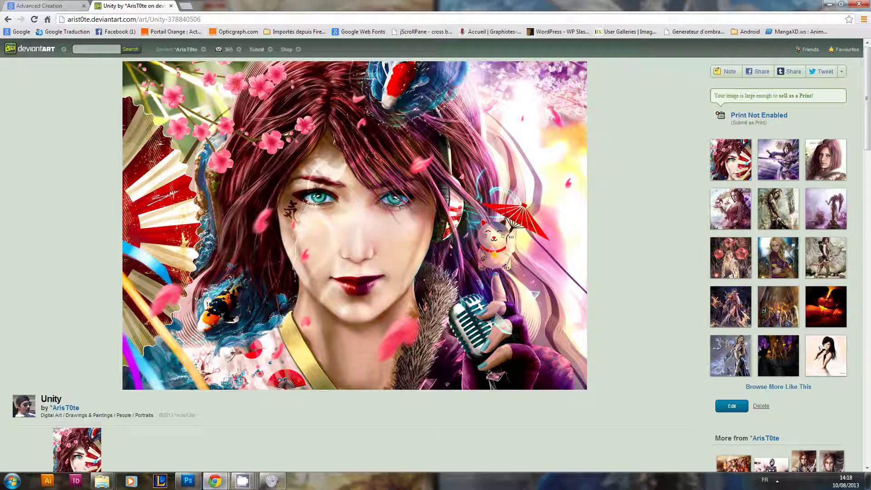
# Step: Switch to Photoshop and check what the ESQUISSE and nuancier layers contain by hiding and showing each one
pyautogui.click(188, 481)
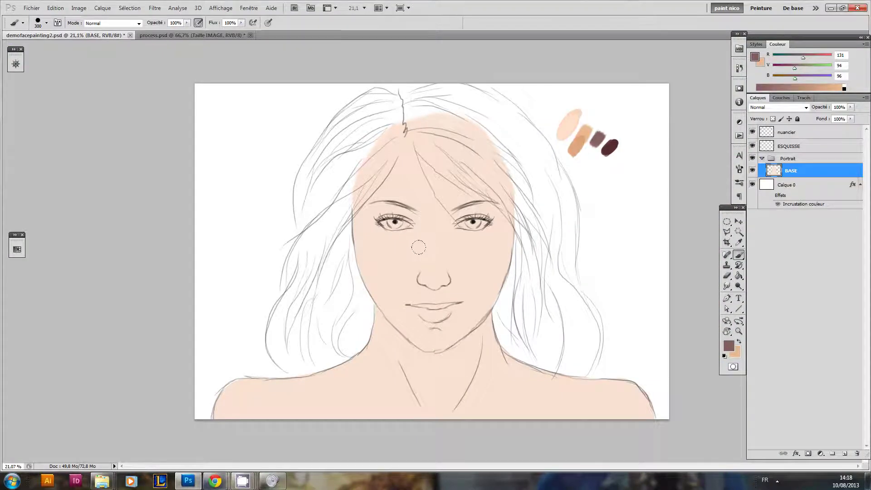
pyautogui.click(753, 147)
pyautogui.click(753, 146)
pyautogui.click(769, 147)
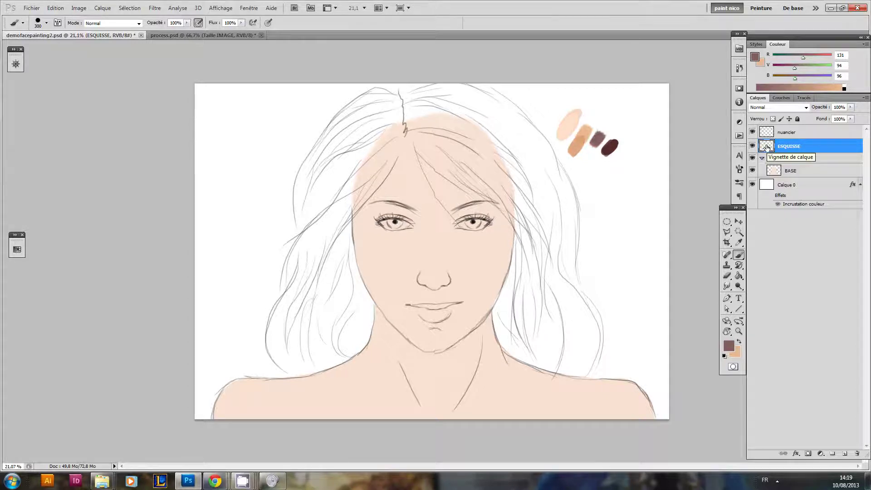
pyautogui.click(768, 137)
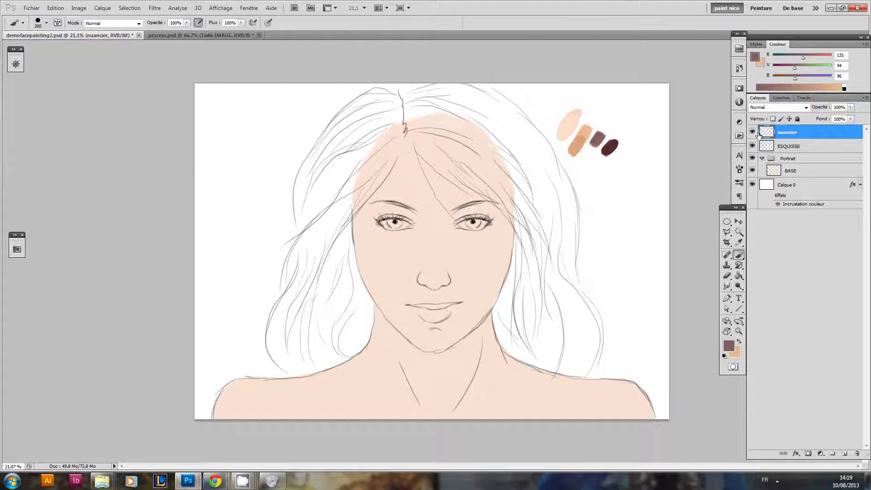
pyautogui.click(753, 133)
pyautogui.click(753, 132)
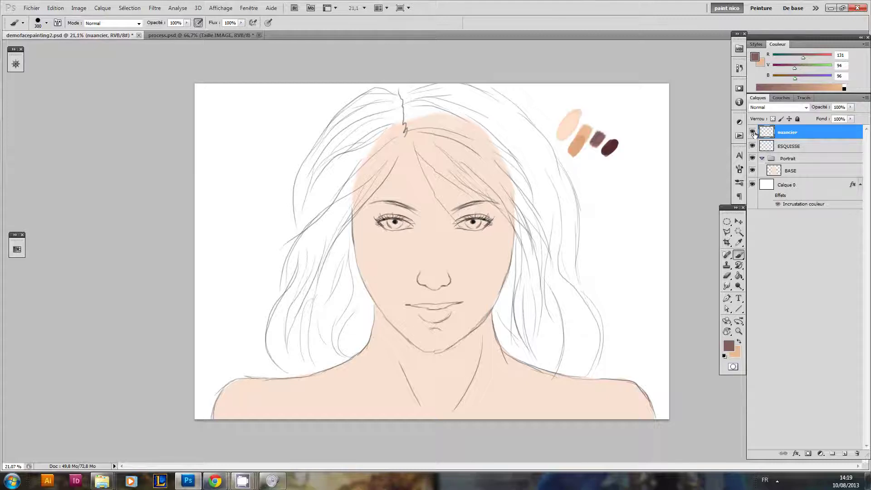
# Step: Review the ESQUISSE, nuancier and BASE layers one after another, ending with BASE as the active layer
pyautogui.click(793, 147)
pyautogui.click(790, 134)
pyautogui.click(789, 171)
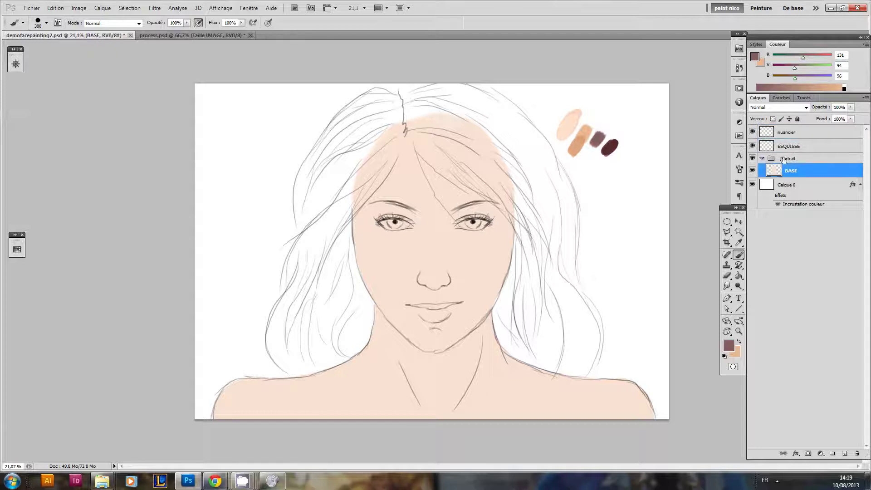
pyautogui.click(771, 134)
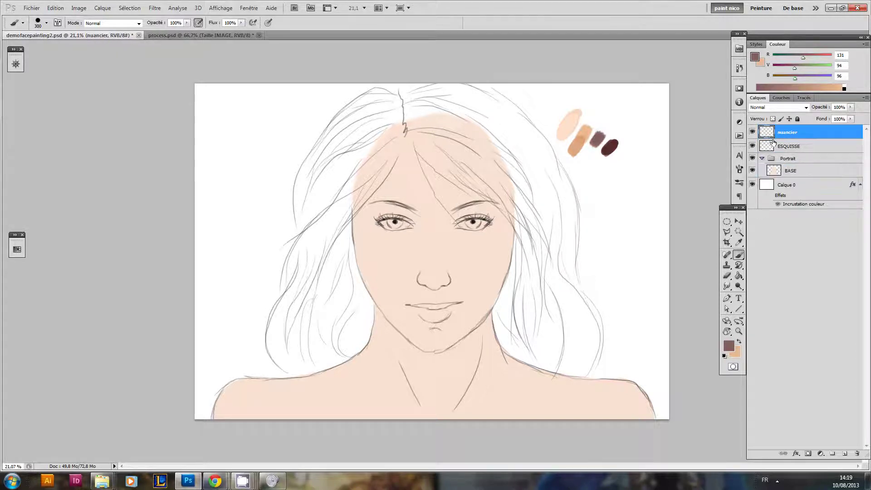
pyautogui.moveTo(535, 175); pyautogui.dragTo(567, 172)
pyautogui.press('i')
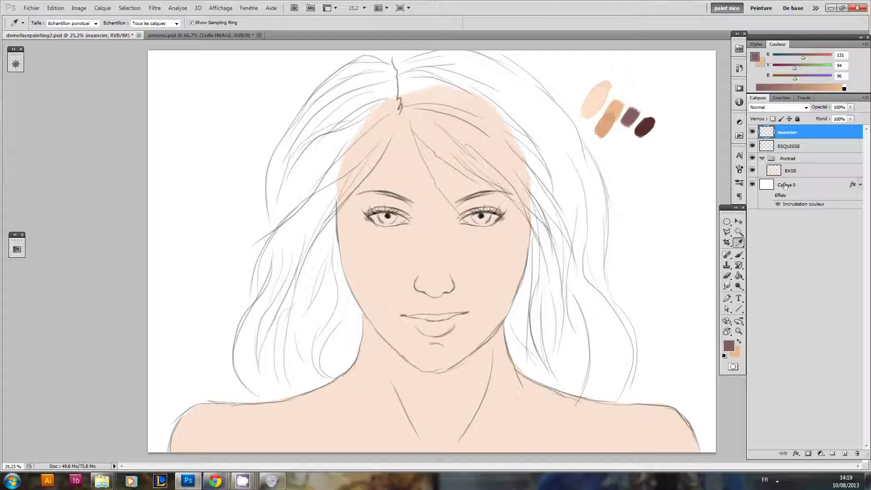
pyautogui.click(774, 171)
pyautogui.hotkey('ctrl', '-')
pyautogui.moveTo(557, 228); pyautogui.dragTo(561, 228)
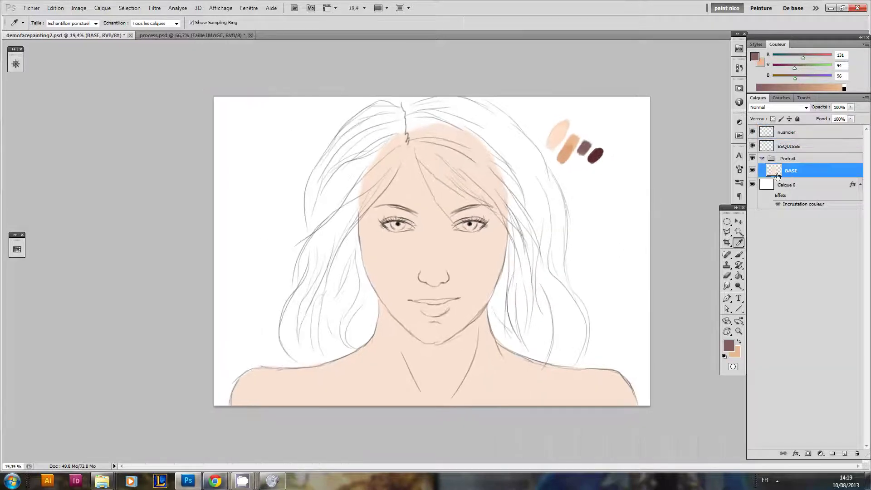
# Step: Try hard 207 px brush strokes outside the face on the BASE layer in both palette colours, and undo them
pyautogui.press('b')
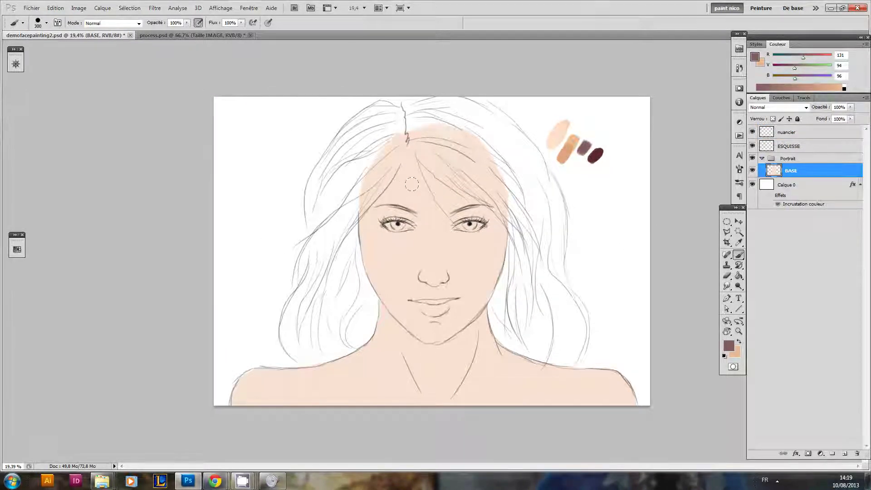
pyautogui.rightClick(418, 187)
pyautogui.click(647, 314)
pyautogui.click(328, 208)
pyautogui.click(199, 24)
pyautogui.moveTo(313, 197); pyautogui.dragTo(323, 195)
pyautogui.moveTo(288, 165)
pyautogui.mouseDown()
pyautogui.moveTo(281, 169)
pyautogui.moveTo(300, 172)
pyautogui.moveTo(273, 277)
pyautogui.mouseUp()
pyautogui.press('x')
pyautogui.moveTo(291, 221)
pyautogui.mouseDown()
pyautogui.moveTo(241, 245)
pyautogui.moveTo(273, 256)
pyautogui.mouseUp()
pyautogui.hotkey('ctrl', 'alt', 'z')
pyautogui.hotkey('ctrl', 'alt', 'z')
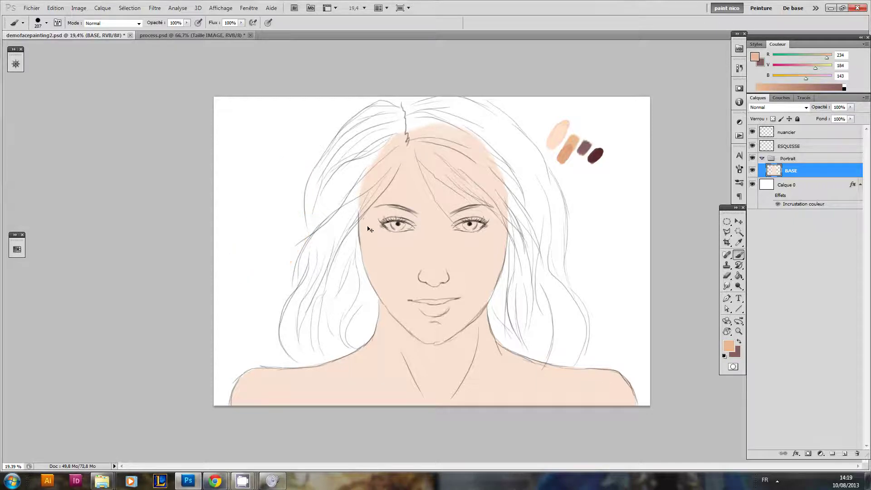
# Step: Load the BASE layer's silhouette as a selection and deselect it
pyautogui.moveTo(375, 221); pyautogui.dragTo(387, 234)
pyautogui.moveTo(469, 224); pyautogui.dragTo(403, 224)
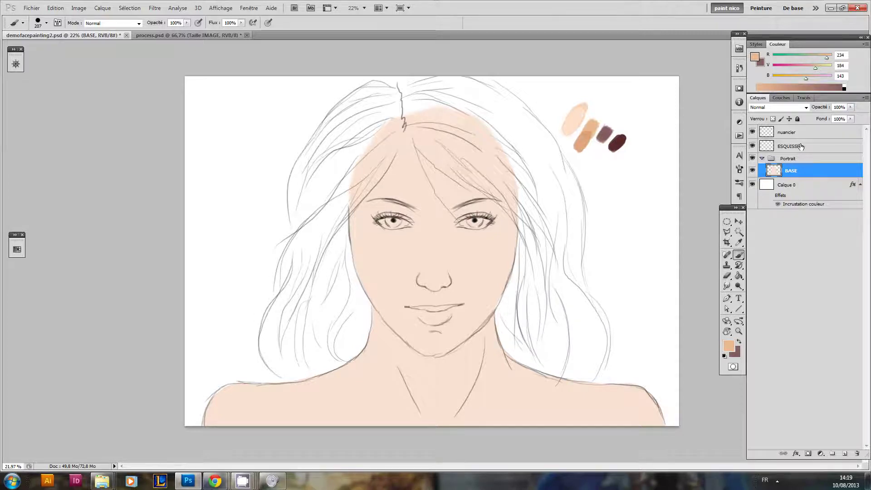
pyautogui.keyDown('ctrl'); pyautogui.click(774, 172); pyautogui.keyUp('ctrl')
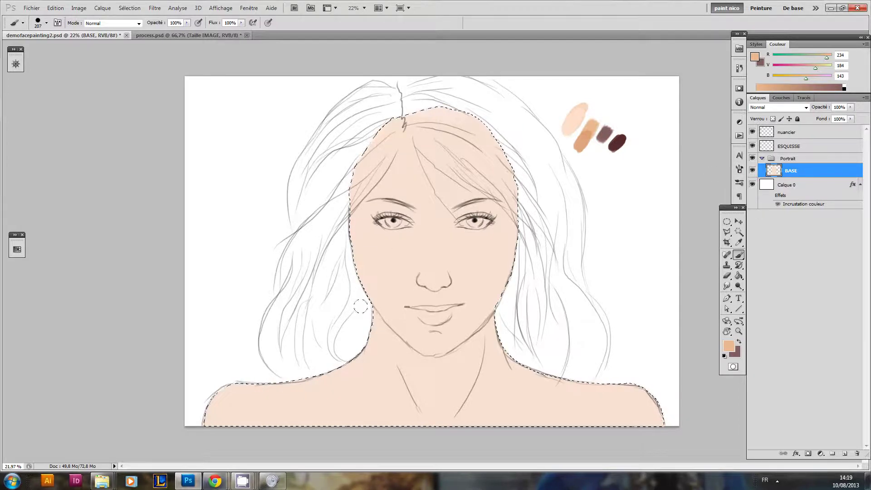
pyautogui.hotkey('ctrl', 'd')
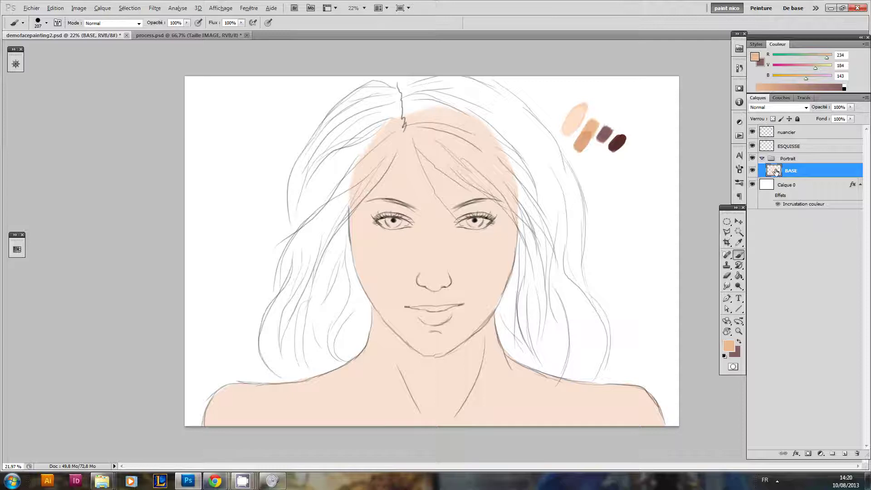
# Step: Duplicate the BASE layer as PEINTURE and clip the copy to BASE
pyautogui.keyDown('alt'); pyautogui.moveTo(774, 171); pyautogui.dragTo(777, 167); pyautogui.keyUp('alt')
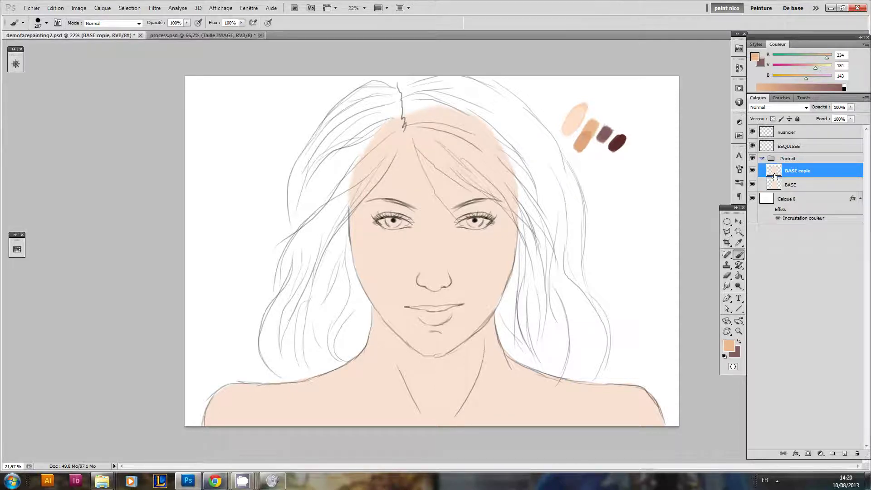
pyautogui.doubleClick(797, 171)
pyautogui.write('PEINTURE')
pyautogui.press('Return')
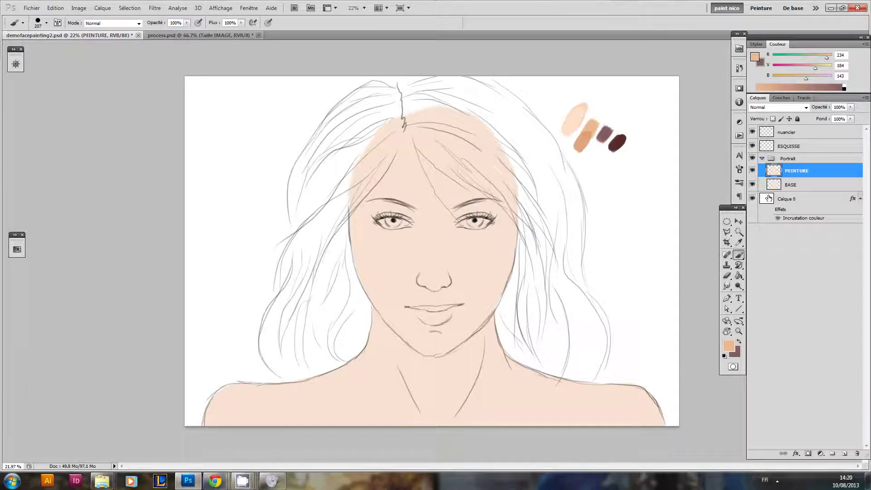
pyautogui.keyDown('alt'); pyautogui.click(784, 177); pyautogui.keyUp('alt')
# Step: Try two mauve strokes across the whole face on the clipped PEINTURE layer, and undo them
pyautogui.press('x')
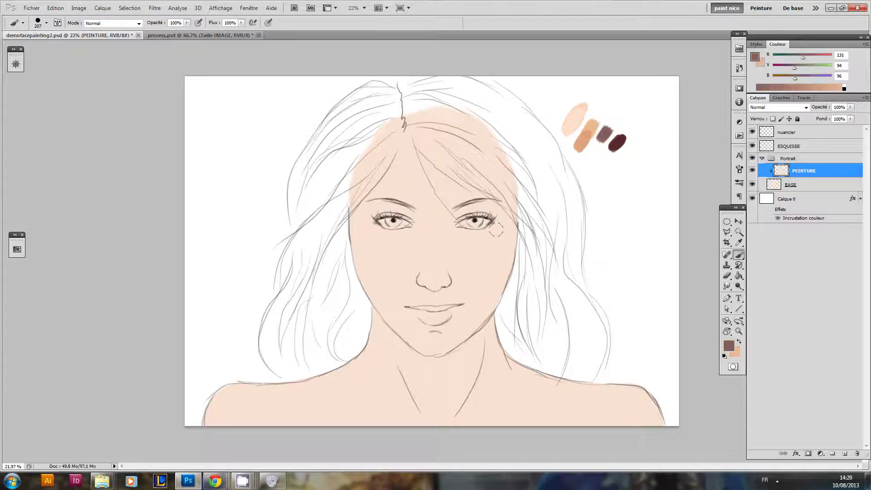
pyautogui.moveTo(522, 226); pyautogui.dragTo(352, 273)
pyautogui.moveTo(352, 235); pyautogui.dragTo(517, 204)
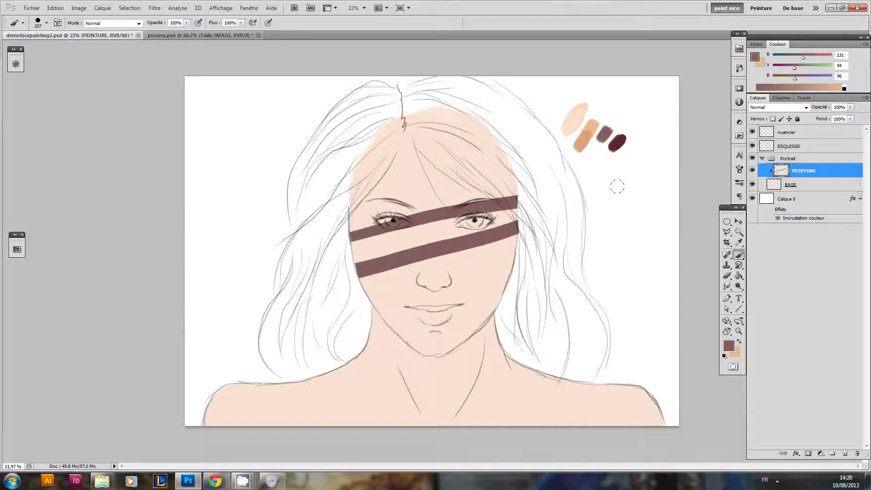
pyautogui.hotkey('ctrl', 'alt', 'z')
pyautogui.hotkey('ctrl', 'alt', 'z')
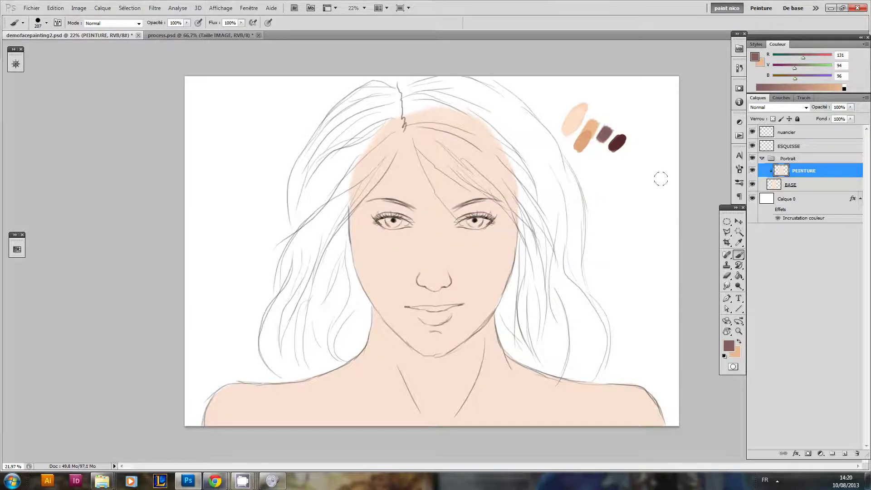
# Step: Make PEINTURE the active layer and choose the soft round 42 px brush with 0% hardness
pyautogui.click(775, 187)
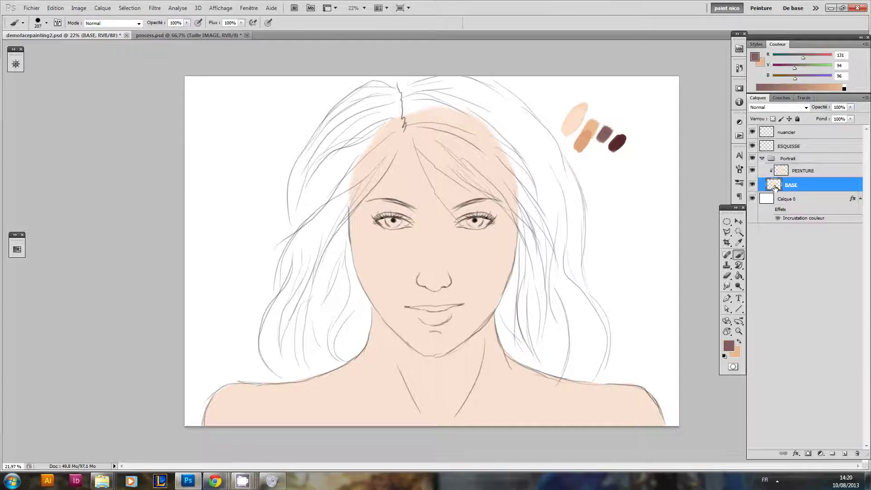
pyautogui.click(782, 174)
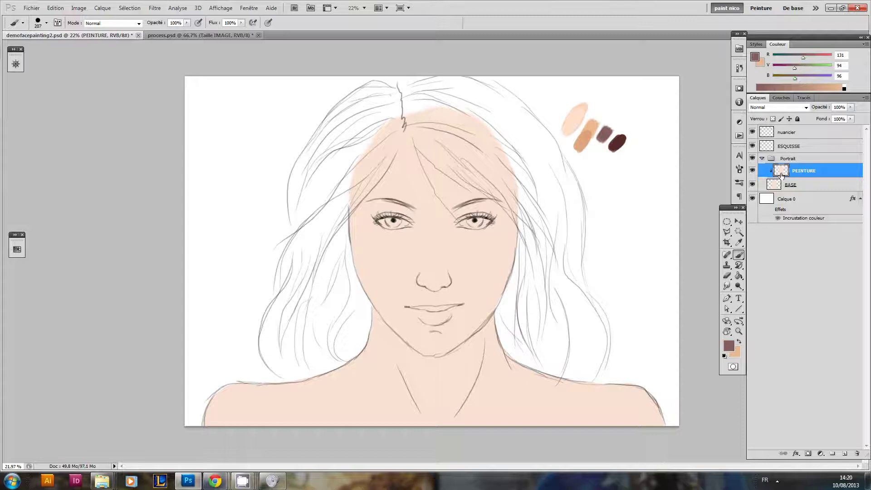
pyautogui.press('i')
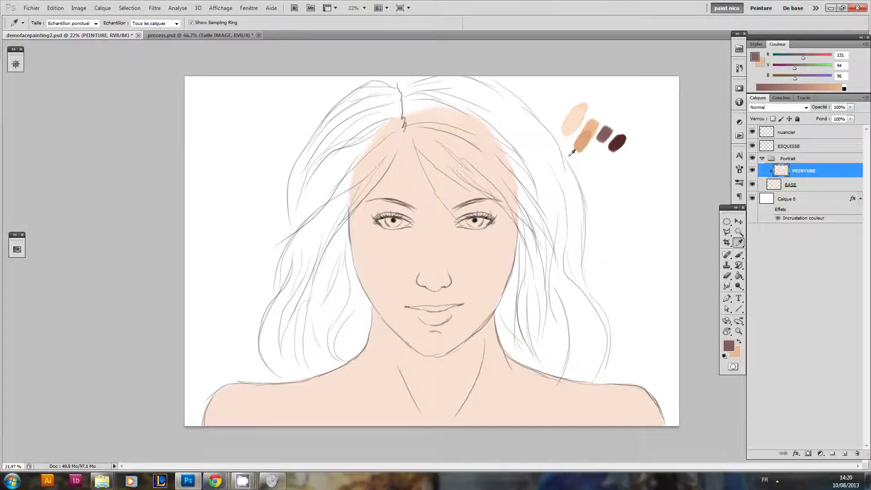
pyautogui.rightClick(536, 193)
pyautogui.press('Escape')
pyautogui.press('b')
pyautogui.rightClick(487, 230)
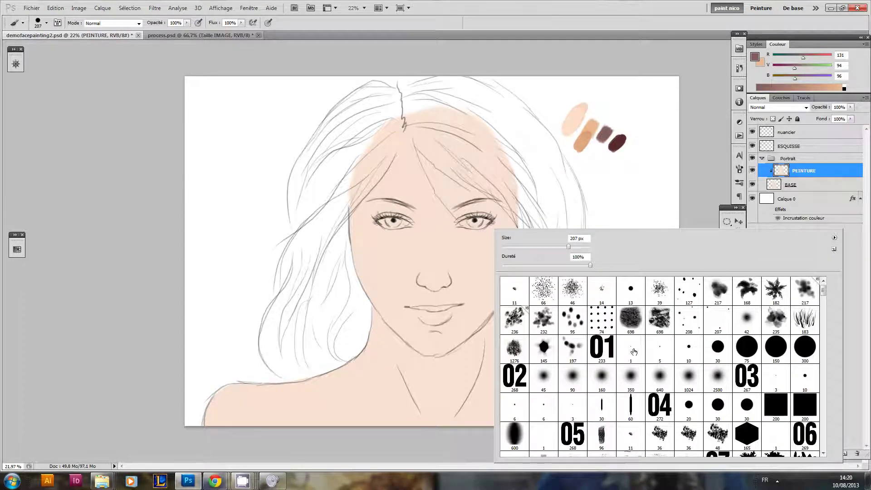
pyautogui.click(739, 329)
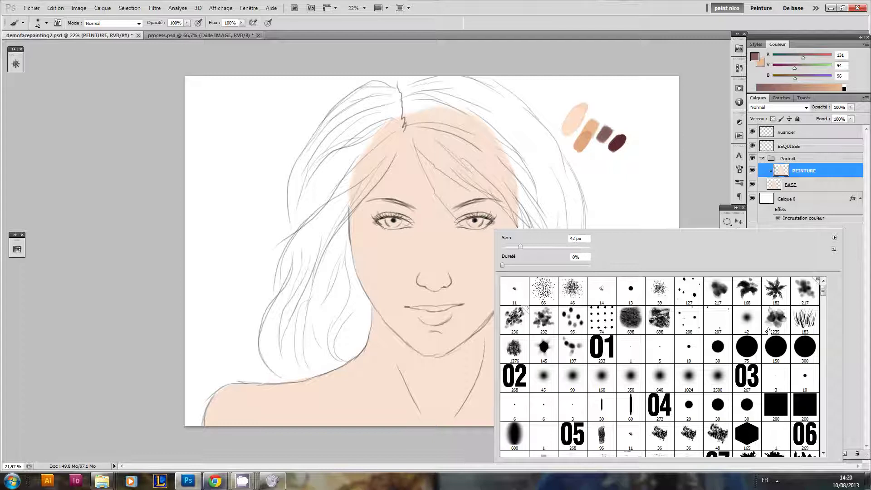
pyautogui.click(474, 215)
# Step: Try soft mauve strokes across the cheek and nose with the brush enlarged to 273 px, and undo them
pyautogui.moveTo(549, 220); pyautogui.dragTo(629, 221)
pyautogui.moveTo(460, 257); pyautogui.dragTo(433, 258)
pyautogui.moveTo(489, 239); pyautogui.dragTo(424, 296)
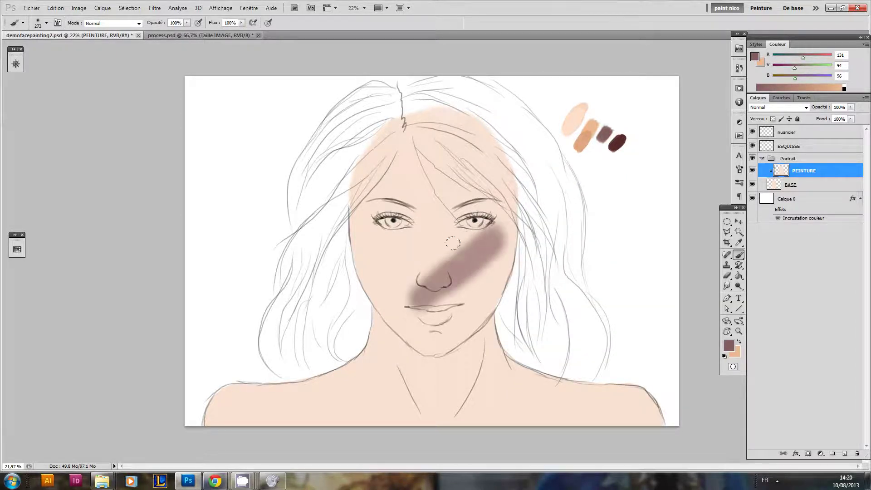
pyautogui.hotkey('ctrl', 'z')
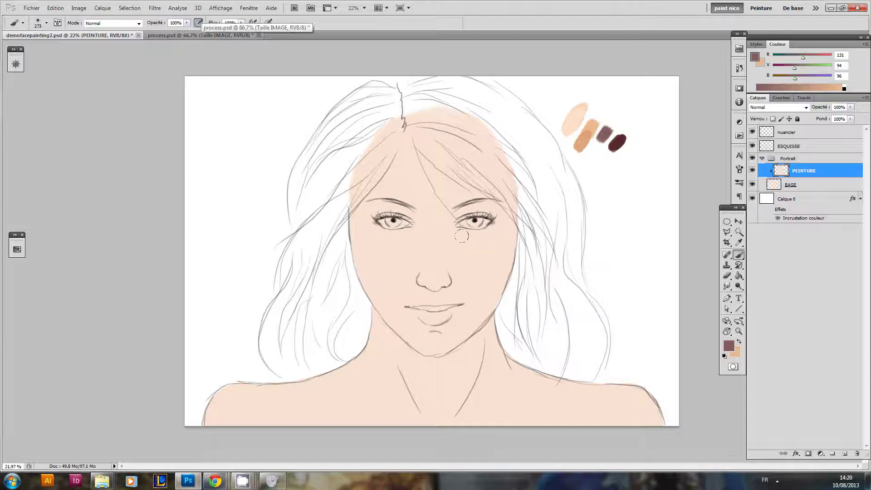
pyautogui.moveTo(472, 227)
pyautogui.mouseDown()
pyautogui.moveTo(443, 284)
pyautogui.moveTo(459, 234)
pyautogui.moveTo(451, 279)
pyautogui.mouseUp()
pyautogui.hotkey('ctrl', 'z')
# Step: Sample the light orange and mauve swatches from the palette, leaving mauve as the foreground colour
pyautogui.press('i')
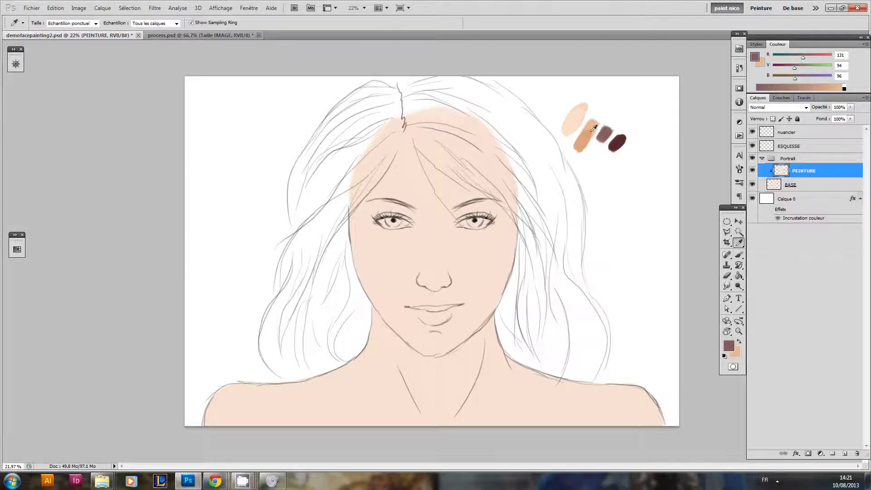
pyautogui.click(596, 126)
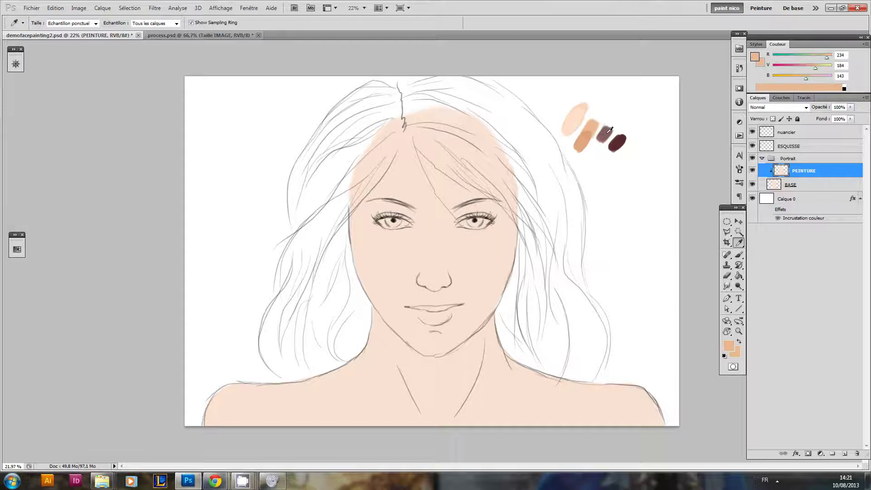
pyautogui.click(608, 136)
# Step: Shade the upper eyelid and the area under the eye on the image's right side in mauve with a soft brush of about 109 px
pyautogui.moveTo(457, 233)
pyautogui.mouseDown()
pyautogui.moveTo(468, 235)
pyautogui.moveTo(463, 228)
pyautogui.mouseUp()
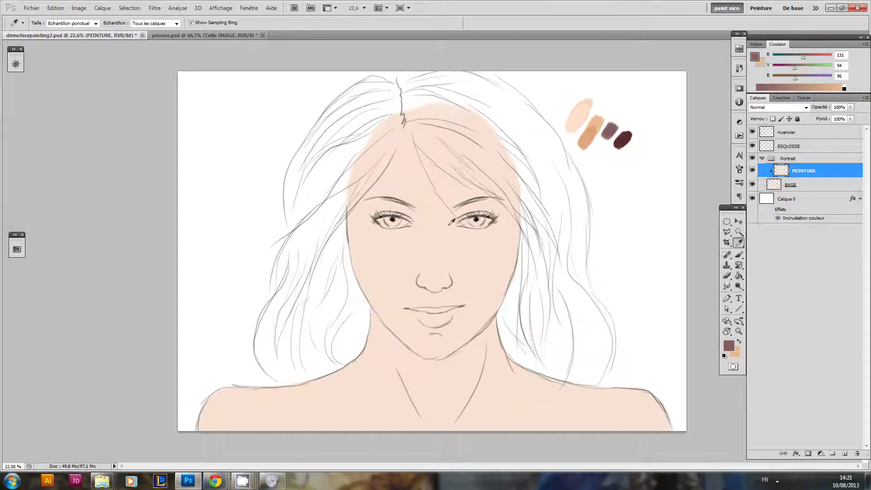
pyautogui.press('b')
pyautogui.moveTo(395, 208); pyautogui.dragTo(383, 217)
pyautogui.moveTo(477, 209); pyautogui.dragTo(466, 207)
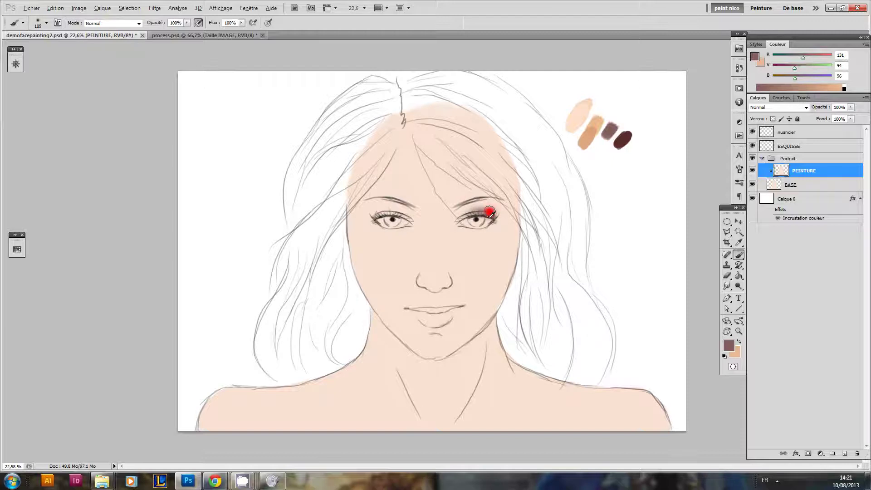
pyautogui.moveTo(488, 219); pyautogui.dragTo(485, 219)
pyautogui.moveTo(466, 225); pyautogui.dragTo(462, 224)
# Step: Paint a soft mauve shadow along the hairline, the sides of the forehead and the temples, enlarging the brush to about 422 px
pyautogui.moveTo(488, 220)
pyautogui.mouseDown()
pyautogui.moveTo(499, 222)
pyautogui.moveTo(481, 209)
pyautogui.moveTo(477, 227)
pyautogui.moveTo(496, 217)
pyautogui.moveTo(471, 226)
pyautogui.moveTo(488, 230)
pyautogui.moveTo(496, 216)
pyautogui.moveTo(482, 219)
pyautogui.moveTo(512, 242)
pyautogui.moveTo(515, 278)
pyautogui.moveTo(510, 221)
pyautogui.moveTo(490, 208)
pyautogui.moveTo(507, 218)
pyautogui.moveTo(508, 176)
pyautogui.moveTo(514, 212)
pyautogui.moveTo(483, 142)
pyautogui.mouseUp()
pyautogui.moveTo(483, 173); pyautogui.dragTo(493, 168)
pyautogui.moveTo(517, 205)
pyautogui.mouseDown()
pyautogui.moveTo(454, 106)
pyautogui.moveTo(363, 147)
pyautogui.moveTo(340, 218)
pyautogui.mouseUp()
pyautogui.moveTo(409, 118); pyautogui.dragTo(308, 189)
pyautogui.moveTo(357, 202)
pyautogui.mouseDown()
pyautogui.moveTo(418, 129)
pyautogui.moveTo(509, 176)
pyautogui.mouseUp()
pyautogui.moveTo(458, 147); pyautogui.dragTo(495, 191)
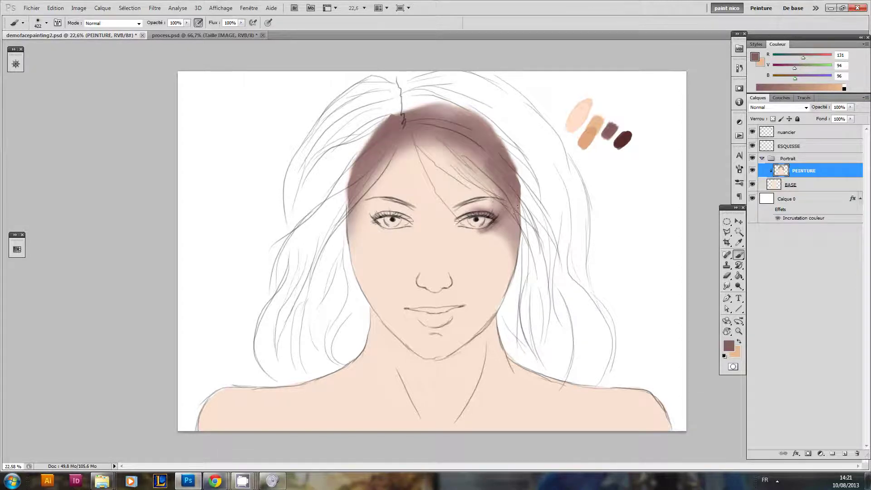
# Step: Paint a cheek contour below the eye on the image's right side in mauve and light orange with a brush of about 90 px
pyautogui.keyDown('alt'); pyautogui.moveTo(508, 280); pyautogui.dragTo(493, 280); pyautogui.keyUp('alt')
pyautogui.moveTo(481, 226)
pyautogui.mouseDown()
pyautogui.moveTo(495, 244)
pyautogui.moveTo(485, 227)
pyautogui.moveTo(495, 247)
pyautogui.moveTo(482, 329)
pyautogui.mouseUp()
pyautogui.keyDown('alt'); pyautogui.rightClick(495, 249); pyautogui.keyUp('alt')
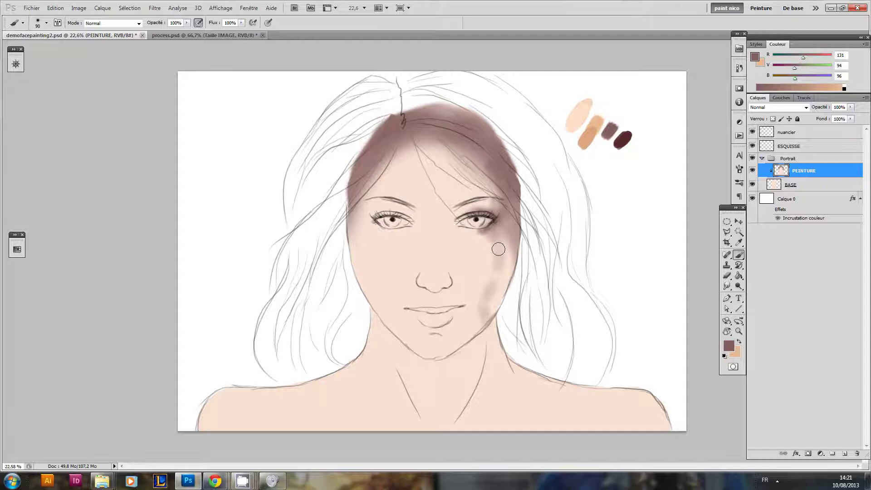
pyautogui.press('x')
pyautogui.moveTo(484, 229)
pyautogui.mouseDown()
pyautogui.moveTo(492, 267)
pyautogui.moveTo(482, 337)
pyautogui.moveTo(491, 233)
pyautogui.moveTo(476, 253)
pyautogui.mouseUp()
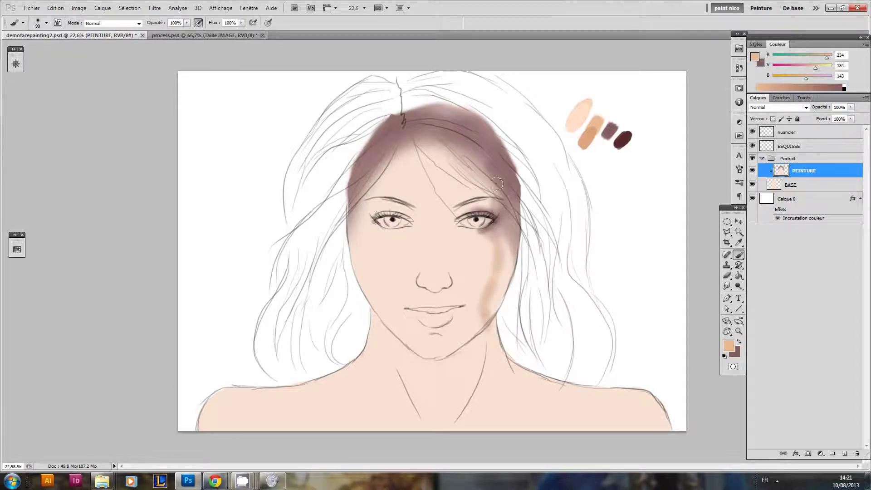
pyautogui.press('x')
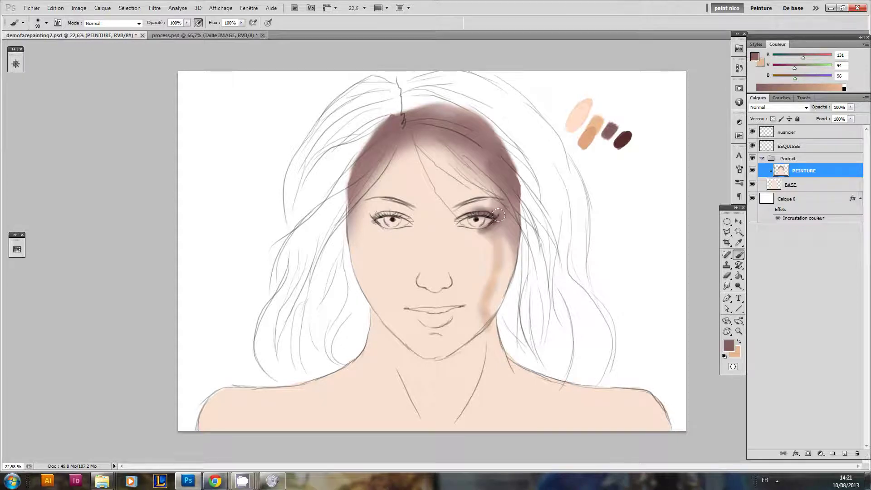
# Step: Sample the light orange skin tone from the palette swatches as the foreground colour
pyautogui.press('i')
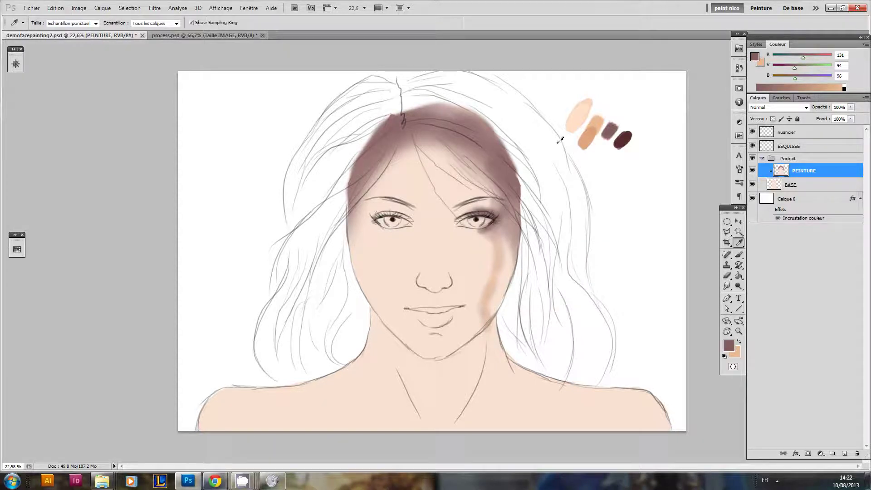
pyautogui.press('x')
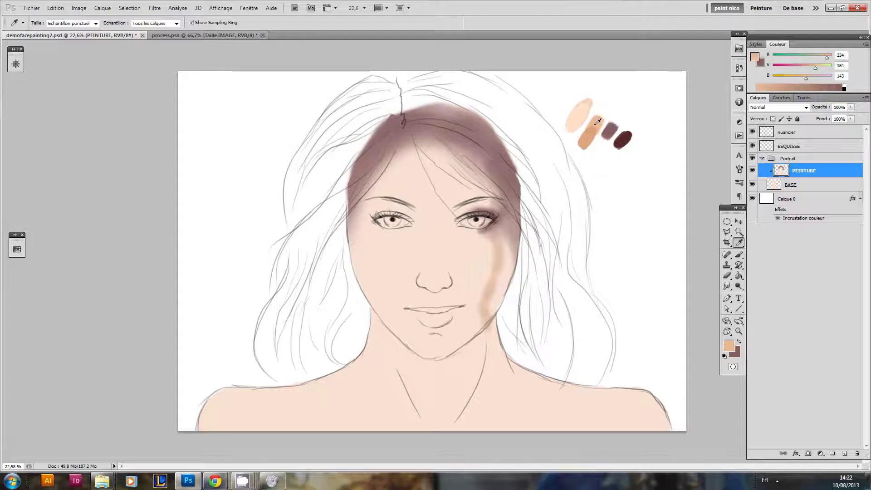
pyautogui.click(586, 140)
pyautogui.click(598, 125)
# Step: Shade the underside of the nose and the nostrils in mauve with a fine brush of about 45 px
pyautogui.press('b')
pyautogui.moveTo(439, 241); pyautogui.dragTo(442, 251)
pyautogui.moveTo(428, 282)
pyautogui.mouseDown()
pyautogui.moveTo(441, 295)
pyautogui.moveTo(430, 291)
pyautogui.moveTo(447, 287)
pyautogui.moveTo(416, 289)
pyautogui.moveTo(456, 289)
pyautogui.moveTo(445, 293)
pyautogui.mouseUp()
pyautogui.press('x')
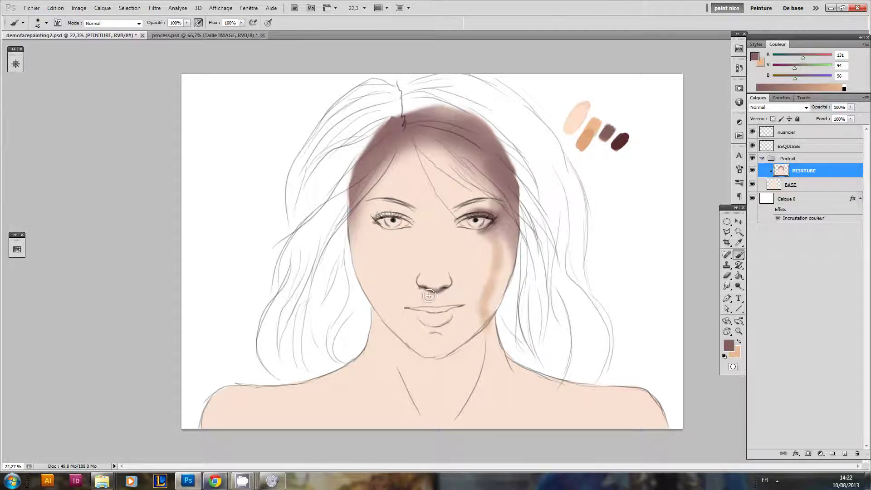
# Step: Paint mauve shadows beneath the lower lip and along the jawline onto the neck, enlarging the brush to about 134 px
pyautogui.keyDown('alt'); pyautogui.rightClick(422, 320); pyautogui.keyUp('alt')
pyautogui.moveTo(435, 332); pyautogui.dragTo(442, 331)
pyautogui.keyDown('alt'); pyautogui.rightClick(360, 288); pyautogui.keyUp('alt')
pyautogui.moveTo(358, 300)
pyautogui.mouseDown()
pyautogui.moveTo(411, 355)
pyautogui.moveTo(454, 356)
pyautogui.moveTo(421, 353)
pyautogui.moveTo(500, 310)
pyautogui.moveTo(463, 357)
pyautogui.moveTo(483, 325)
pyautogui.moveTo(435, 369)
pyautogui.moveTo(426, 341)
pyautogui.moveTo(402, 361)
pyautogui.mouseUp()
# Step: Shade the eyelids and the areas under both eyes in mauve with small brushes of about 26 to 54 px
pyautogui.keyDown('alt'); pyautogui.rightClick(376, 213); pyautogui.keyUp('alt')
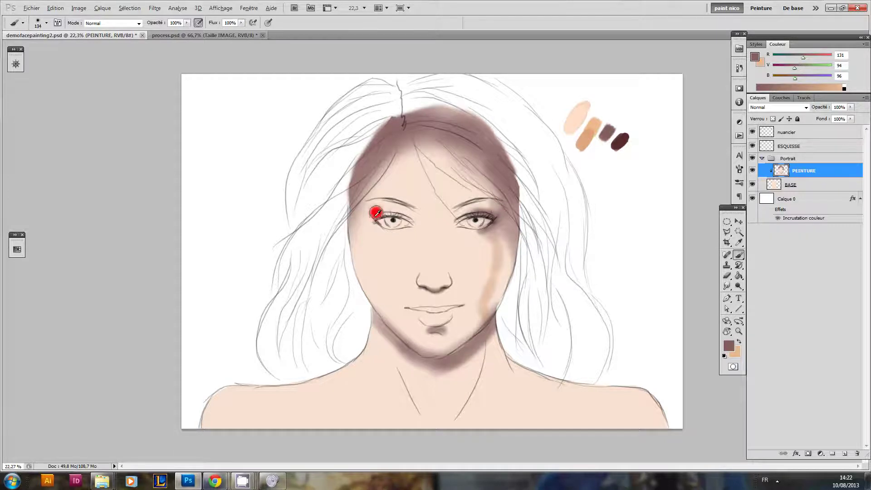
pyautogui.moveTo(408, 222)
pyautogui.mouseDown()
pyautogui.moveTo(377, 216)
pyautogui.moveTo(379, 229)
pyautogui.mouseUp()
pyautogui.keyDown('alt'); pyautogui.rightClick(412, 220); pyautogui.keyUp('alt')
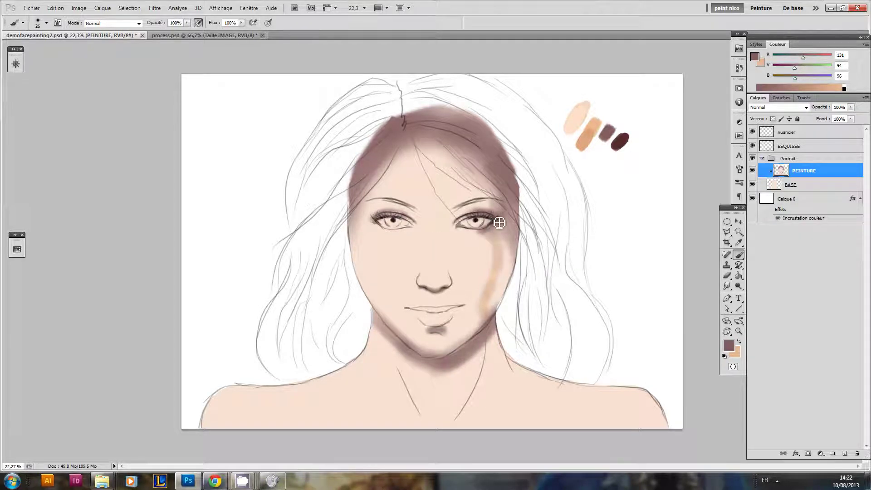
pyautogui.moveTo(477, 232); pyautogui.dragTo(494, 225)
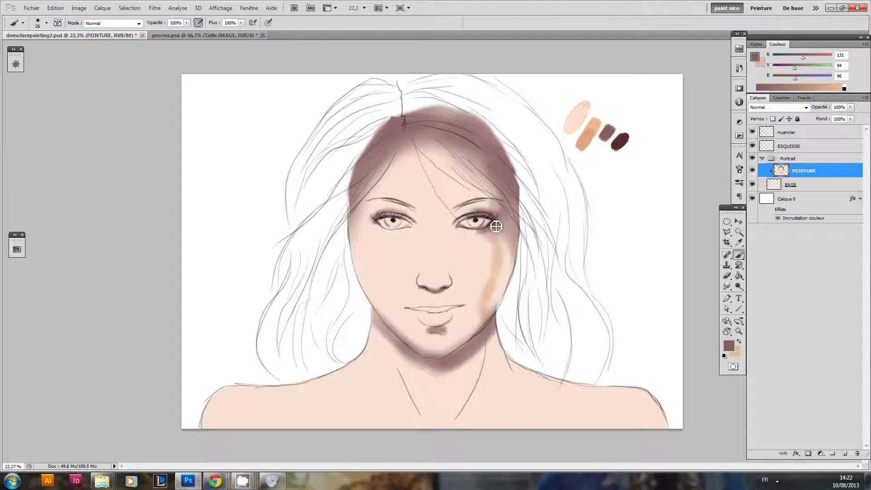
pyautogui.moveTo(382, 225)
pyautogui.mouseDown()
pyautogui.moveTo(418, 231)
pyautogui.moveTo(375, 222)
pyautogui.moveTo(390, 236)
pyautogui.moveTo(377, 229)
pyautogui.moveTo(400, 235)
pyautogui.mouseUp()
pyautogui.keyDown('alt'); pyautogui.rightClick(381, 226); pyautogui.keyUp('alt')
pyautogui.moveTo(477, 234)
pyautogui.mouseDown()
pyautogui.moveTo(462, 233)
pyautogui.moveTo(493, 232)
pyautogui.mouseUp()
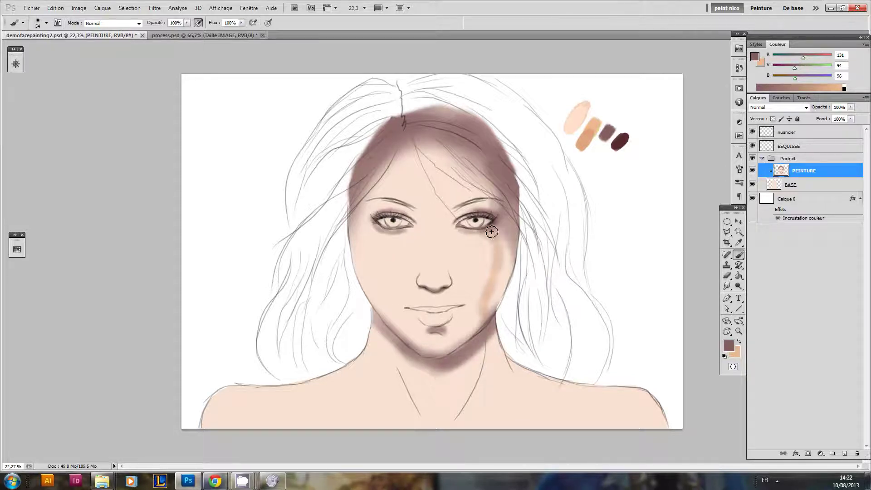
# Step: Shade the outer eye corner and temple on the image's left side in mauve, enlarging the brush to about 244 px
pyautogui.keyDown('alt'); pyautogui.rightClick(363, 218); pyautogui.keyUp('alt')
pyautogui.moveTo(372, 213)
pyautogui.mouseDown()
pyautogui.moveTo(363, 212)
pyautogui.moveTo(385, 209)
pyautogui.mouseUp()
pyautogui.keyDown('alt'); pyautogui.rightClick(362, 208); pyautogui.keyUp('alt')
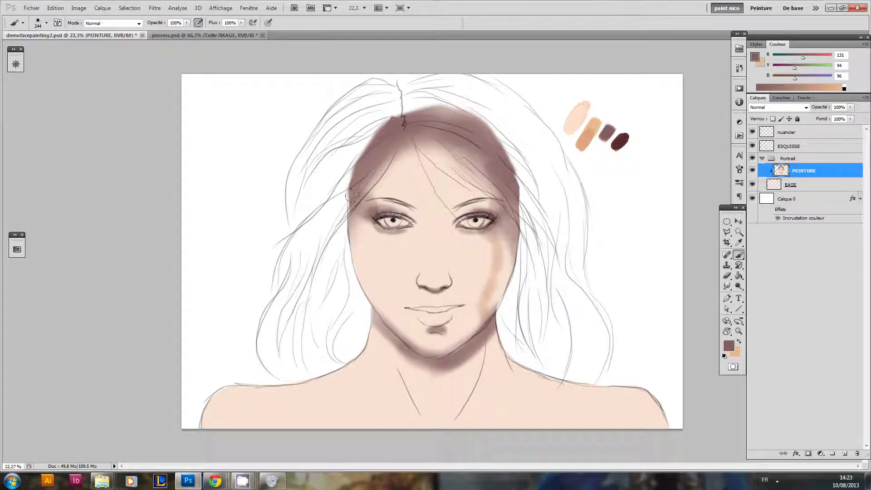
# Step: Paint a matching cheek contour on the image's left side with a brush of about 109 px, using mauve and light orange
pyautogui.keyDown('alt'); pyautogui.rightClick(376, 229); pyautogui.keyUp('alt')
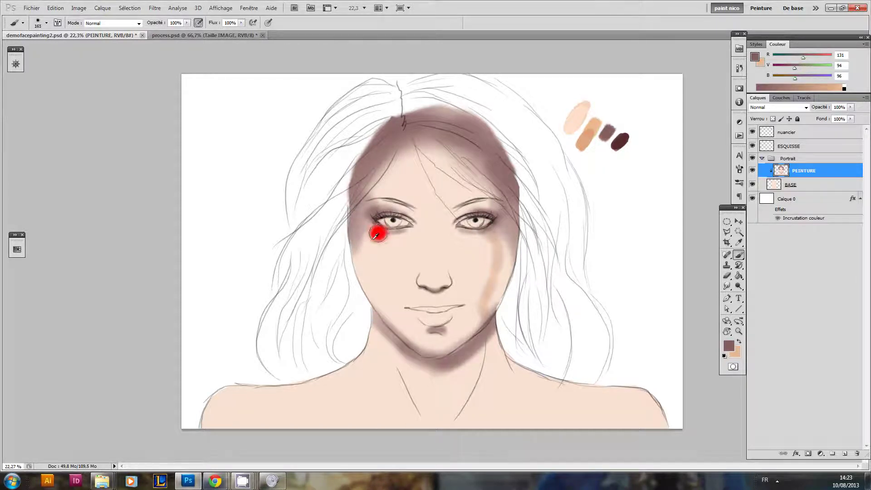
pyautogui.keyDown('alt'); pyautogui.rightClick(379, 235); pyautogui.keyUp('alt')
pyautogui.moveTo(373, 236)
pyautogui.mouseDown()
pyautogui.moveTo(375, 267)
pyautogui.moveTo(371, 237)
pyautogui.moveTo(372, 269)
pyautogui.moveTo(366, 256)
pyautogui.moveTo(377, 294)
pyautogui.moveTo(367, 259)
pyautogui.moveTo(383, 301)
pyautogui.moveTo(380, 320)
pyautogui.moveTo(376, 294)
pyautogui.moveTo(379, 334)
pyautogui.mouseUp()
pyautogui.press('x')
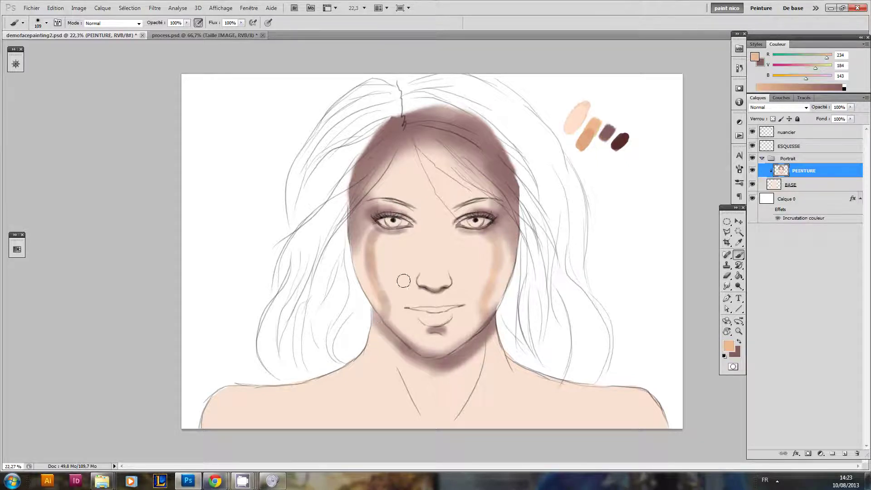
# Step: Deepen the mauve shadow along the forehead side, temple and outer eye area on the image's left with a brush of about 257 px
pyautogui.moveTo(359, 222)
pyautogui.mouseDown()
pyautogui.moveTo(370, 222)
pyautogui.moveTo(355, 204)
pyautogui.mouseUp()
pyautogui.press('x')
pyautogui.moveTo(392, 164); pyautogui.dragTo(372, 200)
pyautogui.moveTo(406, 142); pyautogui.dragTo(376, 190)
pyautogui.moveTo(356, 218)
pyautogui.mouseDown()
pyautogui.moveTo(353, 256)
pyautogui.moveTo(366, 235)
pyautogui.mouseUp()
pyautogui.moveTo(491, 219); pyautogui.dragTo(494, 223)
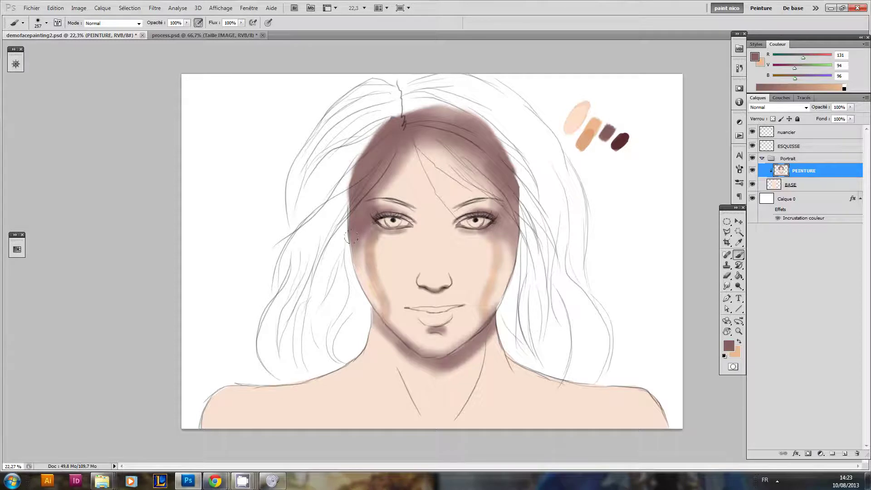
# Step: Add light orange tones to the sides of the nose, the inner eye corners and the area under the eyebrows
pyautogui.press('x')
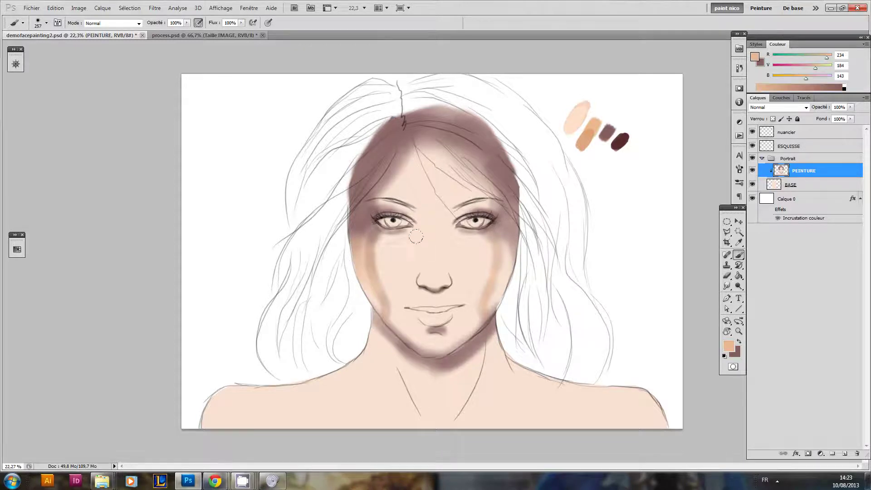
pyautogui.moveTo(421, 279)
pyautogui.mouseDown()
pyautogui.moveTo(407, 258)
pyautogui.moveTo(421, 264)
pyautogui.moveTo(440, 256)
pyautogui.mouseUp()
pyautogui.moveTo(468, 207)
pyautogui.mouseDown()
pyautogui.moveTo(455, 211)
pyautogui.moveTo(491, 203)
pyautogui.mouseUp()
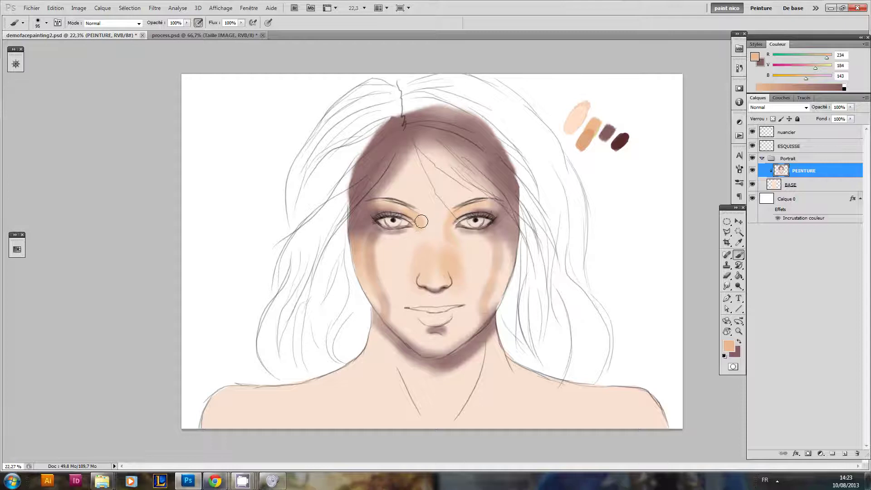
# Step: Paint light orange on both sides of the chin below the mouth with a soft brush of about 172 px
pyautogui.keyDown('alt'); pyautogui.rightClick(479, 266); pyautogui.keyUp('alt')
pyautogui.keyDown('alt'); pyautogui.rightClick(437, 311); pyautogui.keyUp('alt')
pyautogui.moveTo(415, 325); pyautogui.dragTo(452, 332)
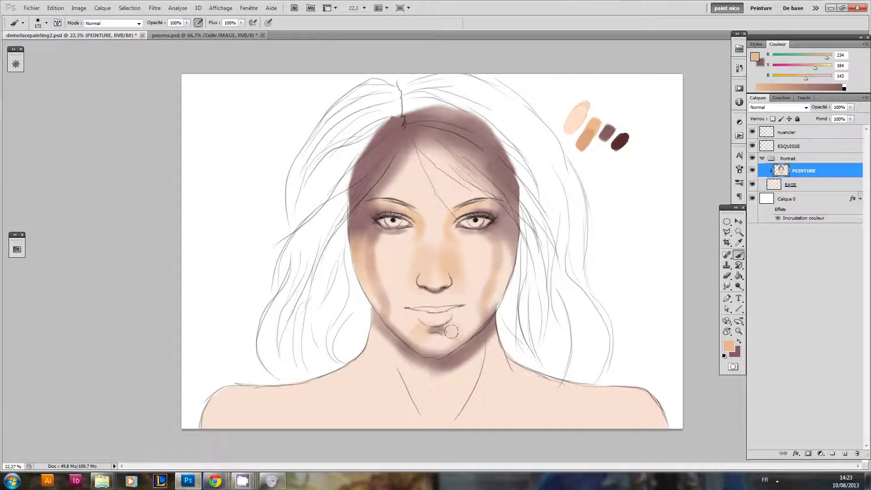
# Step: Strengthen the mauve shading along the lower jaw and the cheek edge on the image's right side
pyautogui.press('x')
pyautogui.moveTo(386, 321)
pyautogui.mouseDown()
pyautogui.moveTo(432, 362)
pyautogui.moveTo(408, 347)
pyautogui.moveTo(436, 358)
pyautogui.moveTo(453, 350)
pyautogui.mouseUp()
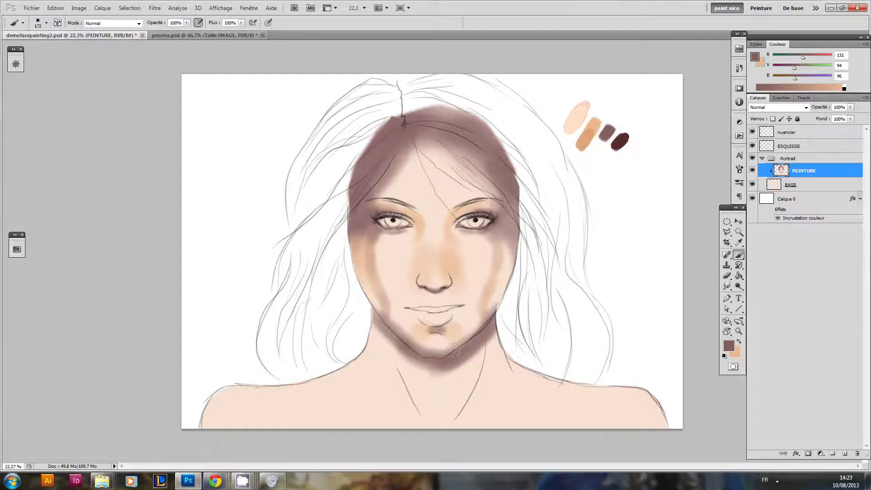
pyautogui.moveTo(504, 265); pyautogui.dragTo(478, 326)
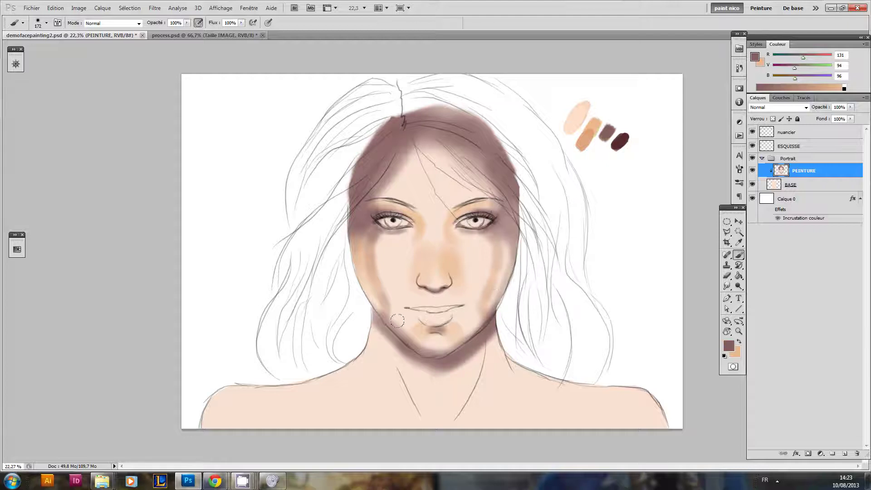
# Step: Spread light orange over the cheeks, between the eyebrows and under the eyes, enlarging the brush to about 258 px
pyautogui.press('x')
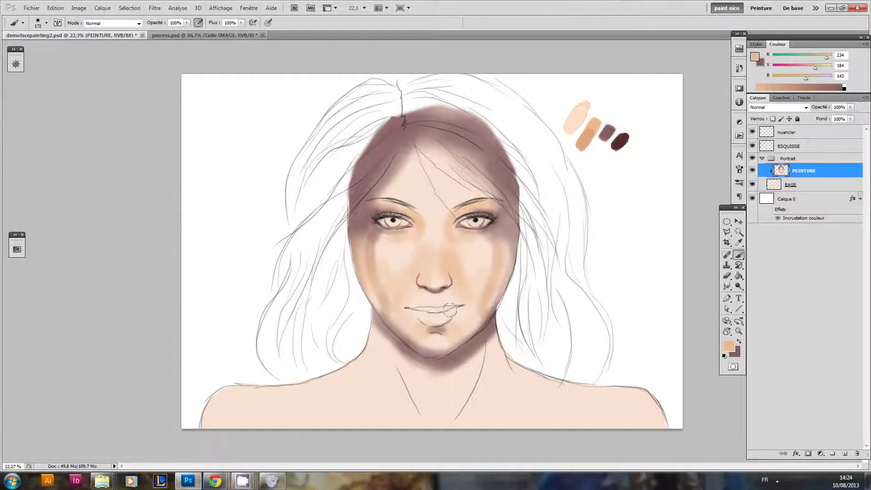
pyautogui.keyDown('alt'); pyautogui.rightClick(416, 187); pyautogui.keyUp('alt')
pyautogui.moveTo(422, 218)
pyautogui.mouseDown()
pyautogui.moveTo(408, 205)
pyautogui.moveTo(440, 202)
pyautogui.moveTo(407, 202)
pyautogui.mouseUp()
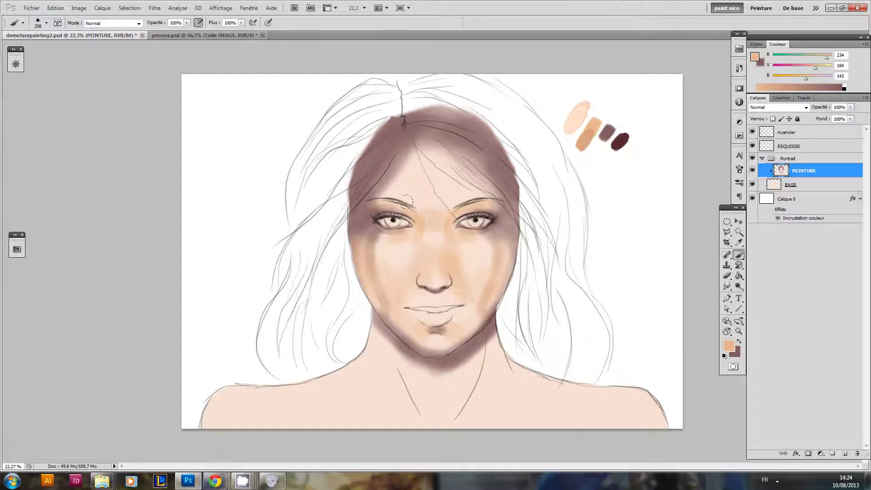
pyautogui.moveTo(470, 244)
pyautogui.mouseDown()
pyautogui.moveTo(483, 253)
pyautogui.moveTo(468, 267)
pyautogui.moveTo(471, 243)
pyautogui.mouseUp()
pyautogui.moveTo(496, 242); pyautogui.dragTo(490, 241)
# Step: Sample the pale skin swatch from the palette, keeping light orange as the background colour, and return to the Brush tool
pyautogui.press('x')
pyautogui.keyDown('alt'); pyautogui.click(543, 145); pyautogui.keyUp('alt')
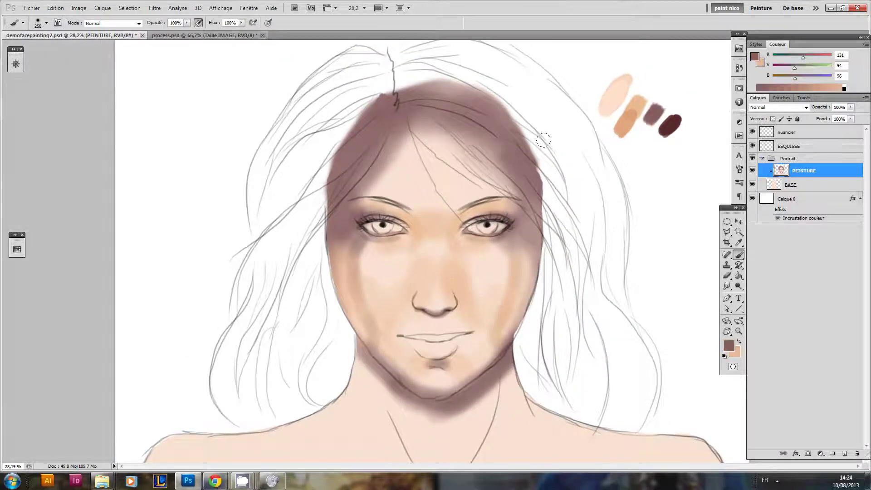
pyautogui.press('i')
pyautogui.click(620, 100)
pyautogui.press('b')
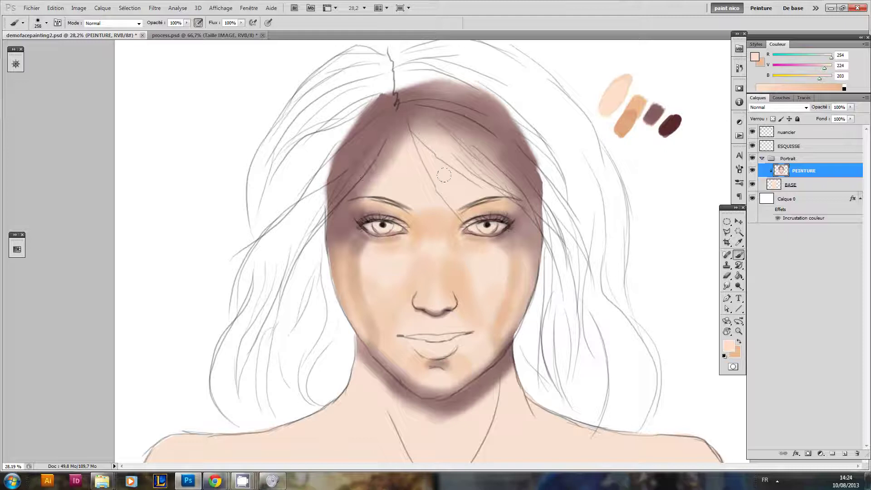
# Step: Lighten the area under the eye, the nose bridge and the nostril with the pale skin tone, reducing the brush to about 44 px
pyautogui.moveTo(481, 229)
pyautogui.mouseDown()
pyautogui.moveTo(468, 230)
pyautogui.moveTo(486, 247)
pyautogui.mouseUp()
pyautogui.moveTo(431, 281)
pyautogui.mouseDown()
pyautogui.moveTo(442, 278)
pyautogui.moveTo(431, 256)
pyautogui.mouseUp()
pyautogui.keyDown('alt'); pyautogui.click(422, 302); pyautogui.keyUp('alt')
pyautogui.moveTo(422, 299); pyautogui.dragTo(421, 296)
# Step: Blend the side of the nose into the cheek on the image's right with the pale skin tone, using a brush of about 79 px
pyautogui.press('x')
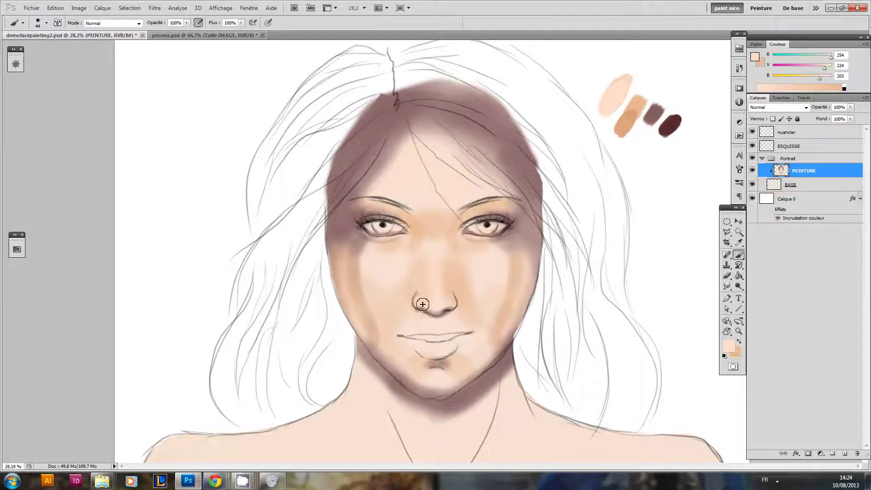
pyautogui.press('x')
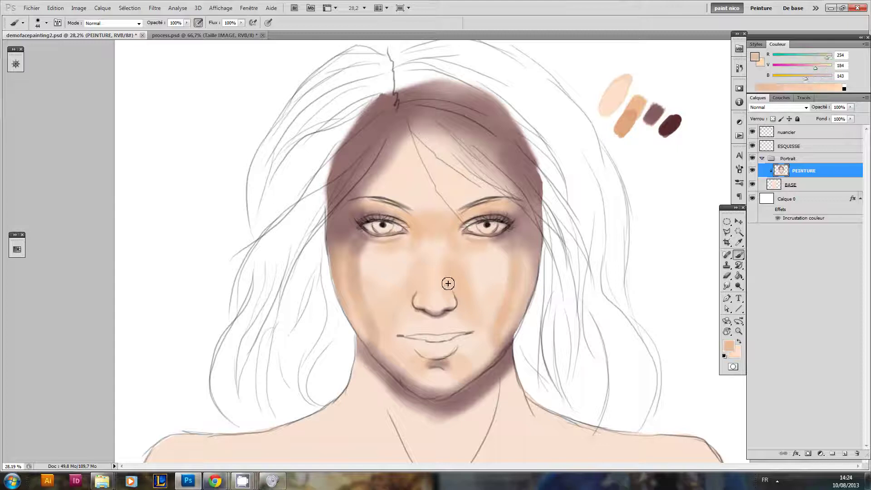
pyautogui.press('x')
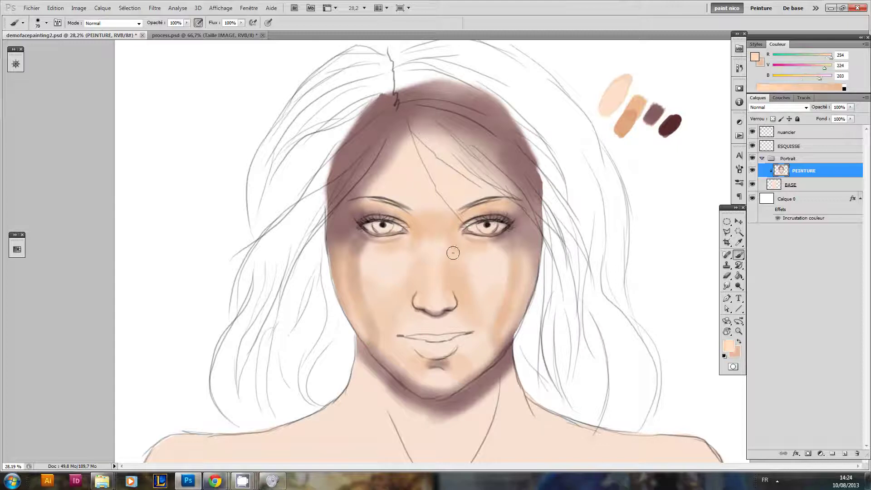
pyautogui.moveTo(447, 262); pyautogui.dragTo(470, 297)
# Step: Soften the cheek contour and lower cheek on the image's right side in the pale skin tone with a brush of about 172 px
pyautogui.press(']')
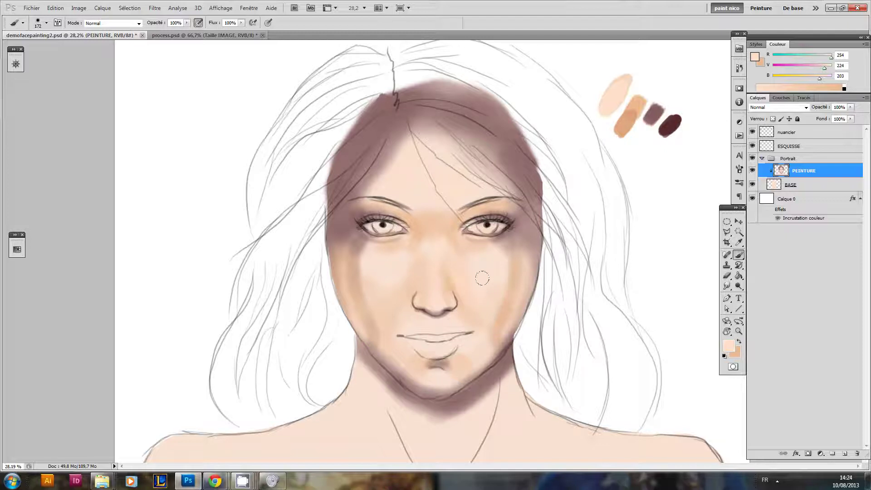
pyautogui.moveTo(519, 286); pyautogui.dragTo(512, 289)
pyautogui.moveTo(520, 258)
pyautogui.mouseDown()
pyautogui.moveTo(506, 326)
pyautogui.moveTo(522, 285)
pyautogui.mouseUp()
pyautogui.moveTo(477, 361); pyautogui.dragTo(477, 336)
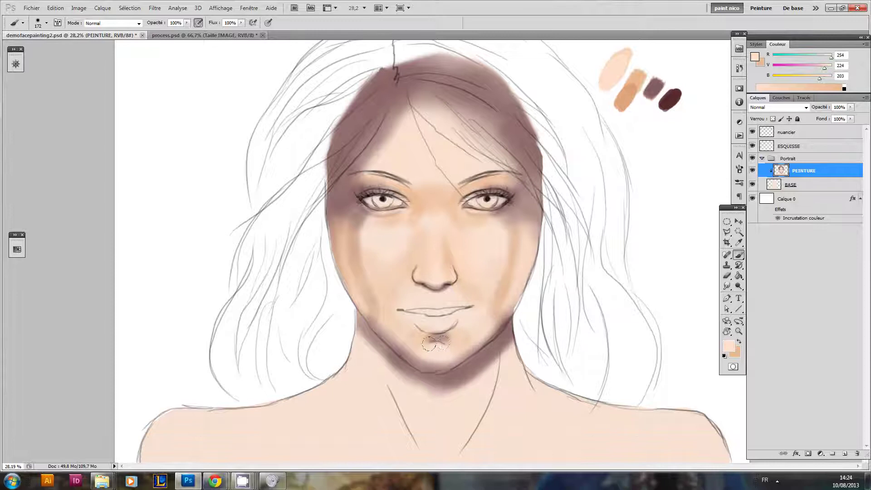
# Step: Blend pale skin tones above the upper lip and along the outer cheek on the image's left side
pyautogui.keyDown('alt'); pyautogui.click(454, 298); pyautogui.keyUp('alt')
pyautogui.moveTo(441, 298); pyautogui.dragTo(413, 291)
pyautogui.keyDown('alt'); pyautogui.click(424, 289); pyautogui.keyUp('alt')
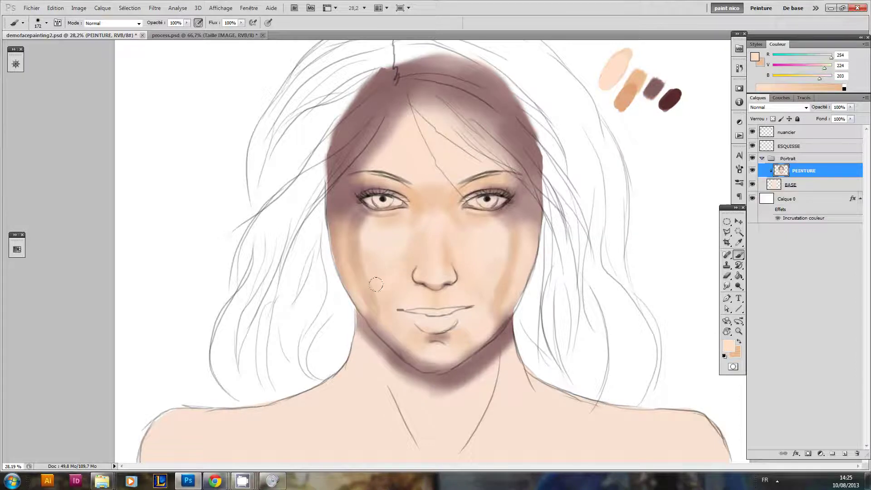
pyautogui.moveTo(322, 253); pyautogui.dragTo(349, 309)
pyautogui.moveTo(324, 236); pyautogui.dragTo(348, 298)
# Step: Sample the dark brown swatch and deepen the shadows along the jawline and beneath the lower lip with a soft brush
pyautogui.press('x')
pyautogui.keyDown('alt'); pyautogui.click(670, 101); pyautogui.keyUp('alt')
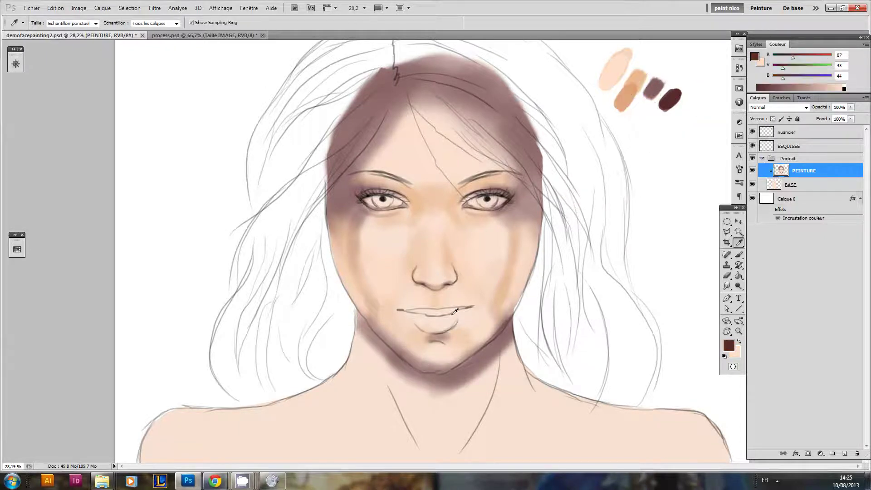
pyautogui.hotkey('ctrl', 'space')
pyautogui.moveTo(467, 333); pyautogui.dragTo(462, 333)
pyautogui.keyDown('alt'); pyautogui.rightClick(401, 334); pyautogui.keyUp('alt')
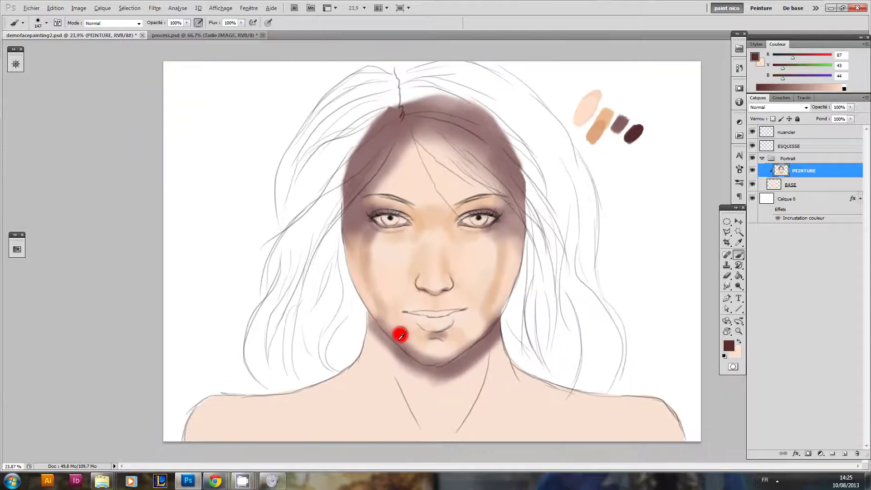
pyautogui.moveTo(367, 313)
pyautogui.mouseDown()
pyautogui.moveTo(419, 368)
pyautogui.moveTo(363, 319)
pyautogui.moveTo(425, 363)
pyautogui.moveTo(406, 354)
pyautogui.moveTo(453, 358)
pyautogui.moveTo(511, 296)
pyautogui.mouseUp()
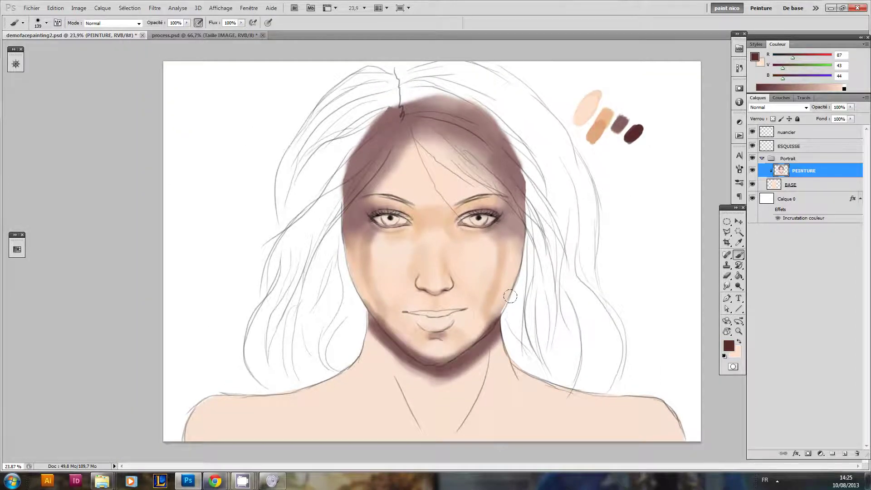
pyautogui.keyDown('alt'); pyautogui.rightClick(442, 335); pyautogui.keyUp('alt')
pyautogui.moveTo(434, 335); pyautogui.dragTo(437, 336)
# Step: Darken the upper eyelid, outer eye corner and temple on the image's right side in dark brown with a brush of about 186 px
pyautogui.press('space')
pyautogui.moveTo(432, 218); pyautogui.dragTo(484, 224)
pyautogui.moveTo(523, 204)
pyautogui.mouseDown()
pyautogui.moveTo(535, 218)
pyautogui.moveTo(510, 233)
pyautogui.moveTo(564, 182)
pyautogui.moveTo(524, 206)
pyautogui.moveTo(568, 226)
pyautogui.moveTo(568, 254)
pyautogui.mouseUp()
pyautogui.moveTo(532, 221); pyautogui.dragTo(563, 256)
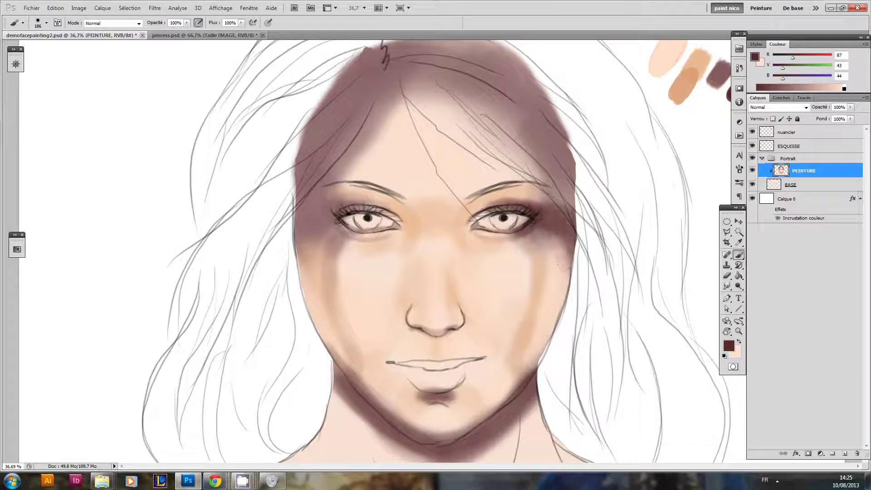
# Step: Paint dark brown shadows along the forehead hairline and the temple on the image's left side with a brush of about 174 px
pyautogui.moveTo(546, 203)
pyautogui.mouseDown()
pyautogui.moveTo(550, 210)
pyautogui.moveTo(543, 191)
pyautogui.moveTo(559, 187)
pyautogui.moveTo(538, 113)
pyautogui.moveTo(522, 150)
pyautogui.moveTo(535, 132)
pyautogui.moveTo(461, 91)
pyautogui.mouseUp()
pyautogui.moveTo(369, 62)
pyautogui.mouseDown()
pyautogui.moveTo(306, 200)
pyautogui.moveTo(327, 218)
pyautogui.moveTo(362, 223)
pyautogui.moveTo(363, 199)
pyautogui.moveTo(305, 240)
pyautogui.moveTo(301, 218)
pyautogui.moveTo(291, 294)
pyautogui.mouseUp()
pyautogui.moveTo(354, 256); pyautogui.dragTo(319, 265)
pyautogui.moveTo(420, 224); pyautogui.dragTo(452, 246)
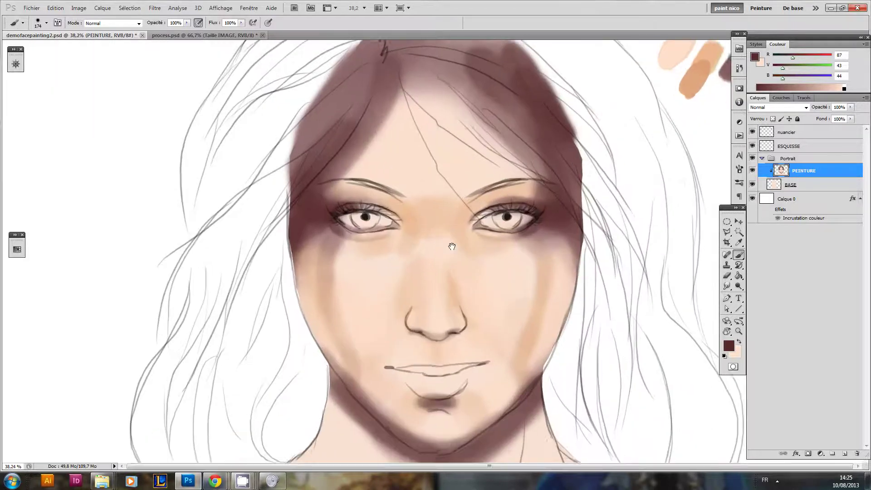
pyautogui.scroll(4, 452, 246)
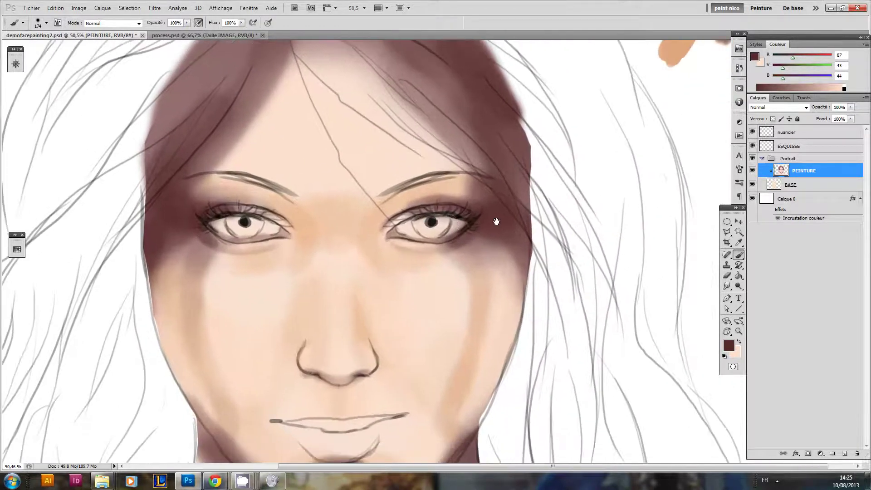
# Step: Sample the pale skin swatch and soften the orange shading beside the nose and across the cheeks with a brush of about 95 px
pyautogui.scroll(-4, 496, 222)
pyautogui.moveTo(548, 206); pyautogui.dragTo(537, 230)
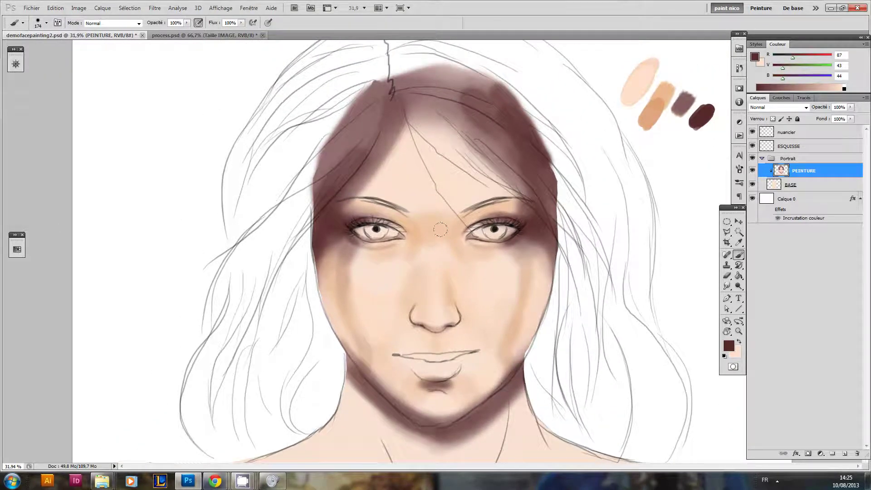
pyautogui.press('x')
pyautogui.press('y')
pyautogui.press('u')
pyautogui.press('i')
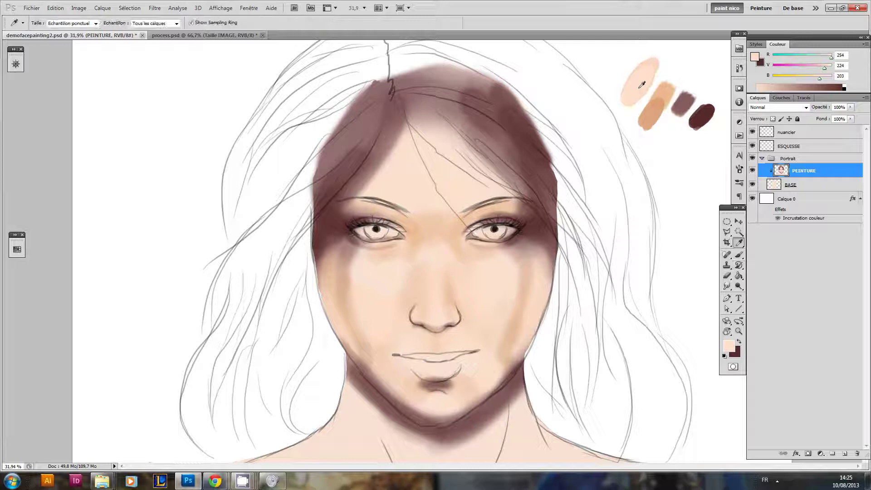
pyautogui.press('b')
pyautogui.click(467, 261)
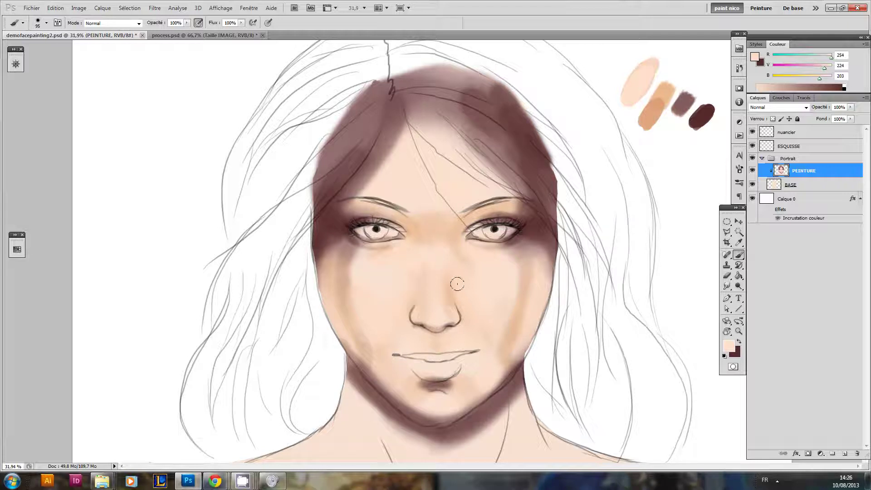
pyautogui.moveTo(375, 310); pyautogui.dragTo(386, 309)
pyautogui.scroll(-10, 453, 200)
pyautogui.scroll(9, 459, 229)
pyautogui.moveTo(458, 232); pyautogui.dragTo(457, 247)
# Step: Sample light orange from the inner brow area and shade the chin and lower cheek on the image's left side with a brush of about 194 px
pyautogui.press('x')
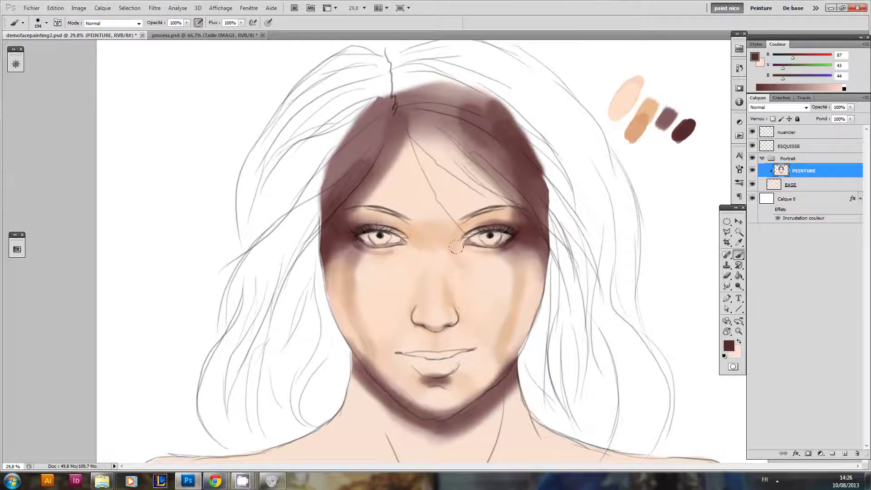
pyautogui.keyDown('alt'); pyautogui.click(403, 218); pyautogui.keyUp('alt')
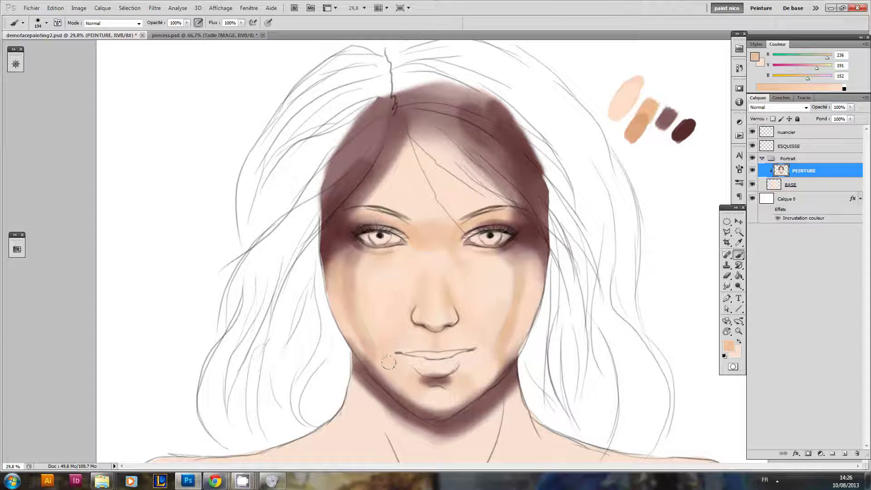
pyautogui.keyDown('alt'); pyautogui.click(401, 387); pyautogui.keyUp('alt')
pyautogui.keyDown('alt'); pyautogui.click(393, 364); pyautogui.keyUp('alt')
pyautogui.moveTo(403, 384); pyautogui.dragTo(427, 408)
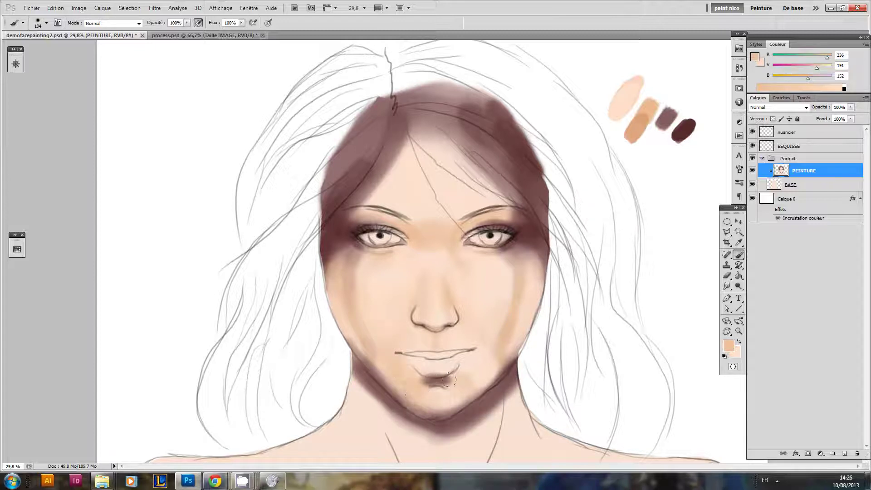
# Step: Blend pale and light orange tones over the chin and the lower cheek on the image's right side
pyautogui.keyDown('alt'); pyautogui.click(475, 352); pyautogui.keyUp('alt')
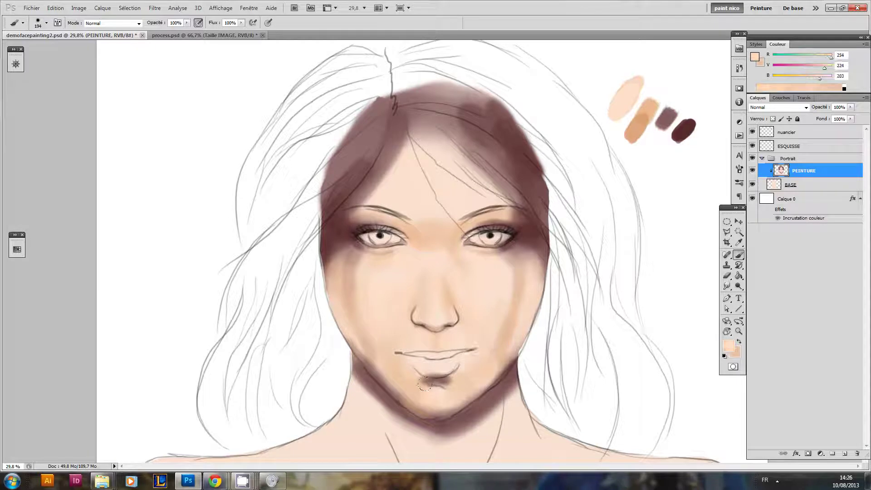
pyautogui.press('x')
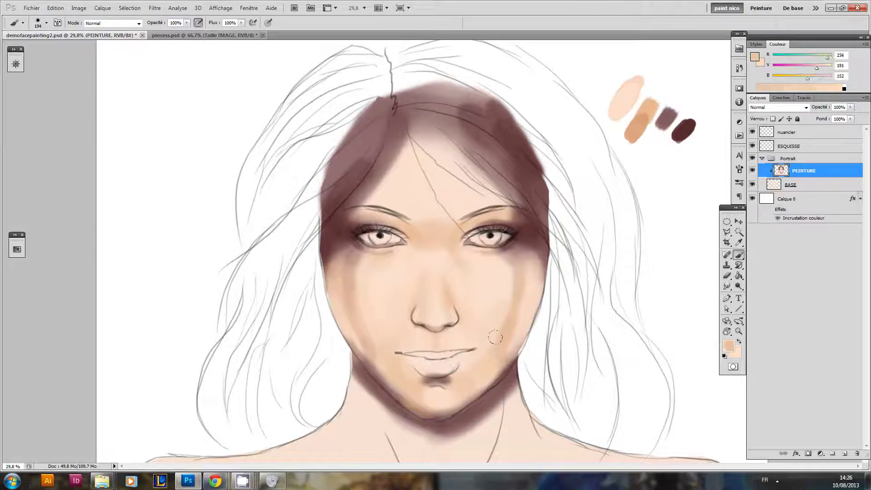
pyautogui.press('x')
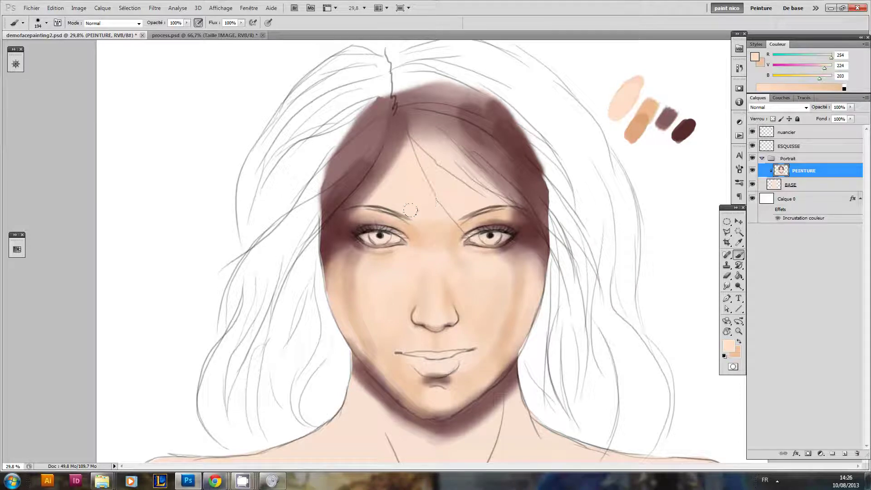
# Step: Shade the inner eye corners and the areas under both eyebrows with light orange and pale tones, using a brush of about 60 px
pyautogui.keyDown('alt'); pyautogui.click(455, 233); pyautogui.keyUp('alt')
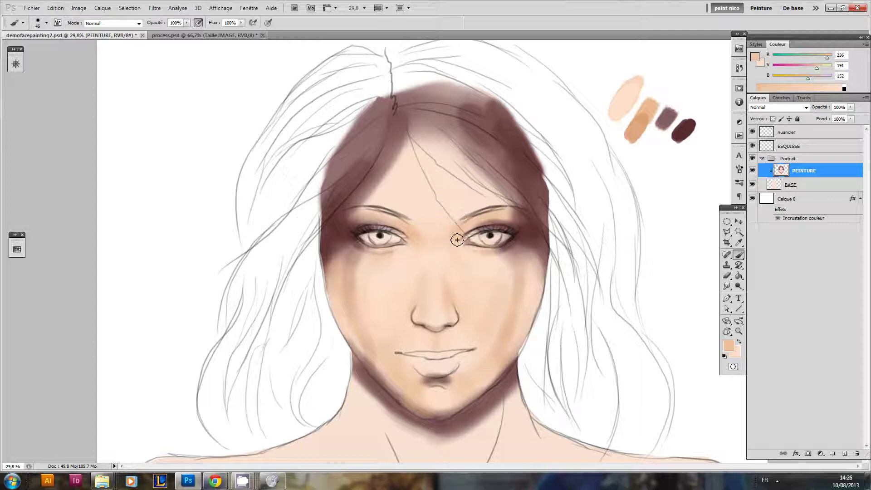
pyautogui.press('x')
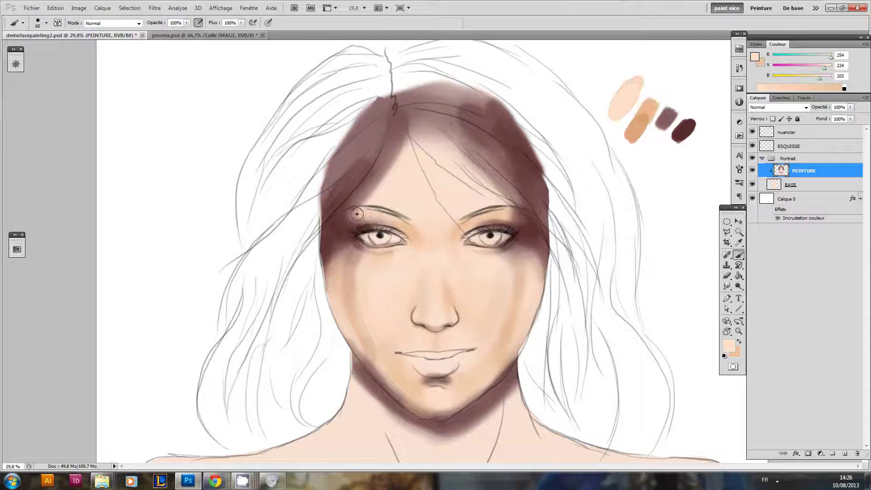
pyautogui.press('x')
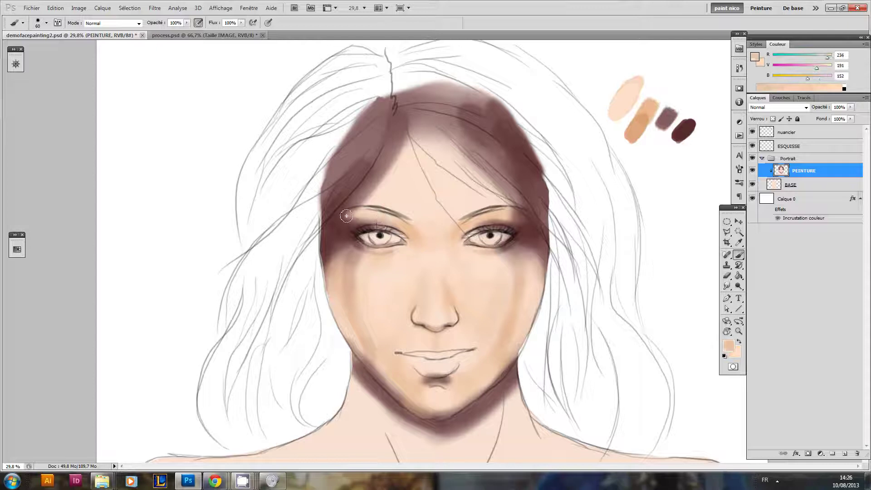
pyautogui.press('x')
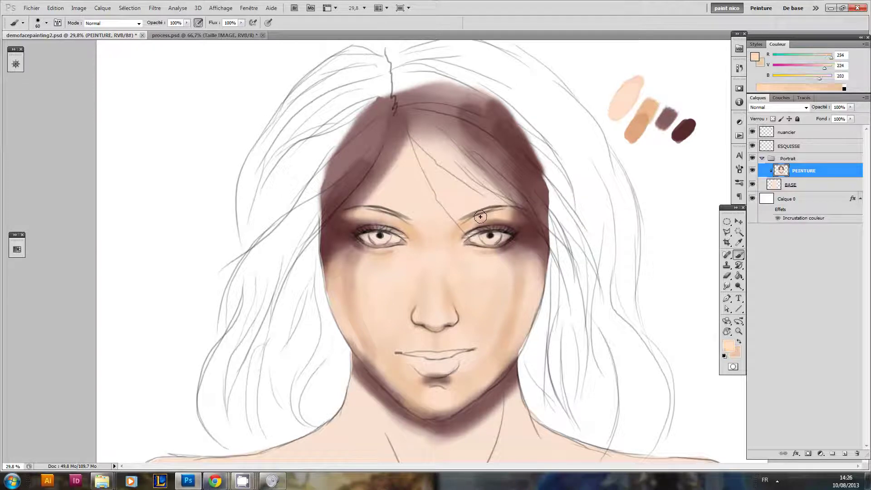
pyautogui.press('x')
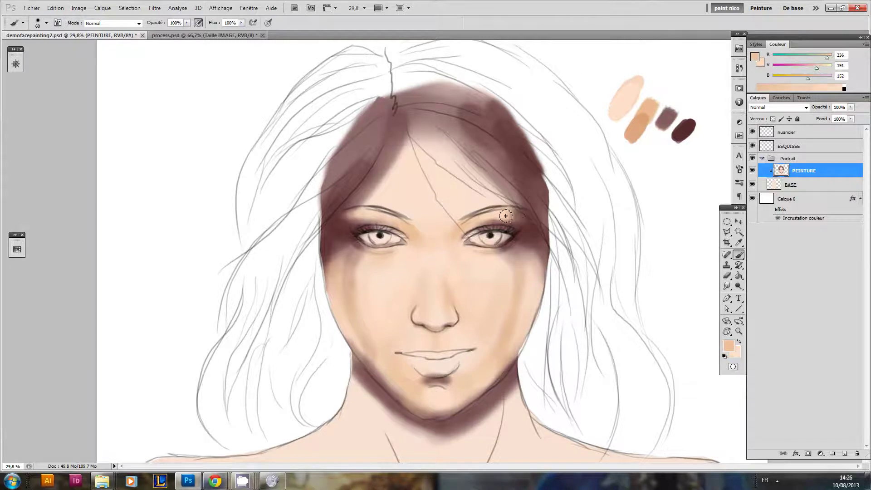
# Step: Refine the upper eyelids with a 22 px brush and soften the inner eye corners in the pale tone at about 48 px
pyautogui.scroll(2, 463, 241)
pyautogui.keyDown('alt'); pyautogui.rightClick(485, 228); pyautogui.keyUp('alt')
pyautogui.press('x')
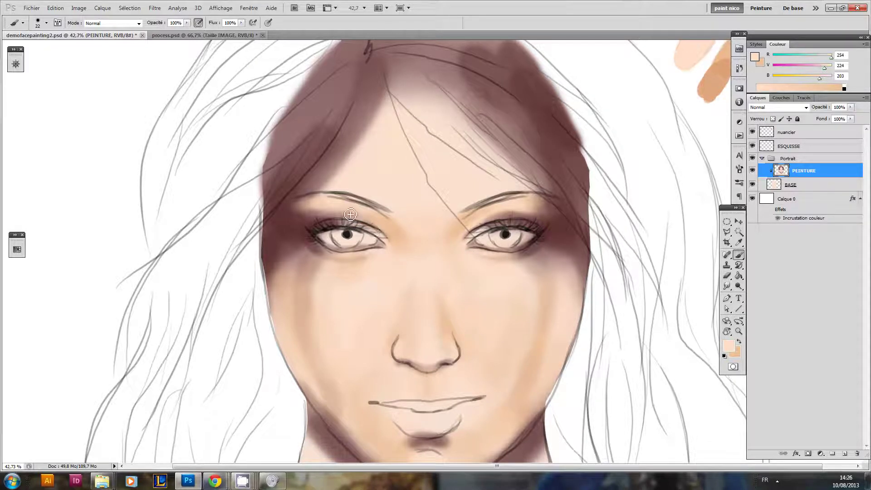
pyautogui.press(']')
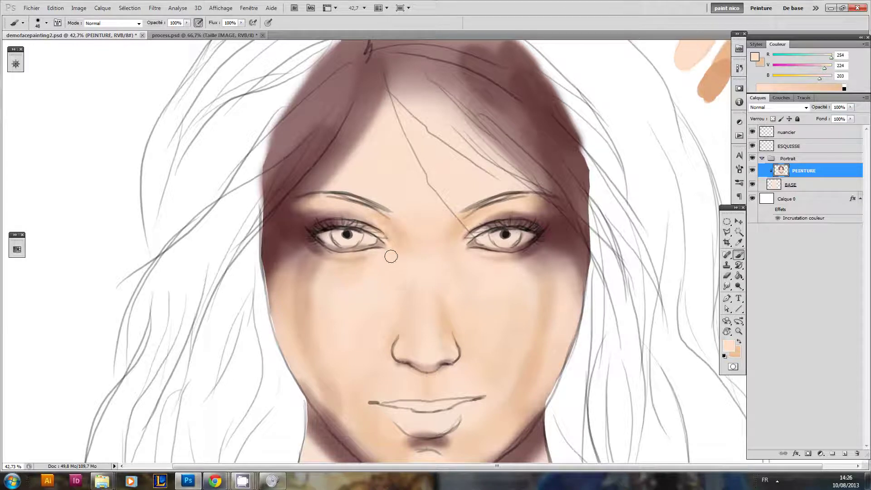
pyautogui.moveTo(411, 235); pyautogui.dragTo(358, 268)
# Step: Examine the whole portrait and compare the painting with the ESQUISSE sketch layer hidden and shown
pyautogui.moveTo(464, 210); pyautogui.dragTo(479, 222)
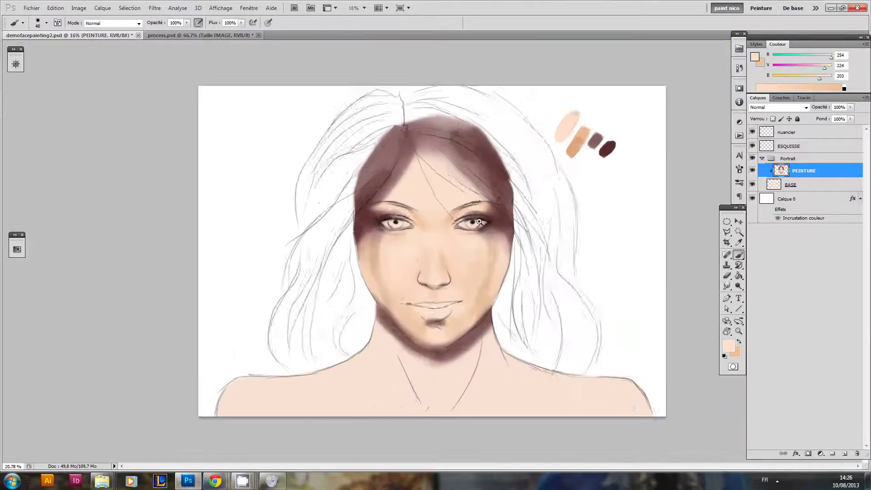
pyautogui.scroll(4, 479, 222)
pyautogui.moveTo(492, 259); pyautogui.dragTo(494, 230)
pyautogui.scroll(-1, 527, 247)
pyautogui.scroll(-1, 578, 263)
pyautogui.moveTo(567, 257); pyautogui.dragTo(583, 248)
pyautogui.scroll(-2, 583, 247)
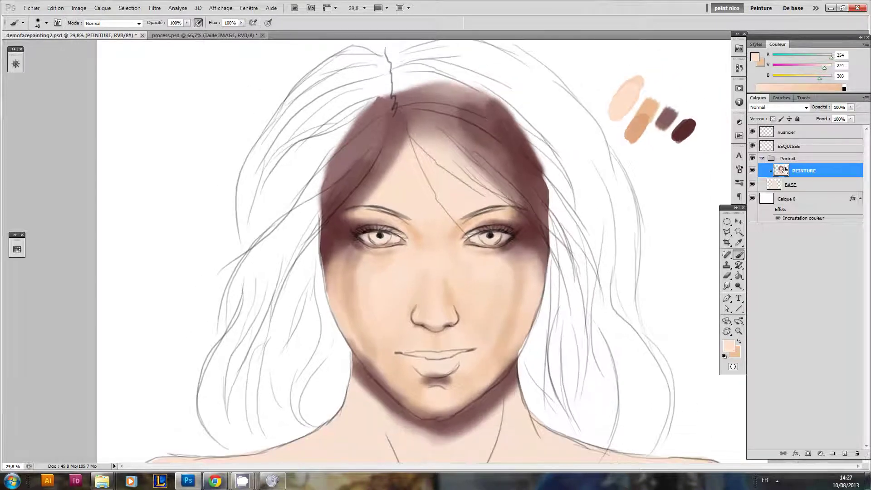
pyautogui.click(752, 146)
pyautogui.click(753, 146)
pyautogui.click(752, 146)
pyautogui.click(753, 146)
# Step: Lower the ESQUISSE sketch layer's opacity to 29%
pyautogui.click(798, 146)
pyautogui.click(851, 107)
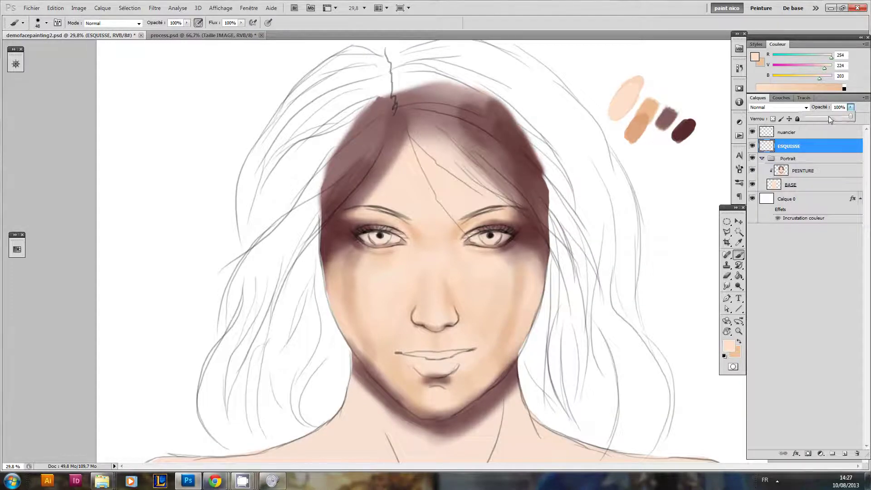
pyautogui.moveTo(822, 118); pyautogui.dragTo(818, 117)
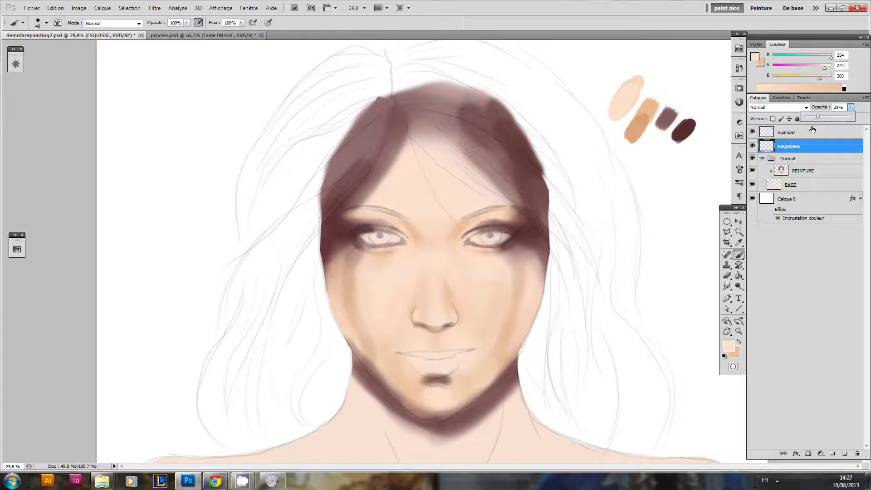
# Step: Reset the colours to default black and white and activate the PEINTURE layer, tilting the canvas counterclockwise around the eyes
pyautogui.moveTo(578, 229); pyautogui.dragTo(620, 264)
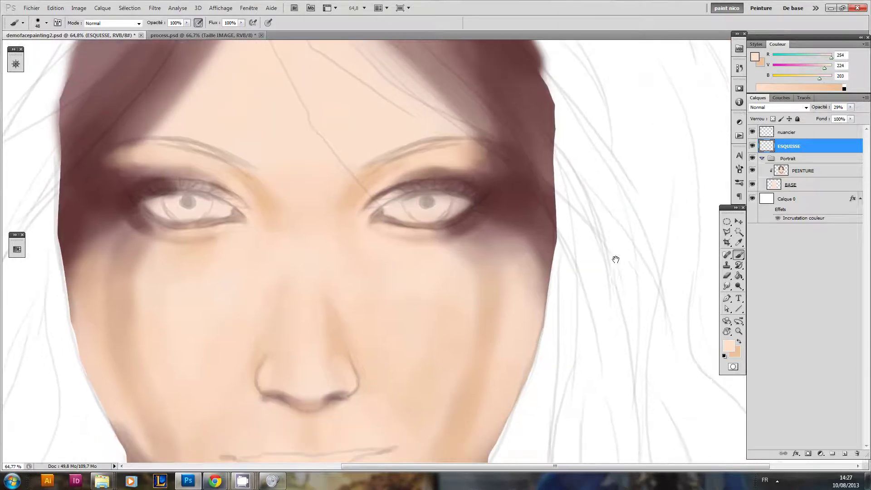
pyautogui.press('d')
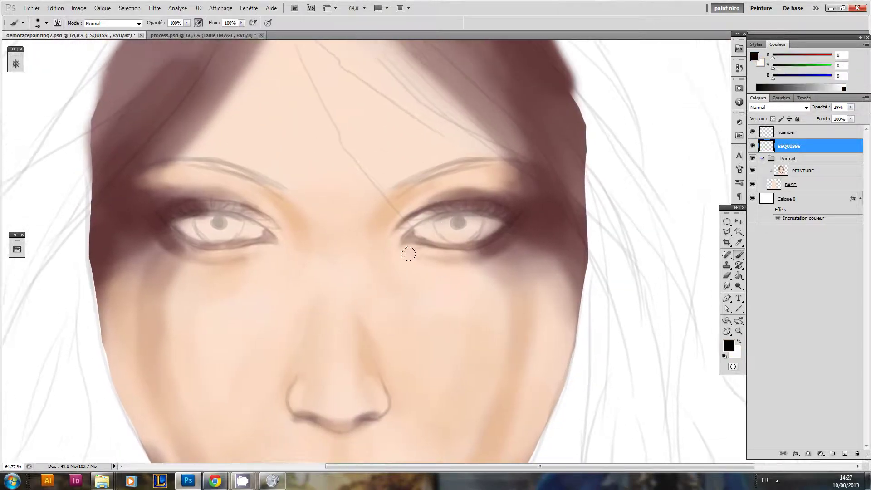
pyautogui.click(783, 175)
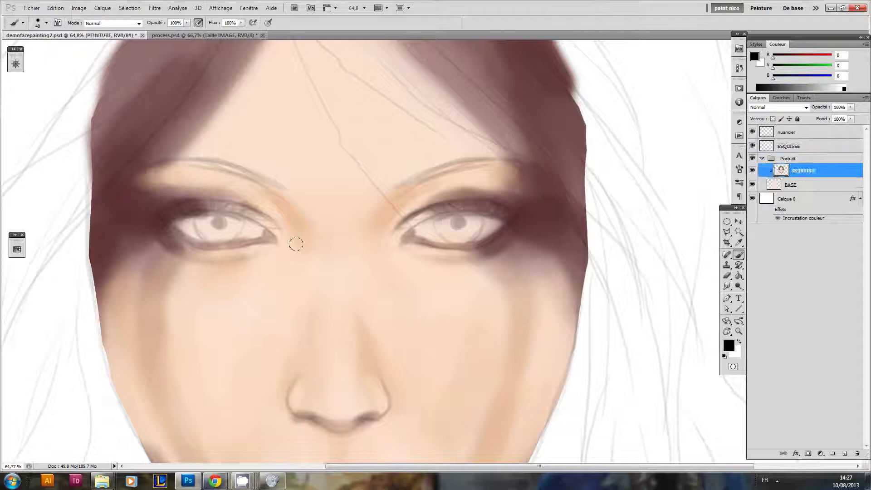
pyautogui.press('r')
pyautogui.moveTo(346, 216); pyautogui.dragTo(310, 253)
pyautogui.press('v')
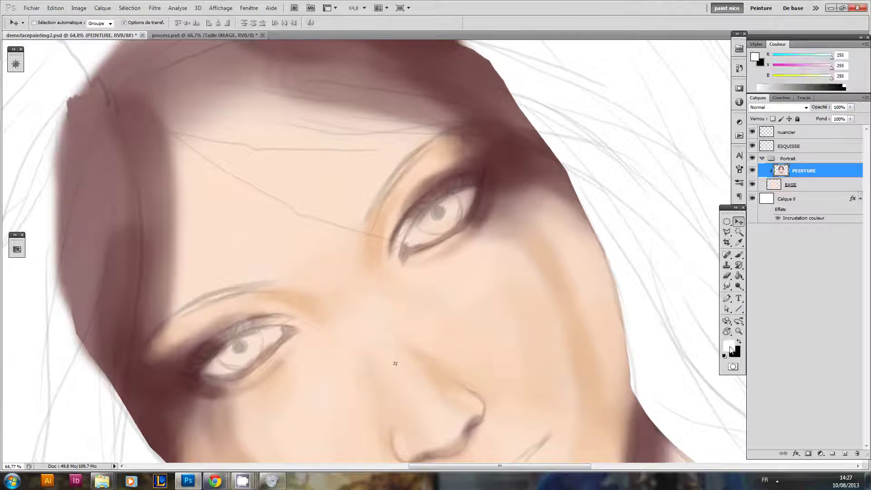
pyautogui.press('x')
pyautogui.press('x')
pyautogui.moveTo(471, 274); pyautogui.dragTo(466, 287)
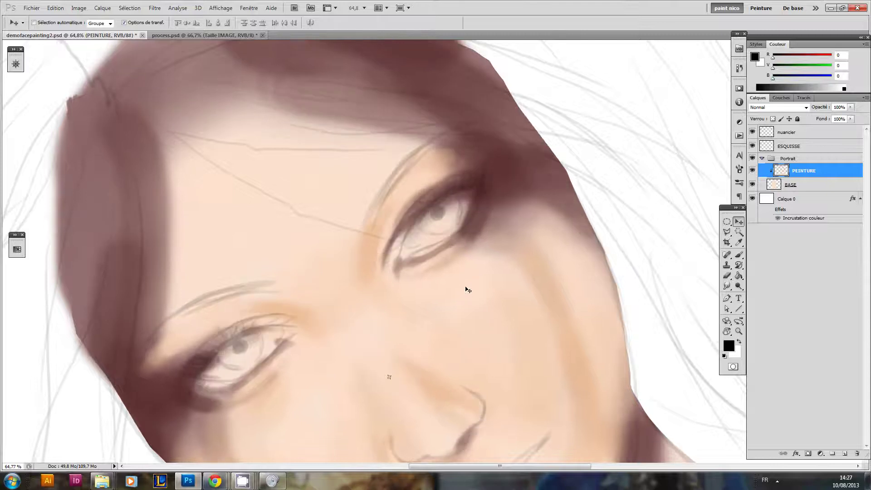
pyautogui.hotkey('ctrl', 'z')
# Step: Paint test strokes in white and black on the cheek beneath the eye, swapping the two colours, and undo them
pyautogui.press('b')
pyautogui.press('x')
pyautogui.moveTo(498, 262)
pyautogui.mouseDown()
pyautogui.moveTo(461, 311)
pyautogui.moveTo(520, 241)
pyautogui.moveTo(470, 309)
pyautogui.mouseUp()
pyautogui.press('x')
pyautogui.moveTo(543, 265); pyautogui.dragTo(486, 333)
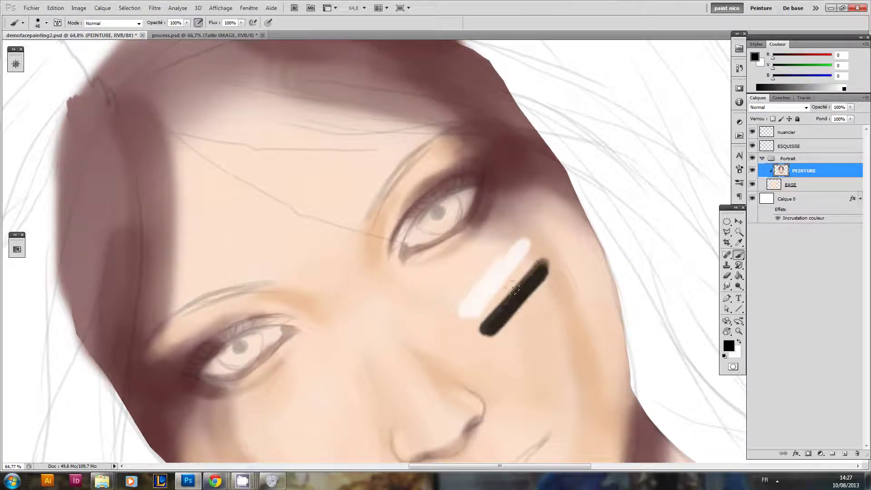
pyautogui.press('x')
pyautogui.moveTo(472, 264)
pyautogui.mouseDown()
pyautogui.moveTo(443, 296)
pyautogui.moveTo(449, 290)
pyautogui.mouseUp()
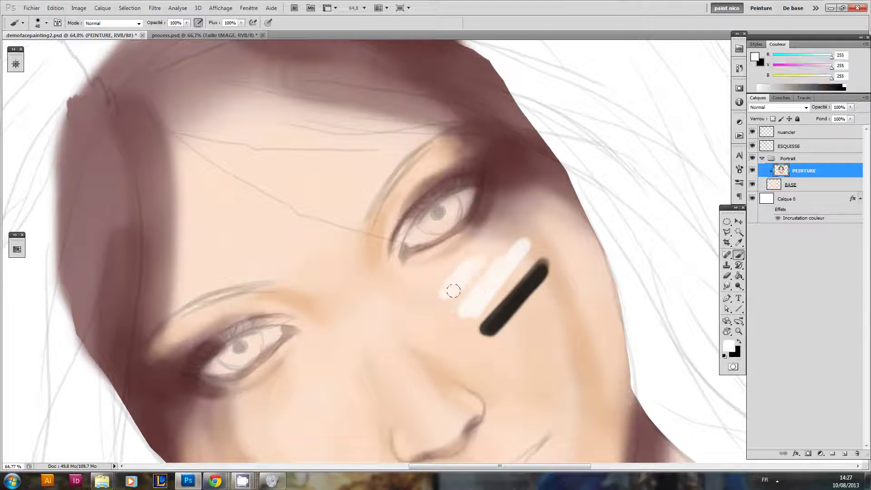
pyautogui.press('x')
pyautogui.moveTo(479, 256); pyautogui.dragTo(467, 273)
pyautogui.moveTo(447, 292); pyautogui.dragTo(476, 260)
pyautogui.hotkey('ctrl', 'alt', 'z')
pyautogui.hotkey('ctrl', 'alt', 'z')
pyautogui.hotkey('ctrl', 'alt', 'z')
pyautogui.hotkey('ctrl', 'alt', 'z')
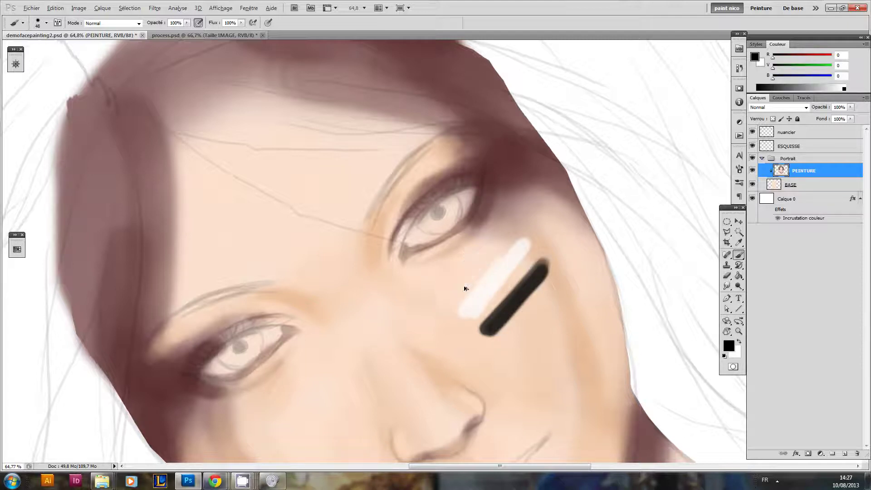
pyautogui.hotkey('ctrl', 'alt', 'z')
# Step: Adjust the canvas tilt, choose a 10 px hard round brush and activate the PEINTURE layer for the eye outlines
pyautogui.press('r')
pyautogui.moveTo(439, 302)
pyautogui.mouseDown()
pyautogui.moveTo(443, 272)
pyautogui.moveTo(438, 313)
pyautogui.moveTo(425, 318)
pyautogui.mouseUp()
pyautogui.press('r')
pyautogui.moveTo(426, 348)
pyautogui.mouseDown()
pyautogui.moveTo(399, 354)
pyautogui.moveTo(379, 177)
pyautogui.moveTo(414, 168)
pyautogui.moveTo(488, 352)
pyautogui.moveTo(393, 379)
pyautogui.moveTo(453, 310)
pyautogui.moveTo(383, 341)
pyautogui.moveTo(420, 350)
pyautogui.moveTo(398, 278)
pyautogui.mouseUp()
pyautogui.press('b')
pyautogui.rightClick(432, 207)
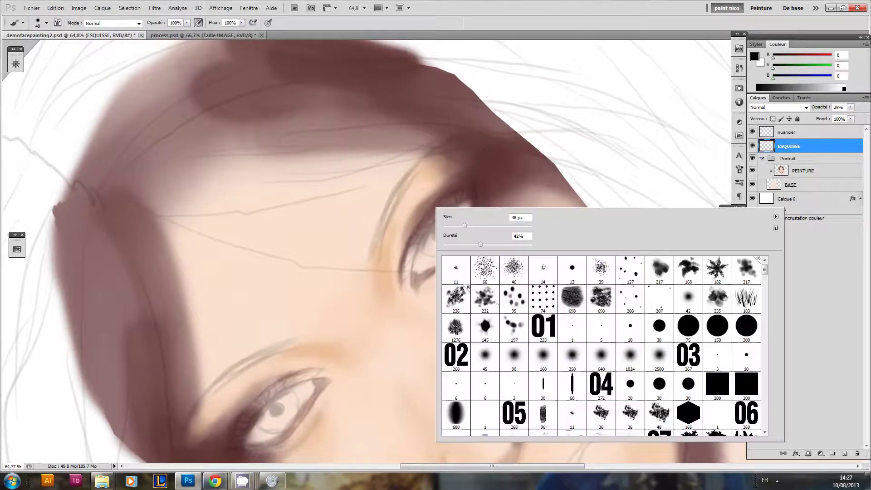
pyautogui.click(628, 335)
pyautogui.click(391, 268)
pyautogui.click(803, 171)
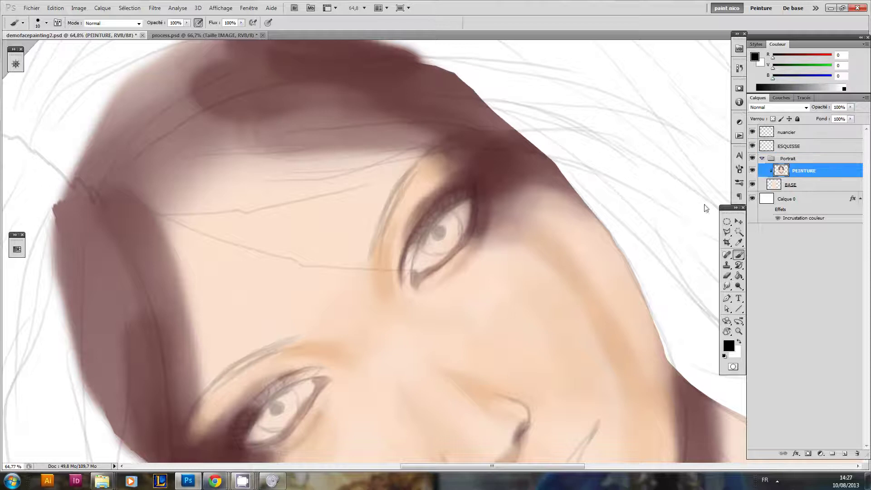
# Step: Outline the upper and lower lids of the eye on the image's right side with thin black lines
pyautogui.moveTo(443, 254); pyautogui.dragTo(444, 260)
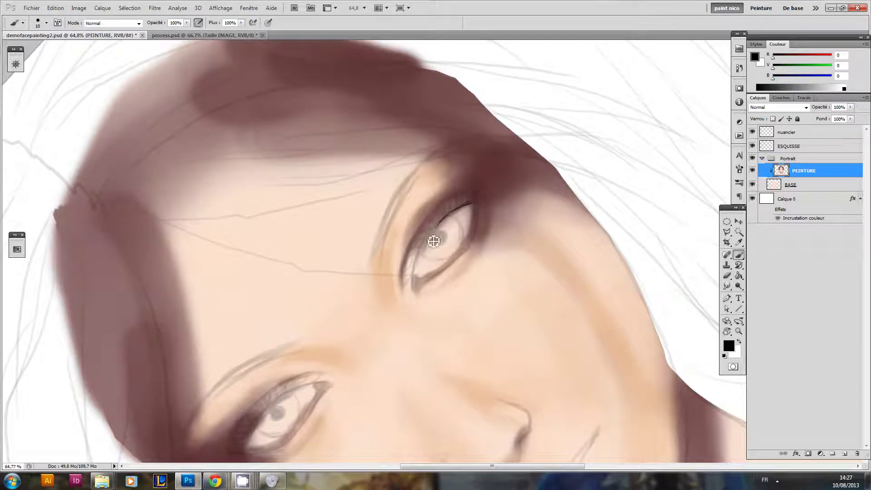
pyautogui.moveTo(437, 239); pyautogui.dragTo(415, 277)
pyautogui.moveTo(439, 237); pyautogui.dragTo(424, 267)
pyautogui.moveTo(461, 217); pyautogui.dragTo(434, 243)
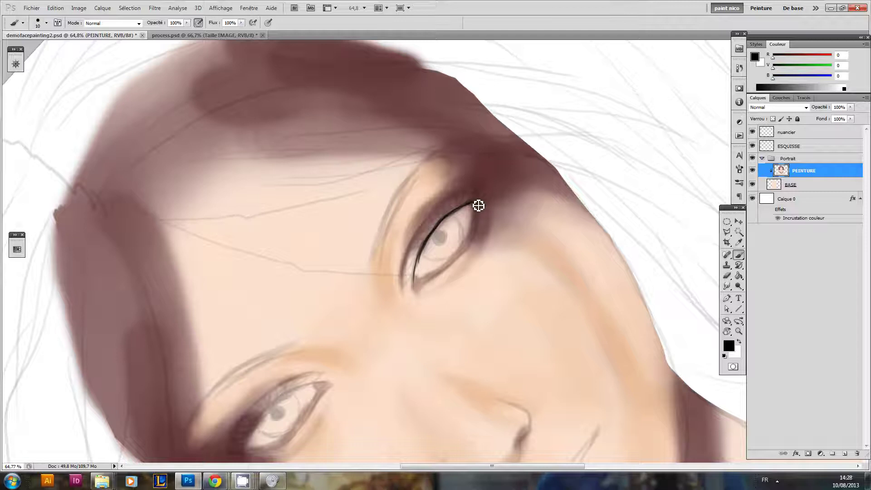
pyautogui.moveTo(459, 213)
pyautogui.mouseDown()
pyautogui.moveTo(476, 205)
pyautogui.moveTo(445, 225)
pyautogui.moveTo(423, 256)
pyautogui.moveTo(445, 224)
pyautogui.moveTo(420, 273)
pyautogui.mouseUp()
pyautogui.moveTo(481, 204)
pyautogui.mouseDown()
pyautogui.moveTo(477, 250)
pyautogui.moveTo(482, 215)
pyautogui.moveTo(471, 254)
pyautogui.moveTo(443, 280)
pyautogui.moveTo(467, 259)
pyautogui.moveTo(446, 280)
pyautogui.mouseUp()
pyautogui.hotkey('ctrl', 'z')
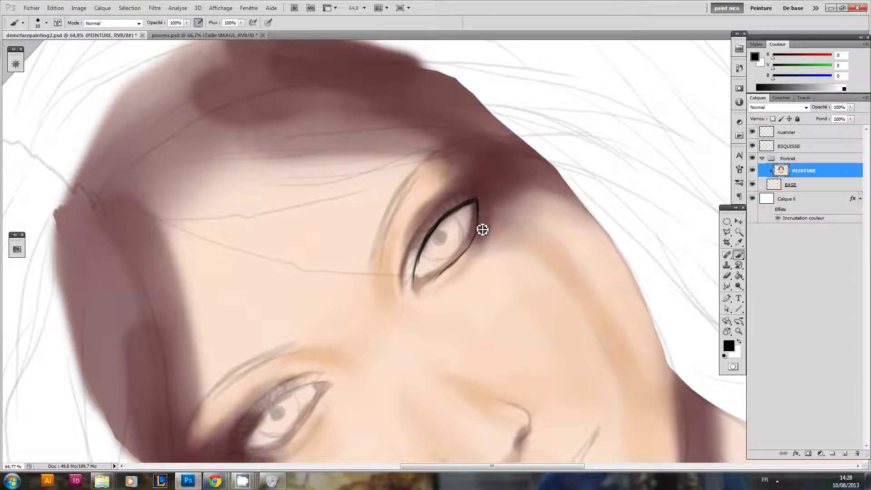
# Step: Straighten the canvas and draw the black iris outline and filled pupil of the eye on the image's right side with a brush of about 16 px
pyautogui.press('r')
pyautogui.moveTo(454, 284)
pyautogui.mouseDown()
pyautogui.moveTo(410, 302)
pyautogui.moveTo(370, 272)
pyautogui.moveTo(379, 300)
pyautogui.moveTo(403, 307)
pyautogui.moveTo(394, 294)
pyautogui.mouseUp()
pyautogui.press('b')
pyautogui.moveTo(408, 235)
pyautogui.mouseDown()
pyautogui.moveTo(438, 241)
pyautogui.moveTo(420, 244)
pyautogui.moveTo(413, 223)
pyautogui.moveTo(425, 248)
pyautogui.moveTo(413, 226)
pyautogui.moveTo(433, 248)
pyautogui.moveTo(457, 239)
pyautogui.moveTo(446, 248)
pyautogui.moveTo(453, 242)
pyautogui.moveTo(432, 225)
pyautogui.mouseUp()
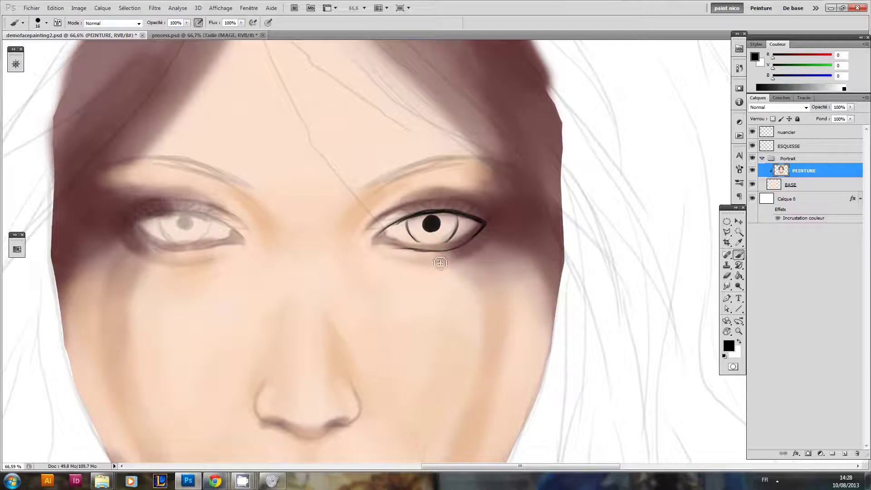
pyautogui.moveTo(439, 264); pyautogui.dragTo(481, 247)
pyautogui.moveTo(436, 262)
pyautogui.mouseDown()
pyautogui.moveTo(478, 253)
pyautogui.moveTo(463, 262)
pyautogui.moveTo(496, 227)
pyautogui.moveTo(472, 259)
pyautogui.moveTo(496, 230)
pyautogui.moveTo(472, 258)
pyautogui.moveTo(493, 232)
pyautogui.moveTo(484, 217)
pyautogui.moveTo(488, 227)
pyautogui.moveTo(452, 213)
pyautogui.moveTo(472, 226)
pyautogui.moveTo(437, 245)
pyautogui.mouseUp()
pyautogui.moveTo(453, 247); pyautogui.dragTo(430, 246)
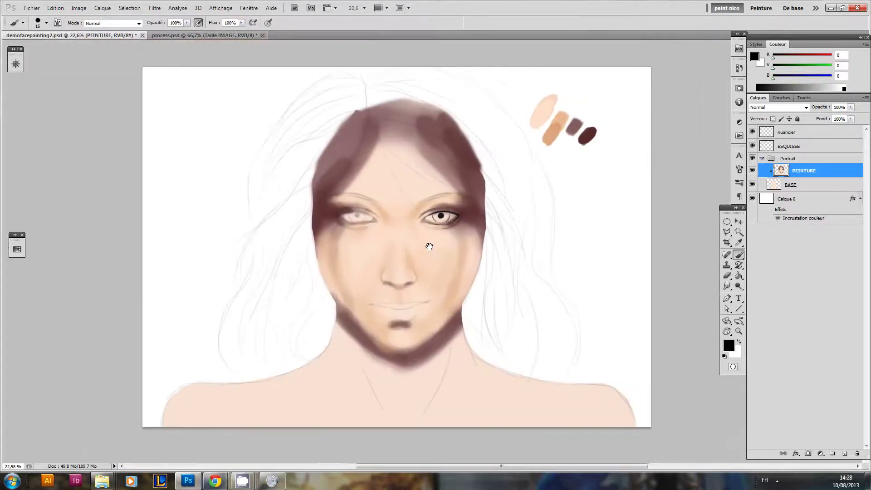
# Step: Fill the iris of the eye on the image's right side with turquoise (45, 203, 195) using a 13 px round brush
pyautogui.scroll(6, 430, 247)
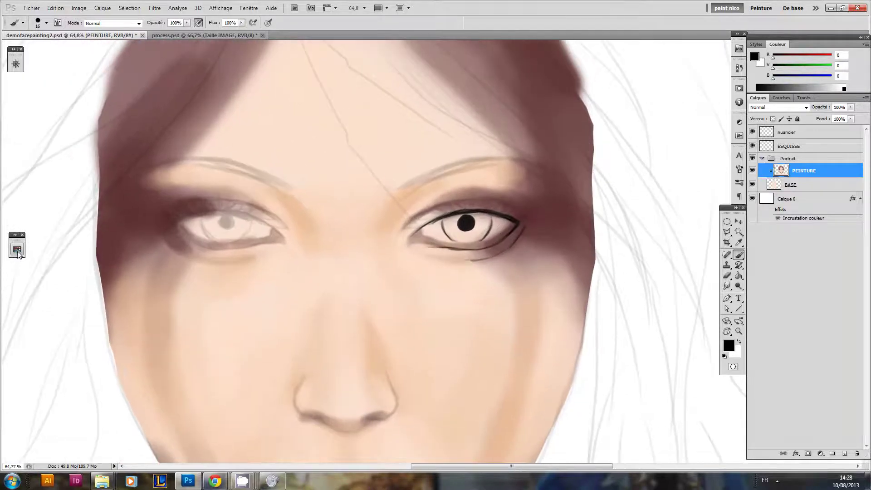
pyautogui.click(18, 249)
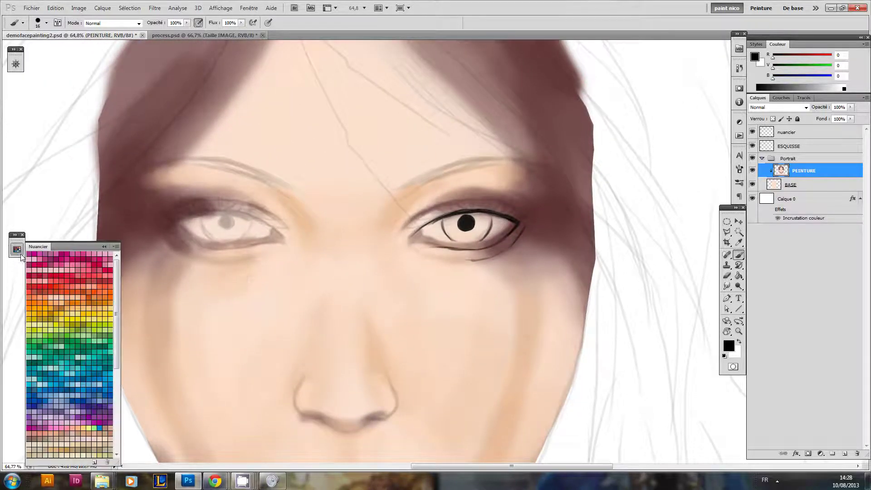
pyautogui.click(92, 354)
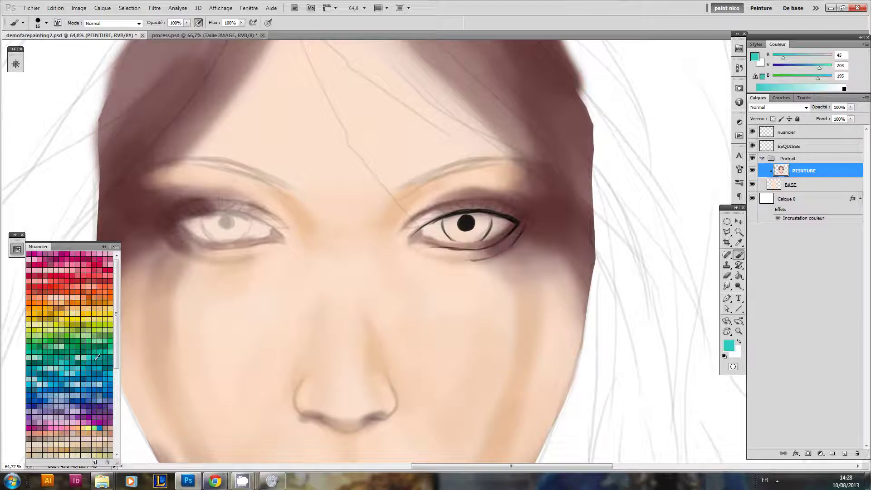
pyautogui.moveTo(483, 241)
pyautogui.mouseDown()
pyautogui.moveTo(504, 251)
pyautogui.moveTo(491, 257)
pyautogui.mouseUp()
pyautogui.rightClick(405, 228)
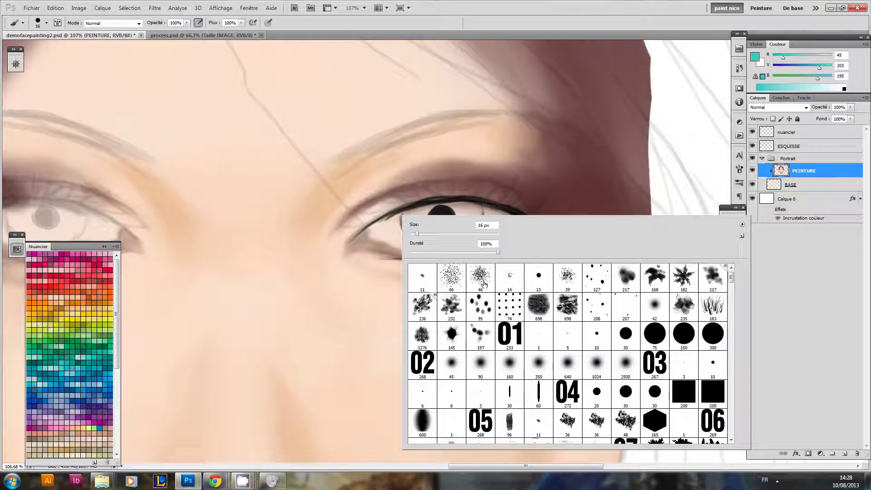
pyautogui.click(509, 276)
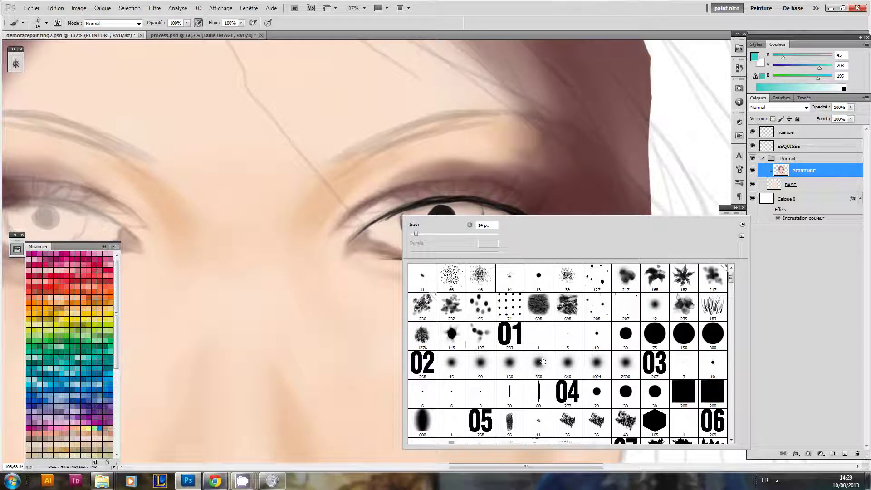
pyautogui.click(539, 277)
pyautogui.click(398, 255)
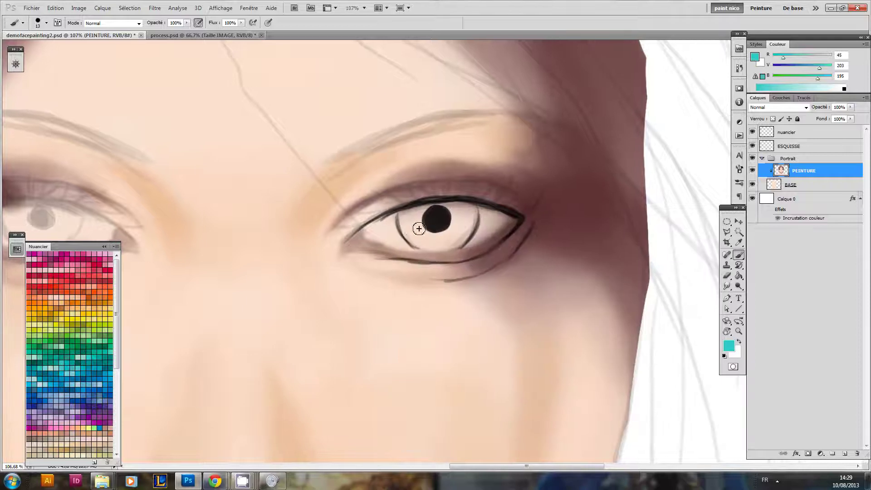
pyautogui.moveTo(401, 218)
pyautogui.mouseDown()
pyautogui.moveTo(430, 249)
pyautogui.moveTo(408, 235)
pyautogui.moveTo(433, 249)
pyautogui.moveTo(412, 242)
pyautogui.moveTo(435, 249)
pyautogui.moveTo(417, 239)
pyautogui.moveTo(422, 234)
pyautogui.moveTo(432, 245)
pyautogui.moveTo(420, 226)
pyautogui.moveTo(447, 242)
pyautogui.moveTo(431, 237)
pyautogui.moveTo(458, 233)
pyautogui.moveTo(435, 239)
pyautogui.moveTo(461, 224)
pyautogui.moveTo(456, 219)
pyautogui.moveTo(433, 240)
pyautogui.moveTo(451, 234)
pyautogui.moveTo(458, 225)
pyautogui.moveTo(429, 247)
pyautogui.moveTo(460, 238)
pyautogui.moveTo(438, 250)
pyautogui.moveTo(464, 238)
pyautogui.moveTo(449, 249)
pyautogui.moveTo(472, 223)
pyautogui.moveTo(467, 241)
pyautogui.moveTo(451, 249)
pyautogui.moveTo(473, 223)
pyautogui.moveTo(461, 222)
pyautogui.moveTo(446, 244)
pyautogui.moveTo(463, 225)
pyautogui.moveTo(453, 250)
pyautogui.moveTo(478, 217)
pyautogui.moveTo(467, 237)
pyautogui.moveTo(440, 247)
pyautogui.moveTo(417, 223)
pyautogui.mouseUp()
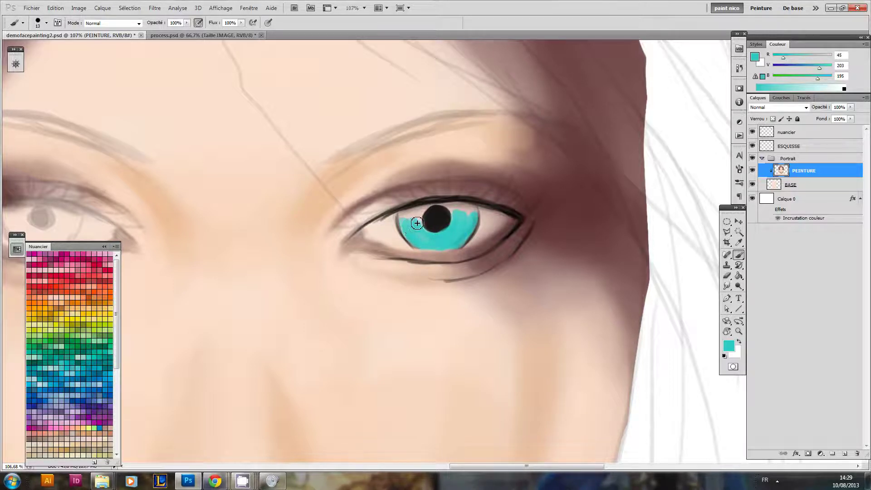
# Step: Paint dark teal (8, 67, 64) shading on the upper iris and around its rim, keeping sampled turquoise as the second colour
pyautogui.press('x')
pyautogui.press('i')
pyautogui.click(460, 221)
pyautogui.press('b')
pyautogui.moveTo(405, 220); pyautogui.dragTo(405, 220)
pyautogui.keyDown('alt'); pyautogui.click(423, 229); pyautogui.keyUp('alt')
pyautogui.click(728, 347)
pyautogui.moveTo(108, 337); pyautogui.dragTo(121, 348)
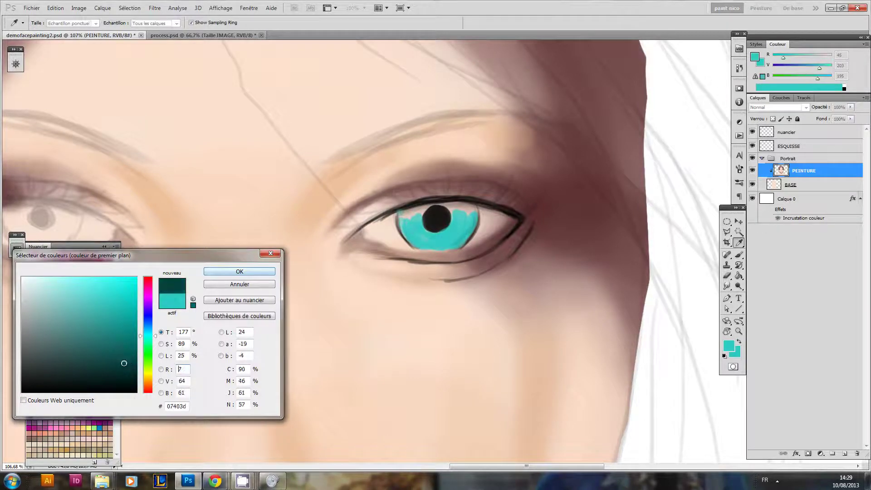
pyautogui.click(240, 272)
pyautogui.moveTo(409, 217)
pyautogui.mouseDown()
pyautogui.moveTo(428, 212)
pyautogui.moveTo(407, 222)
pyautogui.moveTo(423, 216)
pyautogui.moveTo(420, 227)
pyautogui.moveTo(424, 217)
pyautogui.moveTo(410, 219)
pyautogui.moveTo(408, 234)
pyautogui.moveTo(405, 216)
pyautogui.moveTo(408, 224)
pyautogui.moveTo(424, 212)
pyautogui.moveTo(419, 228)
pyautogui.moveTo(428, 213)
pyautogui.moveTo(453, 209)
pyautogui.moveTo(445, 214)
pyautogui.moveTo(455, 210)
pyautogui.moveTo(447, 211)
pyautogui.moveTo(457, 223)
pyautogui.moveTo(448, 211)
pyautogui.moveTo(458, 213)
pyautogui.mouseUp()
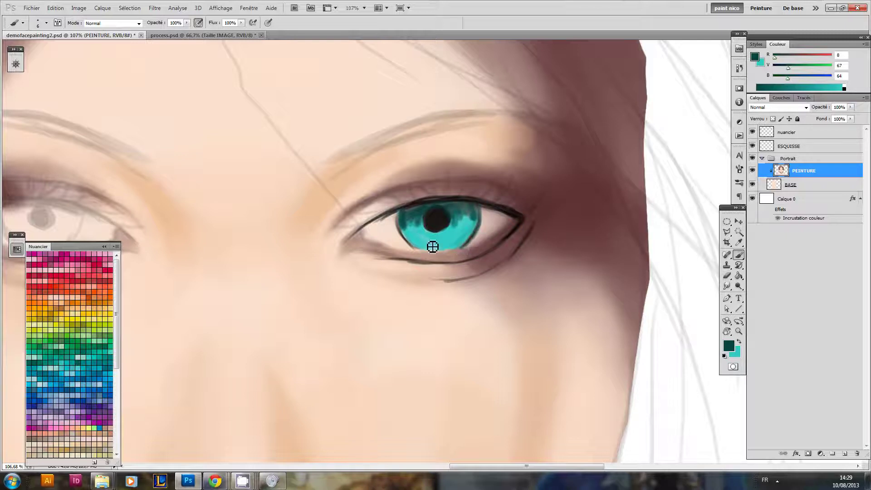
pyautogui.moveTo(400, 218)
pyautogui.mouseDown()
pyautogui.moveTo(410, 252)
pyautogui.moveTo(403, 225)
pyautogui.moveTo(401, 236)
pyautogui.moveTo(422, 249)
pyautogui.moveTo(415, 247)
pyautogui.mouseUp()
# Step: Soften the shading on the iris's left side in turquoise with a soft brush of about 36 px
pyautogui.press('x')
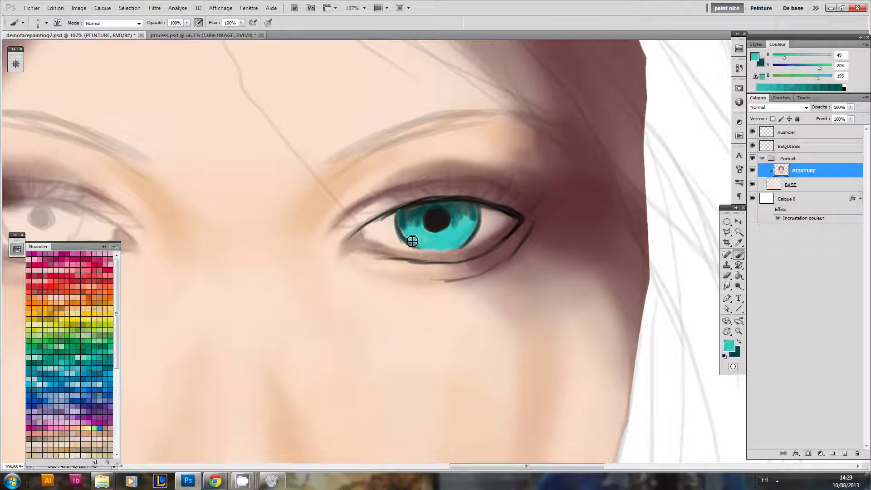
pyautogui.rightClick(429, 226)
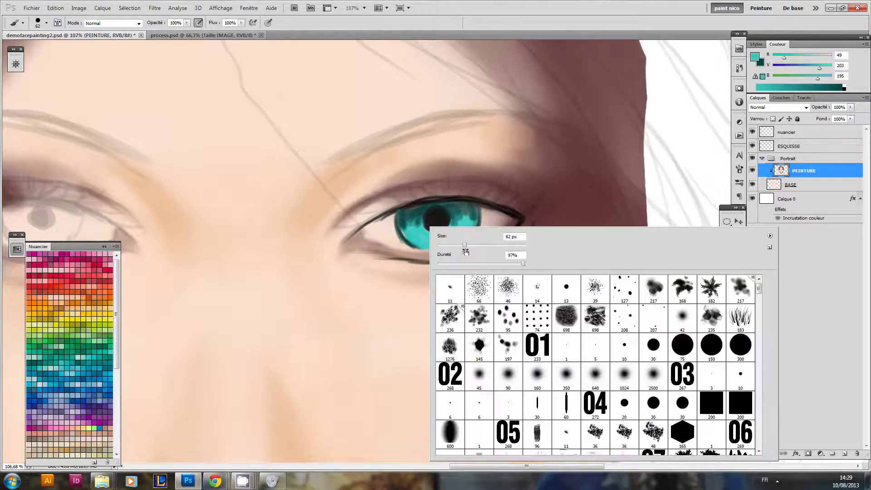
pyautogui.click(684, 327)
pyautogui.moveTo(340, 266); pyautogui.dragTo(339, 259)
pyautogui.moveTo(429, 218); pyautogui.dragTo(424, 218)
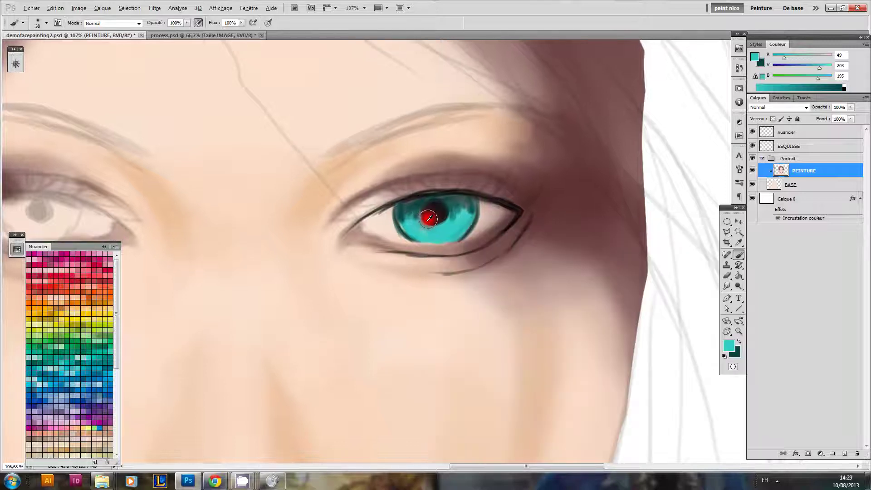
pyautogui.press('x')
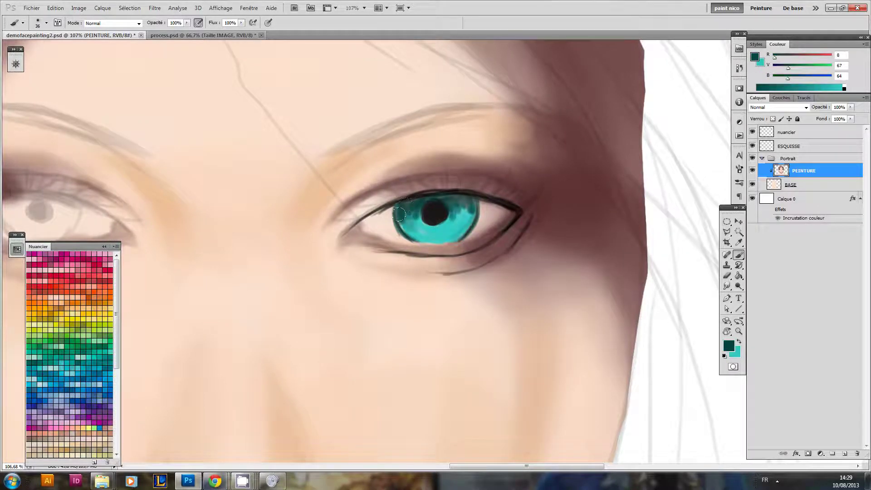
pyautogui.press('x')
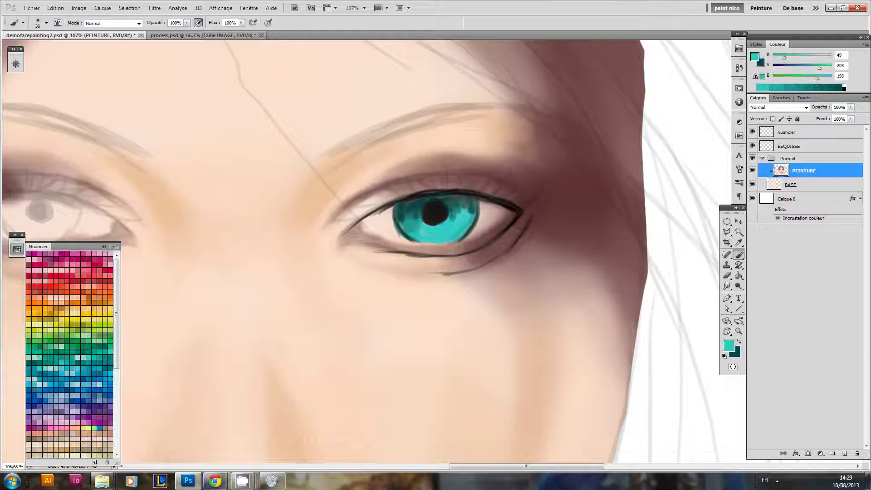
pyautogui.moveTo(398, 208); pyautogui.dragTo(413, 224)
# Step: Blend soft dark teal shading across the top of the iris beneath the upper lid
pyautogui.press('x')
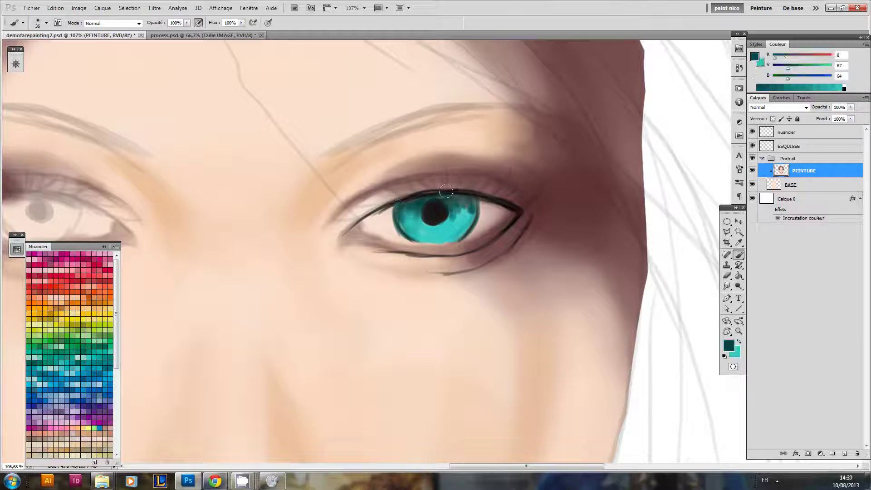
pyautogui.moveTo(444, 197)
pyautogui.mouseDown()
pyautogui.moveTo(460, 208)
pyautogui.moveTo(448, 204)
pyautogui.mouseUp()
pyautogui.press('x')
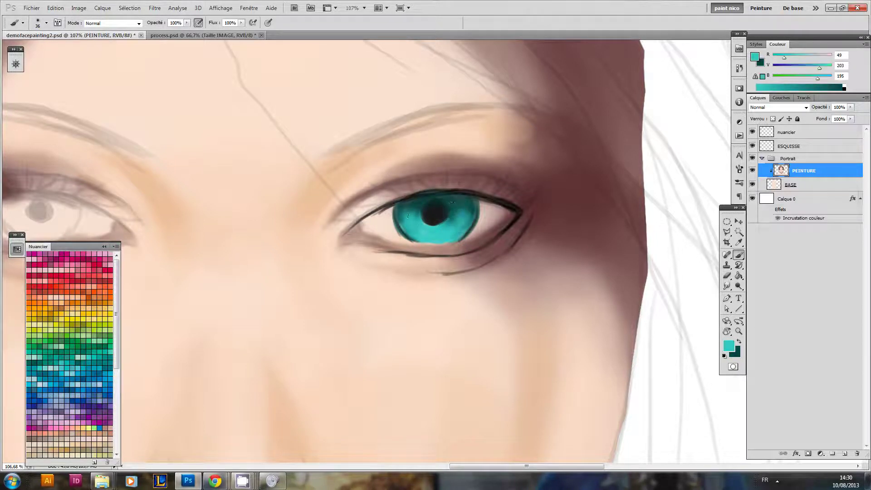
pyautogui.press('x')
pyautogui.moveTo(405, 207); pyautogui.dragTo(421, 195)
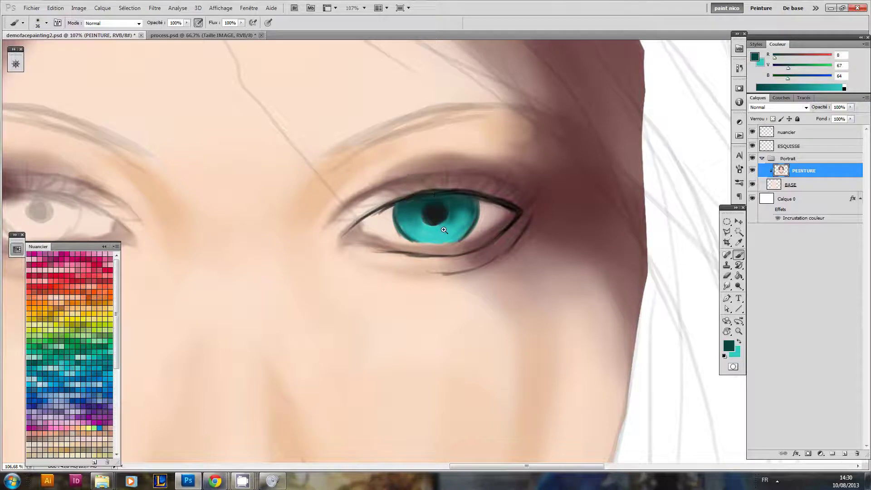
# Step: Repaint the pupil in solid black with a hard round brush of about 25 px
pyautogui.press('d')
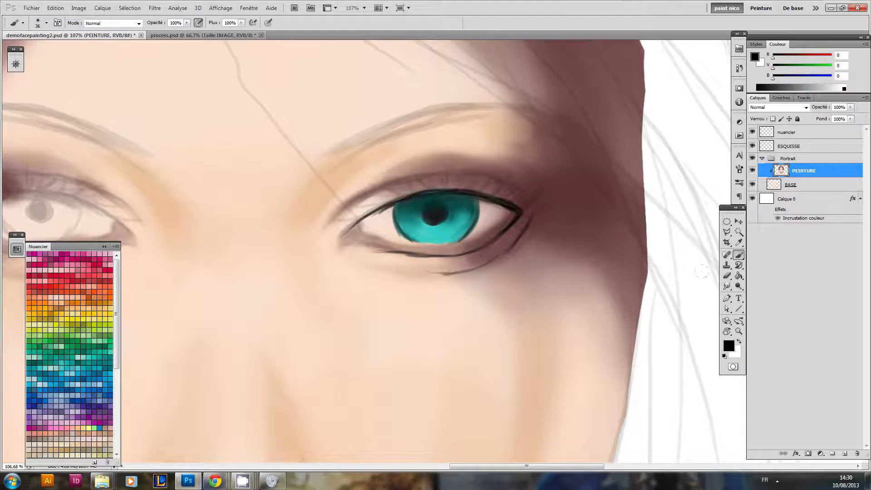
pyautogui.rightClick(430, 217)
pyautogui.click(657, 339)
pyautogui.moveTo(408, 228)
pyautogui.mouseDown()
pyautogui.moveTo(435, 208)
pyautogui.moveTo(445, 256)
pyautogui.moveTo(456, 265)
pyautogui.mouseUp()
pyautogui.moveTo(383, 249)
pyautogui.keyDown('alt'); pyautogui.mouseDown()
pyautogui.moveTo(368, 276)
pyautogui.moveTo(397, 267)
pyautogui.mouseUp(); pyautogui.keyUp('alt')
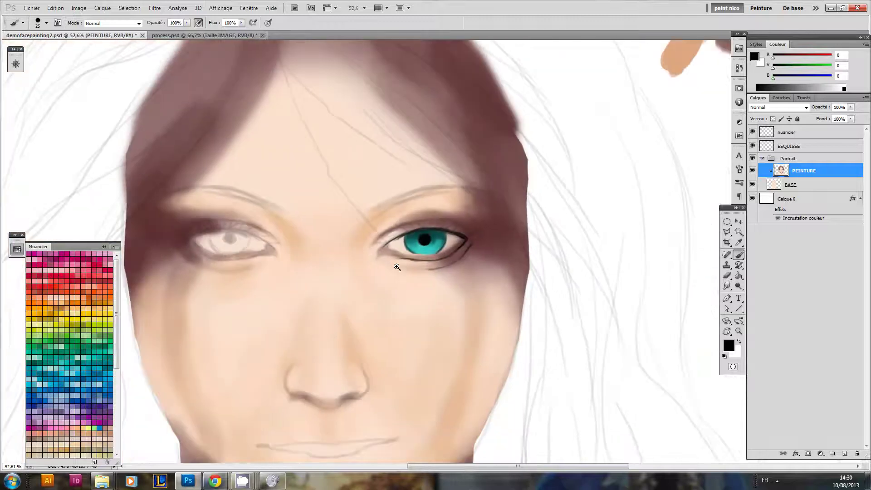
# Step: Sample shadow tones beside the eye and adjust the lighter one to dusty pink (190, 151, 151)
pyautogui.press('i')
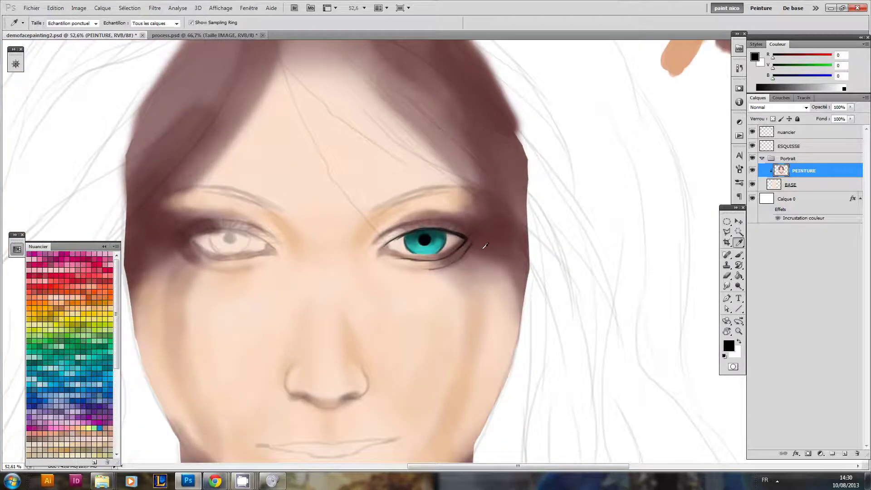
pyautogui.click(461, 269)
pyautogui.click(484, 273)
pyautogui.moveTo(318, 239); pyautogui.dragTo(362, 267)
pyautogui.press('x')
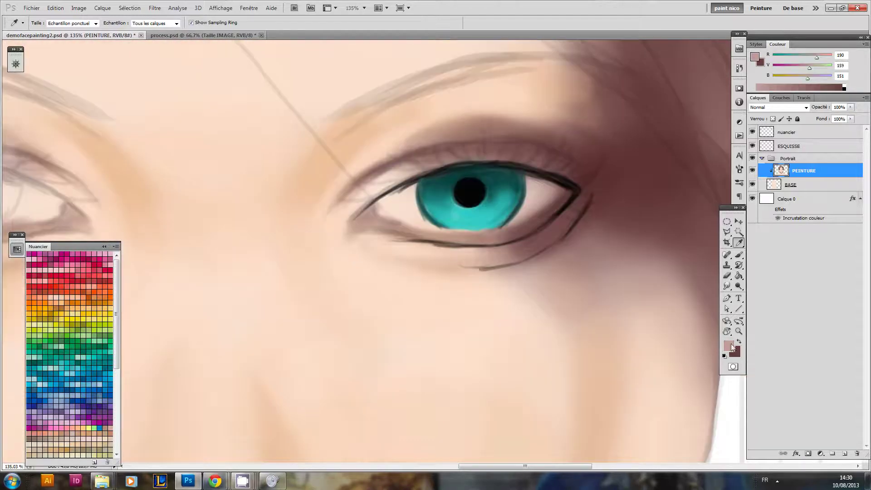
pyautogui.click(729, 347)
pyautogui.moveTo(155, 391); pyautogui.dragTo(152, 403)
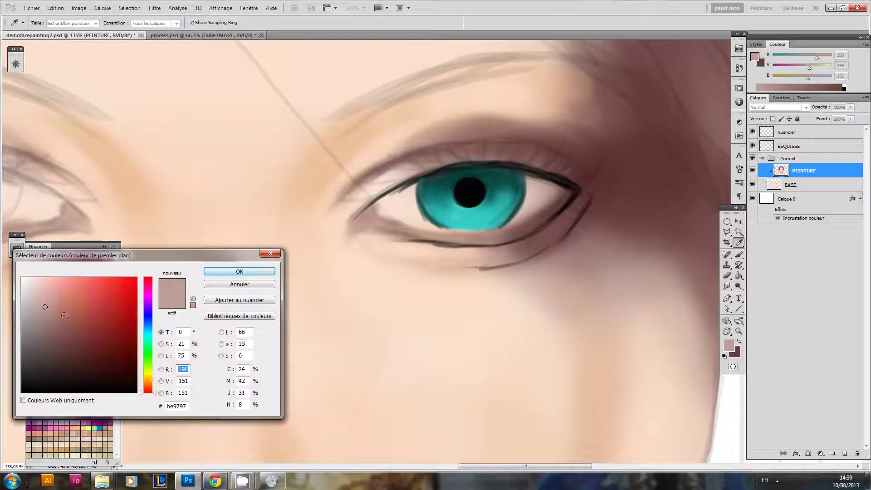
pyautogui.click(230, 282)
# Step: Replace the sampled dark brown in the other colour slot with pale pink (251, 199, 199)
pyautogui.press('x')
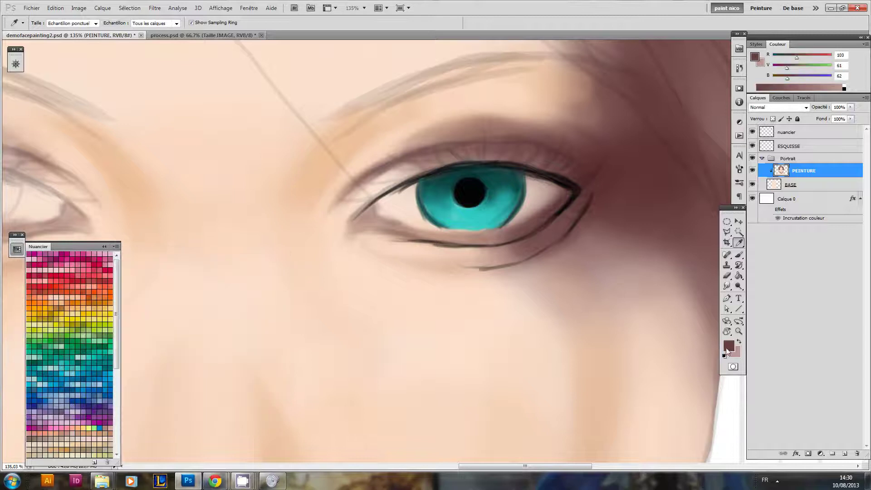
pyautogui.click(728, 346)
pyautogui.click(149, 393)
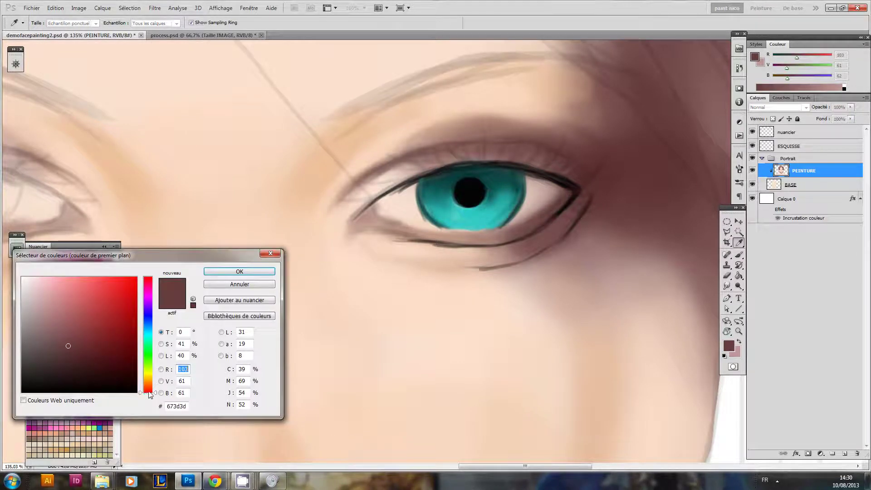
pyautogui.click(45, 278)
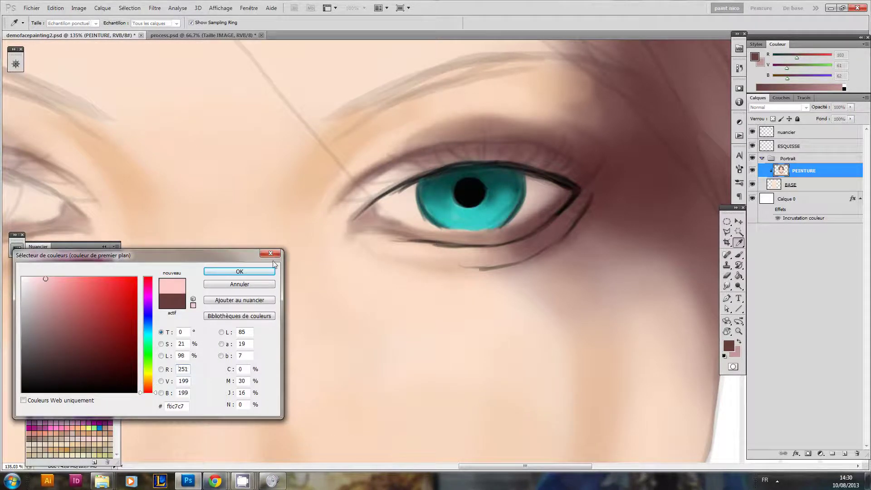
pyautogui.click(268, 276)
# Step: Tilt the canvas and paint the eye's inner corner and lower lid rim in pale pink with a small brush
pyautogui.press('b')
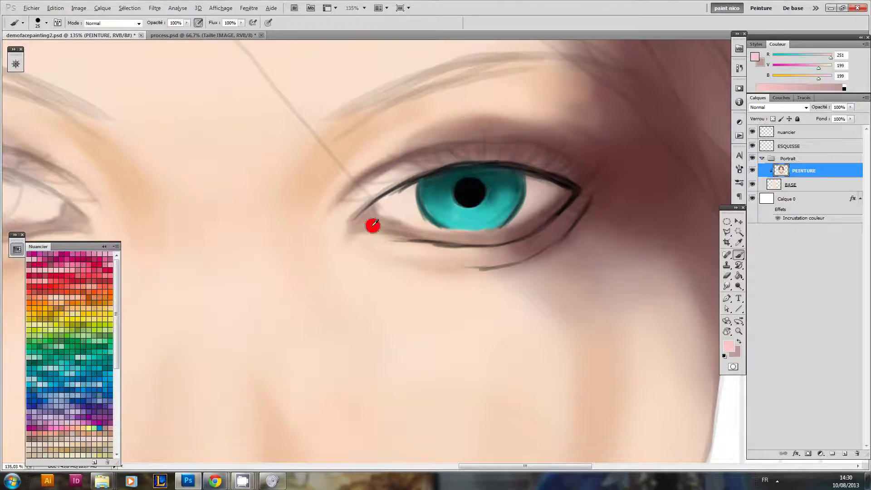
pyautogui.press('x')
pyautogui.press('[')
pyautogui.press('[')
pyautogui.press('[')
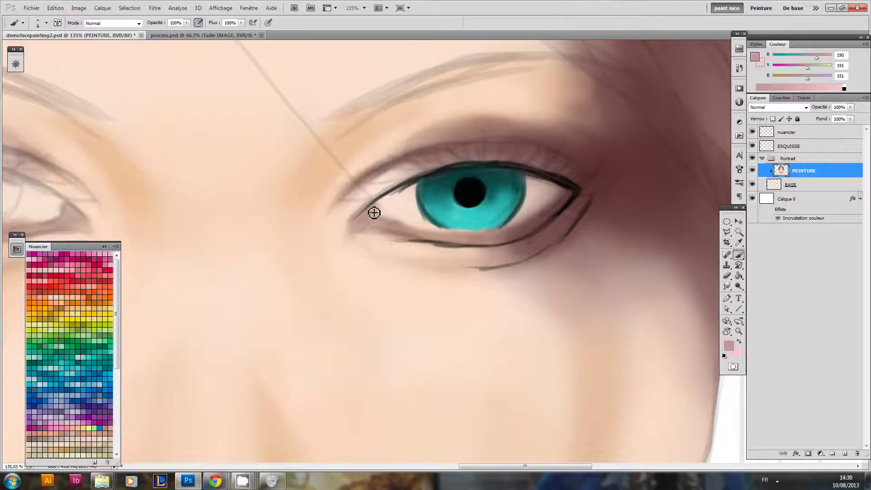
pyautogui.press('x')
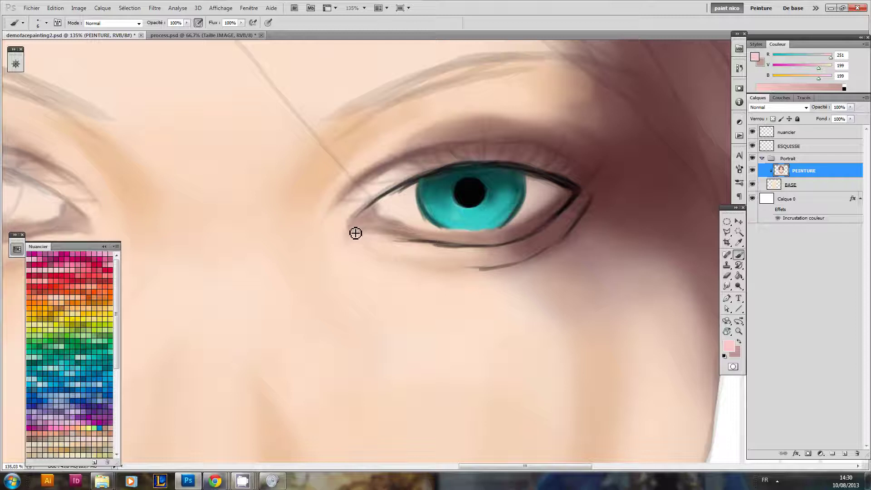
pyautogui.press('r')
pyautogui.moveTo(395, 233)
pyautogui.mouseDown()
pyautogui.moveTo(321, 291)
pyautogui.moveTo(345, 321)
pyautogui.moveTo(394, 339)
pyautogui.moveTo(384, 297)
pyautogui.mouseUp()
pyautogui.scroll(-4, 394, 340)
pyautogui.press('b')
pyautogui.press('[')
pyautogui.press('[')
pyautogui.moveTo(425, 265); pyautogui.dragTo(389, 291)
pyautogui.moveTo(428, 248)
pyautogui.mouseDown()
pyautogui.moveTo(384, 291)
pyautogui.moveTo(408, 277)
pyautogui.mouseUp()
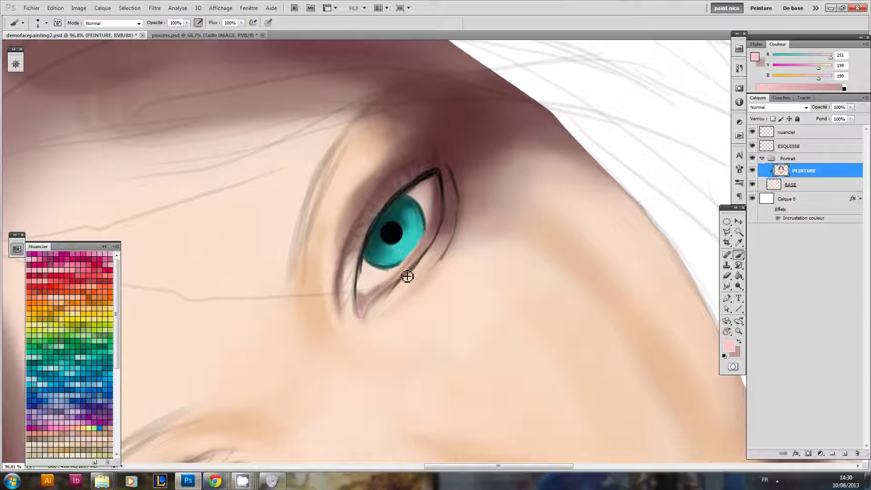
pyautogui.moveTo(433, 243)
pyautogui.mouseDown()
pyautogui.moveTo(424, 247)
pyautogui.moveTo(430, 239)
pyautogui.mouseUp()
# Step: Blend the pink along the lower lid rim with a soft brush of about 19 px
pyautogui.rightClick(409, 245)
pyautogui.click(653, 331)
pyautogui.click(311, 276)
pyautogui.moveTo(331, 271); pyautogui.dragTo(332, 269)
pyautogui.moveTo(411, 246); pyautogui.dragTo(423, 251)
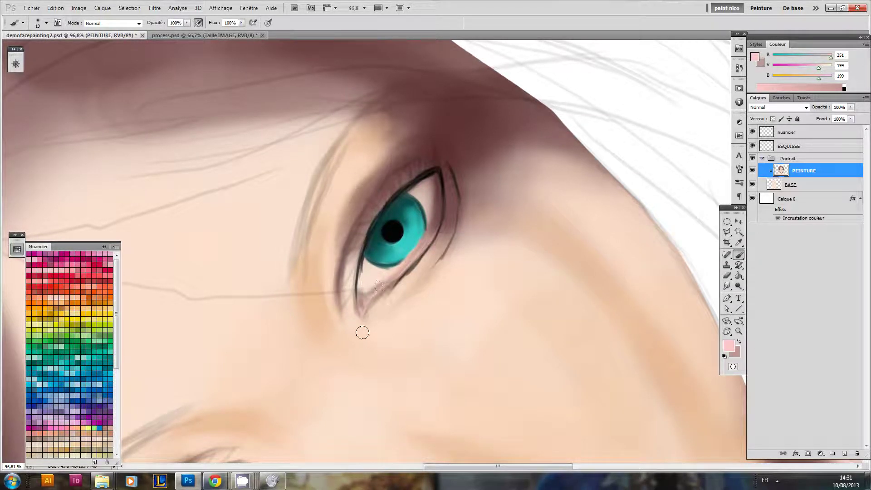
# Step: Straighten the canvas and darken the eye's inner corner and lower lid in dark red (78, 15, 15) with an 11 px brush
pyautogui.press('r')
pyautogui.moveTo(335, 342)
pyautogui.mouseDown()
pyautogui.moveTo(321, 270)
pyautogui.moveTo(309, 265)
pyautogui.moveTo(311, 234)
pyautogui.mouseUp()
pyautogui.press('b')
pyautogui.click(739, 341)
pyautogui.click(730, 348)
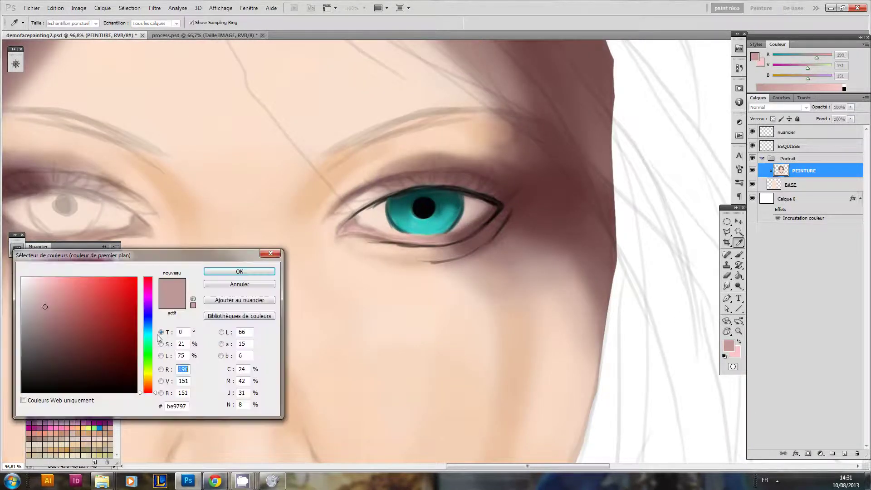
pyautogui.moveTo(113, 358); pyautogui.dragTo(116, 358)
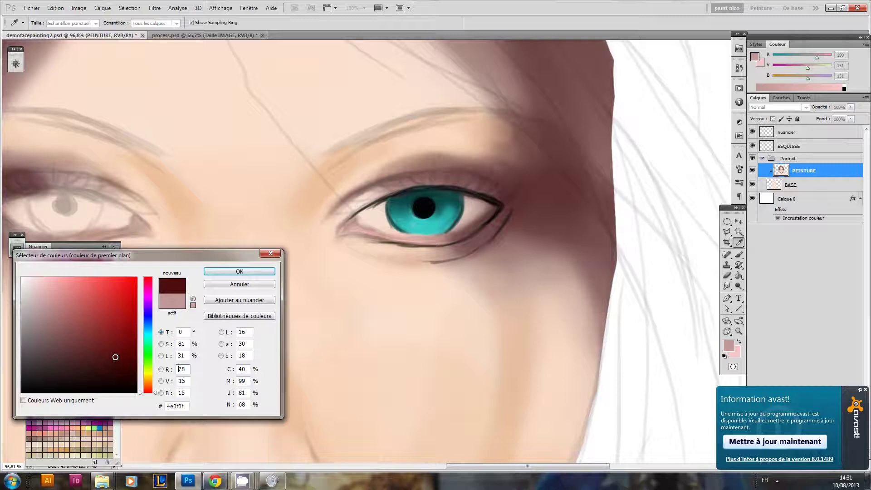
pyautogui.click(239, 271)
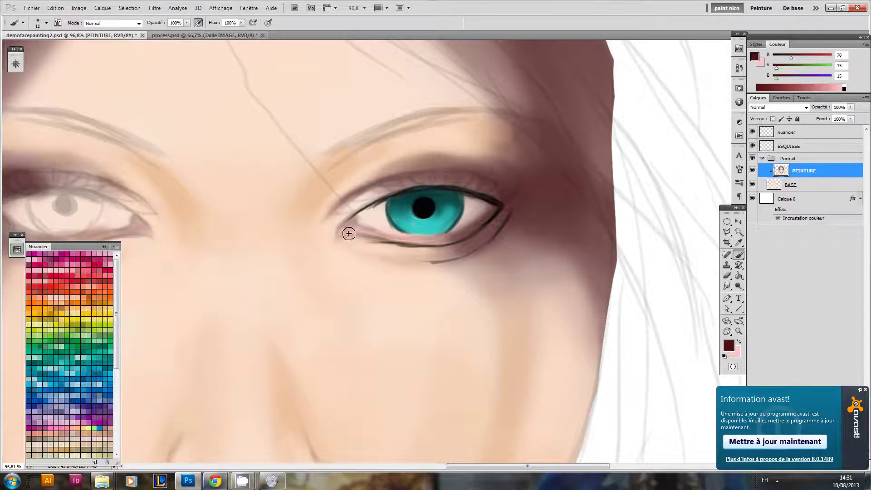
pyautogui.moveTo(368, 212)
pyautogui.mouseDown()
pyautogui.moveTo(345, 228)
pyautogui.moveTo(395, 201)
pyautogui.moveTo(378, 232)
pyautogui.moveTo(343, 232)
pyautogui.mouseUp()
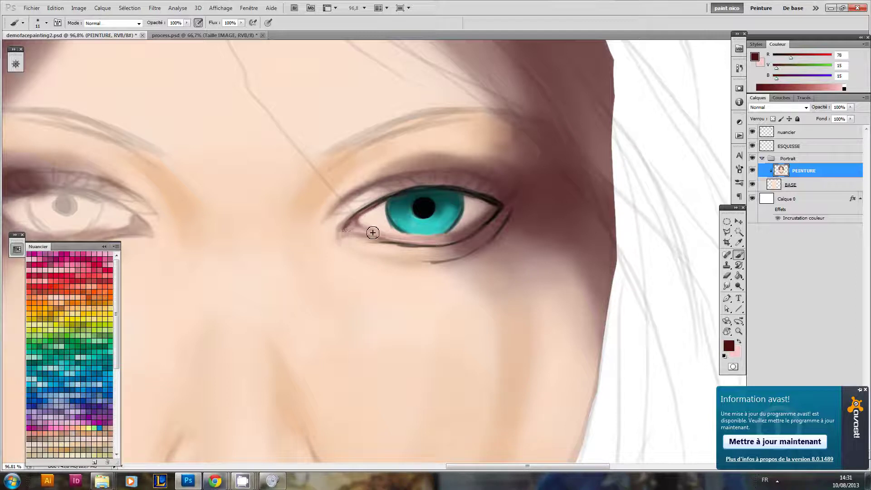
pyautogui.moveTo(447, 246)
pyautogui.mouseDown()
pyautogui.moveTo(499, 210)
pyautogui.moveTo(457, 245)
pyautogui.moveTo(461, 264)
pyautogui.mouseUp()
# Step: Paint the whites of the right-side eye on both sides of the iris in pure white with a soft 23 px brush
pyautogui.press('d')
pyautogui.press('x')
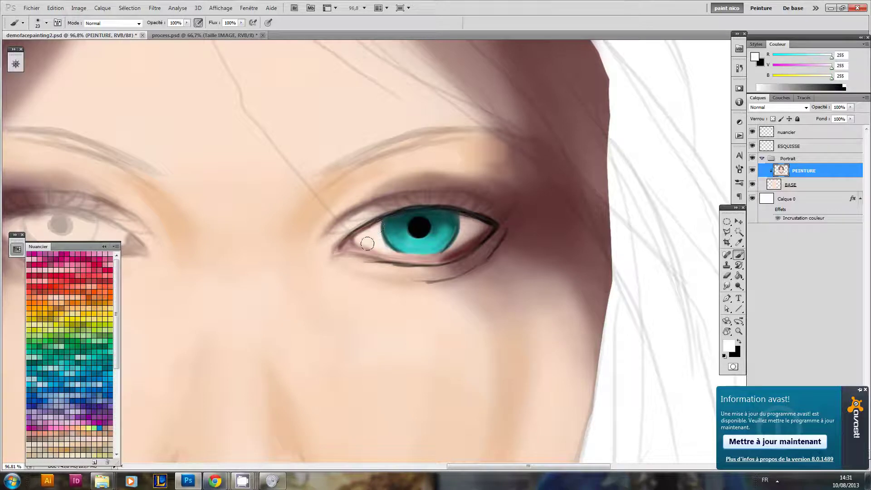
pyautogui.moveTo(364, 239); pyautogui.dragTo(373, 245)
pyautogui.moveTo(452, 244); pyautogui.dragTo(472, 235)
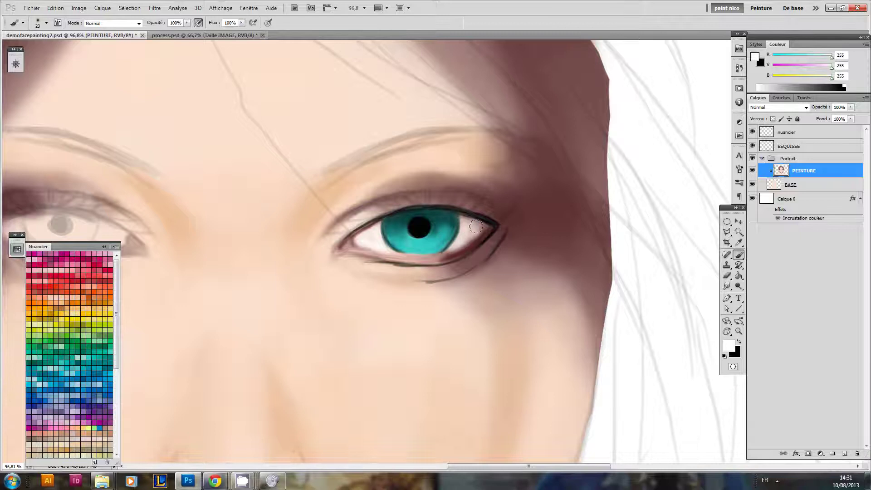
# Step: Choose a 5 px brush and sample dark reddish brown (96, 43, 44) from the eye's lower lid as the painting colour
pyautogui.rightClick(464, 223)
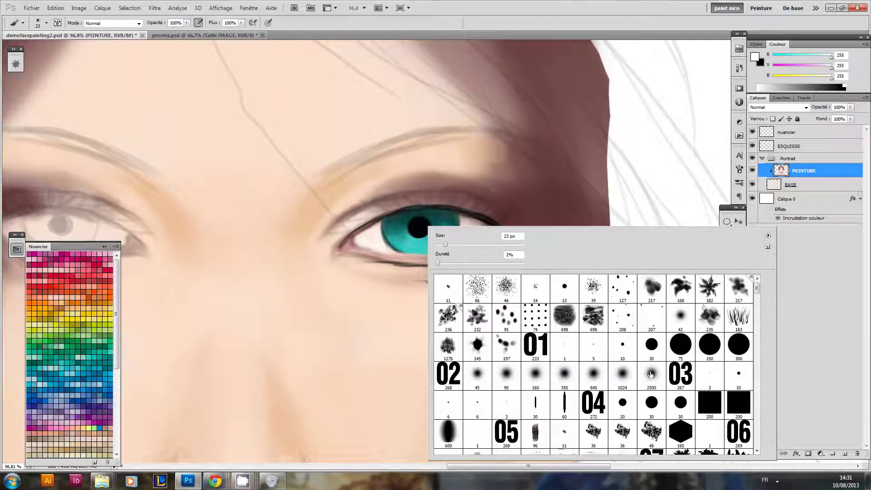
pyautogui.click(597, 357)
pyautogui.moveTo(331, 294); pyautogui.dragTo(368, 303)
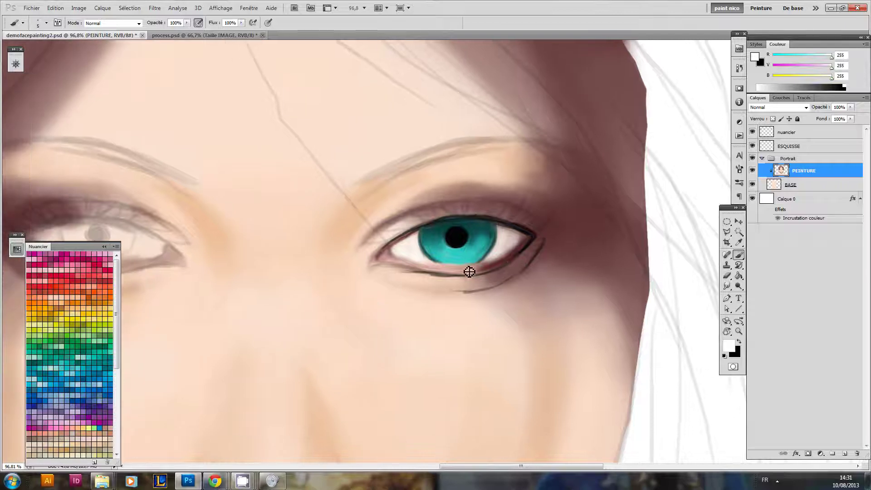
pyautogui.press('i')
pyautogui.click(504, 256)
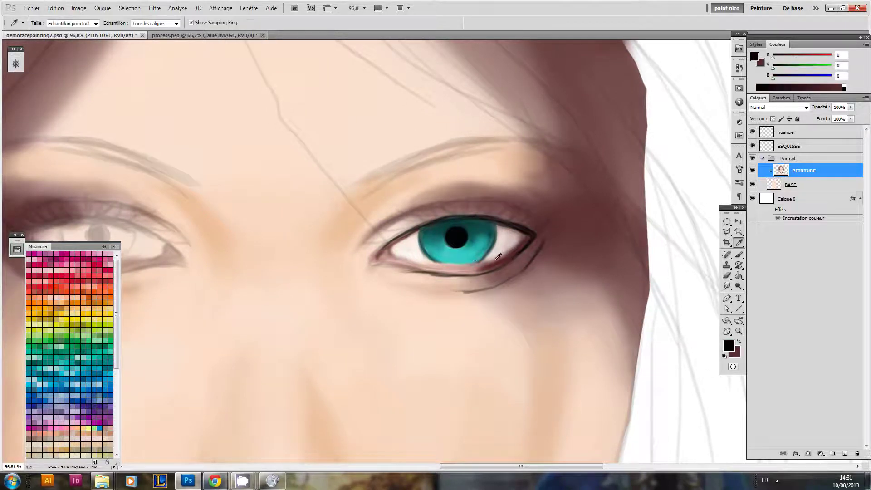
pyautogui.press('x')
pyautogui.press('y')
pyautogui.hotkey('shift', 'y')
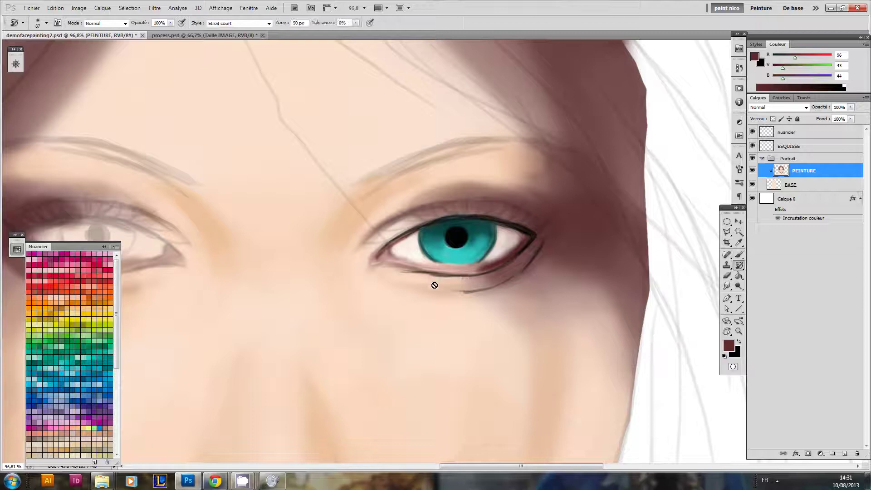
# Step: Tilt the canvas, refine the eye's inner corner and lower lid line in reddish brown with the 5 px brush, and straighten the view
pyautogui.click(440, 291)
pyautogui.click(430, 183)
pyautogui.click(403, 267)
pyautogui.click(440, 186)
pyautogui.press('h')
pyautogui.moveTo(415, 234)
pyautogui.mouseDown()
pyautogui.moveTo(413, 245)
pyautogui.moveTo(405, 225)
pyautogui.mouseUp()
pyautogui.press('b')
pyautogui.press('r')
pyautogui.moveTo(513, 211)
pyautogui.mouseDown()
pyautogui.moveTo(481, 220)
pyautogui.moveTo(452, 209)
pyautogui.moveTo(504, 207)
pyautogui.moveTo(414, 299)
pyautogui.mouseUp()
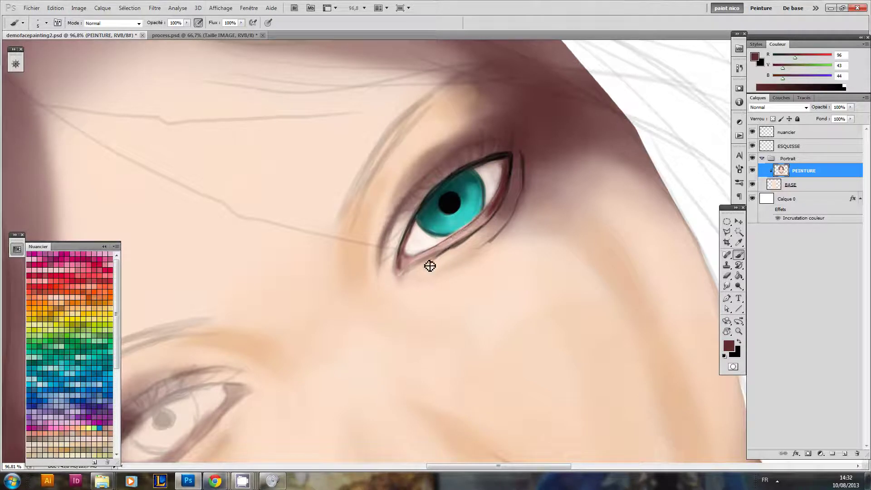
pyautogui.press('r')
pyautogui.moveTo(369, 311)
pyautogui.mouseDown()
pyautogui.moveTo(317, 260)
pyautogui.moveTo(317, 268)
pyautogui.mouseUp()
# Step: Shade the skin below the lower lid in reddish brown from outer to inner corner with a 36 px brush, redoing the inner stroke
pyautogui.press('b')
pyautogui.moveTo(477, 266); pyautogui.dragTo(486, 266)
pyautogui.rightClick(486, 266)
pyautogui.click(632, 308)
pyautogui.moveTo(390, 308); pyautogui.dragTo(388, 308)
pyautogui.moveTo(472, 273); pyautogui.dragTo(520, 267)
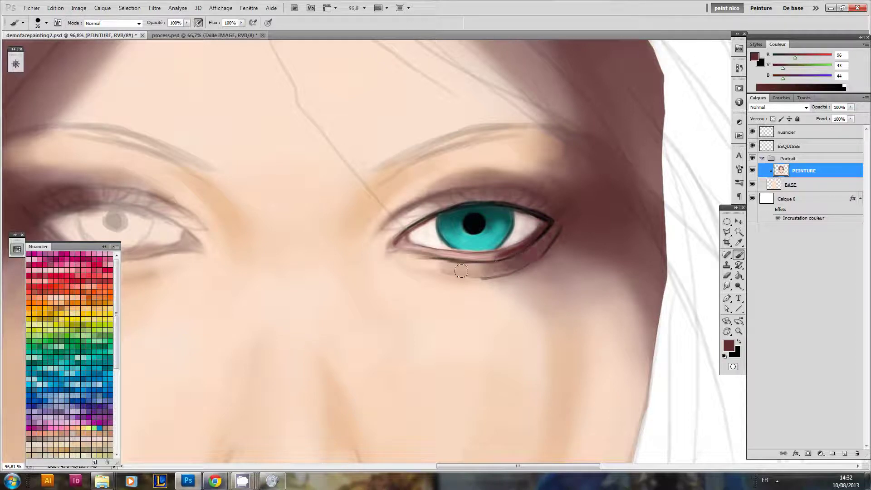
pyautogui.moveTo(408, 260)
pyautogui.mouseDown()
pyautogui.moveTo(461, 264)
pyautogui.moveTo(411, 256)
pyautogui.moveTo(462, 268)
pyautogui.mouseUp()
pyautogui.hotkey('ctrl', 'z')
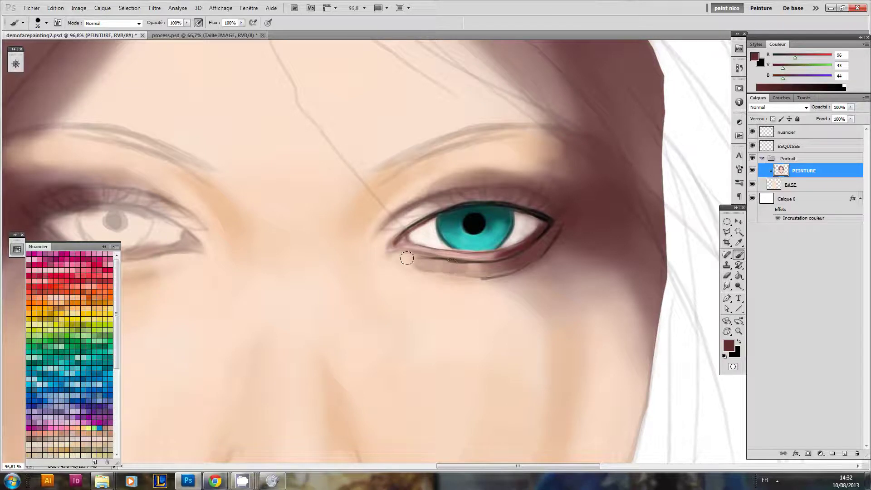
pyautogui.moveTo(410, 257)
pyautogui.mouseDown()
pyautogui.moveTo(387, 260)
pyautogui.moveTo(457, 274)
pyautogui.mouseUp()
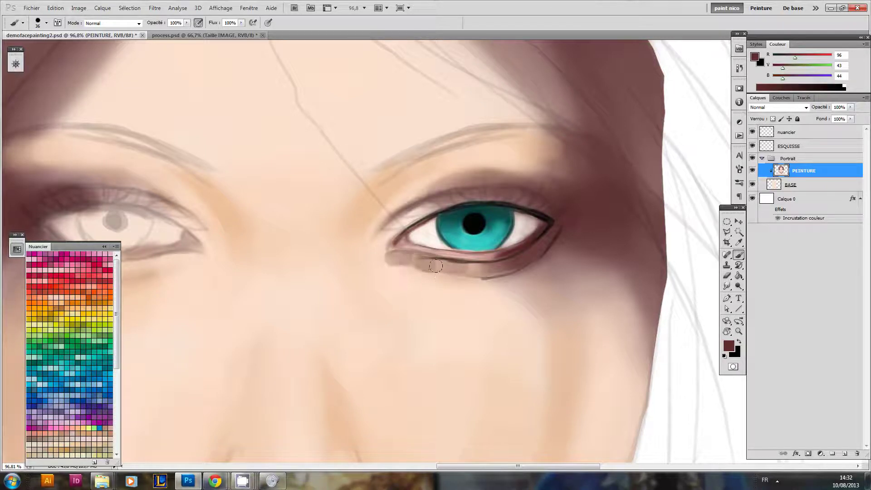
# Step: Cover the excess brown under the lower lid with sampled skin tone (253, 223, 201) and darken the outer lower lid in reddish brown
pyautogui.keyDown('alt'); pyautogui.click(413, 266); pyautogui.keyUp('alt')
pyautogui.press('i')
pyautogui.press('x')
pyautogui.click(439, 298)
pyautogui.press('b')
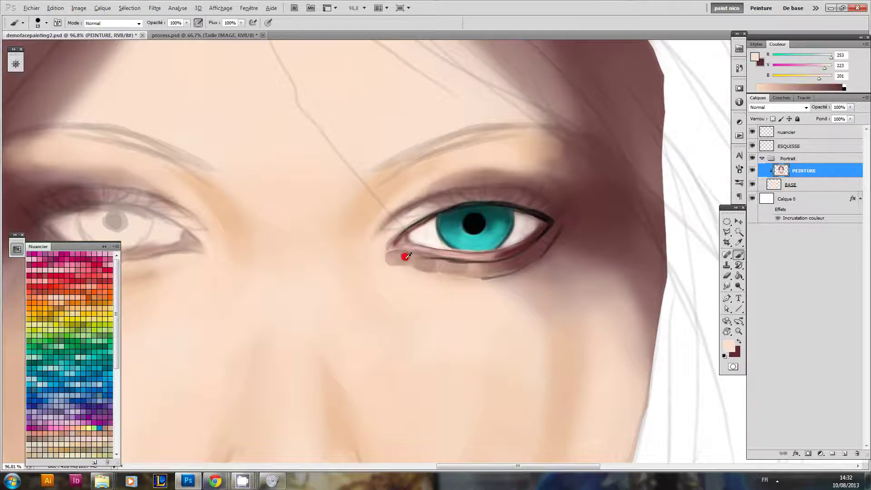
pyautogui.moveTo(398, 257)
pyautogui.mouseDown()
pyautogui.moveTo(424, 265)
pyautogui.moveTo(397, 257)
pyautogui.moveTo(458, 273)
pyautogui.moveTo(388, 268)
pyautogui.moveTo(414, 262)
pyautogui.moveTo(386, 263)
pyautogui.moveTo(391, 256)
pyautogui.moveTo(397, 263)
pyautogui.moveTo(385, 268)
pyautogui.moveTo(508, 273)
pyautogui.mouseUp()
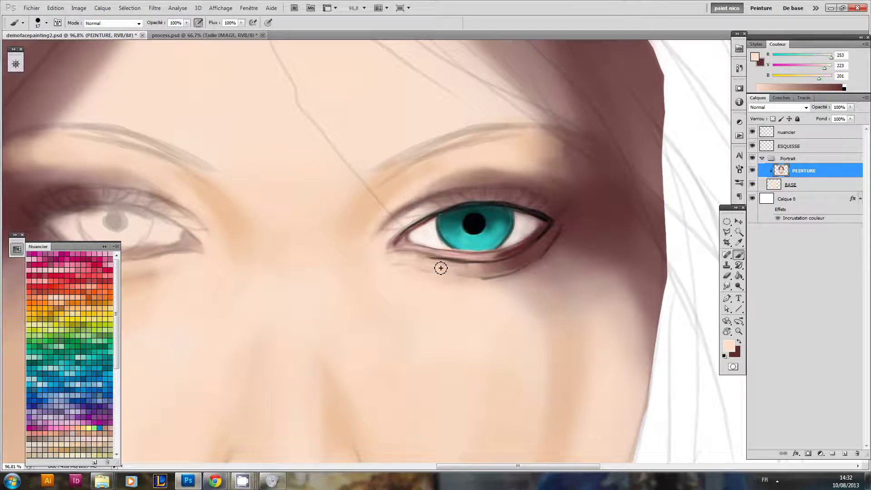
pyautogui.press('x')
pyautogui.moveTo(545, 247); pyautogui.dragTo(506, 273)
# Step: Sample the brown shadow beside the eye and change the foreground colour to a deep dark red (73, 8, 10)
pyautogui.press('d')
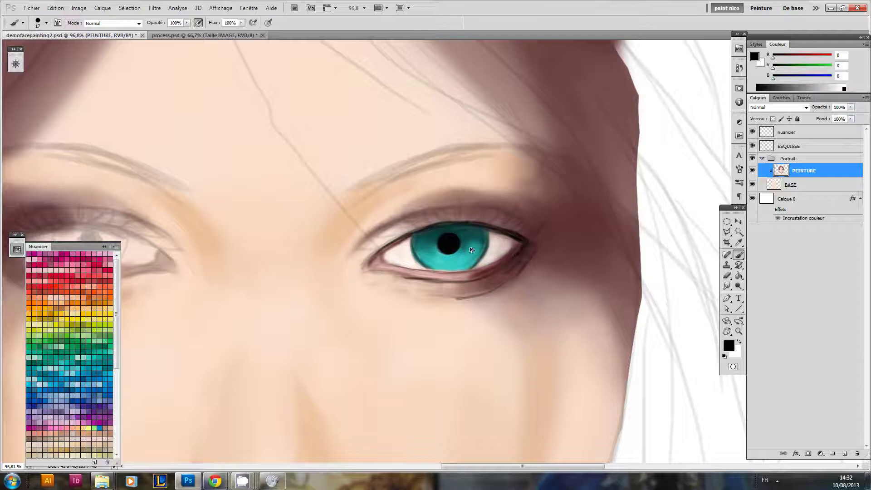
pyautogui.press('x')
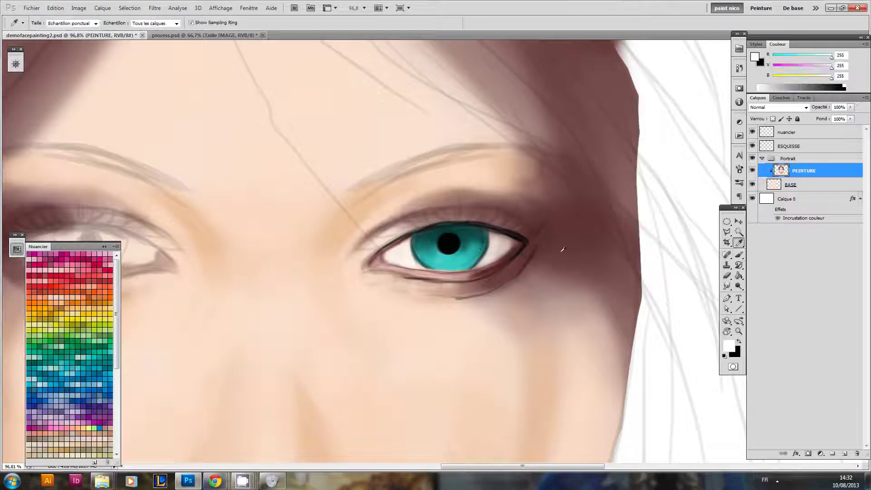
pyautogui.keyDown('alt'); pyautogui.click(575, 259); pyautogui.keyUp('alt')
pyautogui.click(731, 349)
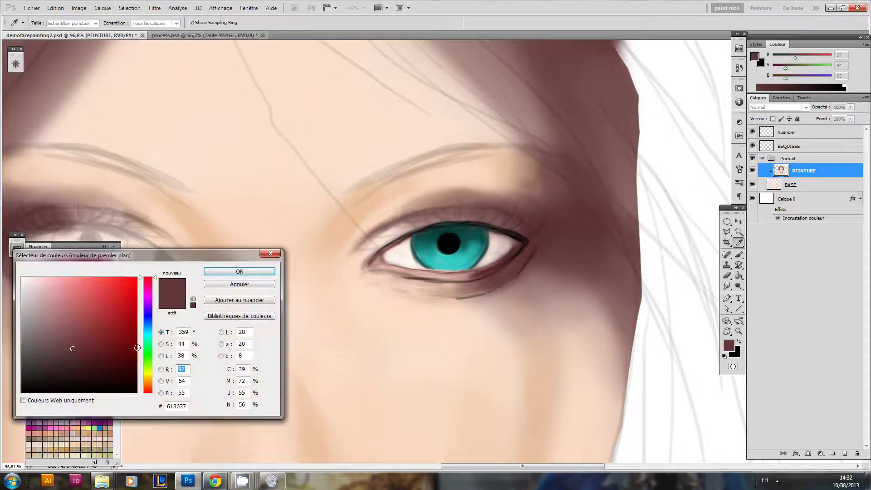
pyautogui.click(123, 359)
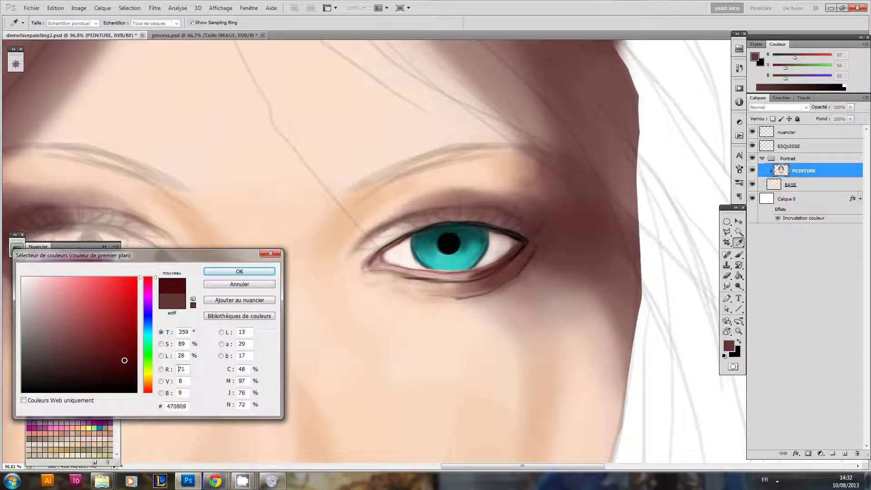
pyautogui.click(239, 272)
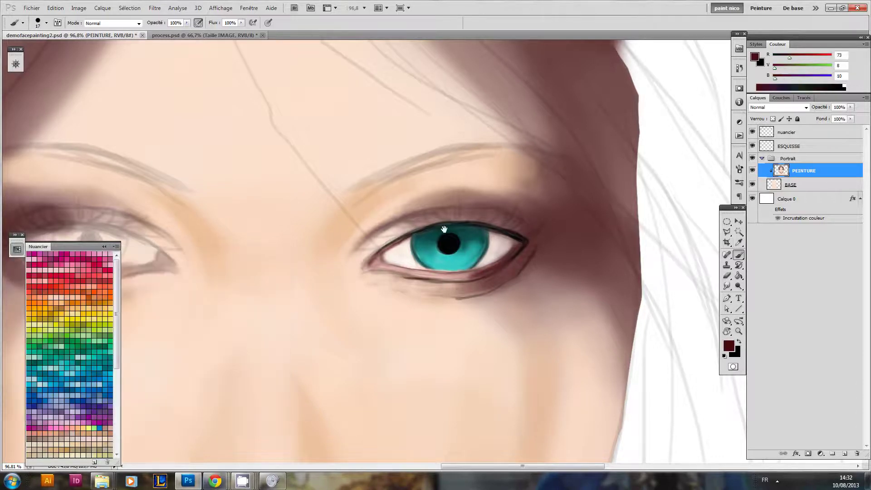
# Step: Tilt the canvas, draw the upper eyelid crease in dark red with a small brush, and straighten the view
pyautogui.press('b')
pyautogui.scroll(-2, 452, 246)
pyautogui.scroll(1, 457, 236)
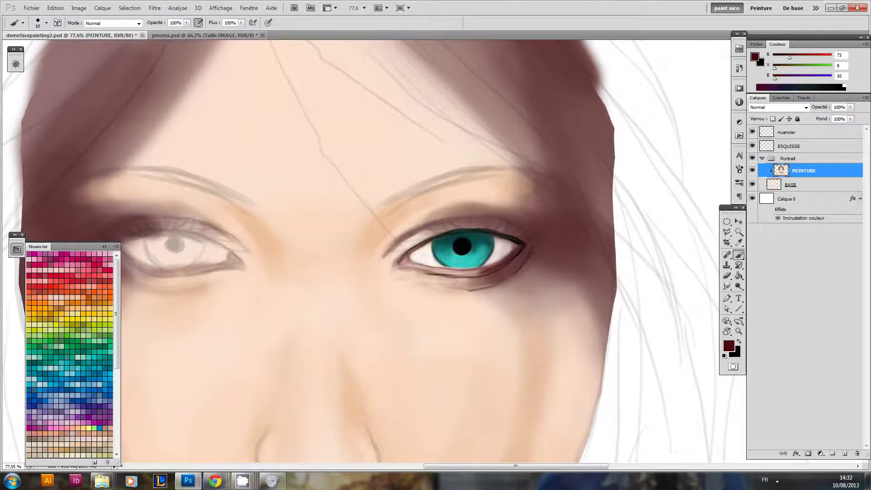
pyautogui.rightClick(397, 227)
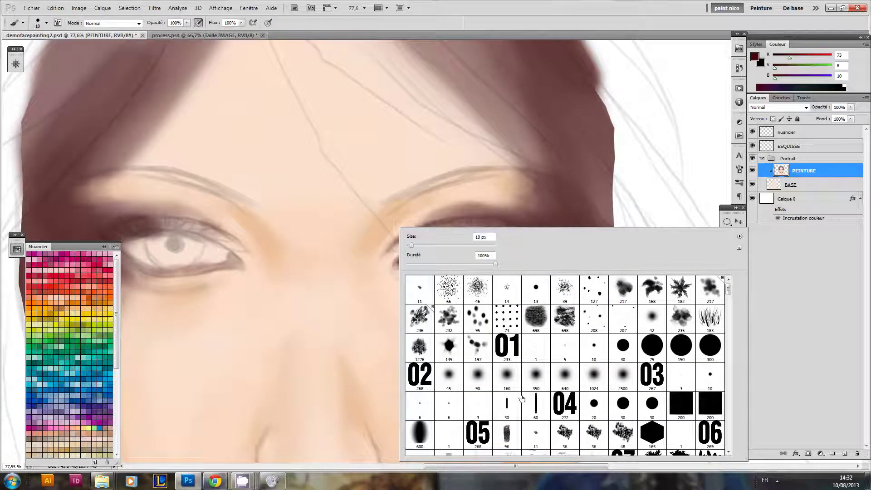
pyautogui.click(536, 434)
pyautogui.click(568, 348)
pyautogui.moveTo(331, 287); pyautogui.dragTo(320, 304)
pyautogui.press('r')
pyautogui.moveTo(379, 226)
pyautogui.mouseDown()
pyautogui.moveTo(342, 231)
pyautogui.moveTo(481, 208)
pyautogui.mouseUp()
pyautogui.press('b')
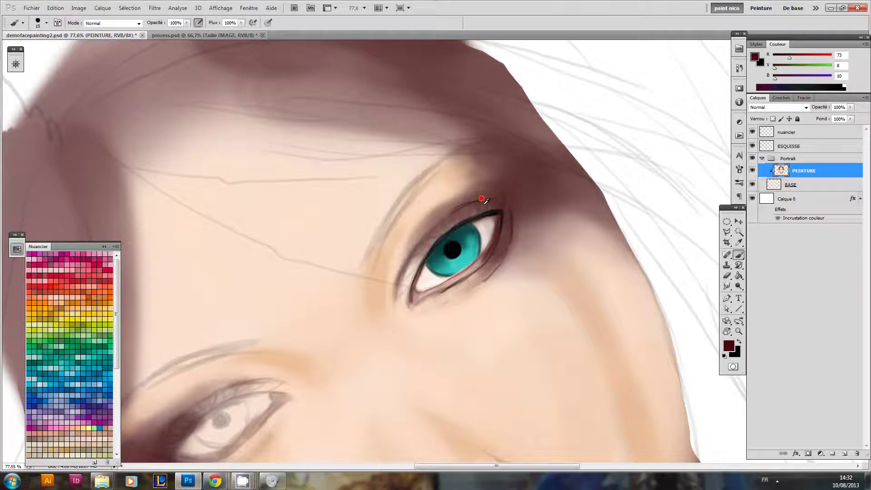
pyautogui.moveTo(271, 278)
pyautogui.mouseDown()
pyautogui.moveTo(308, 284)
pyautogui.moveTo(251, 293)
pyautogui.moveTo(247, 302)
pyautogui.moveTo(298, 308)
pyautogui.moveTo(270, 315)
pyautogui.moveTo(351, 322)
pyautogui.moveTo(380, 346)
pyautogui.moveTo(227, 276)
pyautogui.moveTo(155, 276)
pyautogui.mouseUp()
pyautogui.moveTo(498, 204)
pyautogui.mouseDown()
pyautogui.moveTo(434, 235)
pyautogui.moveTo(471, 211)
pyautogui.moveTo(417, 254)
pyautogui.moveTo(403, 302)
pyautogui.moveTo(425, 243)
pyautogui.moveTo(433, 238)
pyautogui.moveTo(413, 265)
pyautogui.moveTo(438, 234)
pyautogui.moveTo(501, 204)
pyautogui.moveTo(431, 240)
pyautogui.moveTo(443, 228)
pyautogui.moveTo(505, 213)
pyautogui.moveTo(350, 307)
pyautogui.moveTo(343, 260)
pyautogui.mouseUp()
pyautogui.press('r')
pyautogui.keyDown('ctrl'); pyautogui.moveTo(461, 244); pyautogui.dragTo(443, 281); pyautogui.keyUp('ctrl')
pyautogui.moveTo(442, 285); pyautogui.dragTo(386, 281)
pyautogui.moveTo(415, 253)
pyautogui.keyDown('ctrl'); pyautogui.mouseDown()
pyautogui.moveTo(463, 268)
pyautogui.moveTo(483, 261)
pyautogui.mouseUp(); pyautogui.keyUp('ctrl')
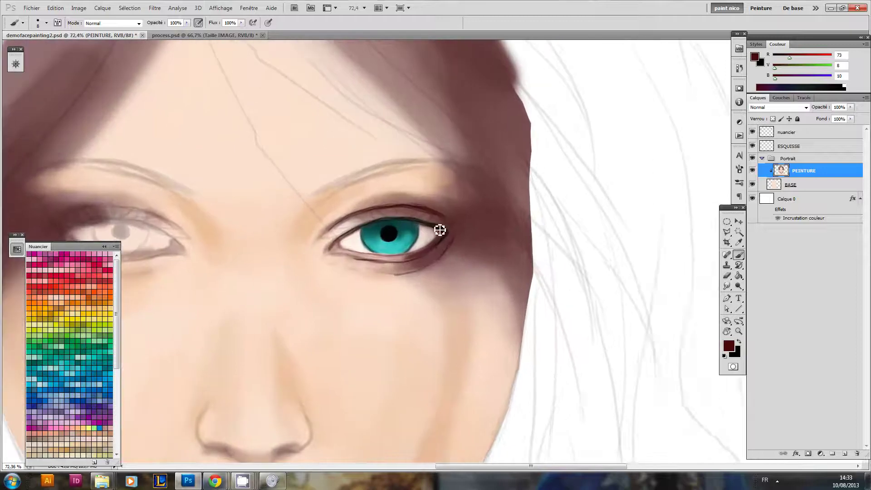
# Step: Shade the upper eyelid below the crease in dark red with a soft 42 px brush at 0% hardness
pyautogui.rightClick(440, 230)
pyautogui.click(628, 369)
pyautogui.moveTo(404, 263); pyautogui.dragTo(422, 243)
pyautogui.keyDown('alt'); pyautogui.moveTo(473, 225); pyautogui.dragTo(314, 229); pyautogui.keyUp('alt')
pyautogui.moveTo(432, 188)
pyautogui.keyDown('alt'); pyautogui.mouseDown()
pyautogui.moveTo(442, 176)
pyautogui.moveTo(452, 194)
pyautogui.mouseUp(); pyautogui.keyUp('alt')
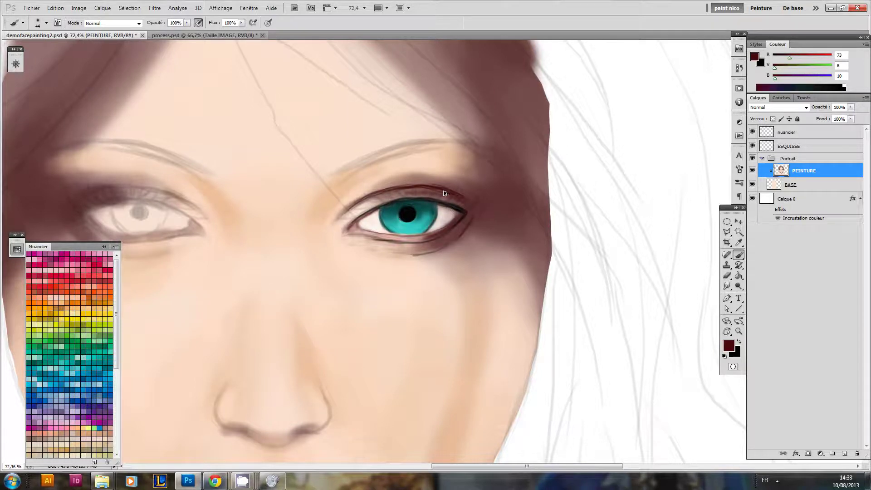
pyautogui.rightClick(445, 192)
pyautogui.click(698, 281)
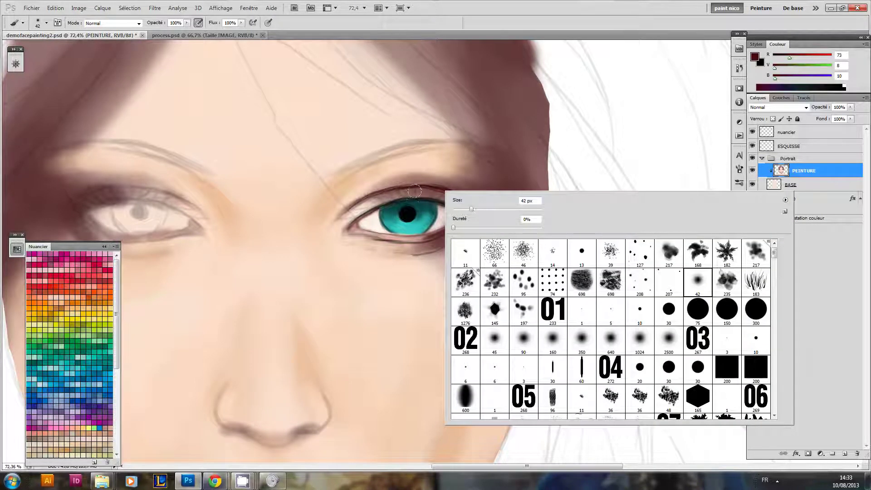
pyautogui.moveTo(415, 191); pyautogui.dragTo(457, 202)
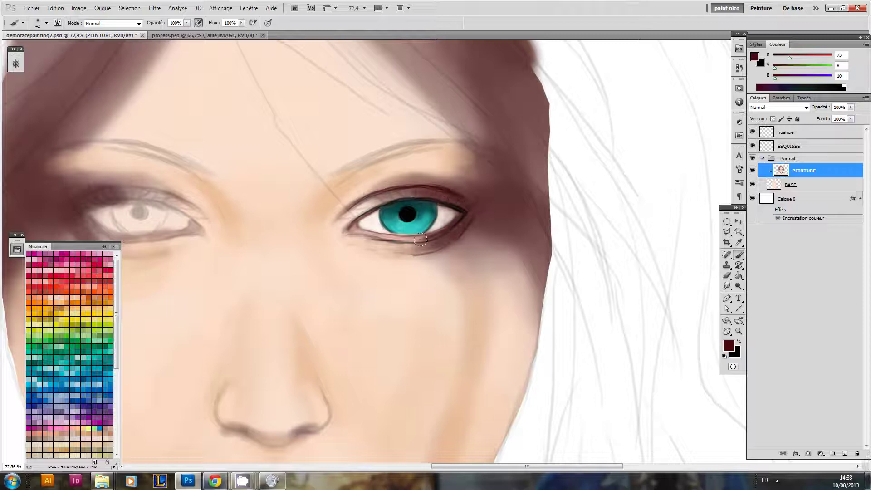
# Step: Sample the darkest brown palette swatch (87, 43, 44) and deepen the shadow around the eye's outer corner and temple with a large soft brush
pyautogui.scroll(-6, 502, 216)
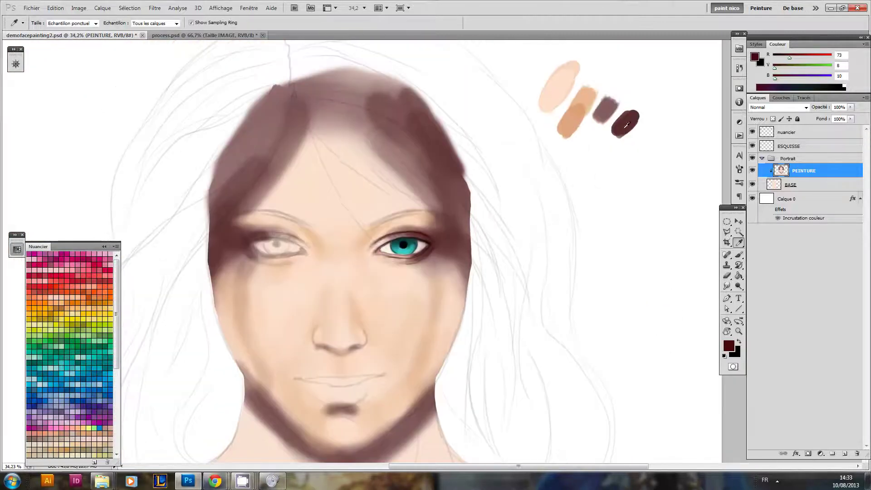
pyautogui.keyDown('alt'); pyautogui.click(626, 125); pyautogui.keyUp('alt')
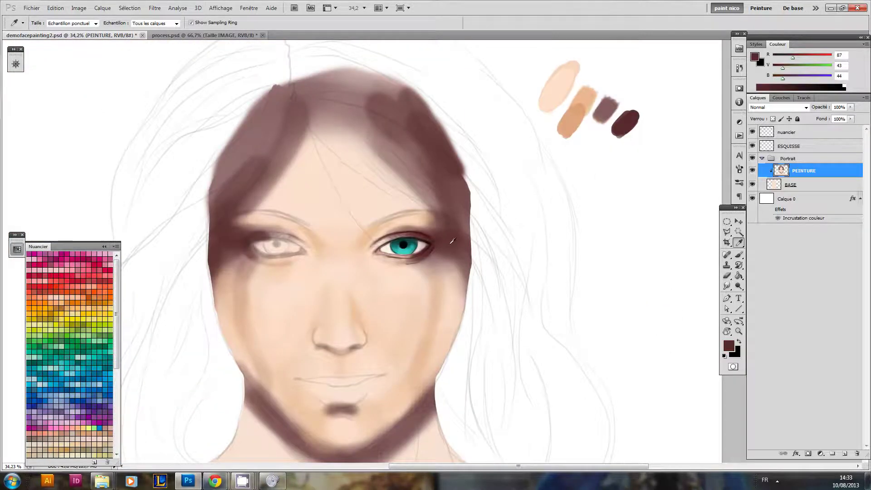
pyautogui.scroll(2, 443, 245)
pyautogui.moveTo(391, 265); pyautogui.dragTo(433, 269)
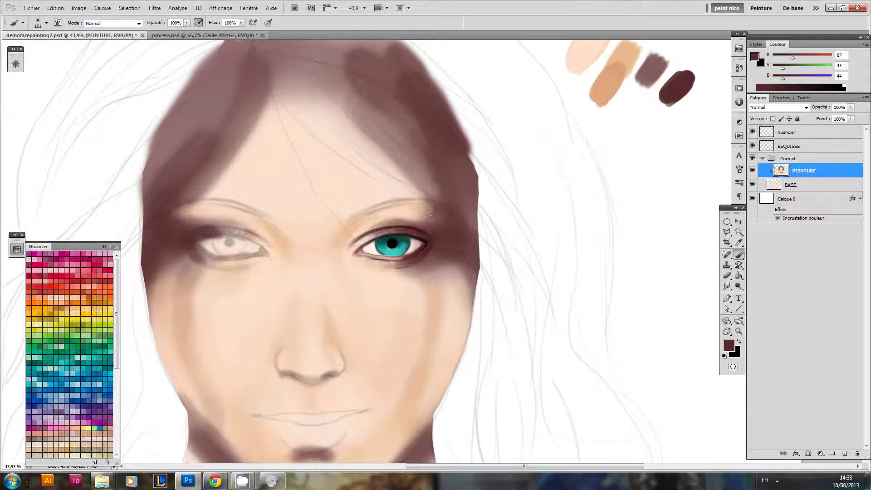
pyautogui.moveTo(426, 209); pyautogui.dragTo(427, 218)
pyautogui.moveTo(468, 254)
pyautogui.mouseDown()
pyautogui.moveTo(461, 178)
pyautogui.moveTo(473, 209)
pyautogui.mouseUp()
pyautogui.moveTo(420, 281)
pyautogui.mouseDown()
pyautogui.moveTo(446, 269)
pyautogui.moveTo(454, 236)
pyautogui.moveTo(471, 221)
pyautogui.mouseUp()
# Step: Darken the eye socket above the crease and near the inner brow in the same brown with a smaller soft brush
pyautogui.scroll(3, 408, 241)
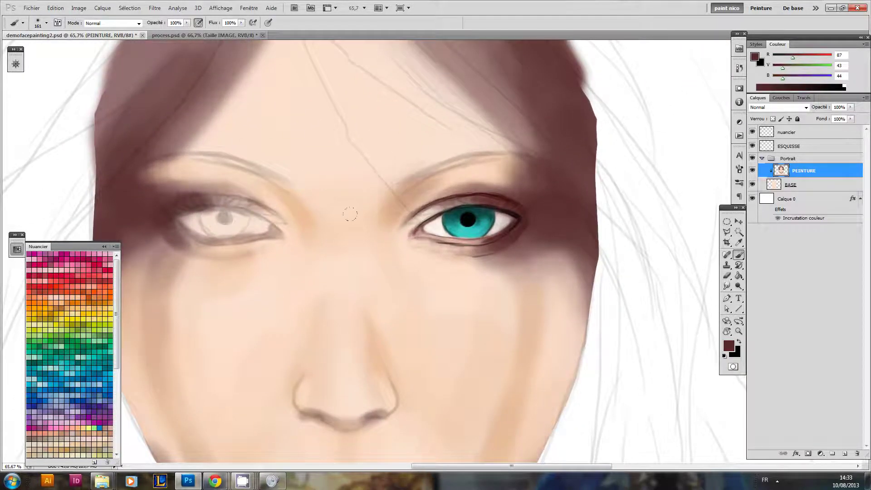
pyautogui.moveTo(419, 200)
pyautogui.mouseDown()
pyautogui.moveTo(396, 192)
pyautogui.moveTo(392, 217)
pyautogui.moveTo(404, 233)
pyautogui.moveTo(461, 191)
pyautogui.moveTo(503, 180)
pyautogui.mouseUp()
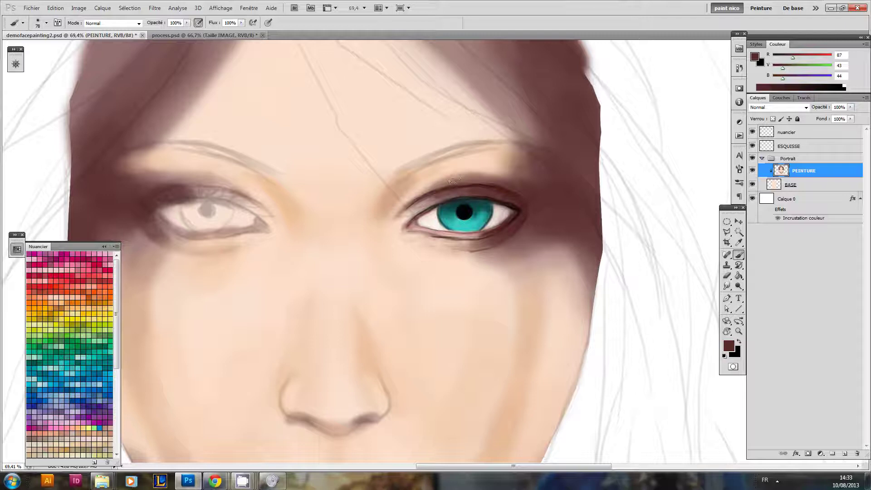
pyautogui.moveTo(526, 234); pyautogui.dragTo(466, 245)
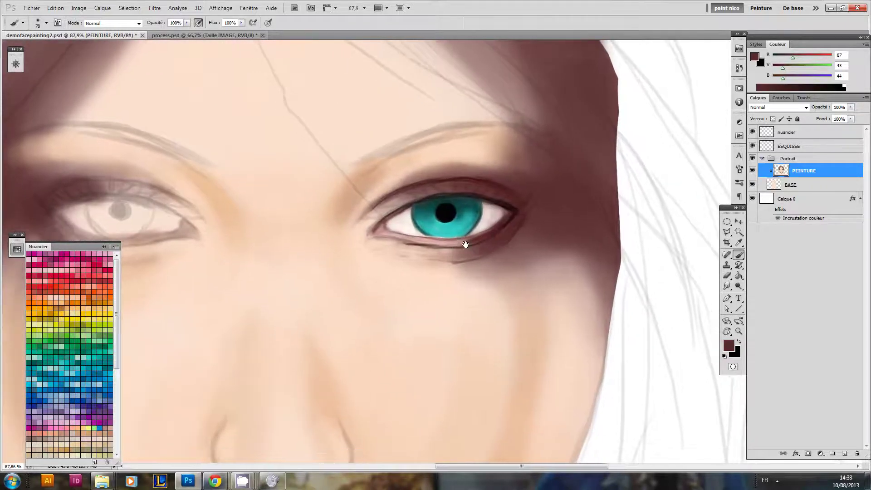
# Step: Add a layer mask to ESQUISSE, hide the sketch lines over the right-side eye with black, and reactivate the PEINTURE layer
pyautogui.click(770, 146)
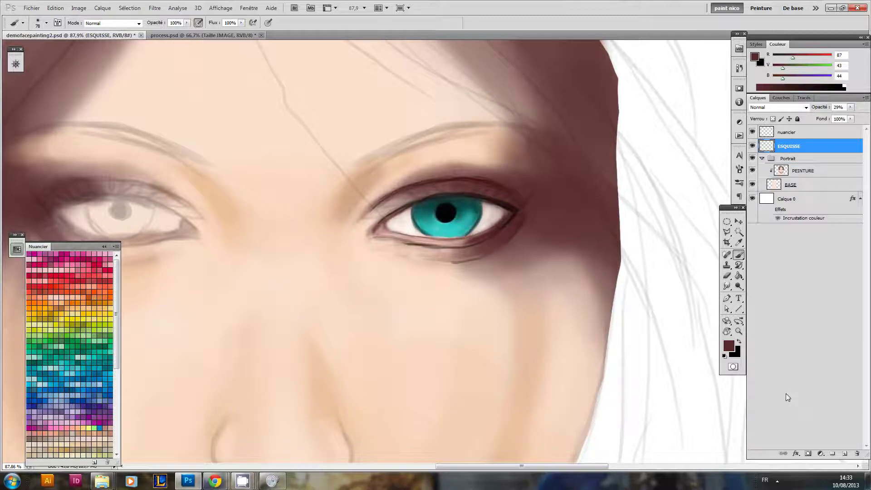
pyautogui.click(808, 455)
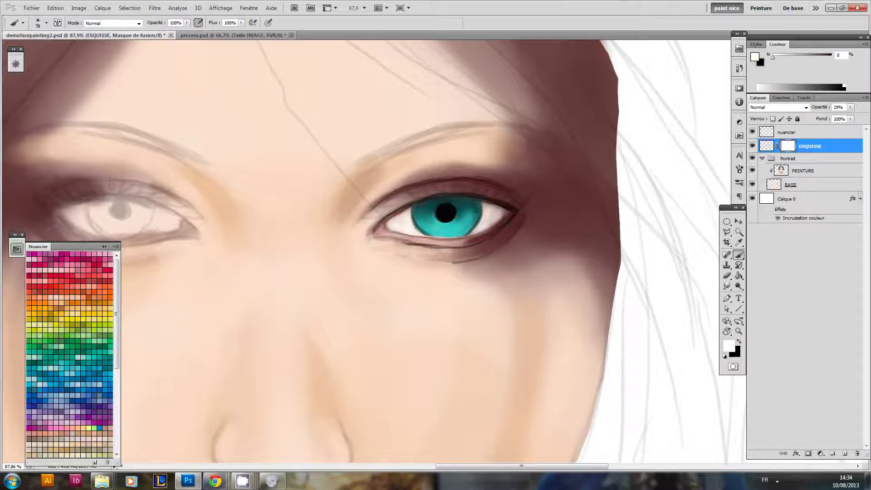
pyautogui.press('x')
pyautogui.scroll(-2, 522, 227)
pyautogui.moveTo(502, 227); pyautogui.dragTo(468, 240)
pyautogui.moveTo(366, 251); pyautogui.dragTo(378, 252)
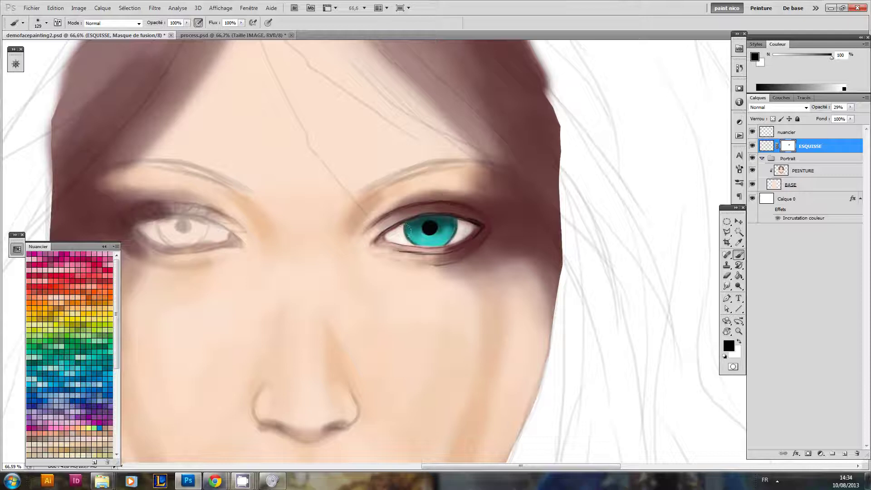
pyautogui.moveTo(469, 236); pyautogui.dragTo(496, 308)
pyautogui.click(784, 174)
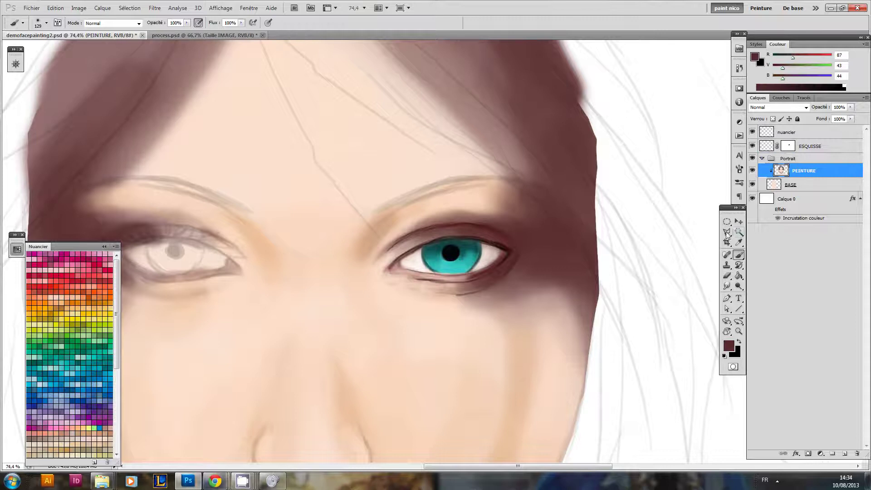
pyautogui.moveTo(461, 280)
pyautogui.mouseDown()
pyautogui.moveTo(469, 290)
pyautogui.moveTo(478, 280)
pyautogui.mouseUp()
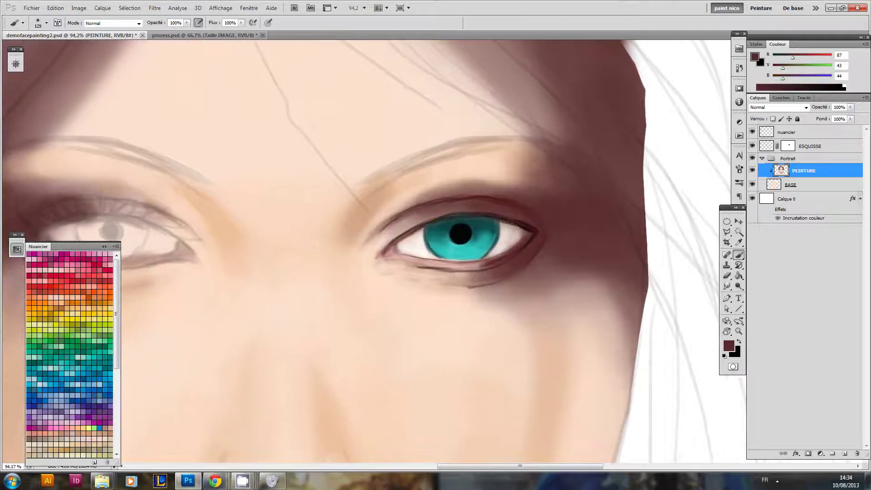
# Step: Darken the right-side eye's upper lash line in black with a 34 px brush, from the outer to the inner corner
pyautogui.moveTo(430, 235); pyautogui.dragTo(406, 235)
pyautogui.press('x')
pyautogui.press('r')
pyautogui.moveTo(329, 277)
pyautogui.mouseDown()
pyautogui.moveTo(331, 300)
pyautogui.moveTo(398, 335)
pyautogui.mouseUp()
pyautogui.press('b')
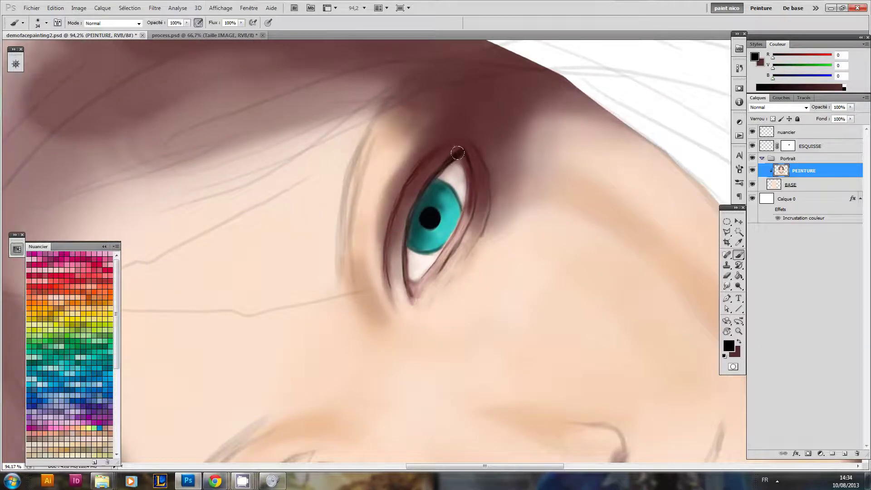
pyautogui.moveTo(424, 190); pyautogui.dragTo(412, 237)
pyautogui.moveTo(452, 155); pyautogui.dragTo(413, 235)
pyautogui.moveTo(423, 183); pyautogui.dragTo(405, 270)
pyautogui.moveTo(411, 213)
pyautogui.mouseDown()
pyautogui.moveTo(409, 294)
pyautogui.moveTo(402, 268)
pyautogui.moveTo(414, 260)
pyautogui.mouseUp()
# Step: Soften the black upper lash line with dark brown (87, 43, 44) strokes using the same brush
pyautogui.press('x')
pyautogui.moveTo(410, 218)
pyautogui.mouseDown()
pyautogui.moveTo(449, 155)
pyautogui.moveTo(459, 179)
pyautogui.moveTo(460, 164)
pyautogui.mouseUp()
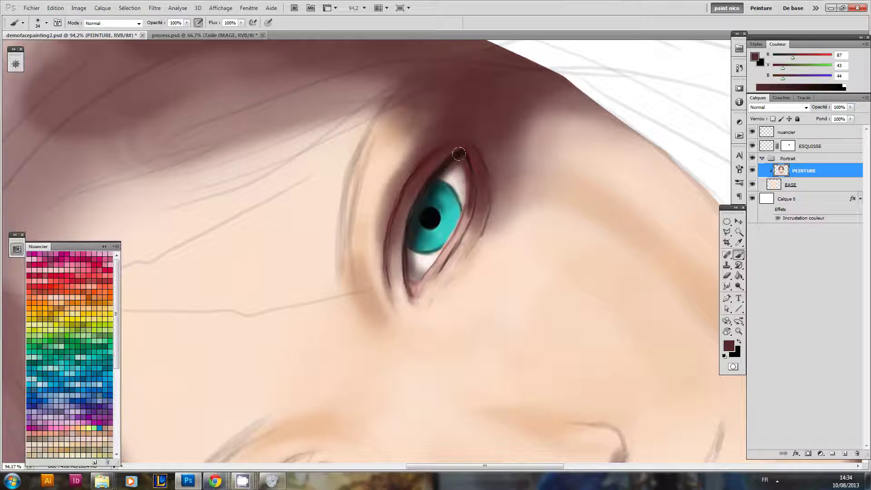
pyautogui.press('r')
pyautogui.moveTo(341, 335); pyautogui.dragTo(365, 205)
pyautogui.keyDown('ctrl'); pyautogui.moveTo(468, 226); pyautogui.dragTo(399, 271); pyautogui.keyUp('ctrl')
pyautogui.keyDown('ctrl'); pyautogui.moveTo(467, 256); pyautogui.dragTo(492, 268); pyautogui.keyUp('ctrl')
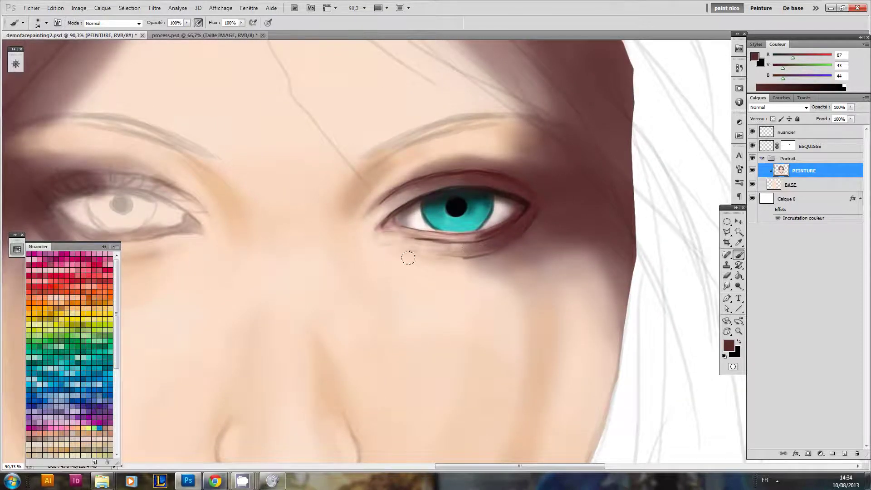
# Step: Sharpen the right-side eye's outer corner and lash line with a 10 px brush in dark brown and black
pyautogui.press('r')
pyautogui.moveTo(390, 267)
pyautogui.mouseDown()
pyautogui.moveTo(395, 288)
pyautogui.moveTo(413, 294)
pyautogui.mouseUp()
pyautogui.press('b')
pyautogui.rightClick(463, 176)
pyautogui.click(658, 294)
pyautogui.click(444, 271)
pyautogui.moveTo(446, 213); pyautogui.dragTo(438, 233)
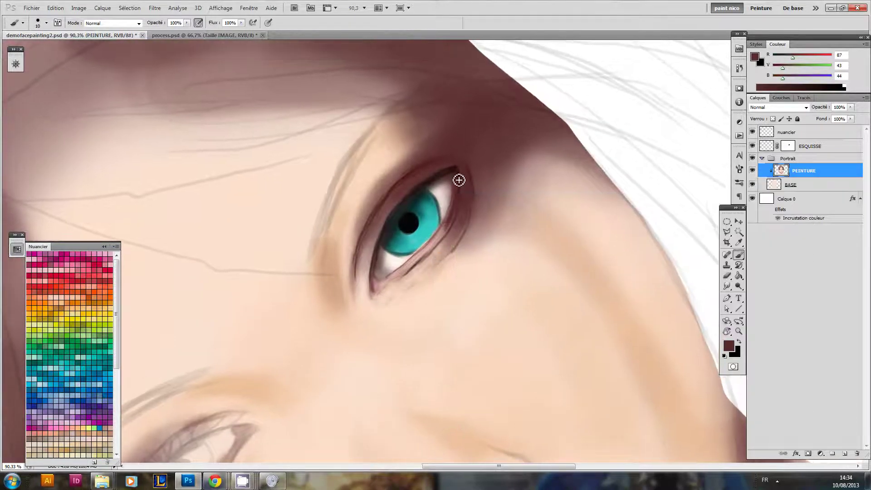
pyautogui.press('x')
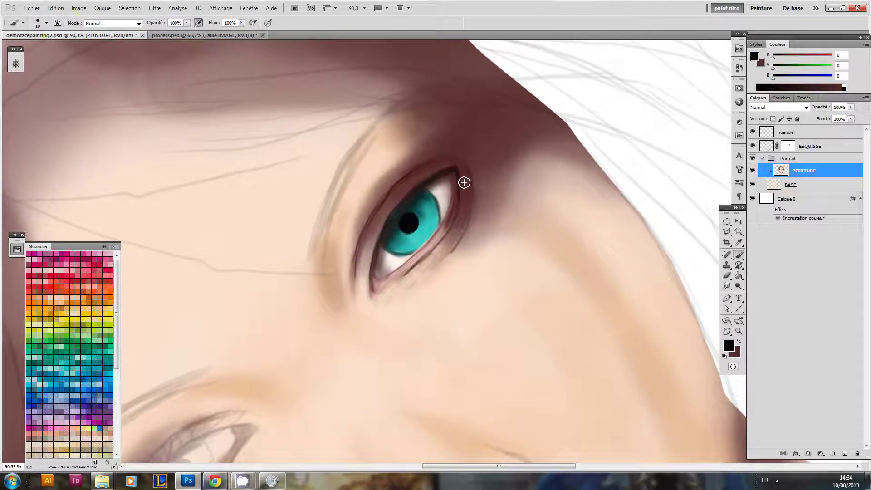
pyautogui.moveTo(457, 169); pyautogui.dragTo(425, 192)
pyautogui.press('r')
pyautogui.moveTo(397, 221); pyautogui.dragTo(324, 221)
pyautogui.scroll(1, 421, 227)
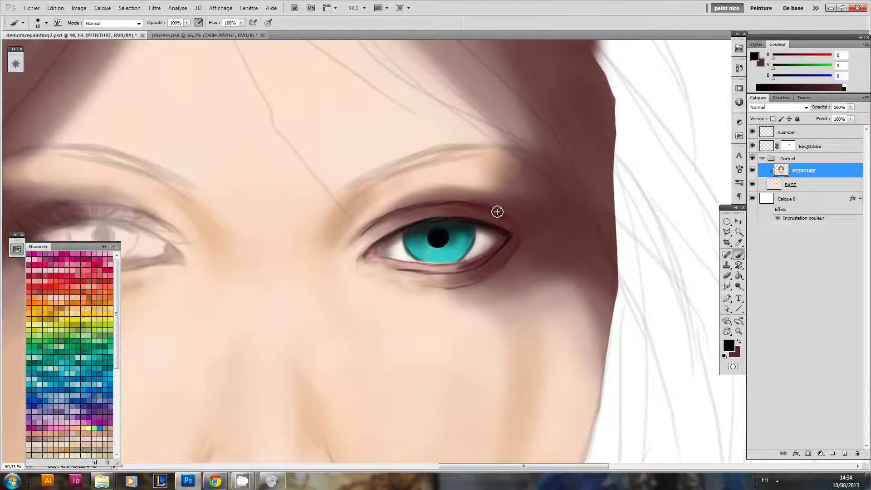
# Step: Blend the upper eyelid crease and the sketchy lines under the right-side eye with a small Mixer Brush
pyautogui.moveTo(379, 229); pyautogui.dragTo(383, 227)
pyautogui.press('b')
pyautogui.press('x')
pyautogui.rightClick(740, 257)
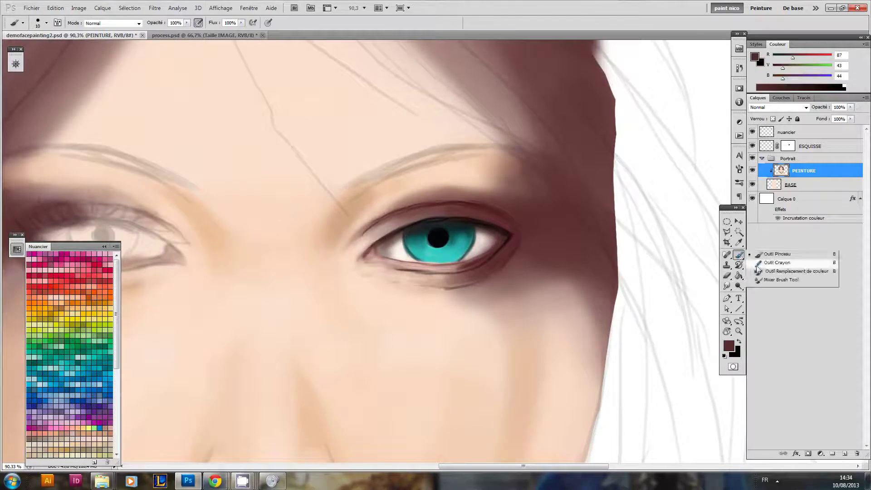
pyautogui.click(769, 282)
pyautogui.moveTo(452, 270); pyautogui.dragTo(525, 261)
pyautogui.moveTo(450, 206); pyautogui.dragTo(392, 184)
pyautogui.rightClick(333, 268)
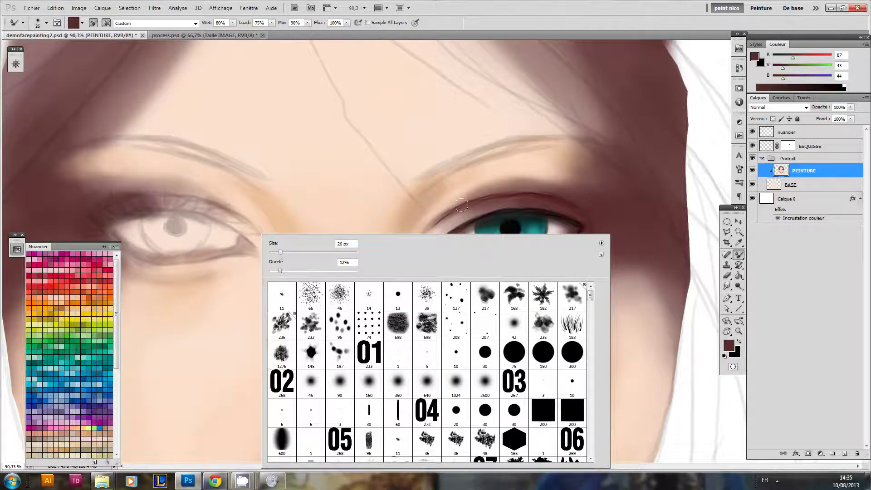
pyautogui.click(446, 205)
pyautogui.press('[')
pyautogui.press('[')
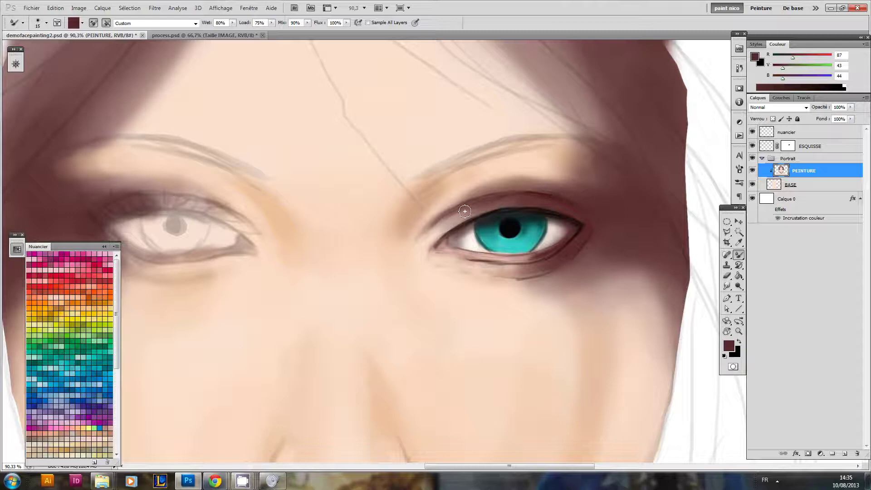
pyautogui.moveTo(556, 198); pyautogui.dragTo(542, 192)
pyautogui.moveTo(512, 274); pyautogui.dragTo(538, 272)
pyautogui.moveTo(465, 271); pyautogui.dragTo(445, 269)
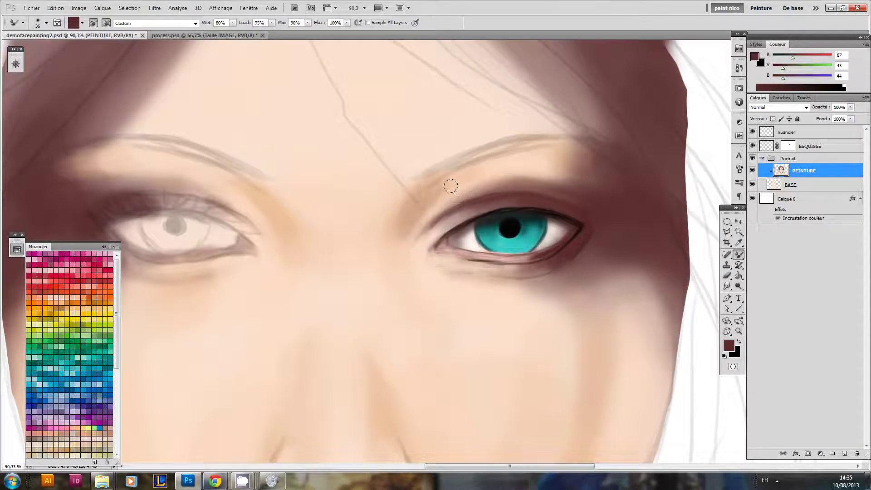
# Step: Sample the light skin tone (250, 216, 192) below the eyebrow and blend the crease's inner end with the Mixer Brush
pyautogui.press('x')
pyautogui.press('i')
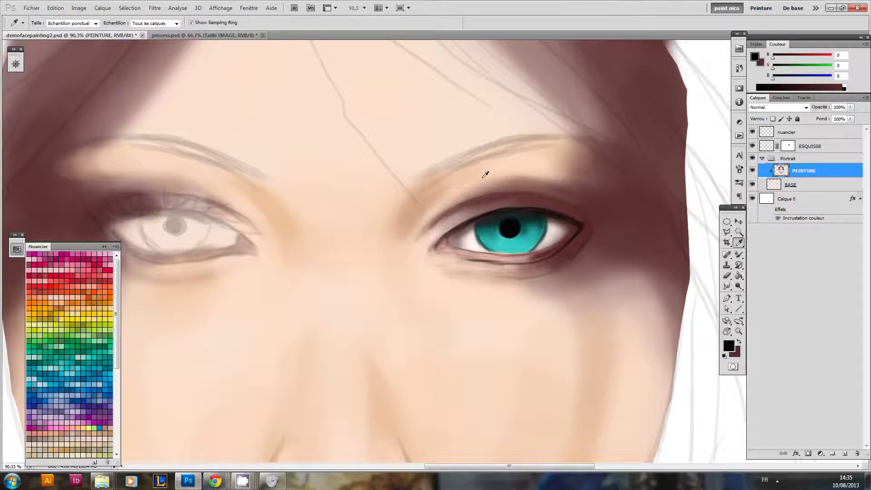
pyautogui.click(515, 161)
pyautogui.press('b')
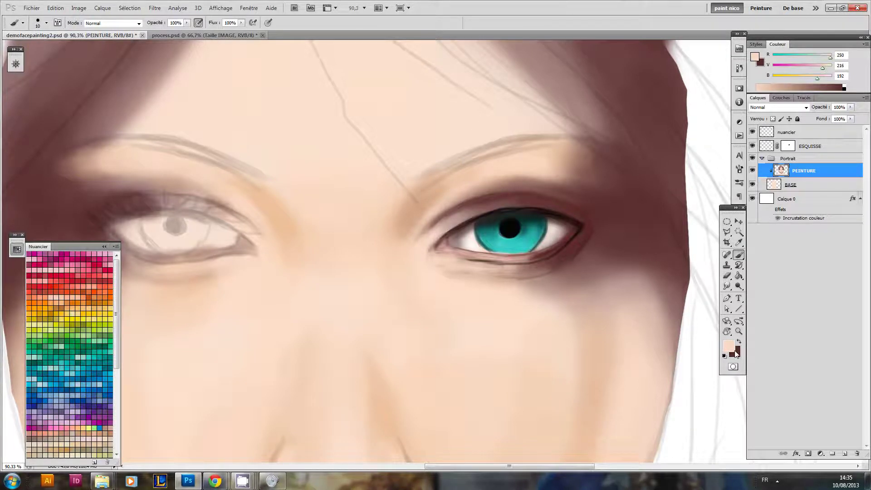
pyautogui.moveTo(739, 253); pyautogui.dragTo(771, 281)
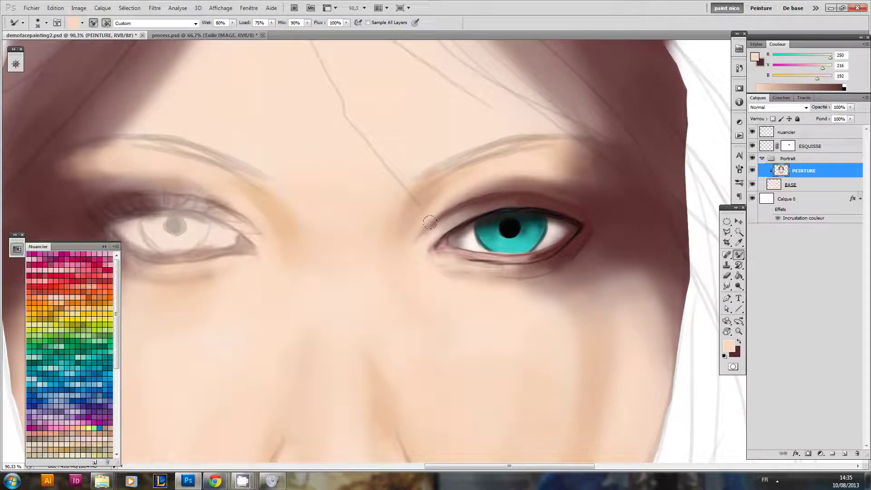
# Step: Redefine the inner end of the eyelid crease in dark brown (87, 43, 44) with the regular 10 px brush
pyautogui.hotkey('shift', 'b')
pyautogui.press('x')
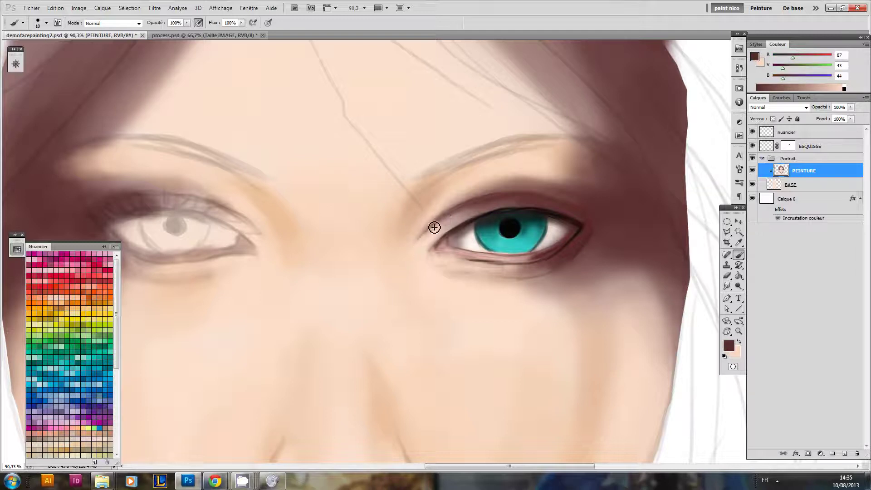
pyautogui.moveTo(481, 217); pyautogui.dragTo(531, 245)
pyautogui.moveTo(523, 220); pyautogui.dragTo(482, 263)
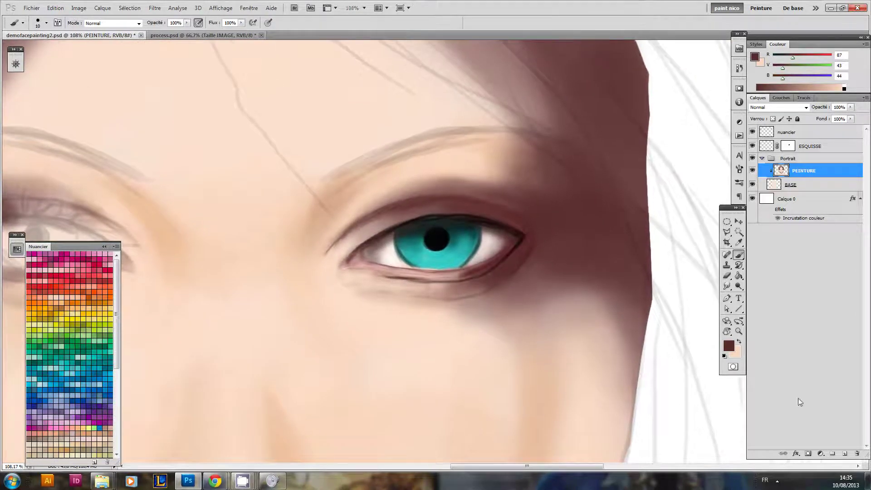
# Step: Set white as the foreground colour and add a layer named LUMIERE above PEINTURE
pyautogui.press('d')
pyautogui.press('x')
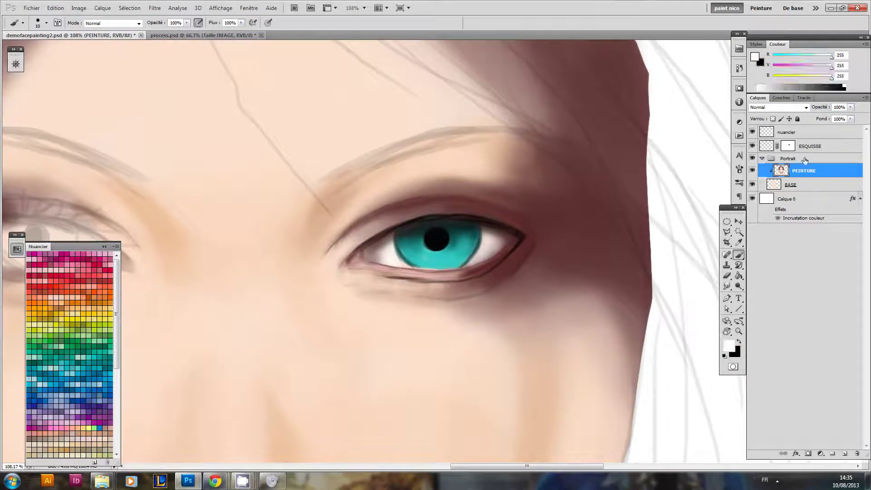
pyautogui.click(844, 455)
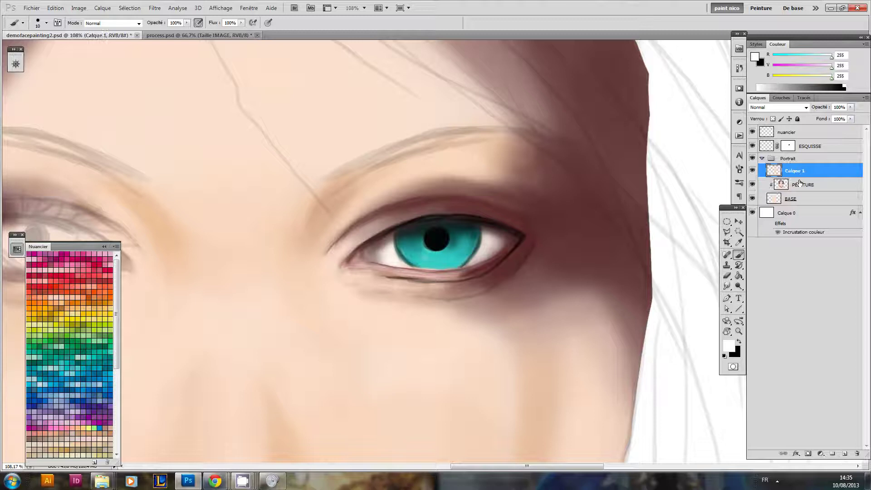
pyautogui.doubleClick(793, 172)
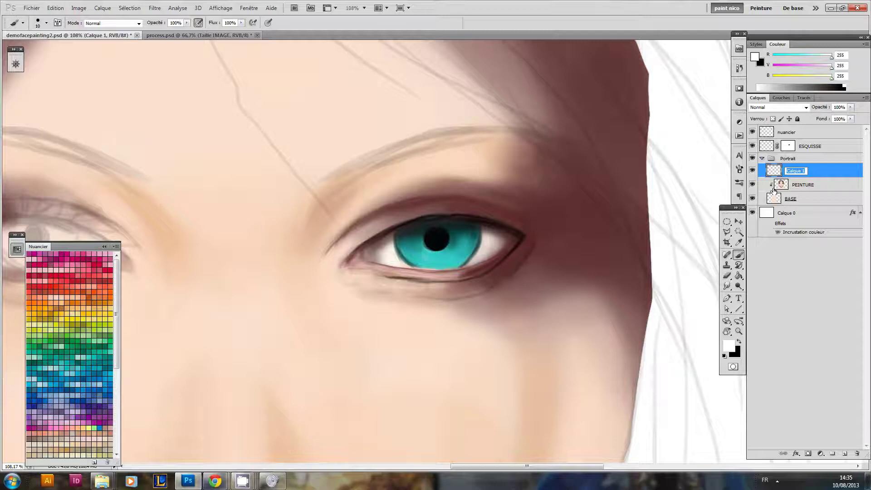
pyautogui.write('LUMIERE')
pyautogui.press('Return')
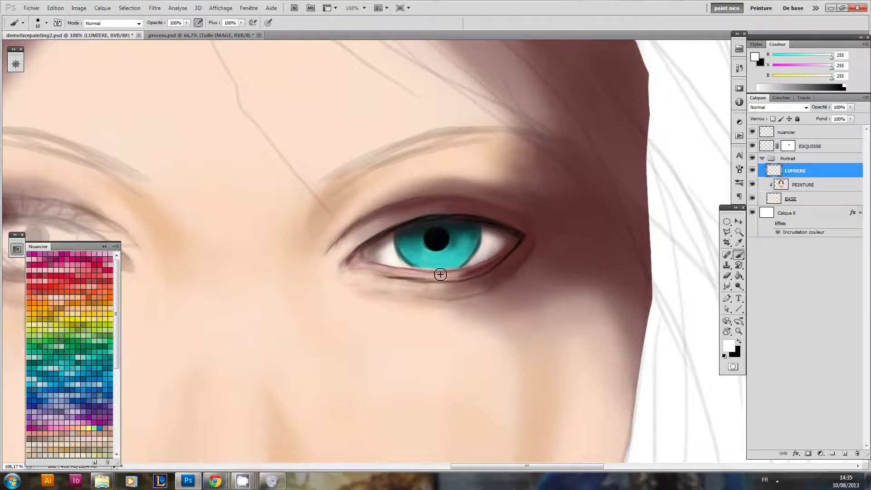
# Step: Paint a round white highlight on the pupil and a diagonal white streak across the iris's outer side
pyautogui.scroll(1, 438, 272)
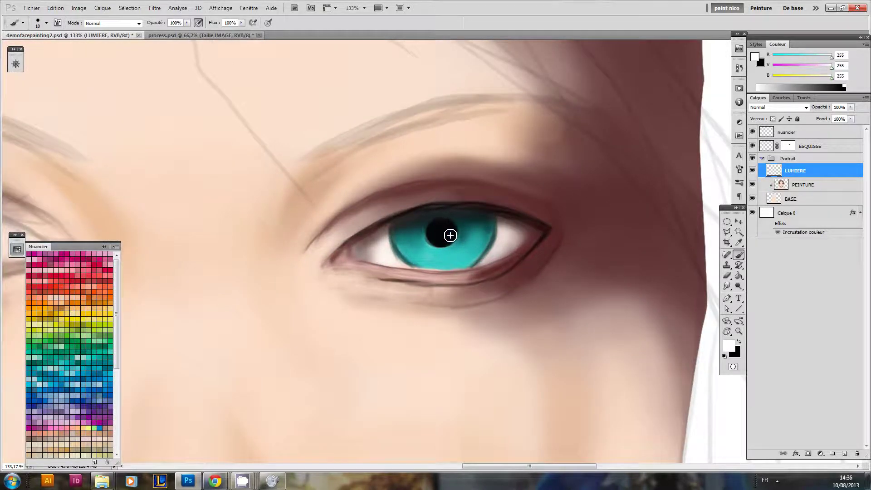
pyautogui.click(450, 232)
pyautogui.moveTo(462, 235)
pyautogui.mouseDown()
pyautogui.moveTo(491, 255)
pyautogui.moveTo(455, 266)
pyautogui.moveTo(498, 257)
pyautogui.mouseUp()
pyautogui.press(']')
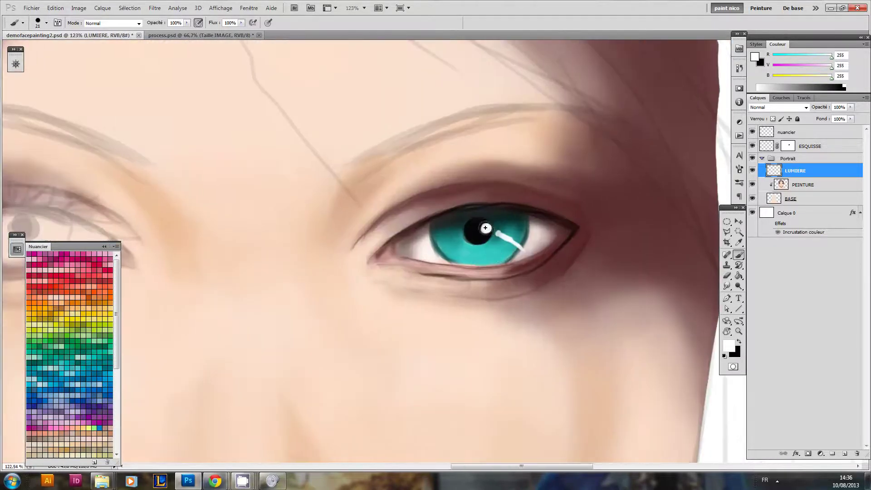
pyautogui.click(486, 231)
# Step: Fade the iris streaks with the Eraser and add white reflections on both sides of the pupil
pyautogui.press('e')
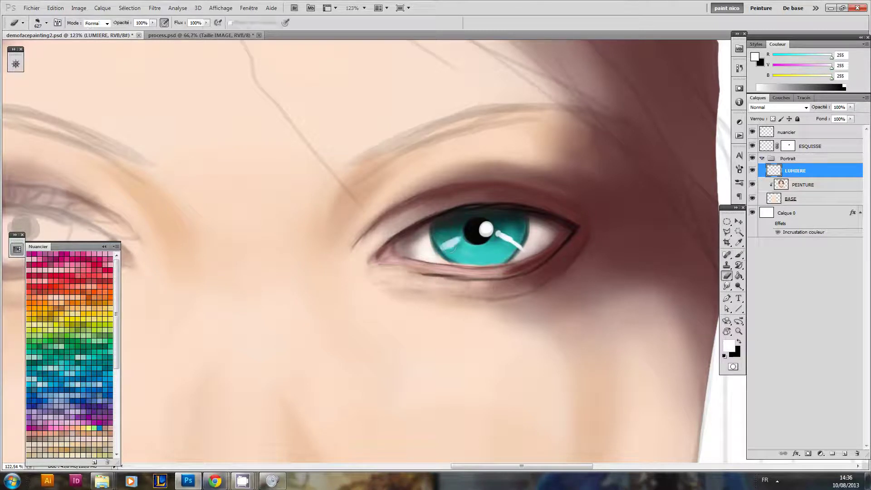
pyautogui.moveTo(498, 233); pyautogui.dragTo(510, 241)
pyautogui.press('b')
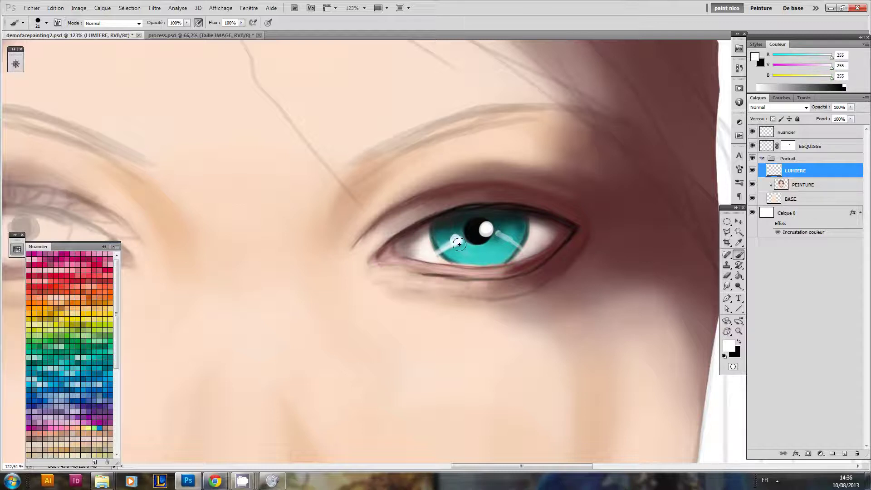
pyautogui.press('e')
pyautogui.moveTo(476, 266)
pyautogui.mouseDown()
pyautogui.moveTo(428, 288)
pyautogui.moveTo(422, 274)
pyautogui.moveTo(552, 268)
pyautogui.mouseUp()
pyautogui.press('b')
pyautogui.keyDown('alt'); pyautogui.click(487, 213); pyautogui.keyUp('alt')
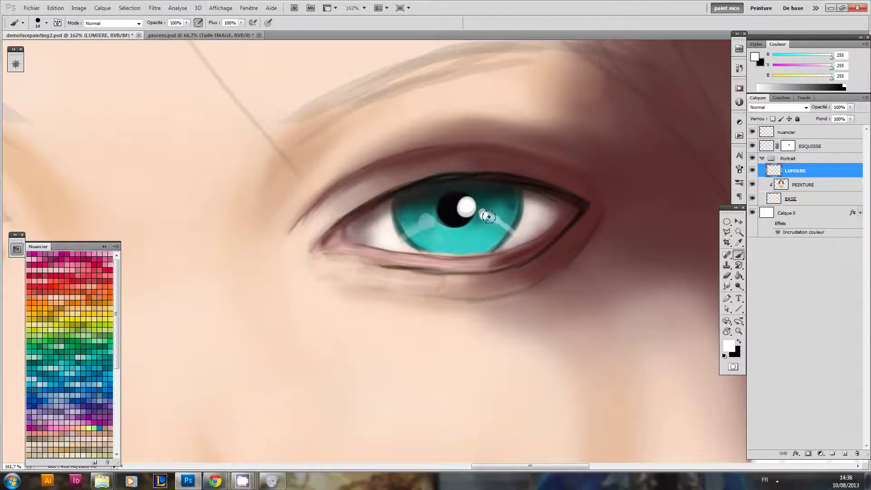
# Step: Add a new layer between PEINTURE and LUMIERE and make black the foreground colour
pyautogui.moveTo(513, 243); pyautogui.dragTo(451, 266)
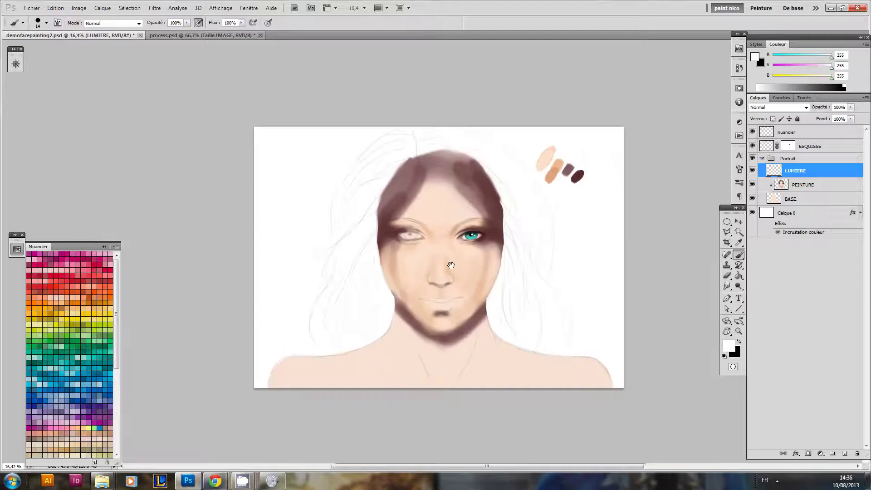
pyautogui.scroll(4, 451, 266)
pyautogui.scroll(-2, 451, 261)
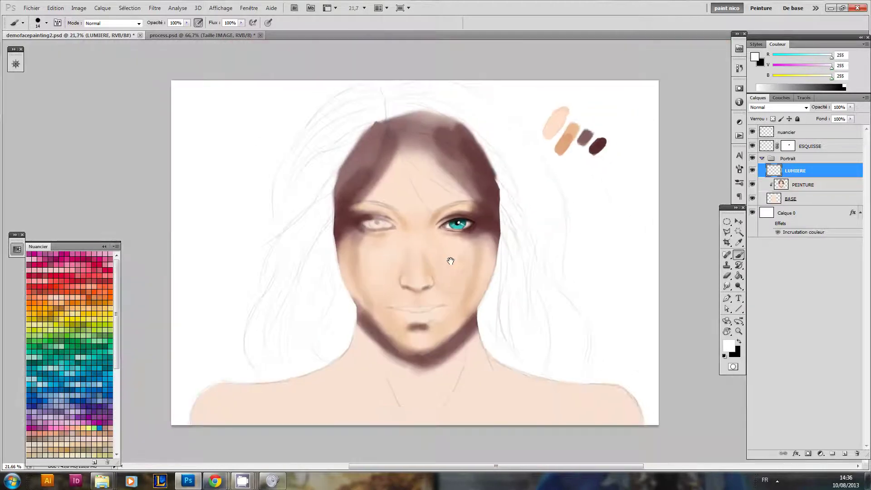
pyautogui.scroll(3, 450, 261)
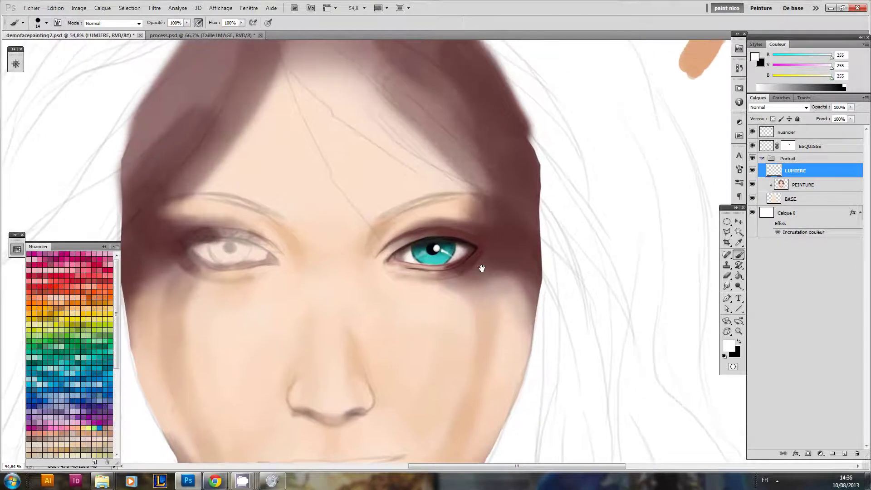
pyautogui.scroll(3, 482, 268)
pyautogui.moveTo(475, 249); pyautogui.dragTo(500, 236)
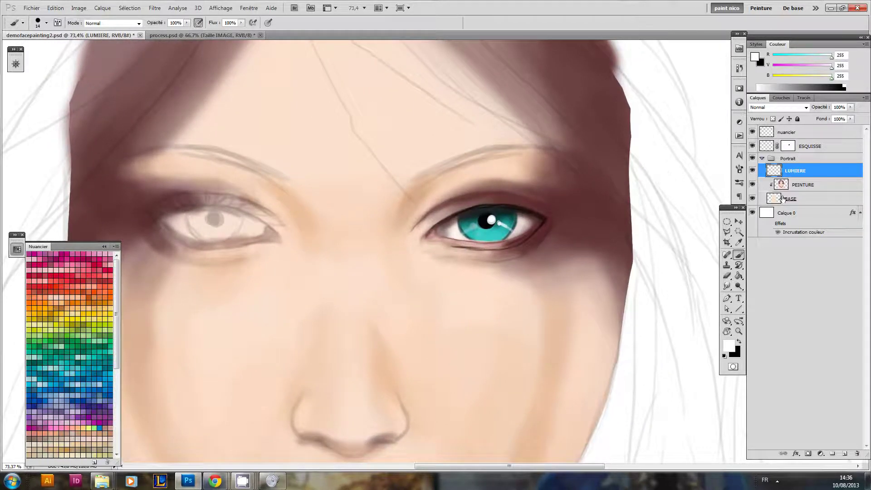
pyautogui.click(790, 185)
pyautogui.click(845, 454)
pyautogui.press('x')
pyautogui.press('x')
pyautogui.press('x')
# Step: Reduce the brush to 10 px and paint black lashes flaring from the right-side eye's outer corner
pyautogui.scroll(2, 547, 244)
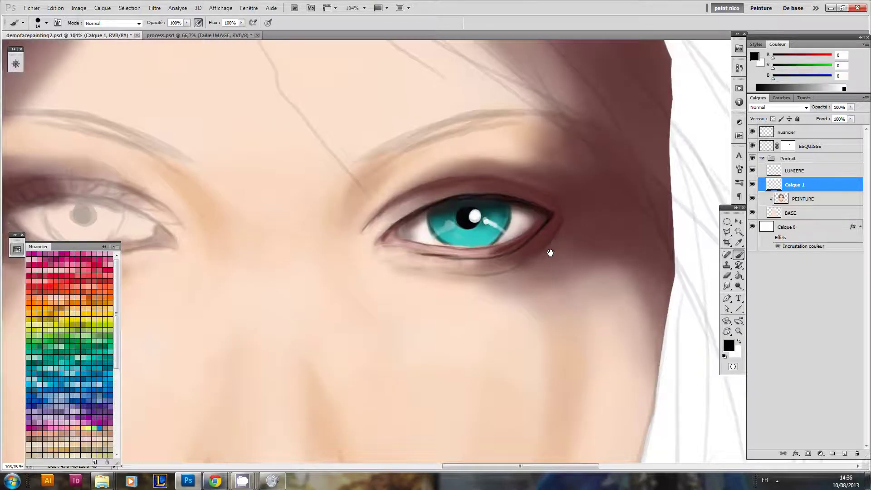
pyautogui.rightClick(548, 207)
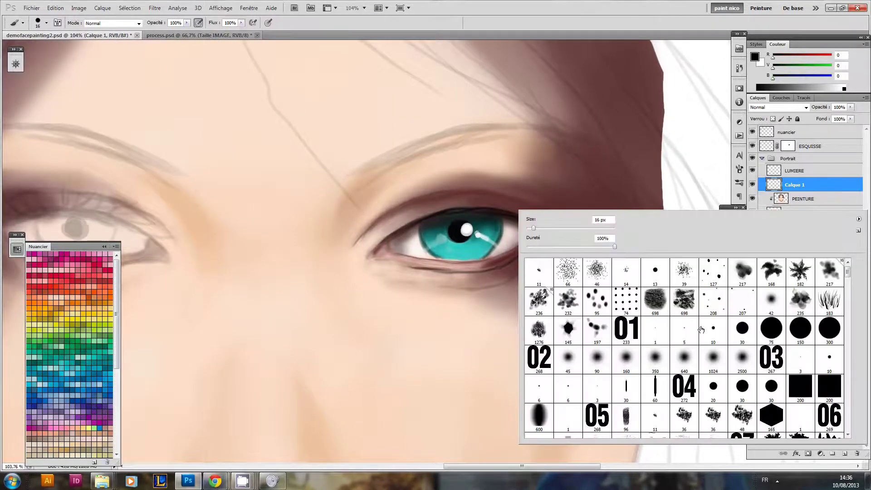
pyautogui.moveTo(475, 228); pyautogui.dragTo(477, 226)
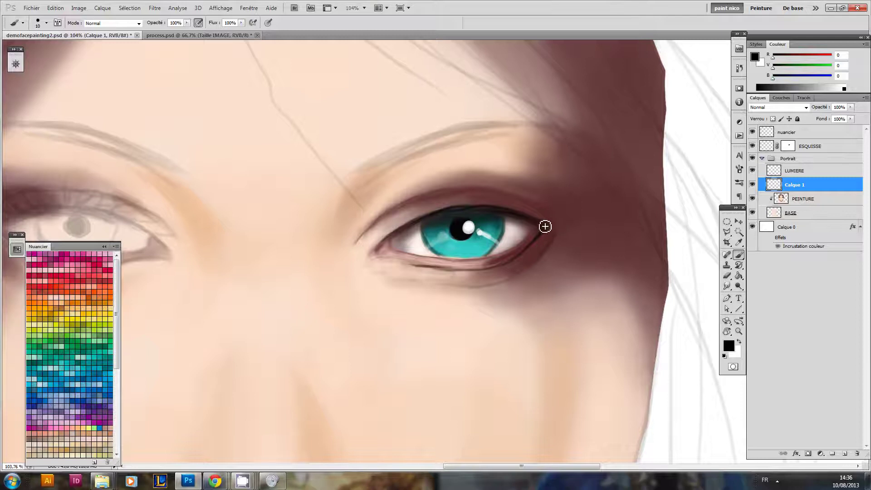
pyautogui.moveTo(543, 226); pyautogui.dragTo(592, 203)
pyautogui.moveTo(535, 224); pyautogui.dragTo(589, 198)
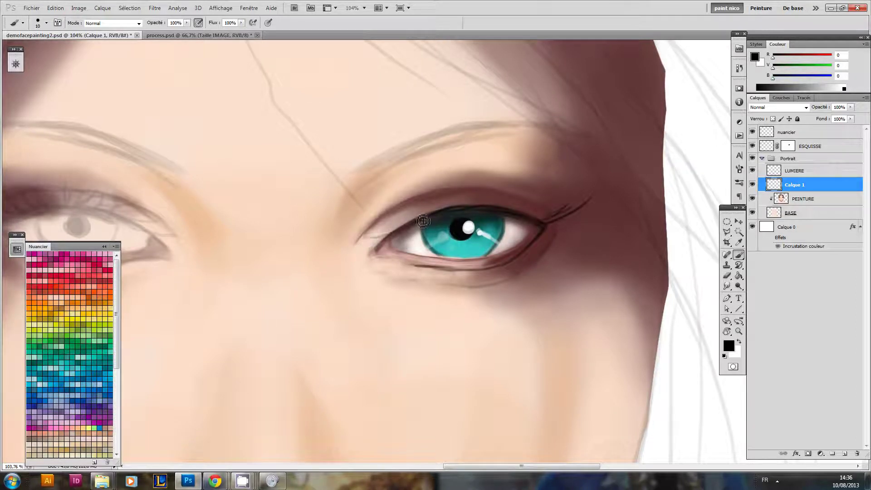
# Step: Paint fine black lashes at the right-side eye's inner corner, along its upper lid and around its outer corner
pyautogui.moveTo(357, 241)
pyautogui.mouseDown()
pyautogui.moveTo(415, 228)
pyautogui.moveTo(387, 233)
pyautogui.moveTo(405, 222)
pyautogui.moveTo(388, 223)
pyautogui.moveTo(423, 226)
pyautogui.moveTo(400, 232)
pyautogui.mouseUp()
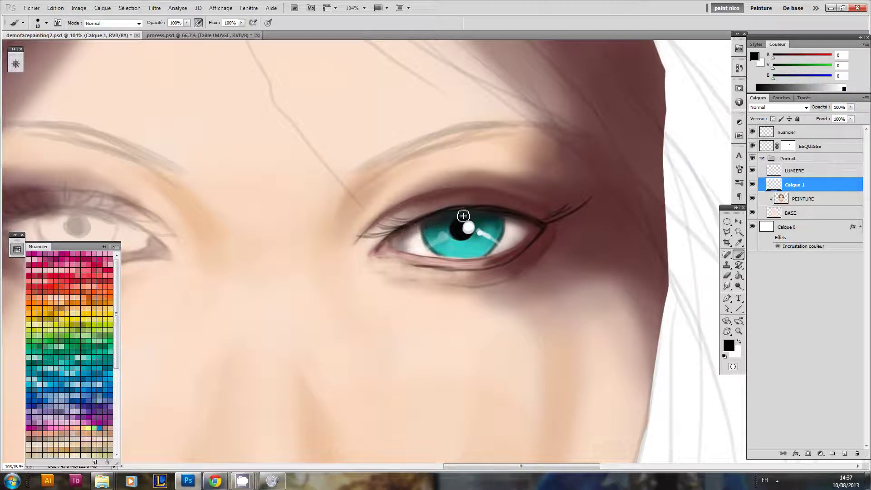
pyautogui.moveTo(548, 238)
pyautogui.mouseDown()
pyautogui.moveTo(582, 230)
pyautogui.moveTo(534, 238)
pyautogui.moveTo(592, 226)
pyautogui.moveTo(544, 231)
pyautogui.moveTo(542, 239)
pyautogui.moveTo(568, 239)
pyautogui.moveTo(540, 245)
pyautogui.moveTo(551, 203)
pyautogui.moveTo(541, 219)
pyautogui.moveTo(562, 204)
pyautogui.moveTo(531, 223)
pyautogui.moveTo(590, 197)
pyautogui.mouseUp()
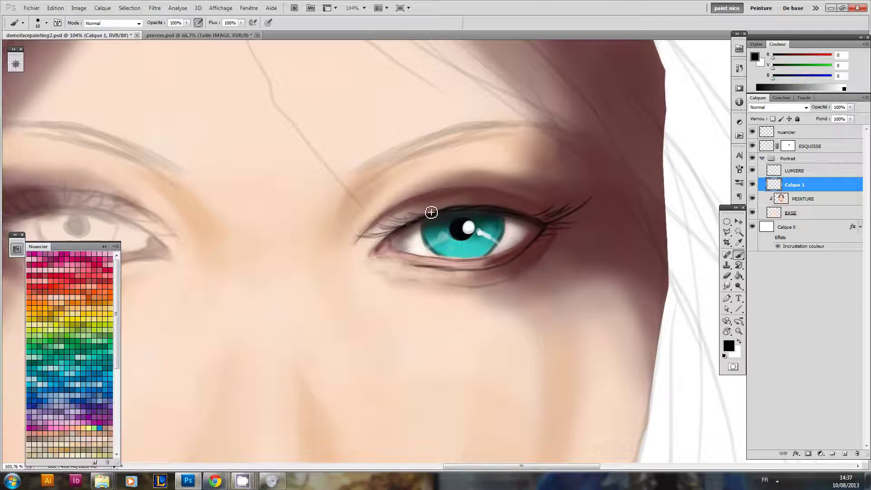
pyautogui.moveTo(446, 212)
pyautogui.mouseDown()
pyautogui.moveTo(440, 205)
pyautogui.moveTo(461, 205)
pyautogui.mouseUp()
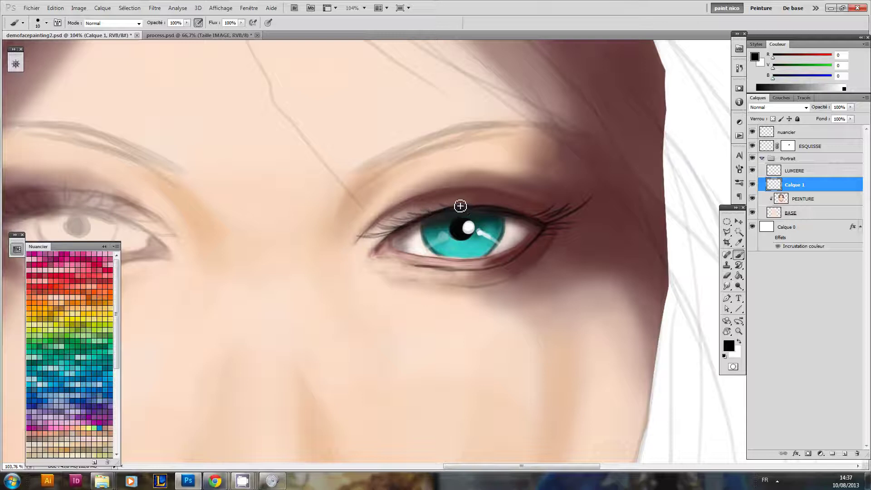
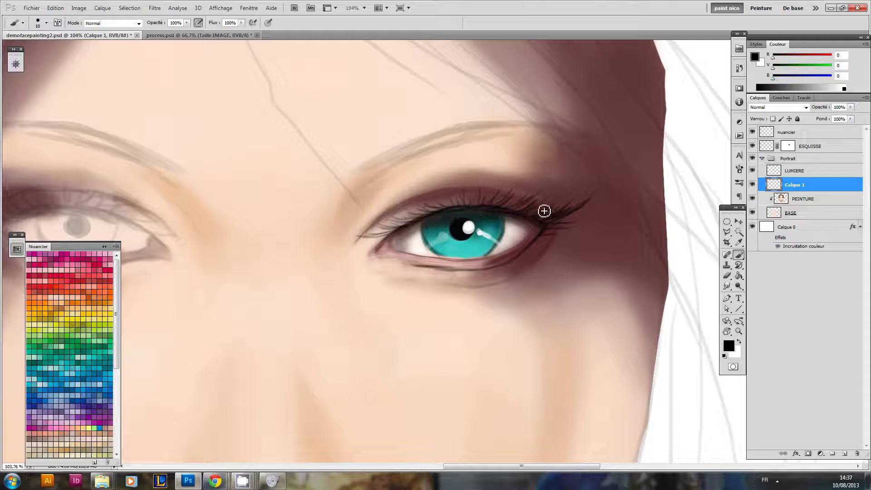
pyautogui.moveTo(566, 207); pyautogui.dragTo(479, 249)
pyautogui.moveTo(498, 248); pyautogui.dragTo(454, 244)
pyautogui.moveTo(516, 230); pyautogui.dragTo(495, 239)
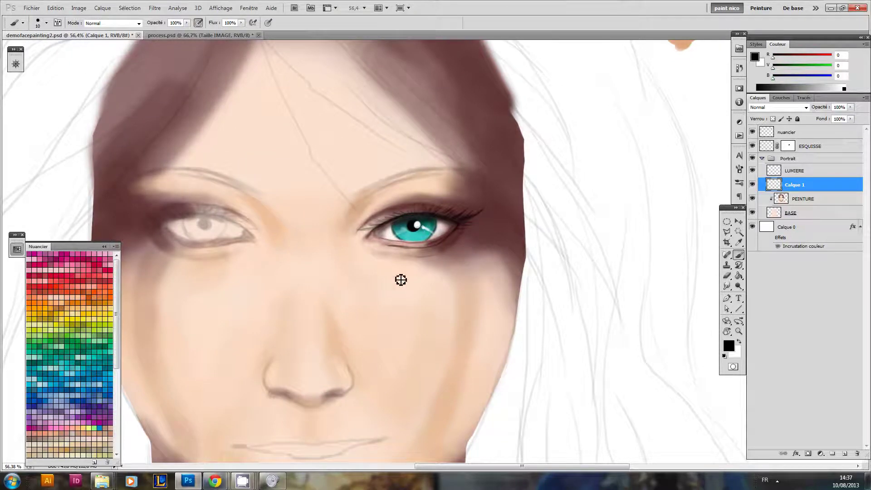
# Step: Sample a tan tone from the cheek as background colour and the light peach swatch as foreground colour
pyautogui.press('i')
pyautogui.click(465, 278)
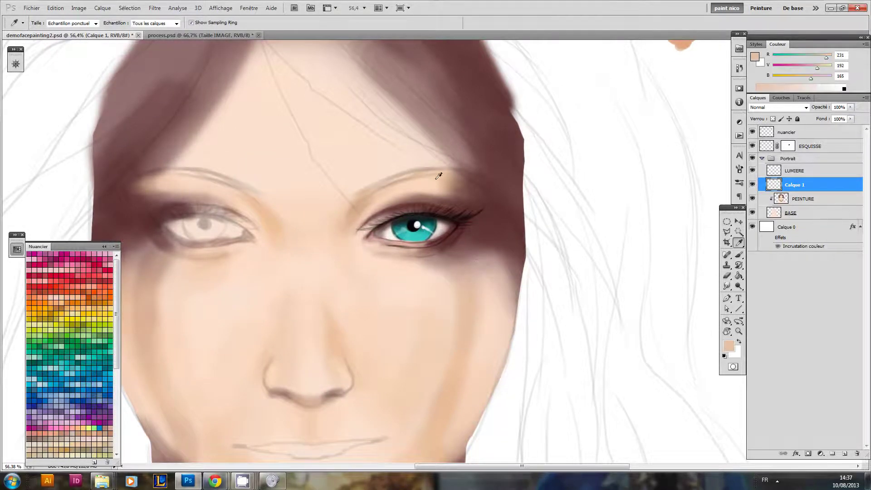
pyautogui.scroll(-4, 493, 160)
pyautogui.moveTo(492, 160); pyautogui.dragTo(437, 216)
pyautogui.click(561, 116)
pyautogui.press('x')
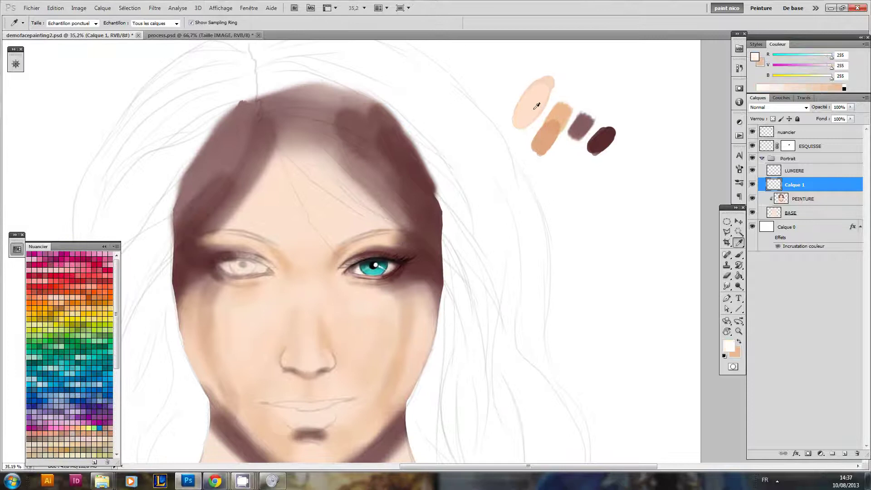
pyautogui.click(531, 109)
pyautogui.scroll(2, 463, 181)
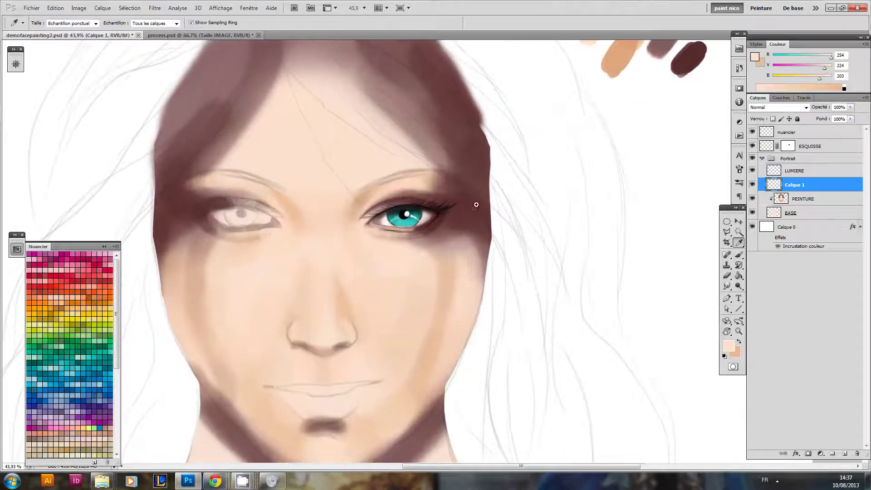
# Step: Rename the eyelash layer CIL
pyautogui.click(804, 199)
pyautogui.moveTo(443, 258); pyautogui.dragTo(540, 241)
pyautogui.doubleClick(799, 186)
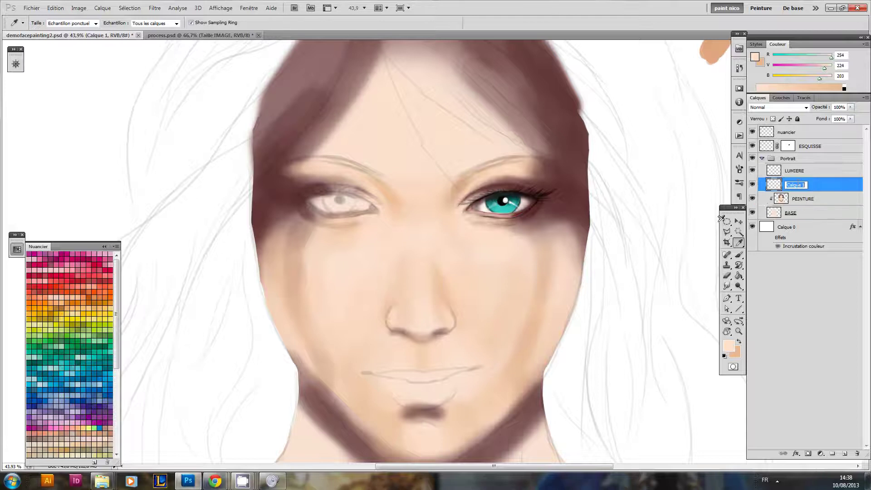
pyautogui.write('CIL')
pyautogui.press('Return')
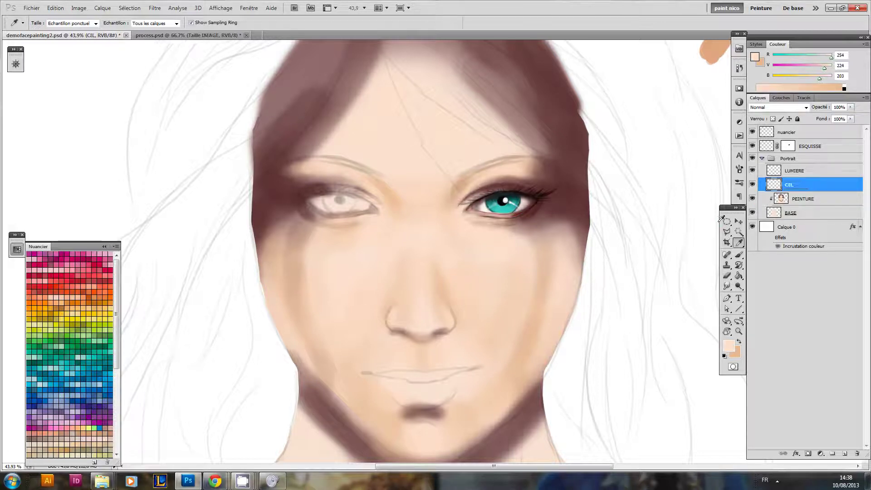
# Step: Make PEINTURE the active layer and switch to the Brush tool
pyautogui.click(788, 203)
pyautogui.moveTo(509, 242); pyautogui.dragTo(460, 269)
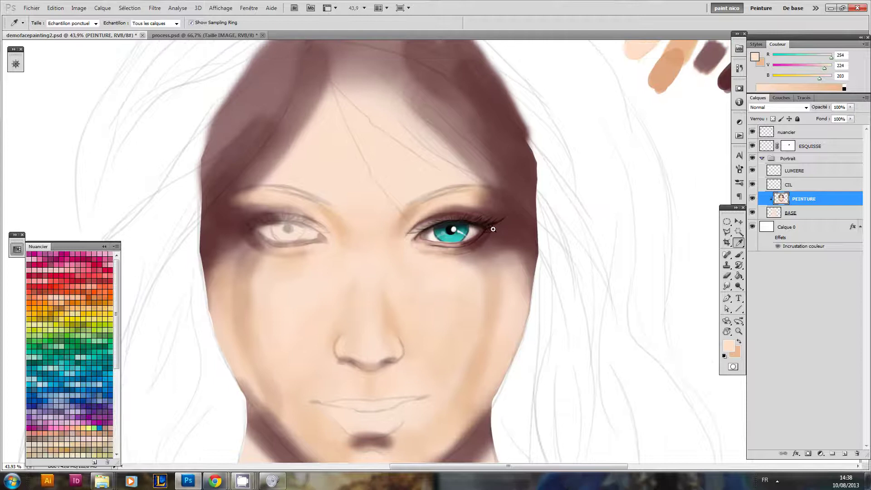
pyautogui.scroll(2, 494, 231)
pyautogui.moveTo(493, 238); pyautogui.dragTo(473, 231)
pyautogui.press('b')
pyautogui.rightClick(428, 216)
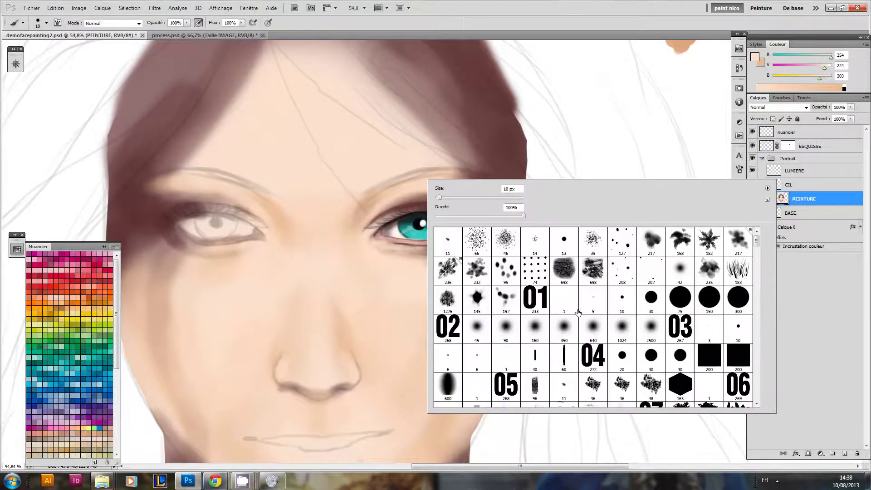
pyautogui.click(363, 298)
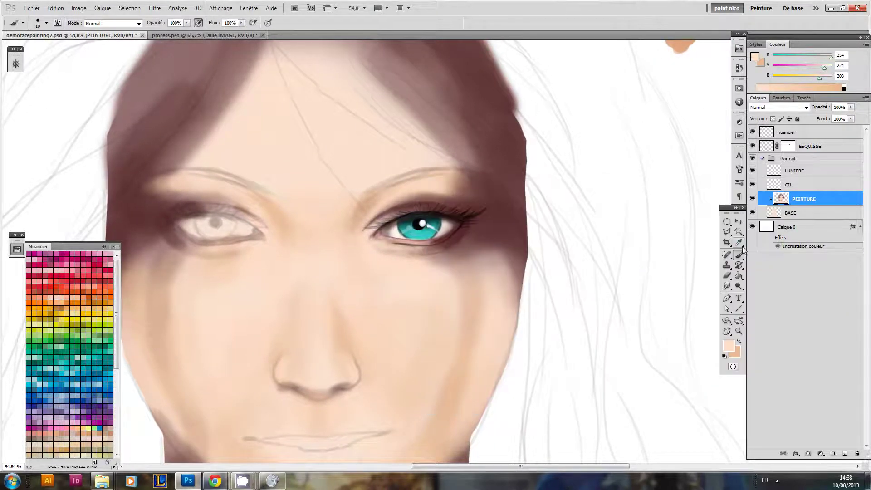
# Step: Choose the 11 px textured tip for the Brush tool
pyautogui.moveTo(738, 257); pyautogui.dragTo(771, 284)
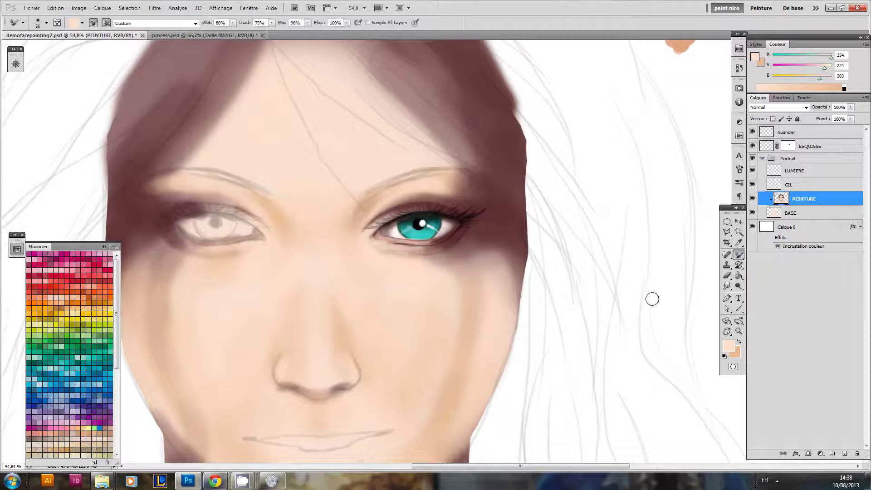
pyautogui.hotkey('shift', 'b')
pyautogui.rightClick(635, 266)
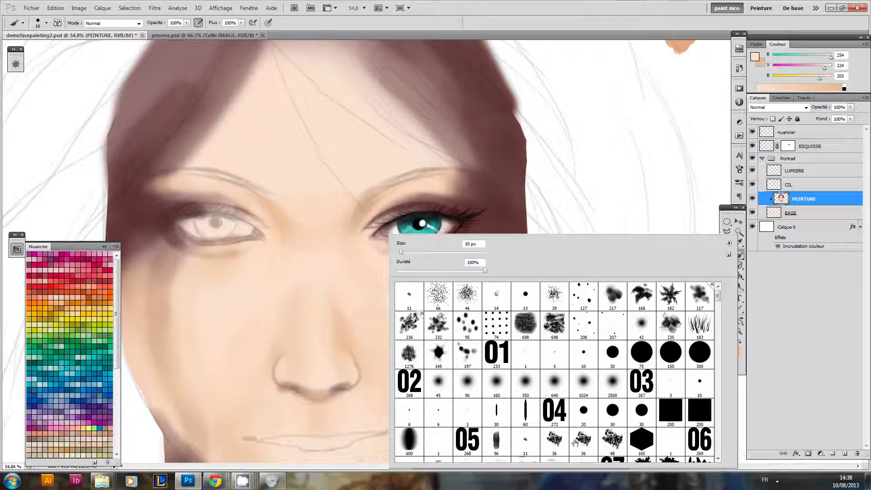
pyautogui.click(533, 449)
pyautogui.moveTo(324, 322); pyautogui.dragTo(329, 290)
pyautogui.moveTo(430, 241)
pyautogui.mouseDown()
pyautogui.moveTo(403, 253)
pyautogui.moveTo(420, 225)
pyautogui.mouseUp()
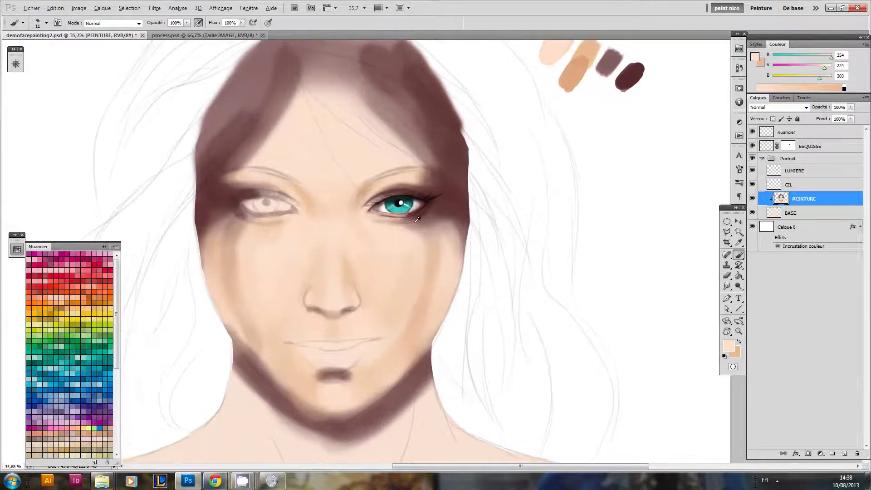
# Step: Sample tan (234, 184, 143) and paint the right-side cheek contour below the eye, alternating with light peach
pyautogui.keyDown('alt'); pyautogui.click(428, 234); pyautogui.keyUp('alt')
pyautogui.moveTo(432, 236); pyautogui.dragTo(429, 230)
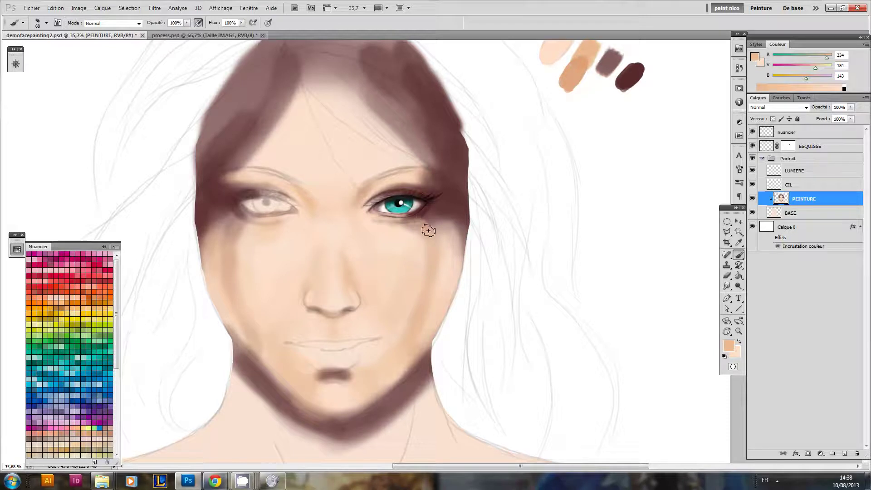
pyautogui.press('x')
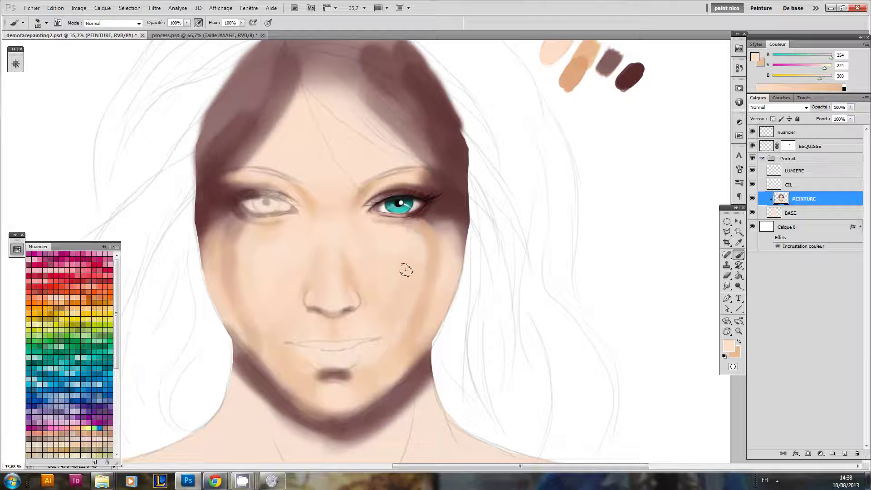
pyautogui.press('x')
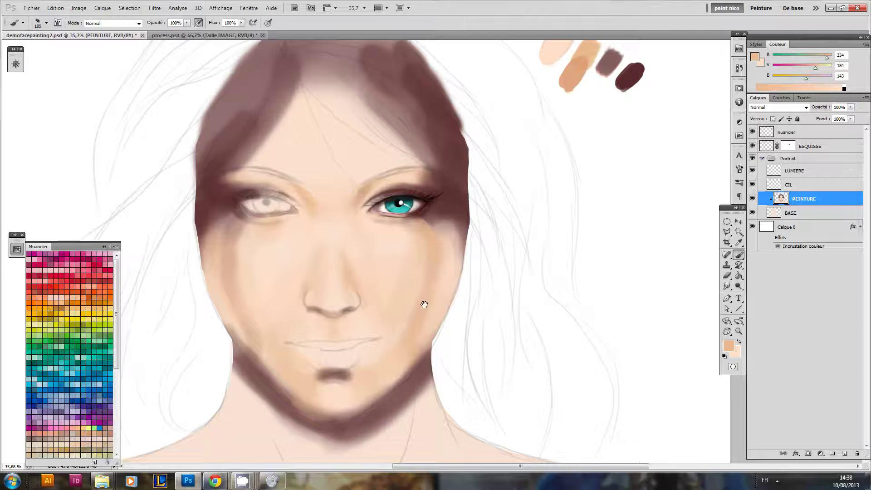
pyautogui.moveTo(425, 305); pyautogui.dragTo(433, 263)
# Step: Blend the right-side lower cheek and the chin with alternating light peach and tan strokes
pyautogui.press('x')
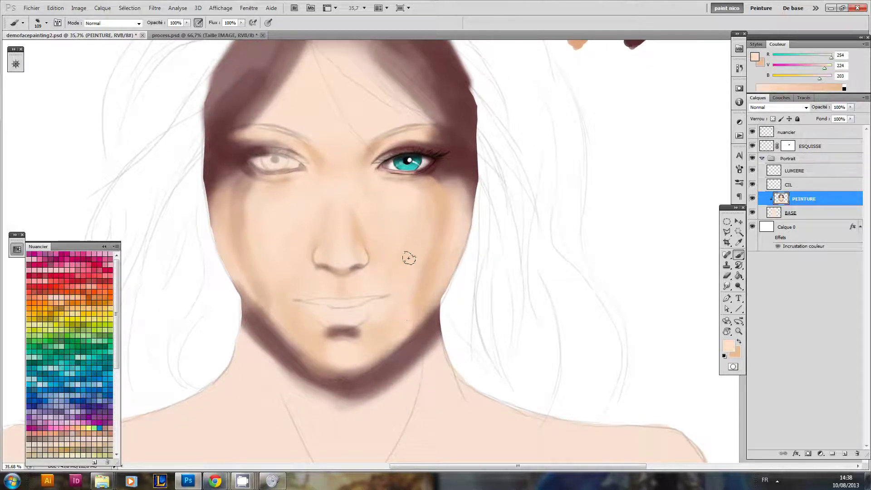
pyautogui.press('x')
pyautogui.moveTo(363, 368)
pyautogui.mouseDown()
pyautogui.moveTo(322, 364)
pyautogui.moveTo(376, 353)
pyautogui.mouseUp()
pyautogui.press('x')
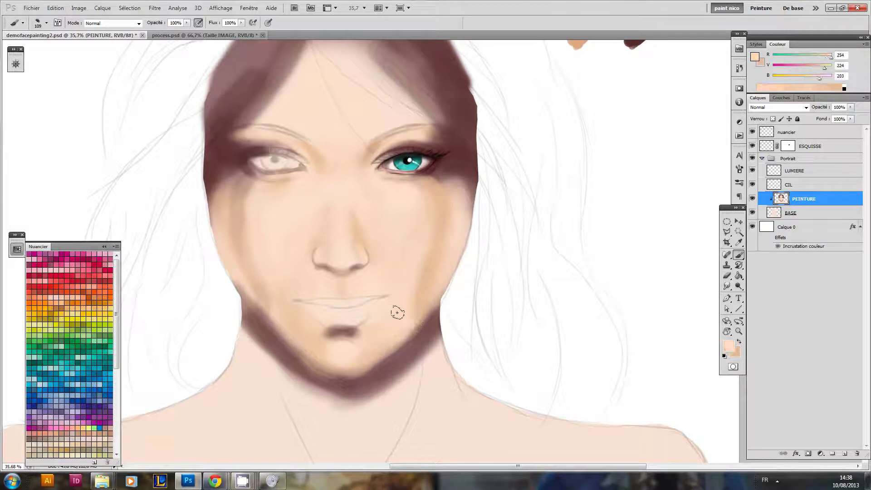
pyautogui.moveTo(409, 288)
pyautogui.mouseDown()
pyautogui.moveTo(405, 284)
pyautogui.moveTo(419, 312)
pyautogui.moveTo(405, 304)
pyautogui.moveTo(417, 316)
pyautogui.moveTo(425, 247)
pyautogui.moveTo(433, 277)
pyautogui.moveTo(450, 259)
pyautogui.moveTo(433, 296)
pyautogui.mouseUp()
pyautogui.moveTo(457, 248); pyautogui.dragTo(452, 289)
# Step: Sample the dark brown beside the right-side eye and deepen its outer shadow and the cheek contour down to the jaw
pyautogui.keyDown('ctrl'); pyautogui.click(447, 233); pyautogui.keyUp('ctrl')
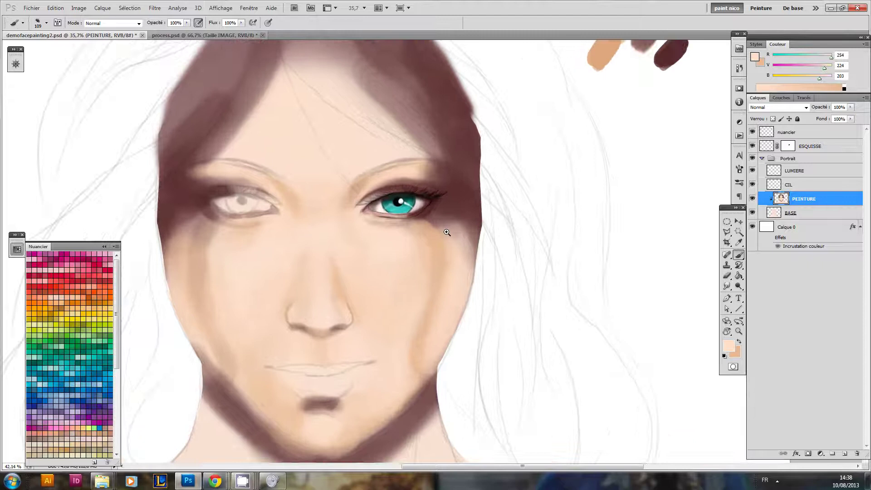
pyautogui.keyDown('alt'); pyautogui.click(452, 205); pyautogui.keyUp('alt')
pyautogui.moveTo(446, 212); pyautogui.dragTo(460, 212)
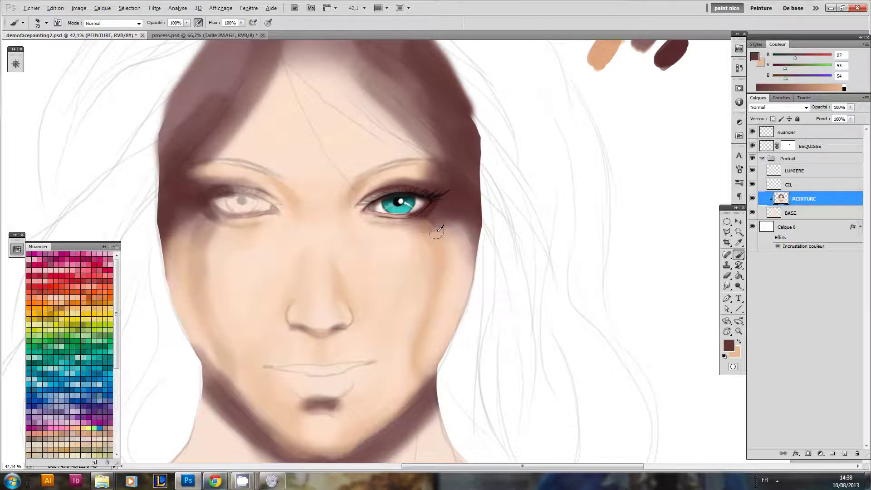
pyautogui.moveTo(431, 235); pyautogui.dragTo(439, 273)
pyautogui.hotkey('ctrl', 'z')
pyautogui.moveTo(430, 232)
pyautogui.mouseDown()
pyautogui.moveTo(439, 269)
pyautogui.moveTo(414, 341)
pyautogui.moveTo(422, 377)
pyautogui.mouseUp()
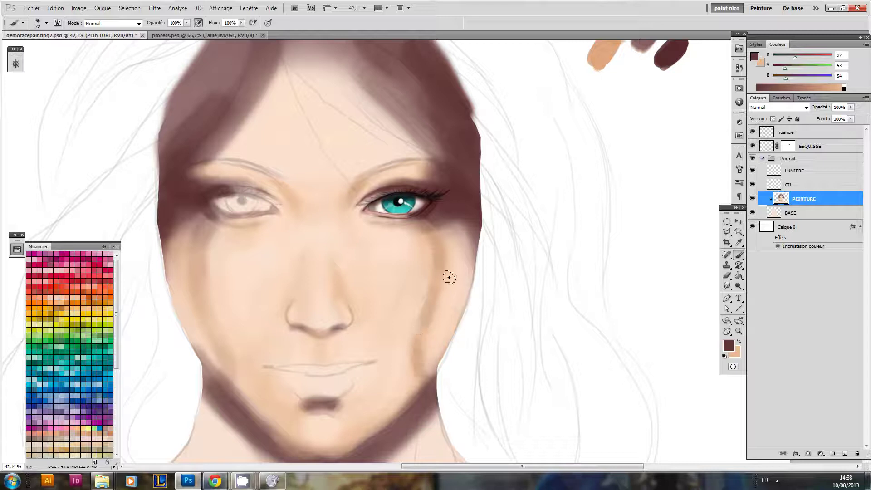
# Step: Enlarge the brush to 112 px and shade the outer edge of the right-side cheek in dark brown
pyautogui.press(']')
pyautogui.press(']')
pyautogui.press(']')
pyautogui.press(']')
pyautogui.moveTo(442, 228)
pyautogui.mouseDown()
pyautogui.moveTo(466, 280)
pyautogui.moveTo(423, 222)
pyautogui.moveTo(457, 264)
pyautogui.moveTo(452, 277)
pyautogui.moveTo(462, 238)
pyautogui.moveTo(449, 346)
pyautogui.mouseUp()
pyautogui.moveTo(462, 314); pyautogui.dragTo(460, 264)
# Step: Soften the outer cheek shadow with tan and a light skin tone sampled below the right-side eye
pyautogui.press('x')
pyautogui.moveTo(447, 227); pyautogui.dragTo(433, 222)
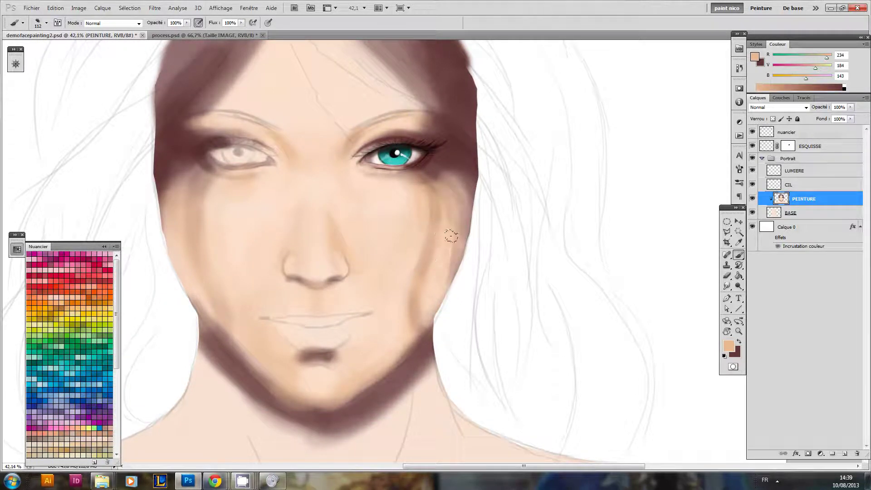
pyautogui.keyDown('alt'); pyautogui.click(381, 197); pyautogui.keyUp('alt')
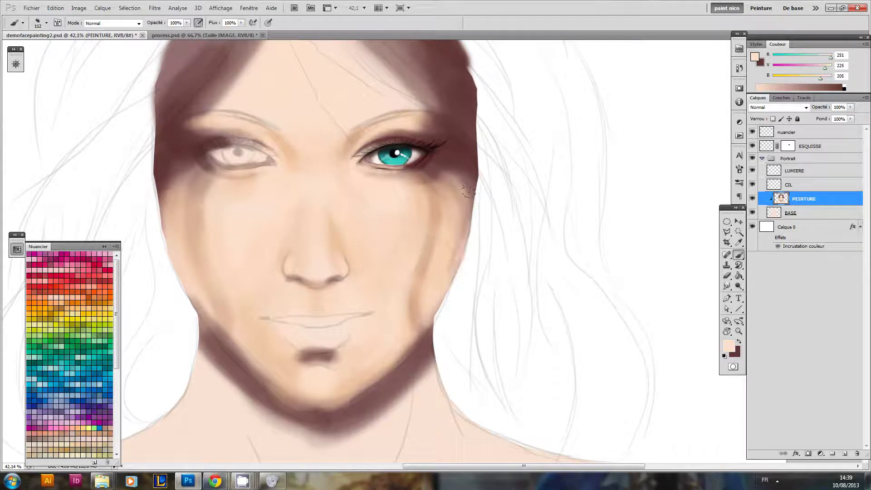
pyautogui.moveTo(458, 254); pyautogui.dragTo(499, 232)
# Step: Switch to the Mixer Brush and blend the shadow below the right-side eye's outer corner into the cheek
pyautogui.rightClick(739, 256)
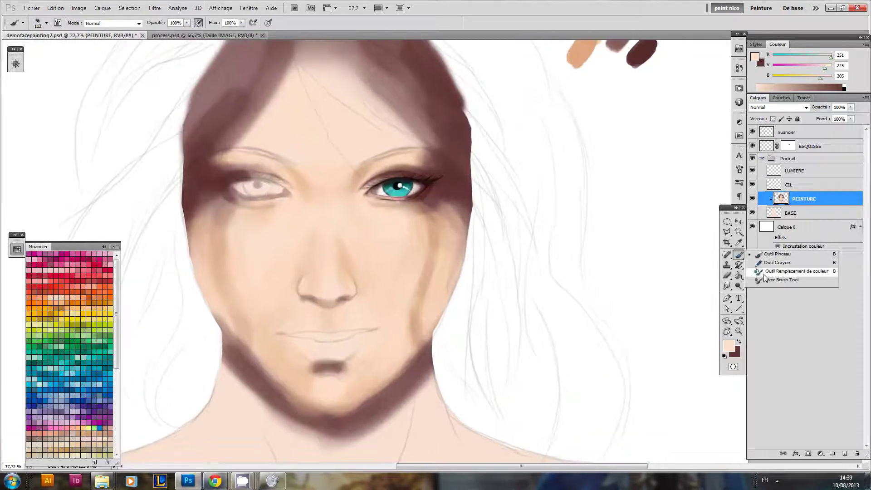
pyautogui.click(751, 277)
pyautogui.moveTo(438, 209); pyautogui.dragTo(453, 214)
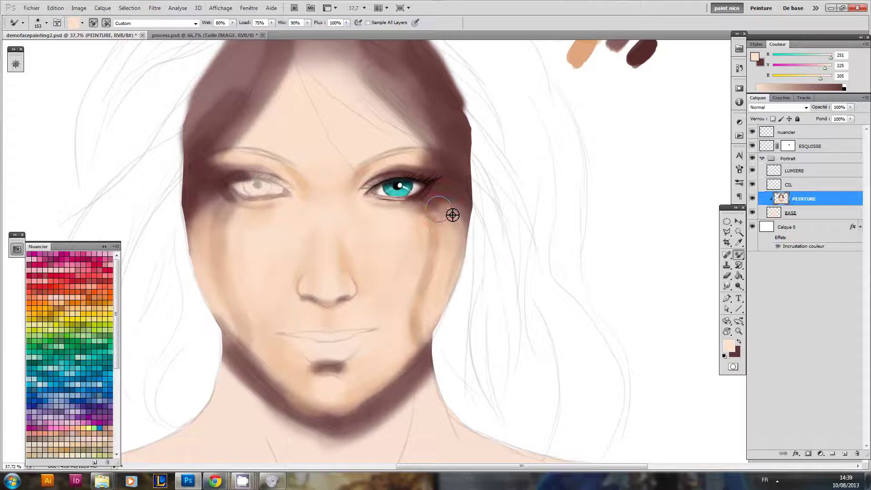
pyautogui.press('x')
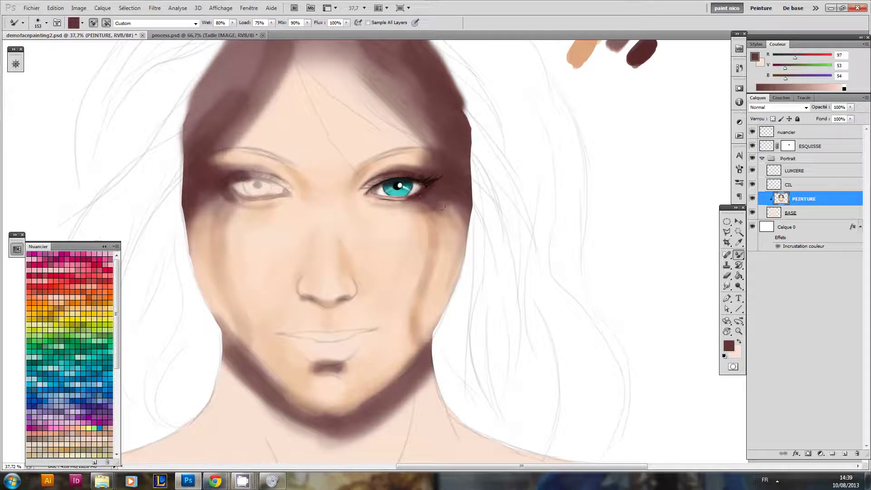
pyautogui.press('x')
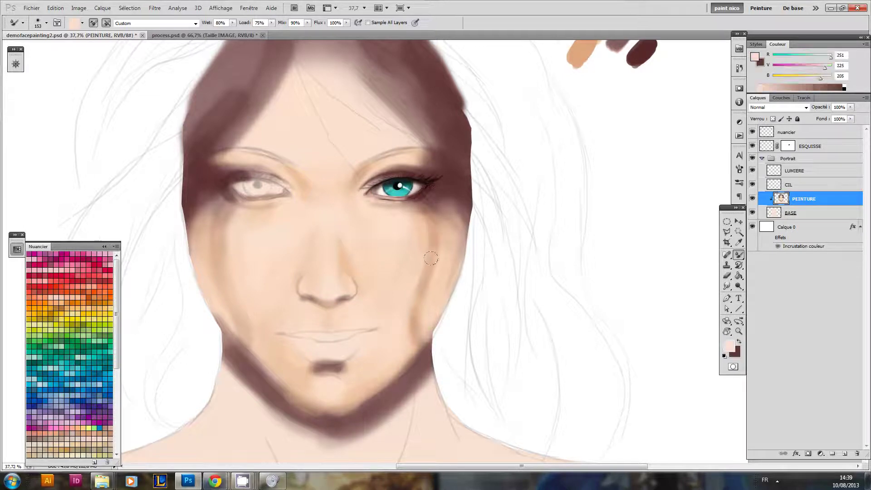
pyautogui.moveTo(444, 205)
pyautogui.mouseDown()
pyautogui.moveTo(444, 260)
pyautogui.moveTo(433, 294)
pyautogui.moveTo(441, 212)
pyautogui.mouseUp()
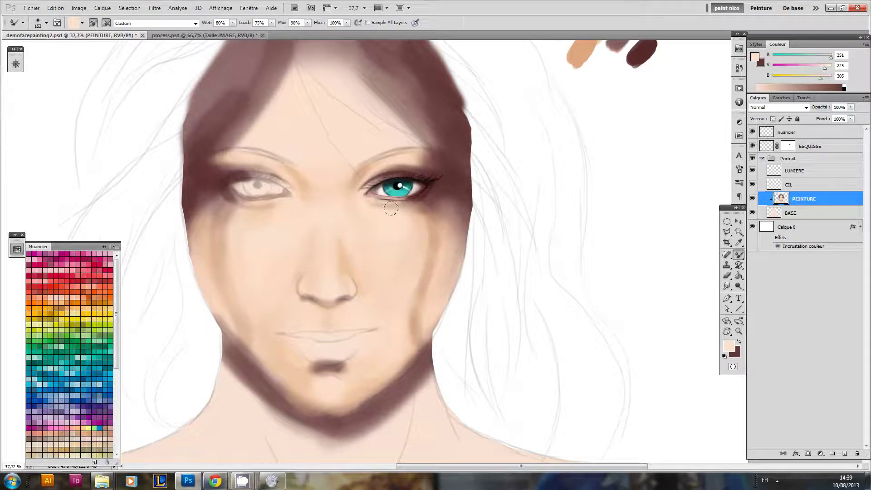
# Step: Blend the right-side eye's lower lid, upper eyelid and outer cheek with the Mixer Brush, alternating dark brown and light skin tone
pyautogui.press('x')
pyautogui.moveTo(375, 199); pyautogui.dragTo(401, 203)
pyautogui.press('x')
pyautogui.moveTo(459, 215)
pyautogui.mouseDown()
pyautogui.moveTo(431, 208)
pyautogui.moveTo(468, 261)
pyautogui.mouseUp()
pyautogui.scroll(1, 428, 216)
pyautogui.moveTo(459, 196)
pyautogui.mouseDown()
pyautogui.moveTo(464, 203)
pyautogui.moveTo(414, 218)
pyautogui.mouseUp()
pyautogui.press('x')
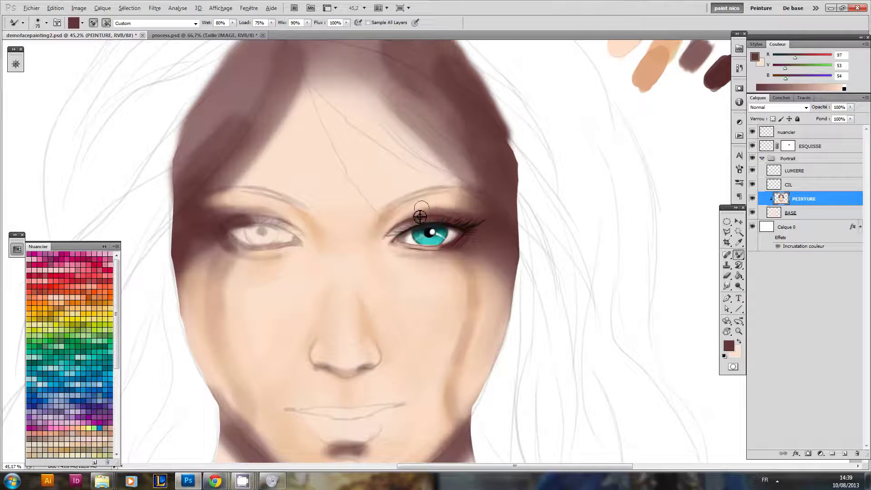
pyautogui.press('x')
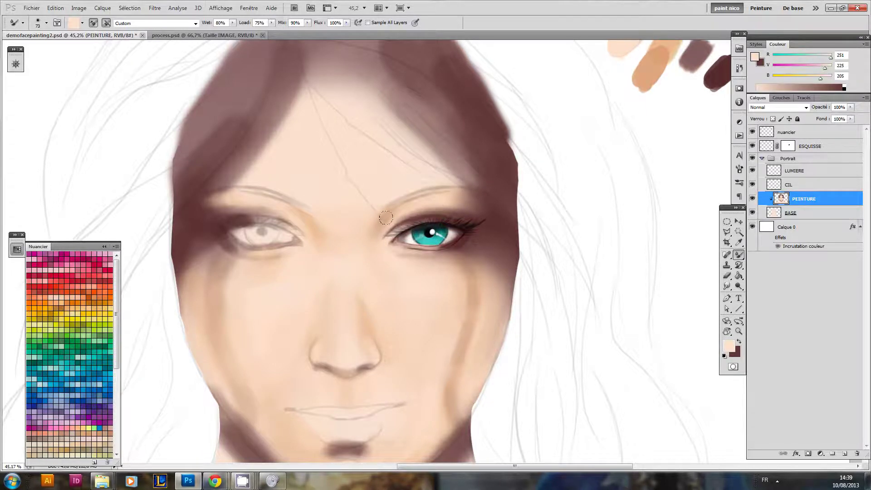
# Step: Switch to the regular Brush and darken the nostrils and the underside of the nose with small dark brown strokes
pyautogui.scroll(-4, 462, 237)
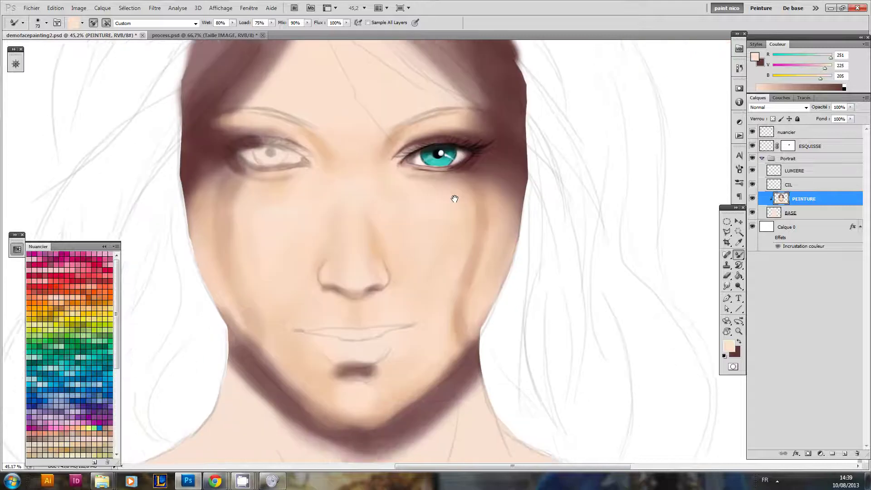
pyautogui.scroll(3, 516, 236)
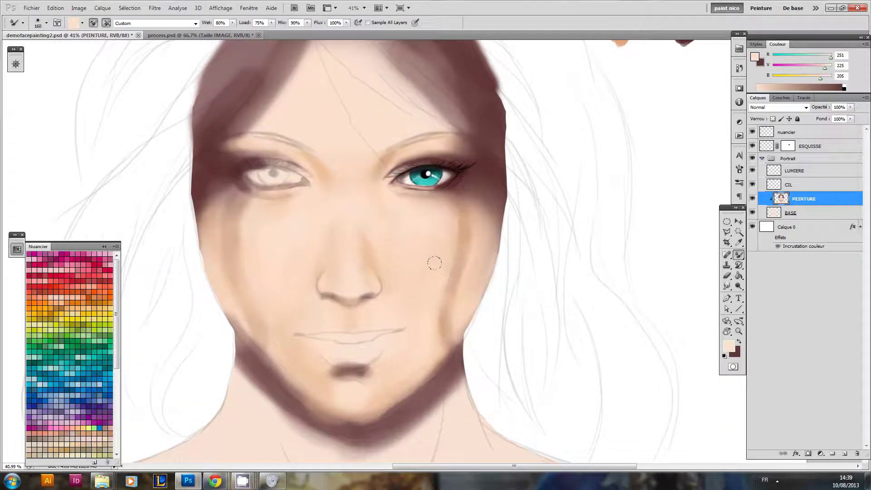
pyautogui.moveTo(447, 355); pyautogui.dragTo(476, 310)
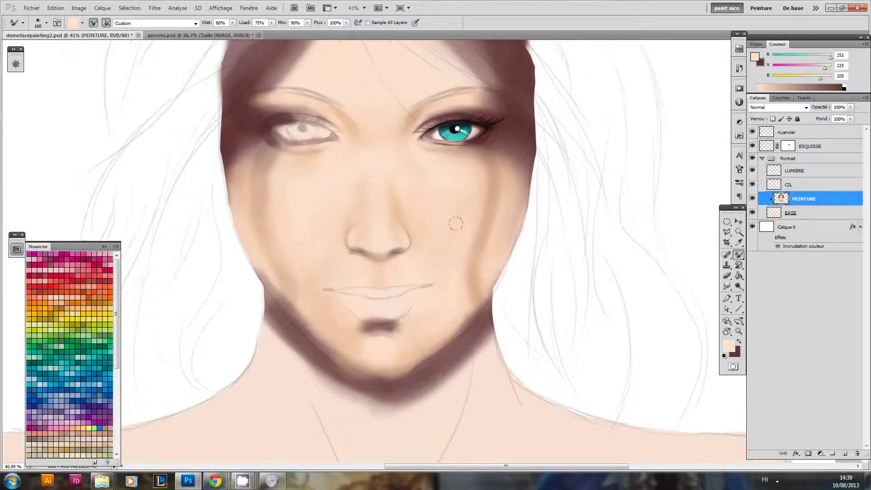
pyautogui.moveTo(392, 205); pyautogui.dragTo(427, 234)
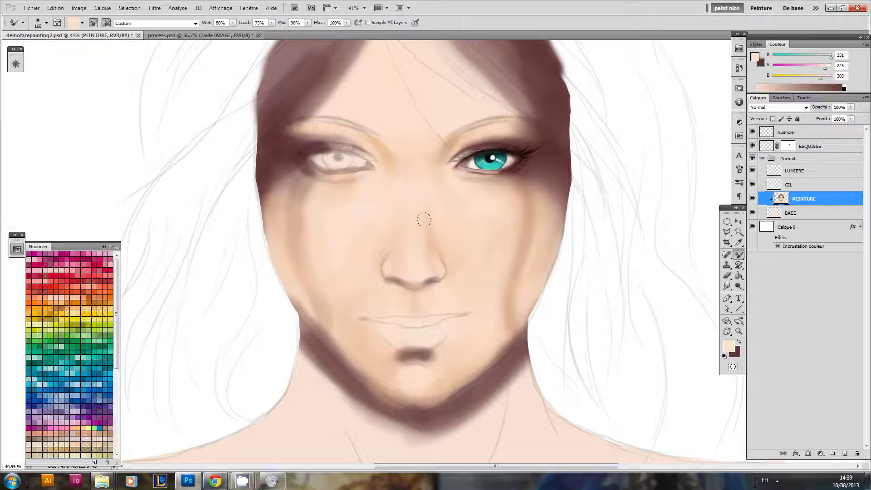
pyautogui.moveTo(434, 275); pyautogui.dragTo(459, 240)
pyautogui.hotkey('shift', 'b')
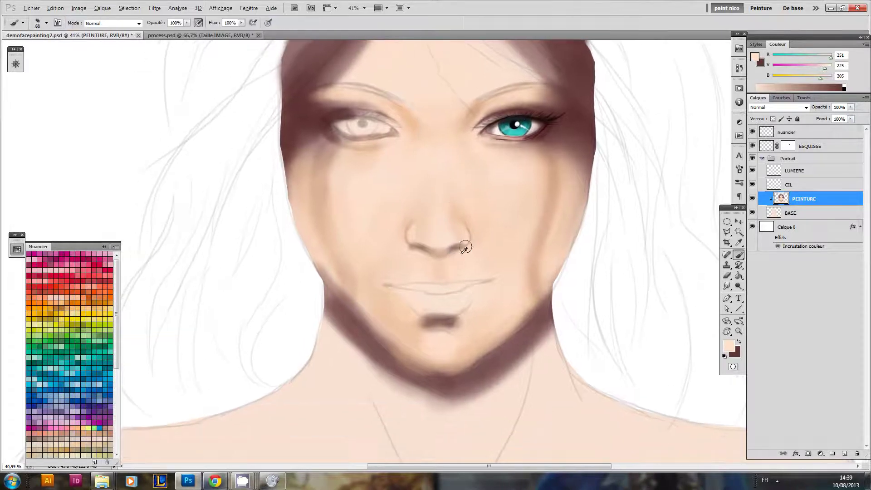
pyautogui.press('x')
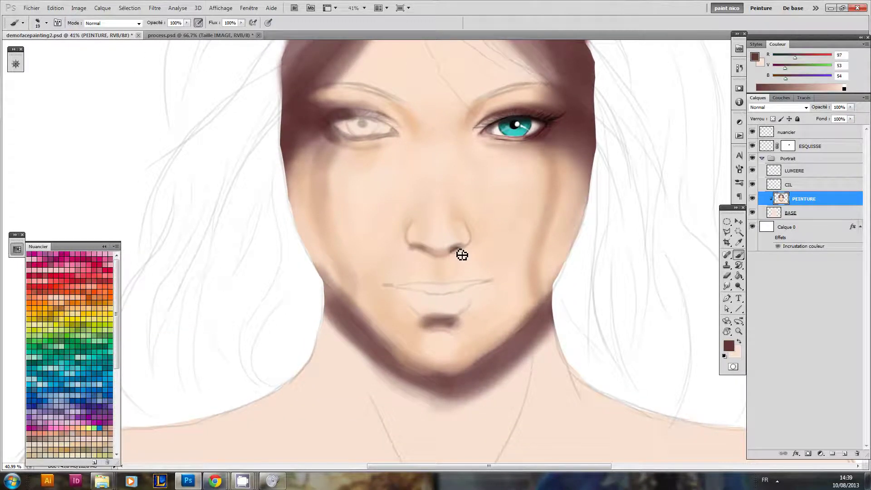
pyautogui.moveTo(460, 254)
pyautogui.mouseDown()
pyautogui.moveTo(418, 252)
pyautogui.moveTo(432, 249)
pyautogui.mouseUp()
pyautogui.moveTo(437, 261)
pyautogui.mouseDown()
pyautogui.moveTo(455, 254)
pyautogui.moveTo(434, 260)
pyautogui.moveTo(432, 274)
pyautogui.moveTo(445, 260)
pyautogui.moveTo(432, 264)
pyautogui.moveTo(458, 282)
pyautogui.moveTo(452, 347)
pyautogui.mouseUp()
# Step: Soften the edges of the nostrils and the base of the nose in light skin tone
pyautogui.press('x')
pyautogui.moveTo(456, 235)
pyautogui.mouseDown()
pyautogui.moveTo(454, 270)
pyautogui.moveTo(412, 235)
pyautogui.moveTo(465, 228)
pyautogui.mouseUp()
pyautogui.moveTo(462, 229)
pyautogui.mouseDown()
pyautogui.moveTo(409, 245)
pyautogui.moveTo(421, 244)
pyautogui.mouseUp()
# Step: Sample a light pinkish tone for the skin under the right-side eye, and shade its inner corner in dark brown
pyautogui.keyDown('alt'); pyautogui.click(406, 233); pyautogui.keyUp('alt')
pyautogui.press(']')
pyautogui.hotkey('ctrl', 'z')
pyautogui.press('x')
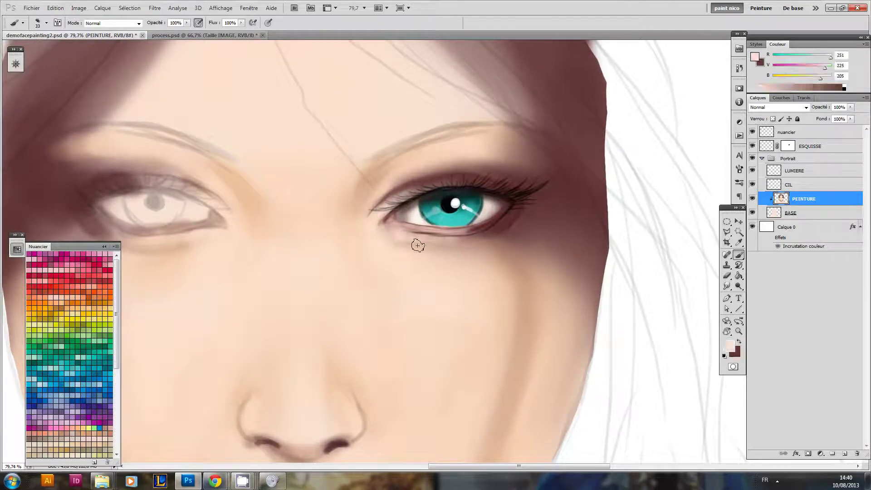
pyautogui.moveTo(430, 241); pyautogui.dragTo(438, 251)
pyautogui.press('x')
pyautogui.moveTo(409, 192)
pyautogui.mouseDown()
pyautogui.moveTo(375, 219)
pyautogui.moveTo(390, 207)
pyautogui.moveTo(373, 227)
pyautogui.mouseUp()
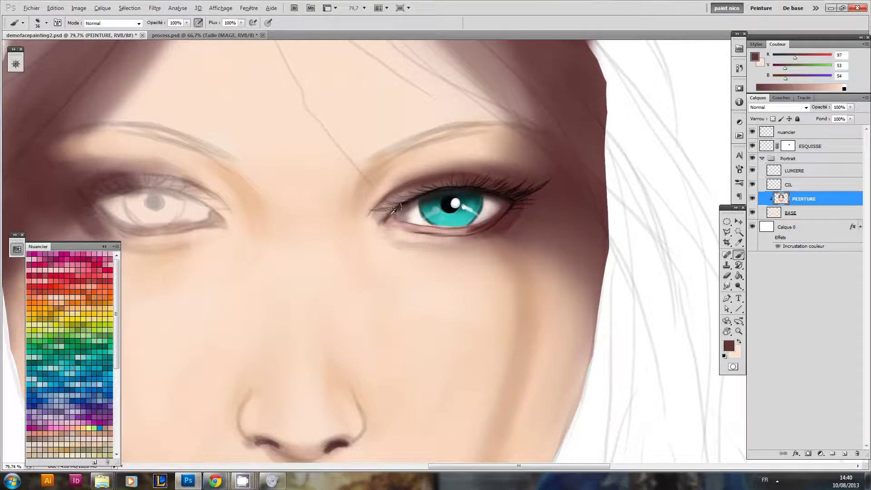
# Step: Smooth the skin below the right-side eye in light skin tone, from the inner corner outward
pyautogui.press('x')
pyautogui.press('[')
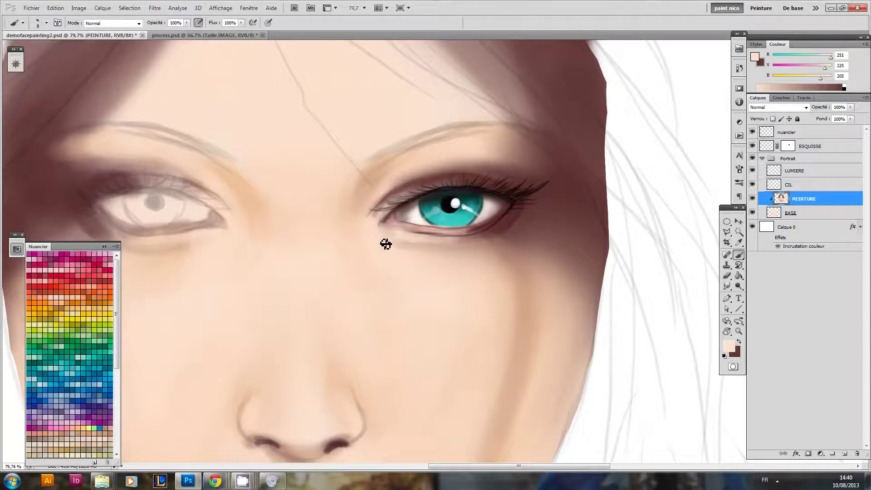
pyautogui.moveTo(438, 268); pyautogui.dragTo(392, 272)
pyautogui.scroll(3, 420, 271)
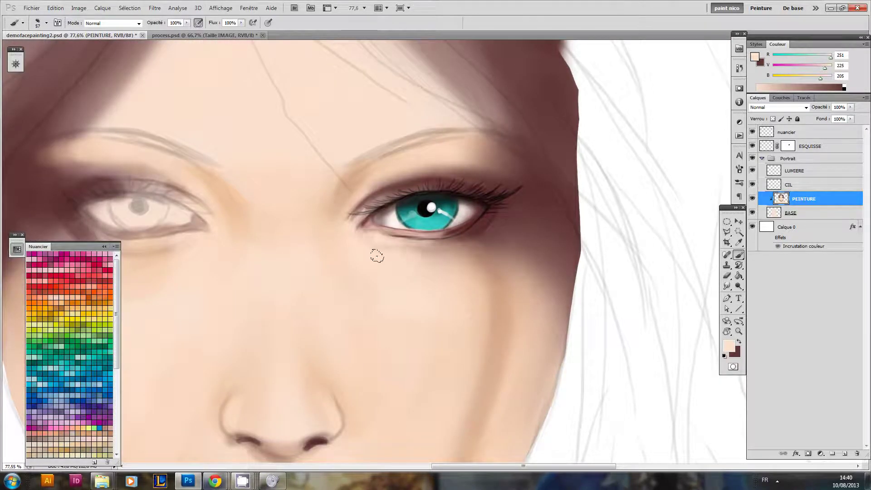
pyautogui.press('[')
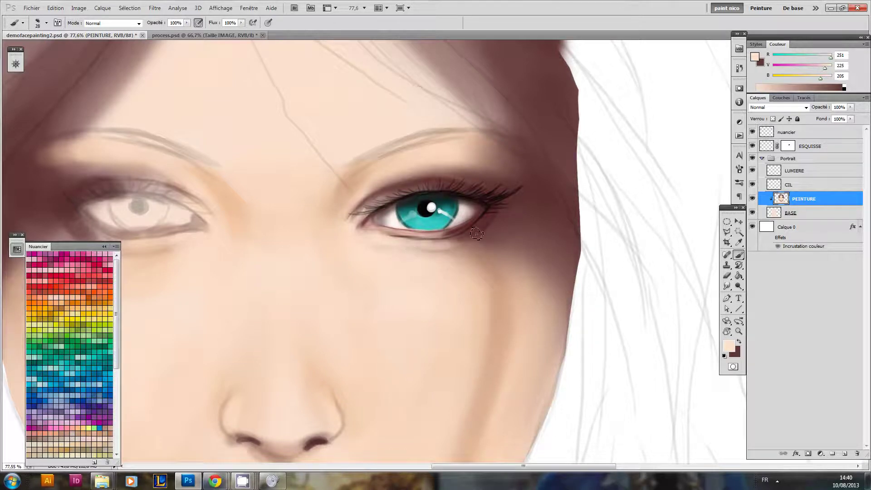
# Step: Deepen the shadow along the right-side eye's lower lid in dark brown, fading it into the skin below
pyautogui.press('x')
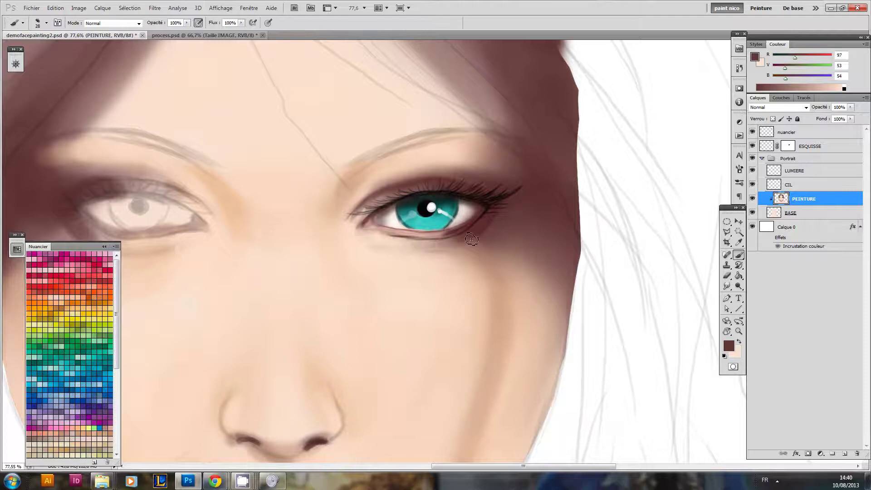
pyautogui.moveTo(479, 238)
pyautogui.mouseDown()
pyautogui.moveTo(441, 266)
pyautogui.moveTo(434, 249)
pyautogui.moveTo(457, 239)
pyautogui.moveTo(437, 227)
pyautogui.moveTo(447, 230)
pyautogui.moveTo(465, 201)
pyautogui.moveTo(436, 241)
pyautogui.moveTo(415, 229)
pyautogui.moveTo(437, 218)
pyautogui.moveTo(405, 268)
pyautogui.moveTo(421, 261)
pyautogui.moveTo(366, 244)
pyautogui.mouseUp()
pyautogui.press('x')
pyautogui.press('x')
pyautogui.moveTo(425, 245)
pyautogui.mouseDown()
pyautogui.moveTo(410, 241)
pyautogui.moveTo(379, 276)
pyautogui.moveTo(408, 236)
pyautogui.moveTo(415, 250)
pyautogui.moveTo(408, 264)
pyautogui.mouseUp()
# Step: Sample a tan tone with the Brush and shade the groove between the nose and the upper lip
pyautogui.press('u')
pyautogui.press('b')
pyautogui.keyDown('alt'); pyautogui.click(505, 199); pyautogui.keyUp('alt')
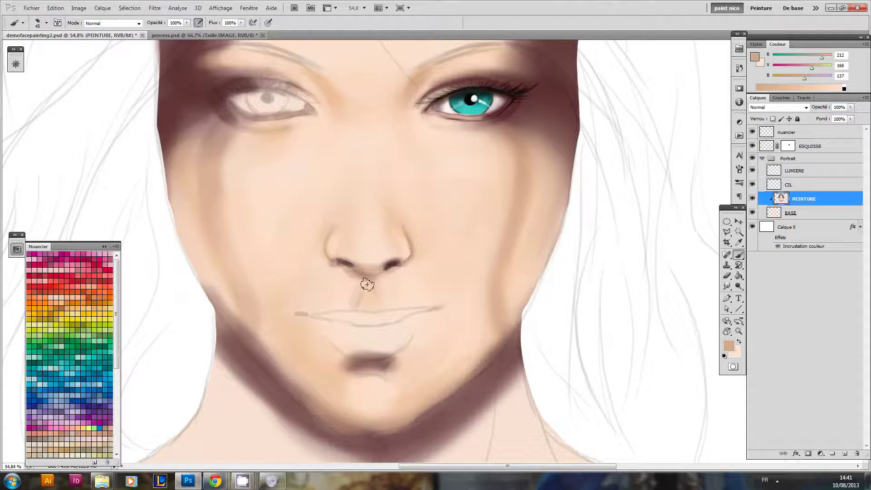
pyautogui.moveTo(396, 271)
pyautogui.mouseDown()
pyautogui.moveTo(378, 287)
pyautogui.moveTo(429, 277)
pyautogui.mouseUp()
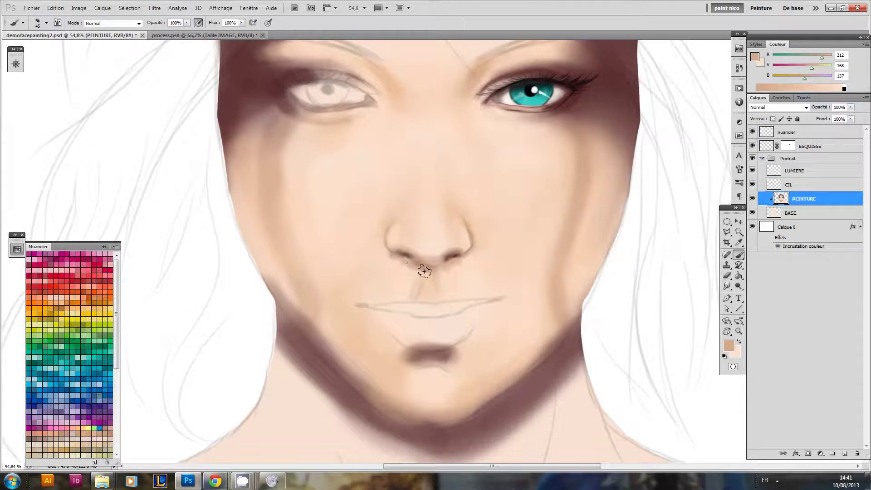
# Step: Refine the left-side nostril wing and the skin around the nose, alternating tan and light skin tone
pyautogui.press('x')
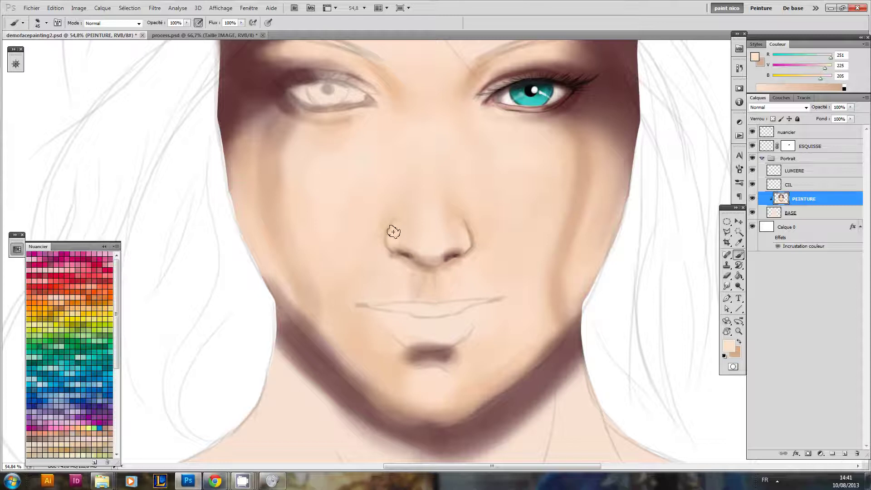
pyautogui.press('x')
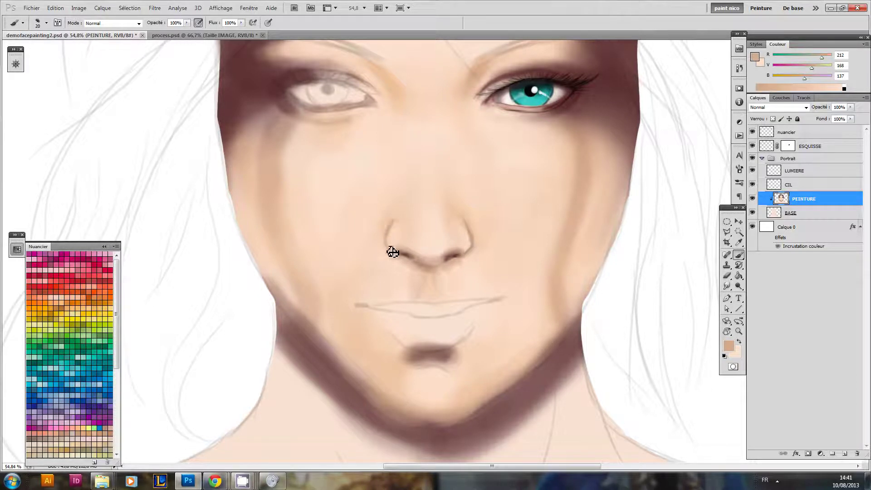
pyautogui.press('x')
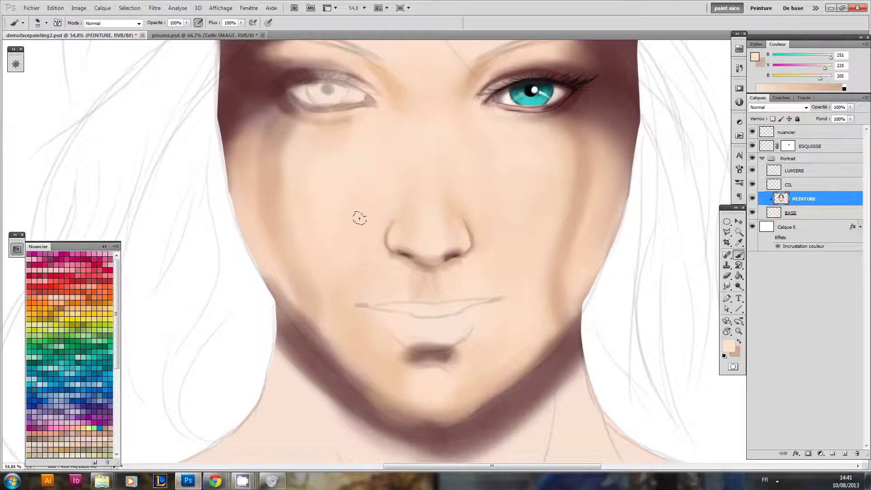
pyautogui.moveTo(392, 203); pyautogui.dragTo(359, 246)
pyautogui.moveTo(460, 183)
pyautogui.mouseDown()
pyautogui.moveTo(468, 201)
pyautogui.moveTo(445, 183)
pyautogui.mouseUp()
# Step: Lighten the right-side cheek out to its outer edge in light skin tone
pyautogui.moveTo(505, 202); pyautogui.dragTo(493, 237)
pyautogui.moveTo(507, 202); pyautogui.dragTo(500, 203)
pyautogui.moveTo(507, 204); pyautogui.dragTo(478, 309)
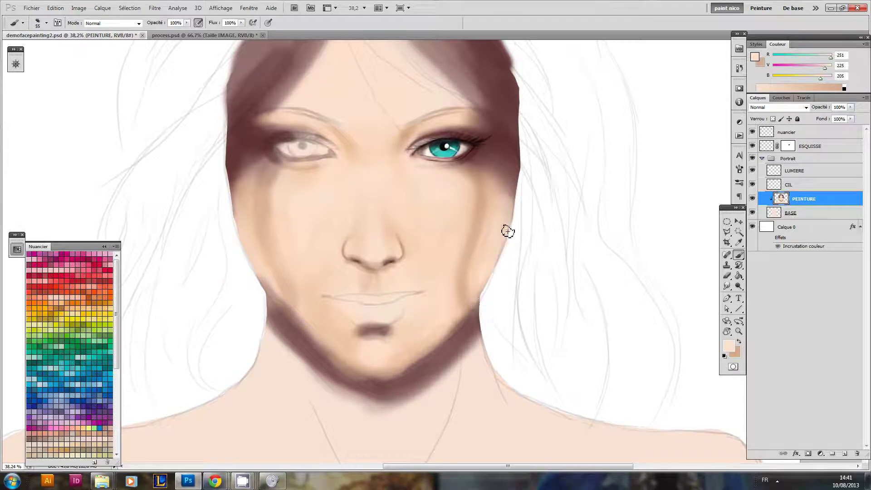
pyautogui.moveTo(511, 238); pyautogui.dragTo(445, 287)
pyautogui.moveTo(403, 226); pyautogui.dragTo(434, 226)
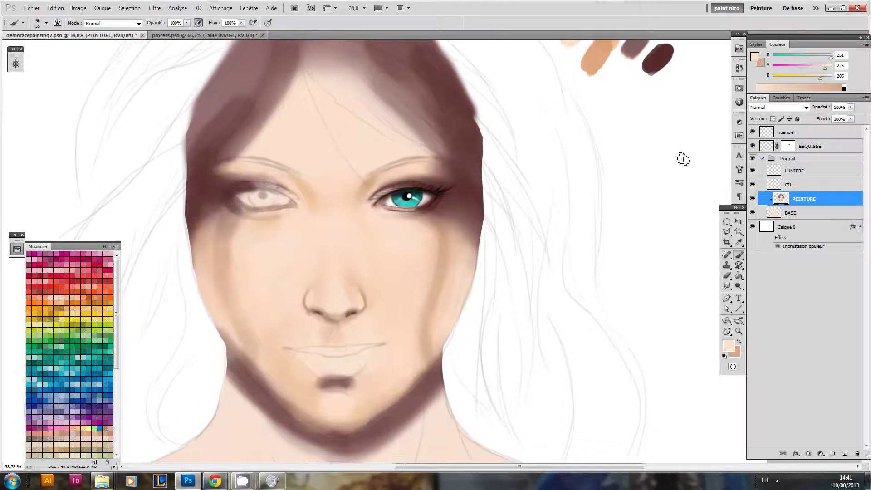
# Step: Paint in black on the ESQUISSE layer mask to hide the sketch lines around the nose, cheeks and jaw
pyautogui.click(789, 147)
pyautogui.moveTo(438, 308); pyautogui.dragTo(430, 266)
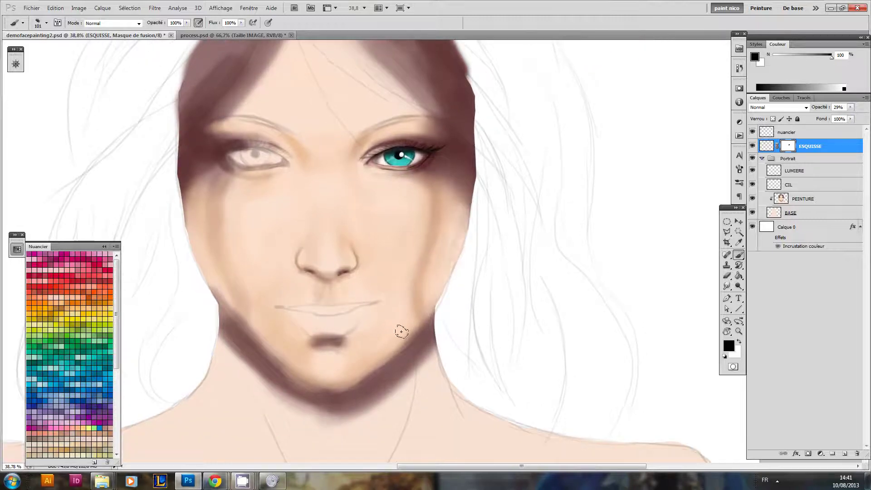
pyautogui.moveTo(339, 361); pyautogui.dragTo(352, 361)
pyautogui.moveTo(294, 259); pyautogui.dragTo(303, 266)
pyautogui.moveTo(354, 252); pyautogui.dragTo(394, 324)
pyautogui.moveTo(414, 293); pyautogui.dragTo(434, 238)
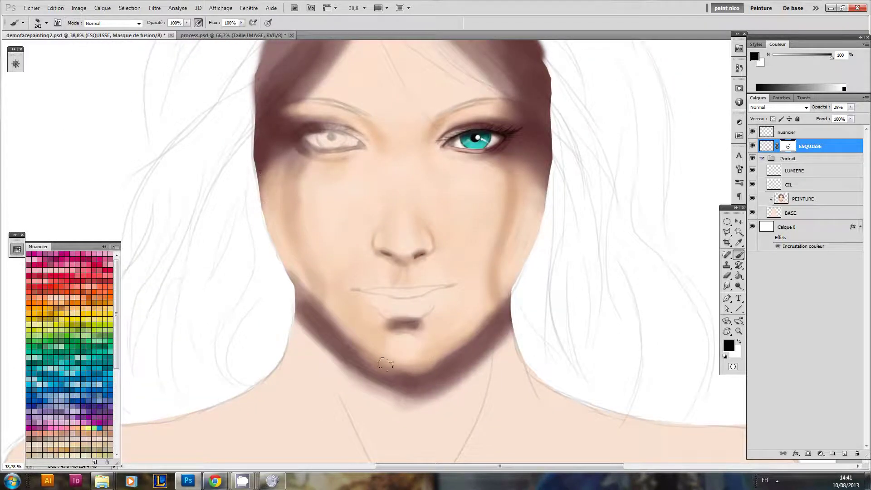
pyautogui.moveTo(443, 302)
pyautogui.mouseDown()
pyautogui.moveTo(422, 344)
pyautogui.moveTo(430, 291)
pyautogui.mouseUp()
pyautogui.moveTo(435, 313); pyautogui.dragTo(416, 312)
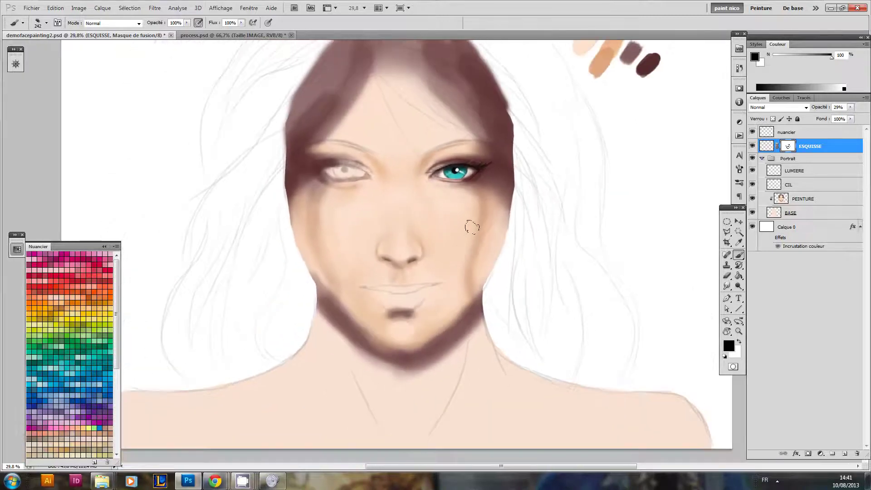
# Step: On the PEINTURE layer, sample the dark brown beside the right-side eye and deepen the shadow along the jaw on both sides
pyautogui.keyDown('alt'); pyautogui.click(509, 175); pyautogui.keyUp('alt')
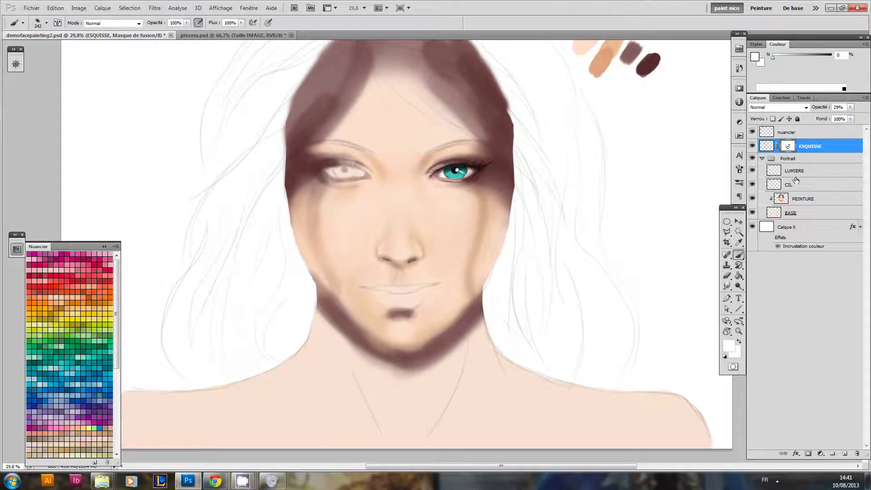
pyautogui.click(780, 198)
pyautogui.keyDown('alt'); pyautogui.click(431, 307); pyautogui.keyUp('alt')
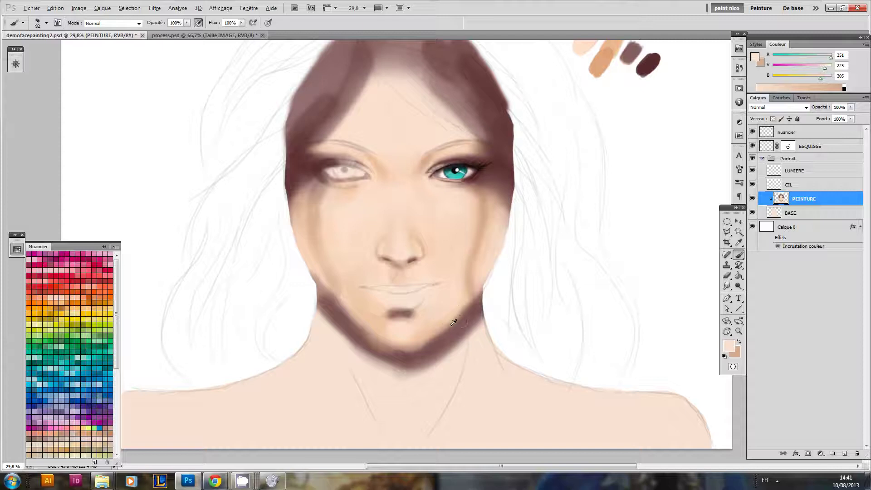
pyautogui.press('alt')
pyautogui.keyDown('alt'); pyautogui.click(505, 169); pyautogui.keyUp('alt')
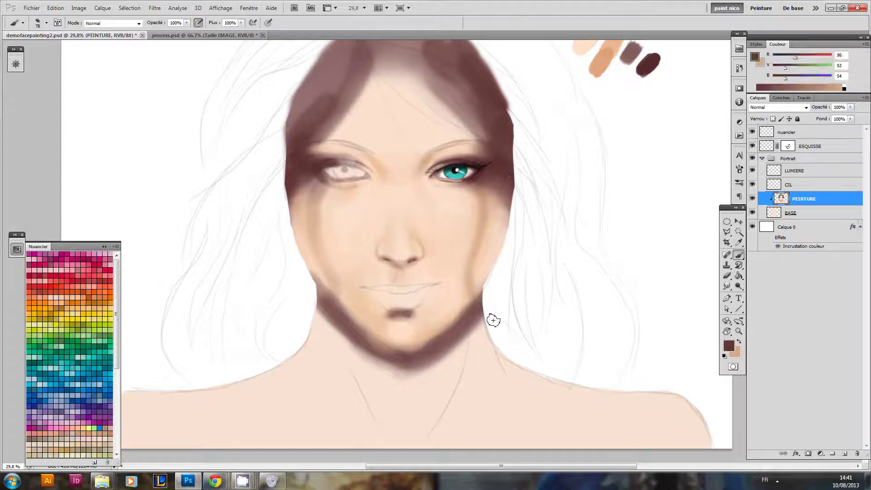
pyautogui.moveTo(484, 302)
pyautogui.mouseDown()
pyautogui.moveTo(420, 355)
pyautogui.moveTo(375, 345)
pyautogui.moveTo(398, 355)
pyautogui.moveTo(436, 343)
pyautogui.moveTo(398, 346)
pyautogui.mouseUp()
pyautogui.moveTo(317, 290)
pyautogui.mouseDown()
pyautogui.moveTo(386, 358)
pyautogui.moveTo(317, 293)
pyautogui.moveTo(382, 352)
pyautogui.moveTo(338, 323)
pyautogui.moveTo(405, 363)
pyautogui.moveTo(399, 359)
pyautogui.moveTo(420, 356)
pyautogui.mouseUp()
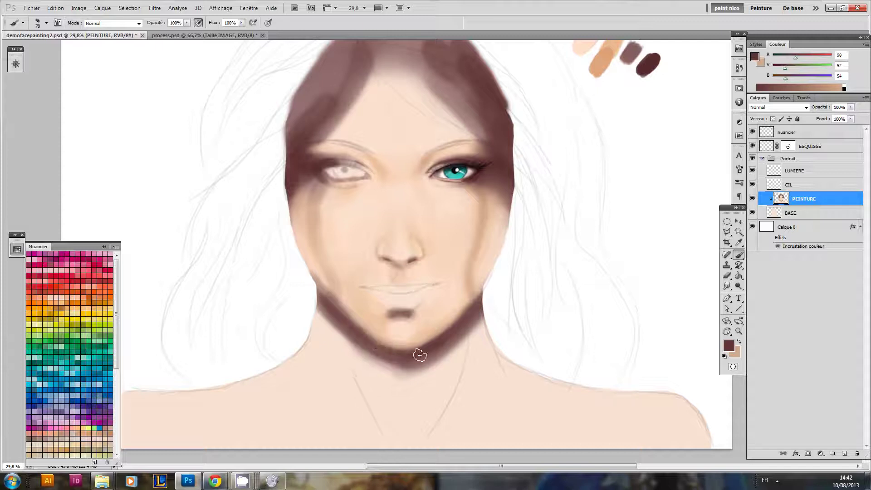
# Step: Enlarge the brush and shade the left-side jaw corner in tan, undoing the last stroke
pyautogui.press('x')
pyautogui.press(']')
pyautogui.press(']')
pyautogui.press(']')
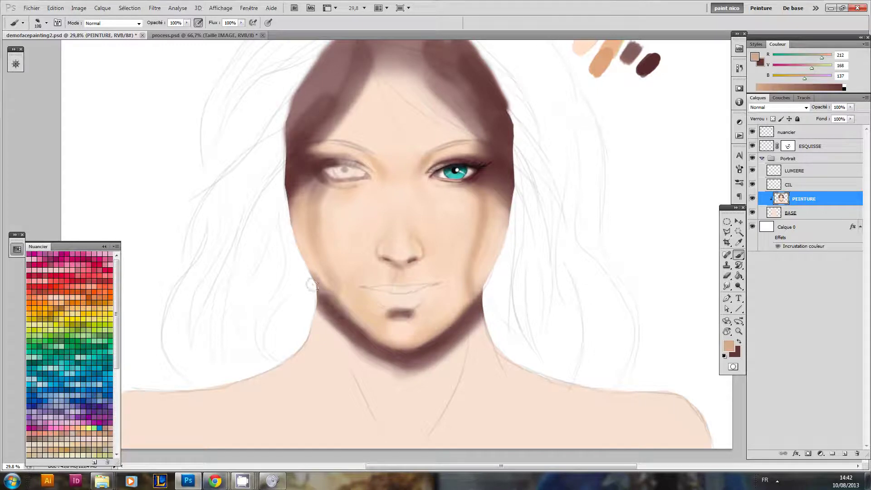
pyautogui.moveTo(307, 268); pyautogui.dragTo(341, 301)
pyautogui.hotkey('ctrl', 'z')
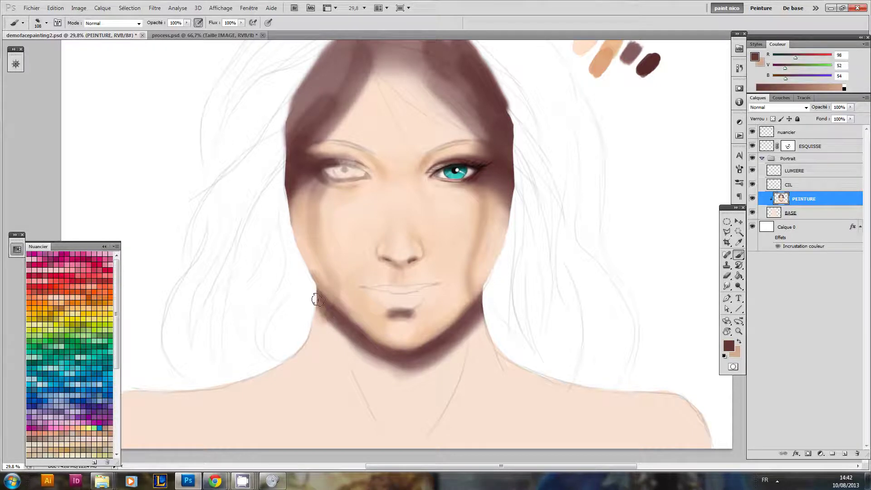
# Step: Sample the light skin tone of the left-side cheek and soften the upper end of the jaw shadow there
pyautogui.press('u')
pyautogui.press('i')
pyautogui.click(325, 237)
pyautogui.press('b')
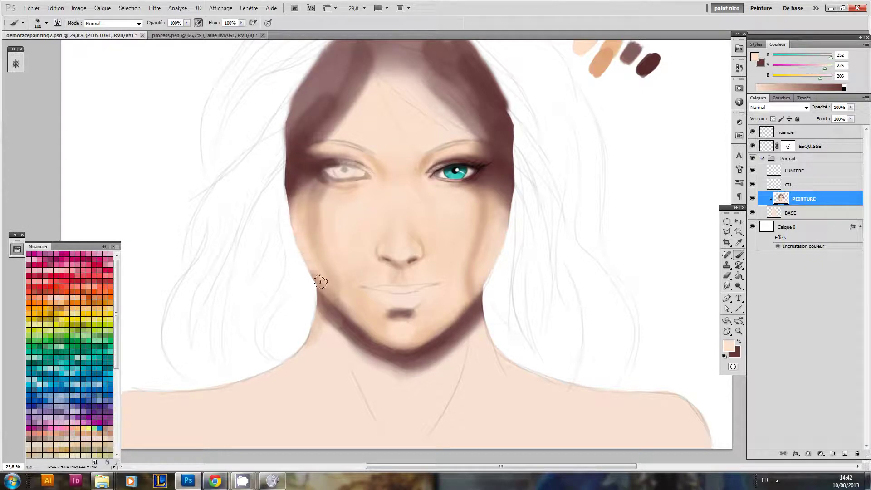
# Step: Shade the left-side cheek contour in tan sampled from the right-side cheek, and blend it with light skin tone
pyautogui.press('x')
pyautogui.press('i')
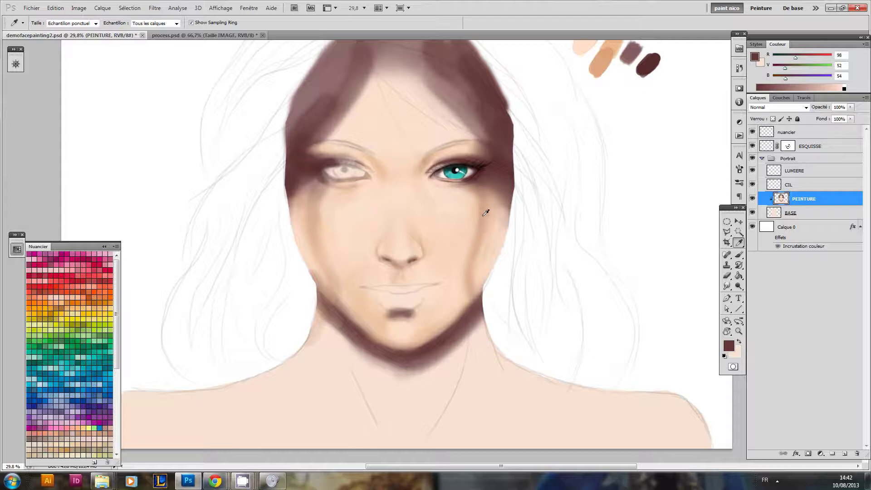
pyautogui.click(487, 212)
pyautogui.press('r')
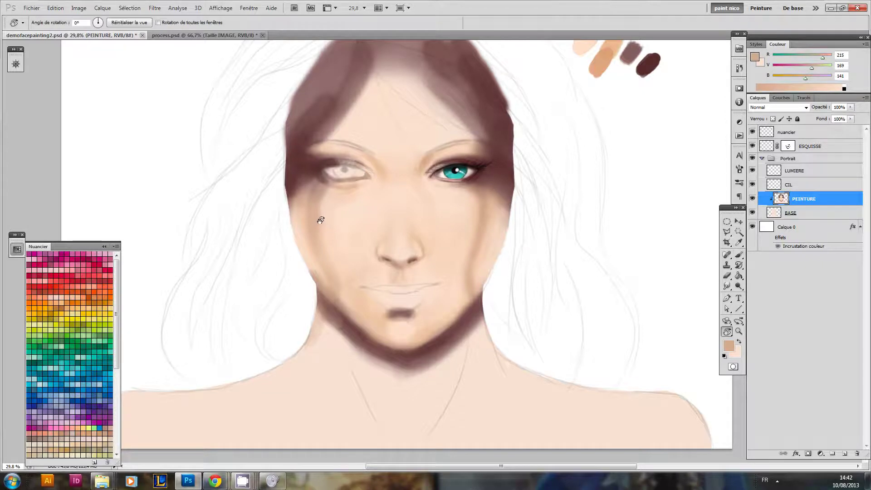
pyautogui.press('b')
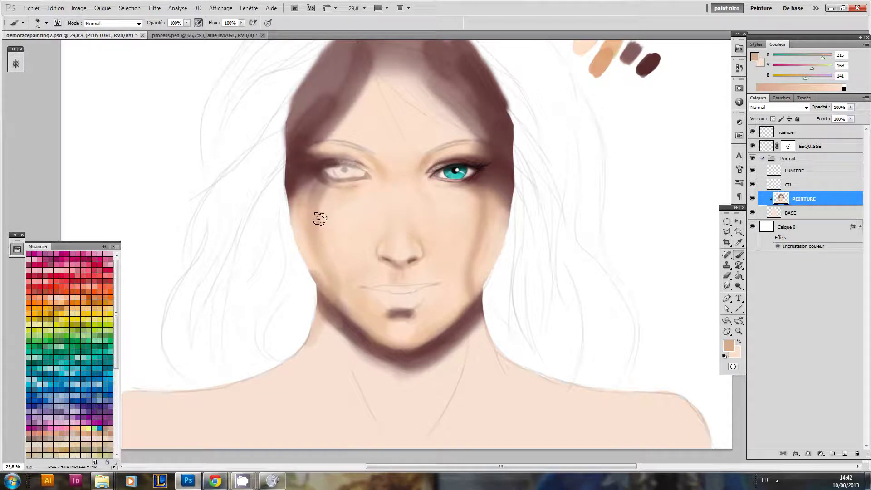
pyautogui.keyDown('alt'); pyautogui.click(308, 264); pyautogui.keyUp('alt')
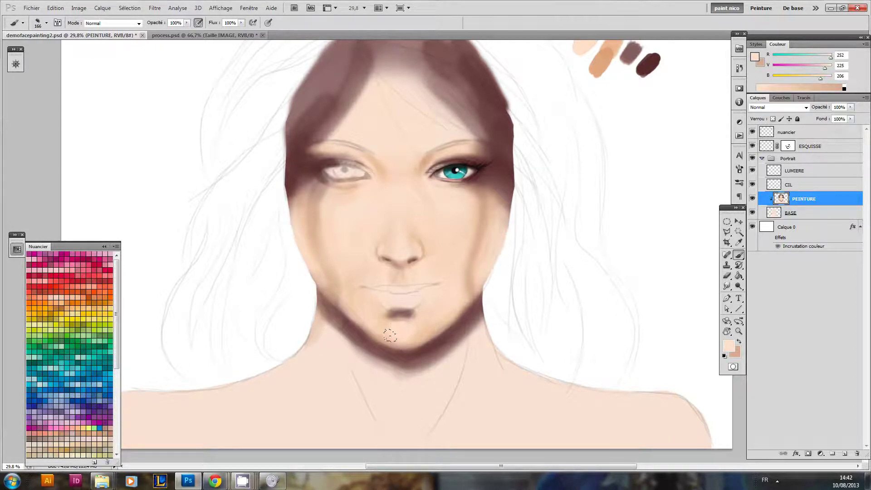
# Step: Add a new layer directly above the CIL layer in the Portrait group
pyautogui.moveTo(461, 218); pyautogui.dragTo(450, 257)
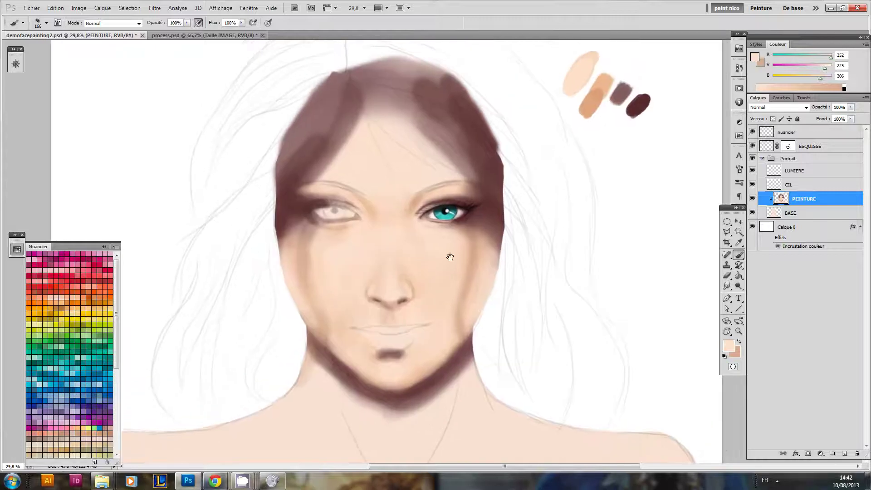
pyautogui.moveTo(475, 209); pyautogui.dragTo(455, 247)
pyautogui.moveTo(456, 227); pyautogui.dragTo(503, 253)
pyautogui.click(778, 186)
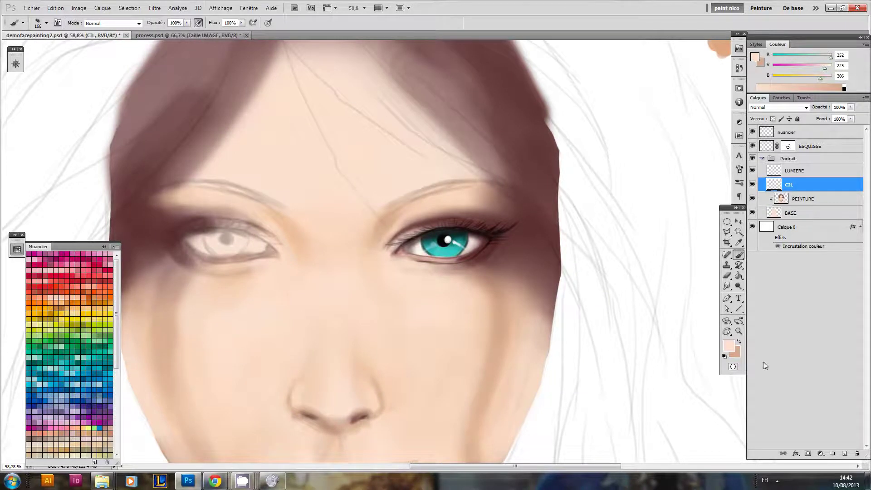
pyautogui.click(844, 455)
pyautogui.scroll(3, 544, 215)
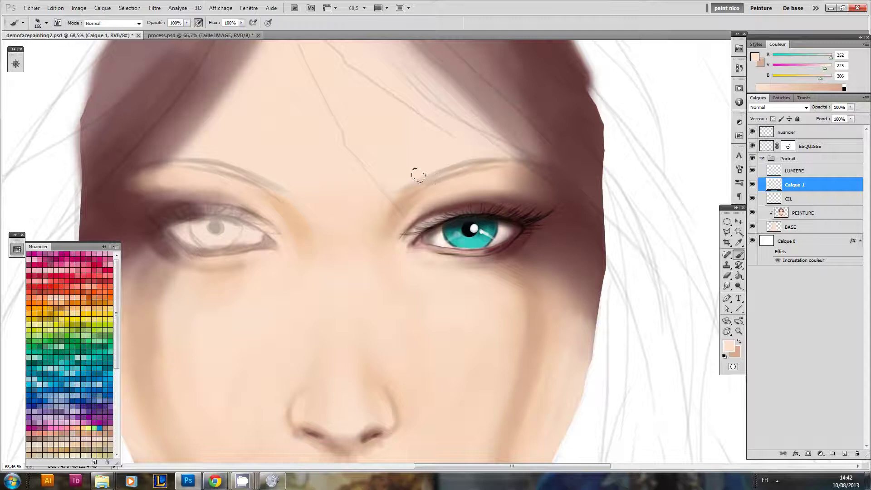
pyautogui.scroll(-3, 457, 197)
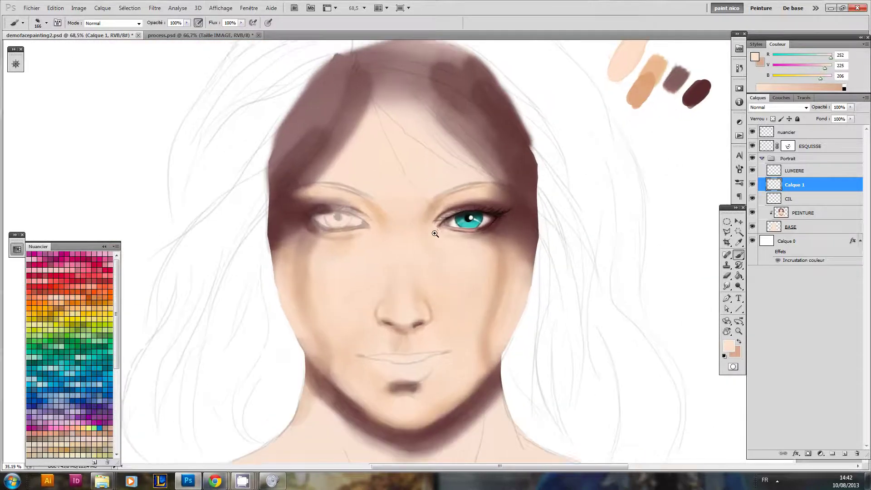
# Step: Sample the dark brown at the hairline and adjust the foreground colour to a deep red-brown, RGB 90, 28, 28
pyautogui.press('i')
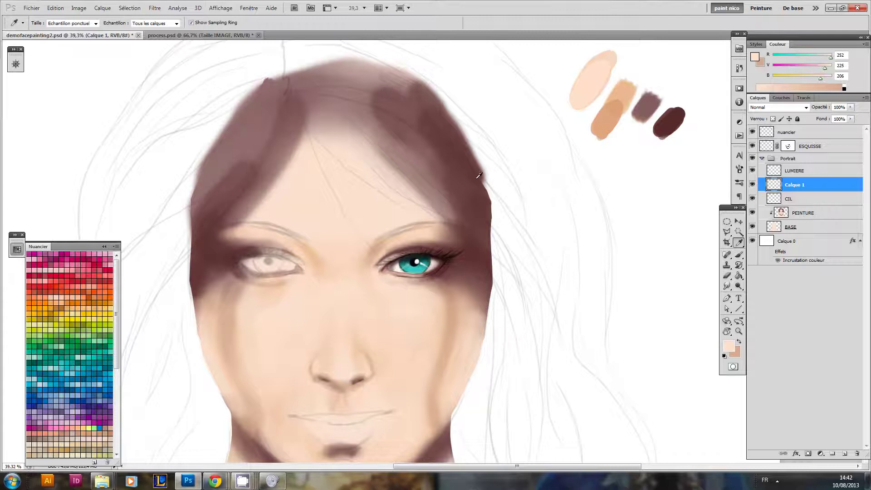
pyautogui.click(478, 177)
pyautogui.press('b')
pyautogui.scroll(2, 304, 323)
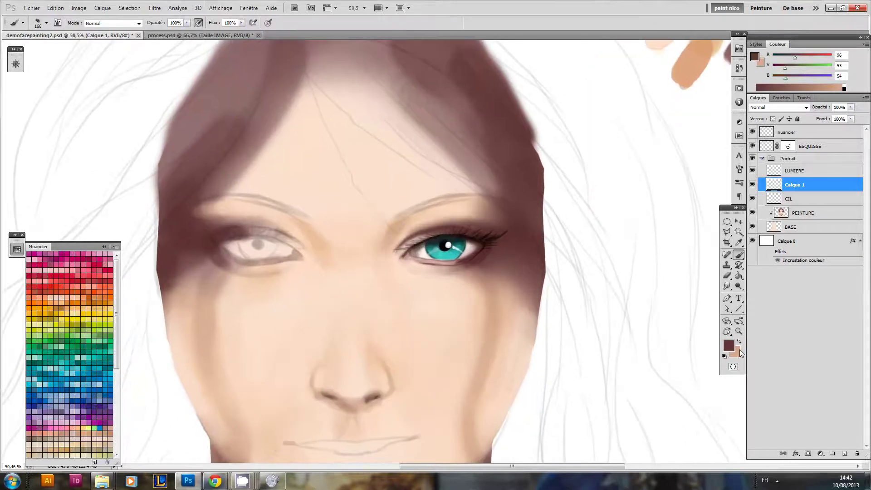
pyautogui.click(729, 346)
pyautogui.moveTo(149, 390); pyautogui.dragTo(150, 393)
pyautogui.moveTo(91, 350); pyautogui.dragTo(102, 352)
pyautogui.click(254, 271)
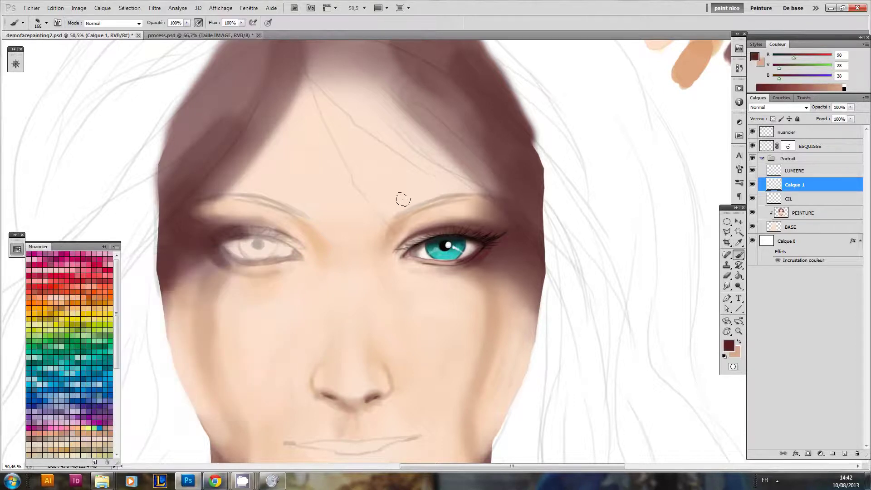
# Step: Paint the right-side eyebrow along its sketch line in deep red-brown with a size 31 brush, filling out its inner end
pyautogui.moveTo(410, 213)
pyautogui.mouseDown()
pyautogui.moveTo(443, 204)
pyautogui.moveTo(408, 219)
pyautogui.moveTo(412, 211)
pyautogui.moveTo(398, 223)
pyautogui.moveTo(477, 200)
pyautogui.moveTo(407, 222)
pyautogui.moveTo(439, 207)
pyautogui.mouseUp()
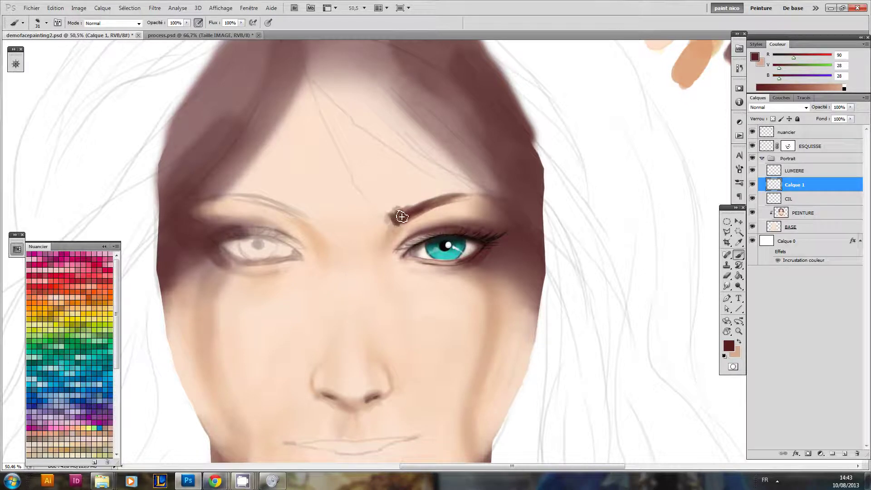
pyautogui.moveTo(409, 213)
pyautogui.mouseDown()
pyautogui.moveTo(492, 196)
pyautogui.moveTo(456, 200)
pyautogui.mouseUp()
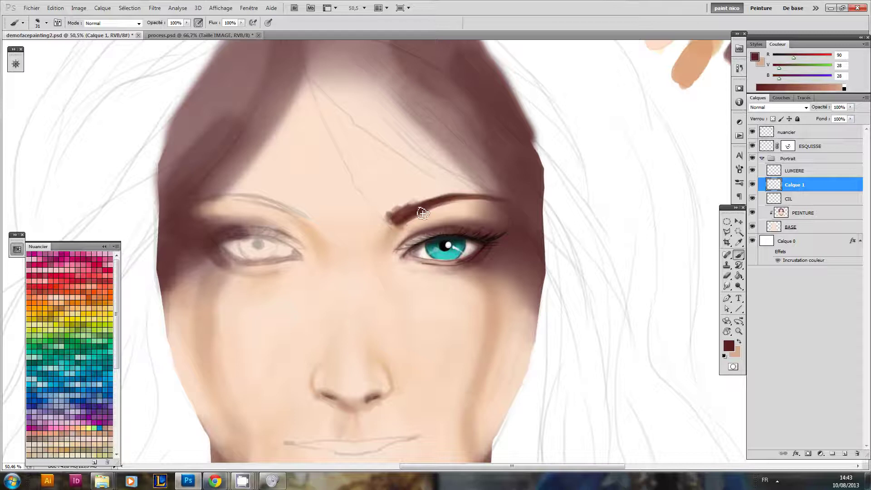
pyautogui.moveTo(479, 215); pyautogui.dragTo(406, 224)
pyautogui.moveTo(428, 269); pyautogui.dragTo(399, 277)
pyautogui.moveTo(451, 254); pyautogui.dragTo(445, 256)
pyautogui.moveTo(445, 255); pyautogui.dragTo(466, 229)
pyautogui.moveTo(465, 229); pyautogui.dragTo(423, 225)
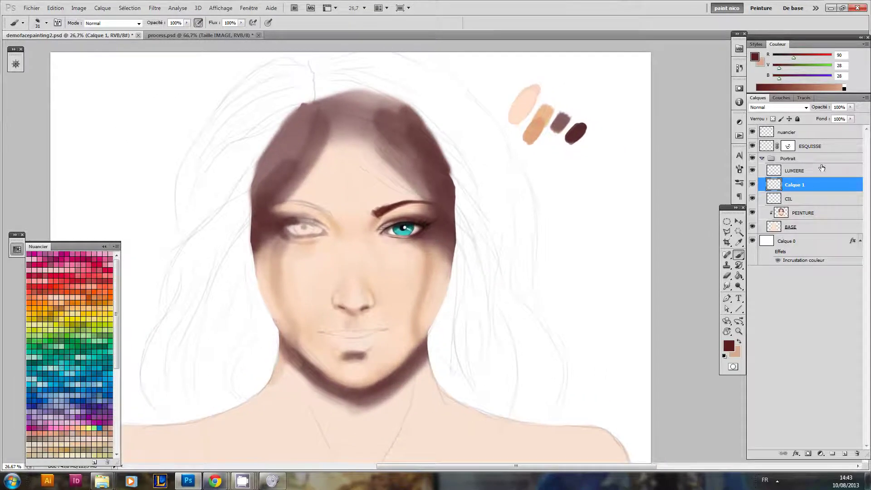
# Step: Rename the new eyebrow layer as SOURCIL
pyautogui.doubleClick(792, 186)
pyautogui.write('SOURCIL')
pyautogui.press('Return')
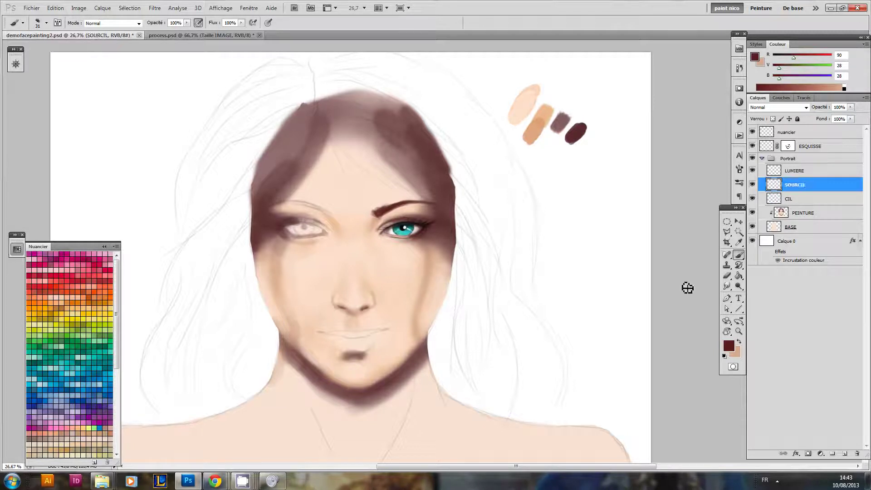
# Step: Select the PEINTURE layer and hide and show the CIL layer to check the eyelashes
pyautogui.click(781, 217)
pyautogui.click(752, 199)
pyautogui.click(753, 199)
pyautogui.click(753, 199)
pyautogui.click(753, 199)
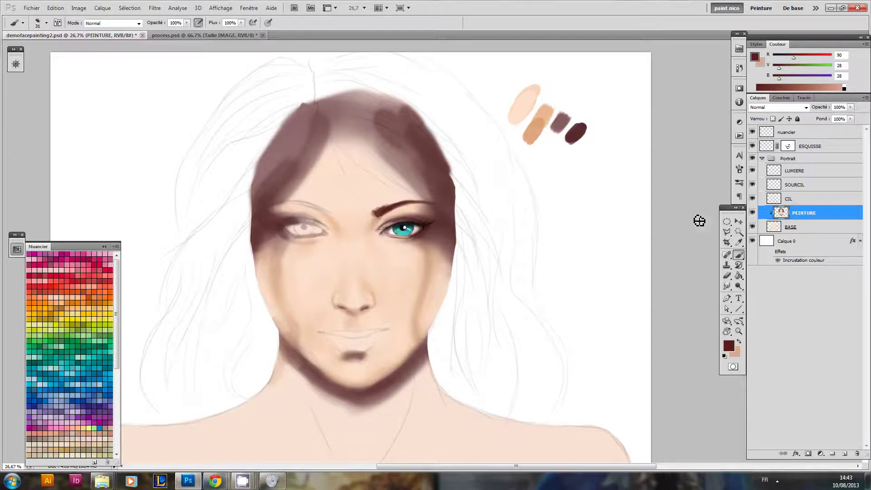
# Step: Outline the right-side eye together with its eyebrow area on the PEINTURE layer using the Lasso tool
pyautogui.moveTo(387, 254)
pyautogui.mouseDown()
pyautogui.moveTo(425, 273)
pyautogui.moveTo(453, 249)
pyautogui.moveTo(440, 249)
pyautogui.moveTo(426, 209)
pyautogui.moveTo(413, 253)
pyautogui.mouseUp()
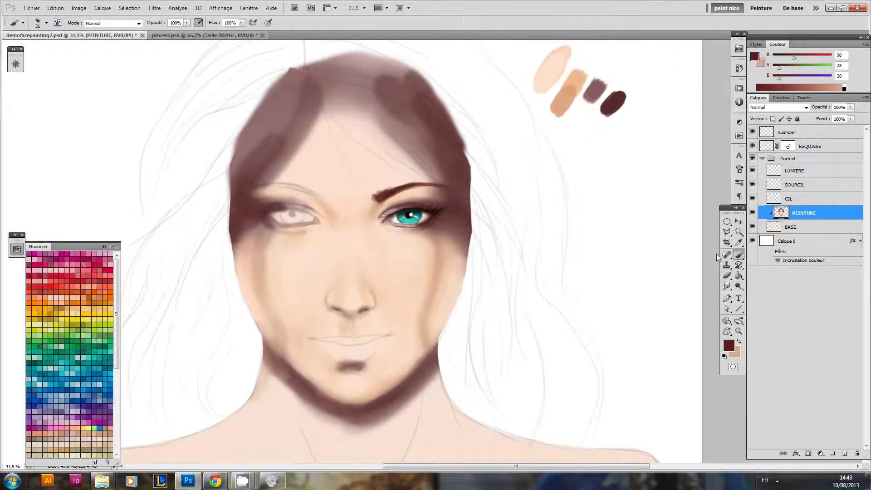
pyautogui.moveTo(375, 212); pyautogui.dragTo(394, 232)
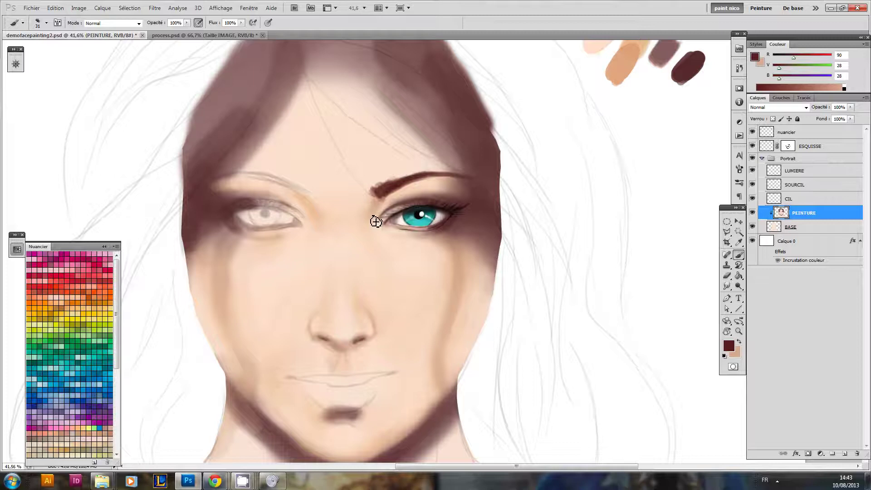
pyautogui.press('l')
pyautogui.click(727, 231)
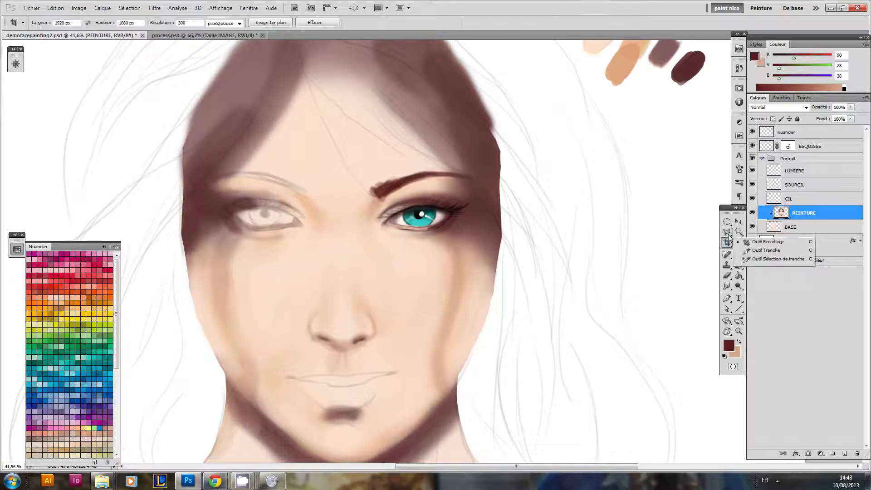
pyautogui.click(751, 233)
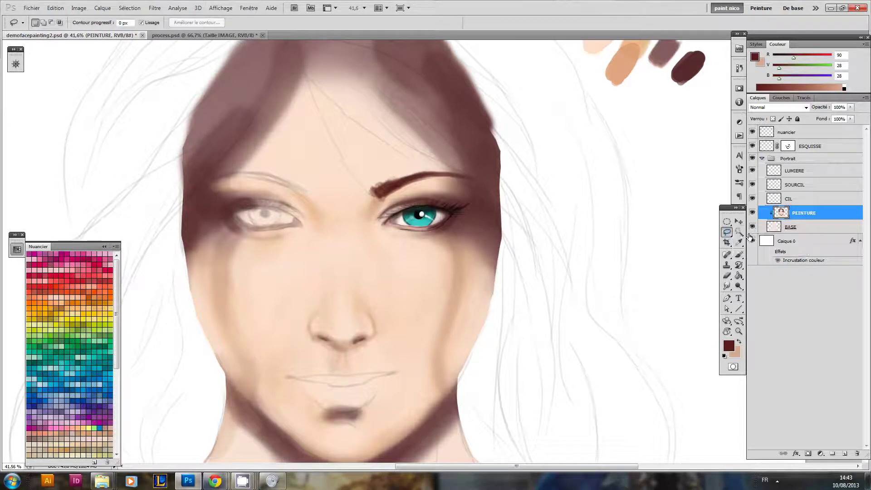
pyautogui.moveTo(364, 176)
pyautogui.mouseDown()
pyautogui.moveTo(371, 233)
pyautogui.moveTo(414, 258)
pyautogui.moveTo(469, 243)
pyautogui.moveTo(489, 207)
pyautogui.moveTo(487, 177)
pyautogui.moveTo(454, 161)
pyautogui.moveTo(400, 164)
pyautogui.moveTo(372, 169)
pyautogui.mouseUp()
pyautogui.moveTo(284, 239); pyautogui.dragTo(395, 234)
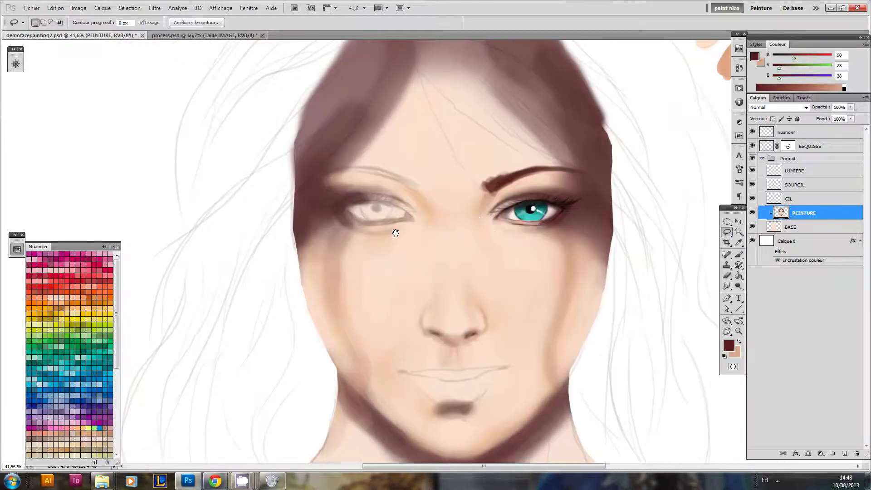
# Step: Copy the selected eye area to its own layer and place it, mirrored horizontally, over the left-side eye
pyautogui.scroll(2, 402, 224)
pyautogui.scroll(-1, 405, 222)
pyautogui.scroll(-3, 406, 221)
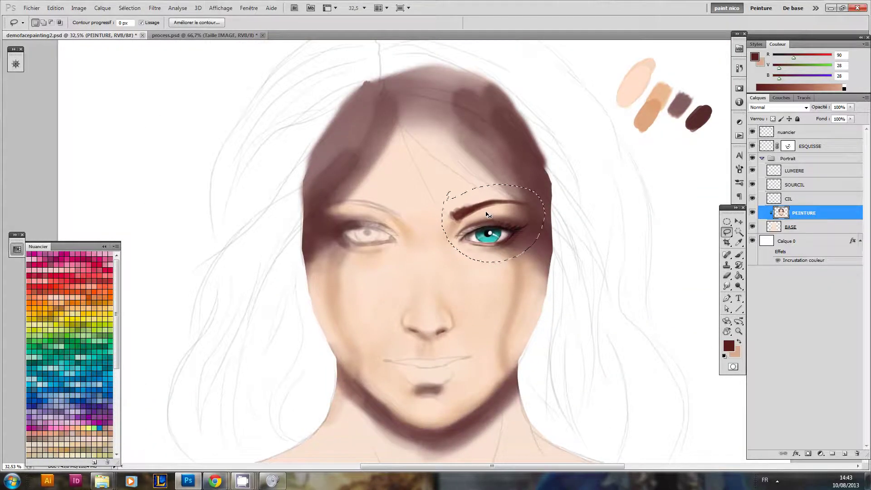
pyautogui.hotkey('ctrl', 'j')
pyautogui.press('v')
pyautogui.moveTo(575, 230); pyautogui.dragTo(504, 236)
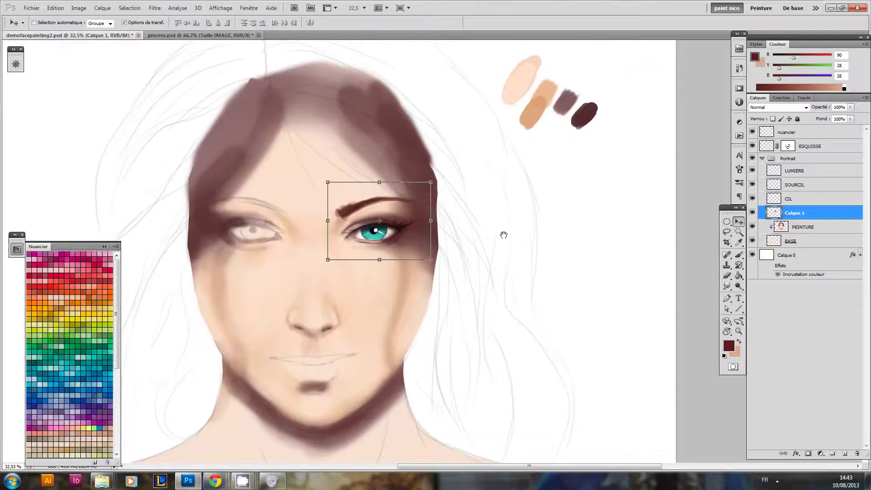
pyautogui.scroll(-2, 504, 236)
pyautogui.moveTo(372, 245); pyautogui.dragTo(566, 236)
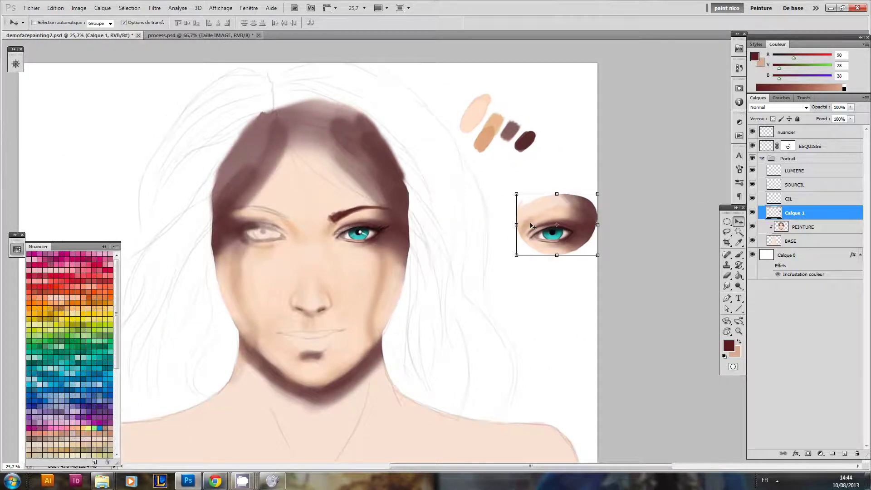
pyautogui.moveTo(517, 225); pyautogui.dragTo(395, 262)
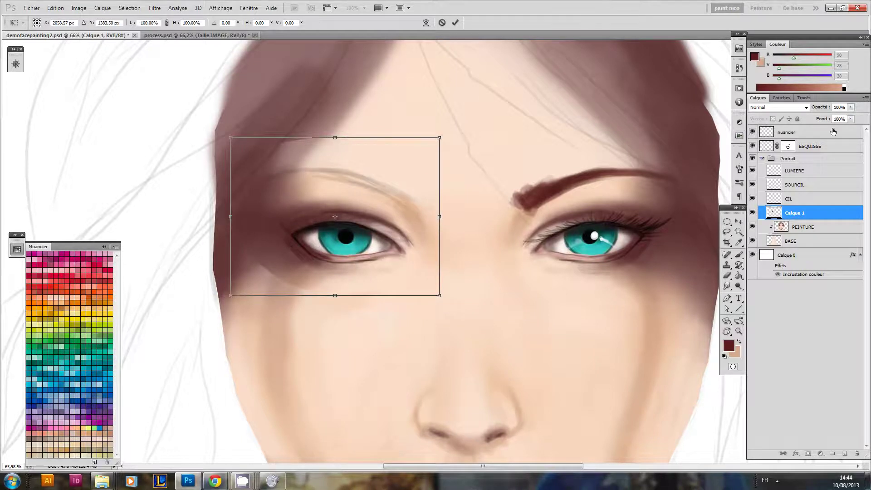
pyautogui.press('Return')
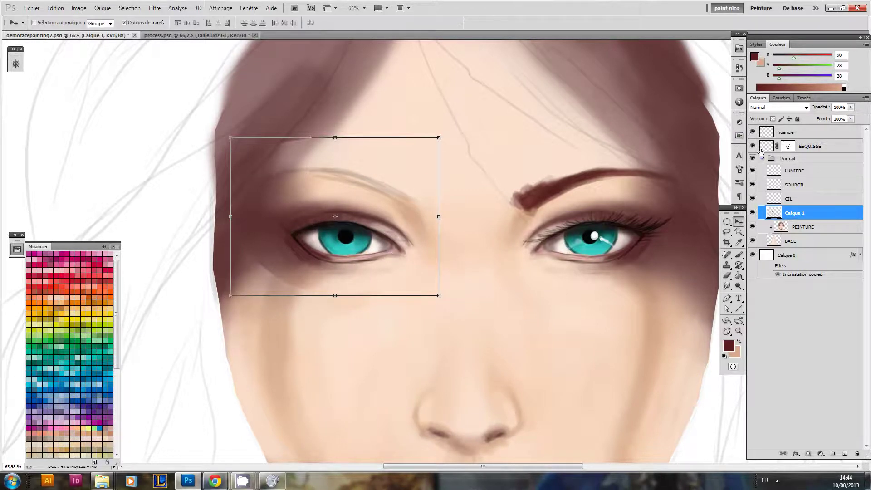
# Step: Raise the ESQUISSE layer's opacity to 100% and nudge the mirrored eye upward to align it with the sketched left-side eye
pyautogui.click(810, 146)
pyautogui.moveTo(831, 117); pyautogui.dragTo(863, 116)
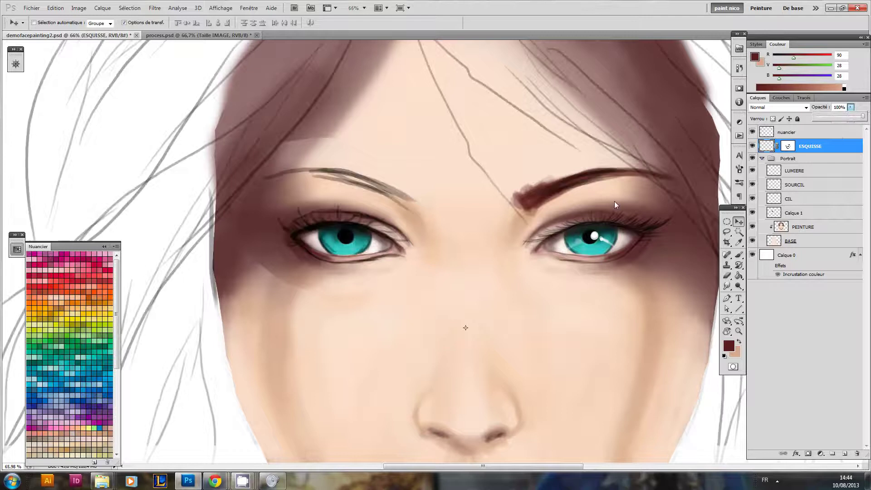
pyautogui.click(790, 213)
pyautogui.moveTo(382, 264); pyautogui.dragTo(383, 266)
pyautogui.press('Up')
pyautogui.press('Up')
pyautogui.press('Up')
pyautogui.press('Up')
pyautogui.press('Up')
pyautogui.press('Up')
pyautogui.press('Up')
pyautogui.press('Up')
pyautogui.press('Up')
pyautogui.press('Up')
pyautogui.press('Up')
pyautogui.press('Up')
pyautogui.press('Up')
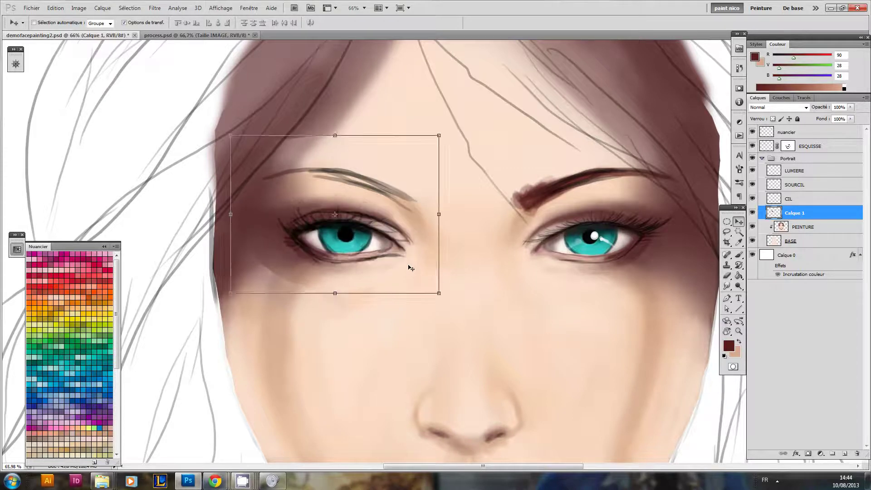
pyautogui.moveTo(411, 262); pyautogui.dragTo(407, 268)
pyautogui.moveTo(407, 268); pyautogui.dragTo(392, 268)
# Step: Clip the mirrored eye layer like PEINTURE and merge it down into PEINTURE, toggling the layer's visibility to check
pyautogui.click(781, 226)
pyautogui.click(777, 216)
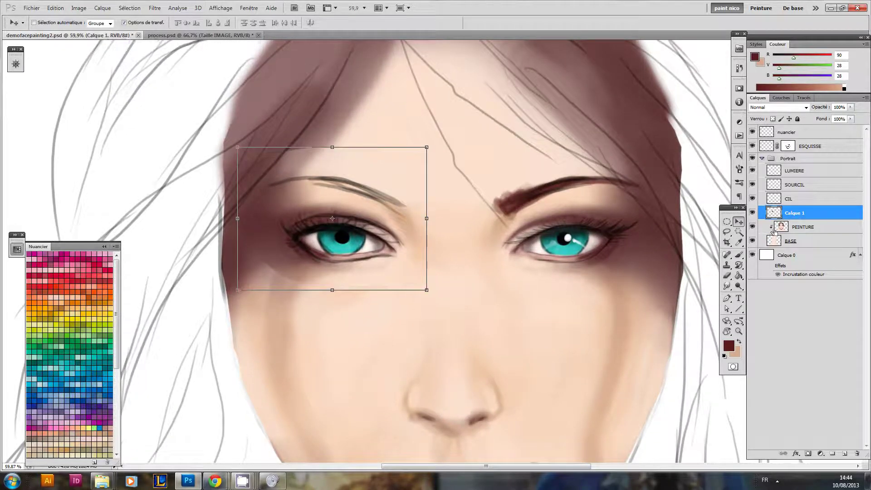
pyautogui.click(778, 225)
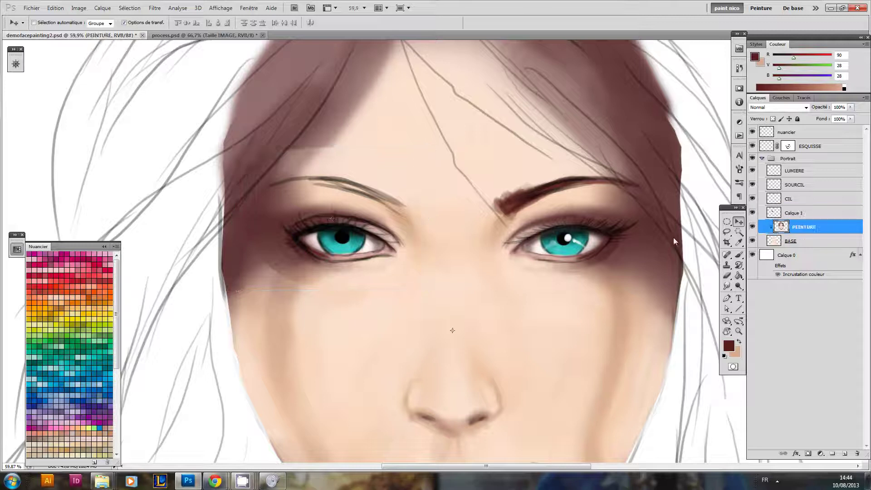
pyautogui.keyDown('alt'); pyautogui.click(789, 219); pyautogui.keyUp('alt')
pyautogui.click(783, 215)
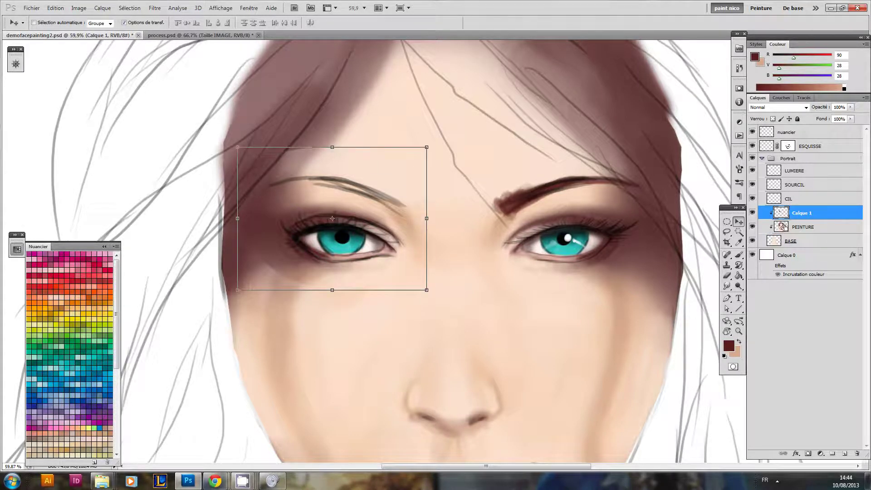
pyautogui.hotkey('ctrl', 'e')
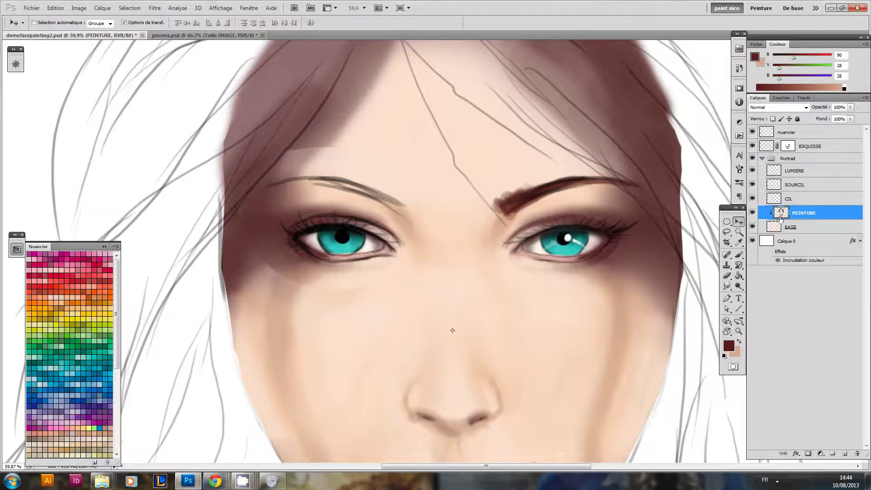
pyautogui.click(753, 213)
pyautogui.click(753, 213)
# Step: Paint black on the ESQUISSE layer mask with a larger brush to hide the sketch lines around the left-side eye
pyautogui.click(789, 147)
pyautogui.press('b')
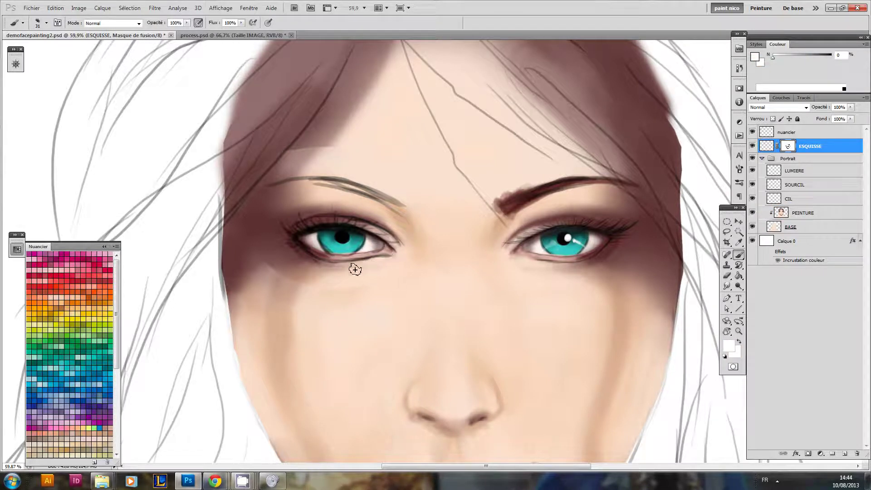
pyautogui.press('d')
pyautogui.press('x')
pyautogui.moveTo(390, 257)
pyautogui.mouseDown()
pyautogui.moveTo(295, 232)
pyautogui.moveTo(349, 245)
pyautogui.moveTo(344, 222)
pyautogui.mouseUp()
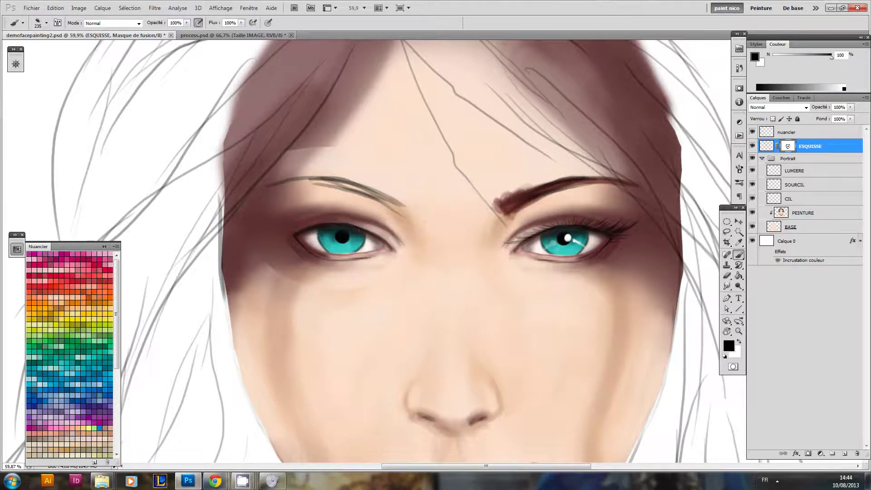
pyautogui.moveTo(390, 234); pyautogui.dragTo(423, 242)
# Step: Duplicate the LUMIERE and SOURCIL layers and merge the copies into a single layer
pyautogui.click(781, 172)
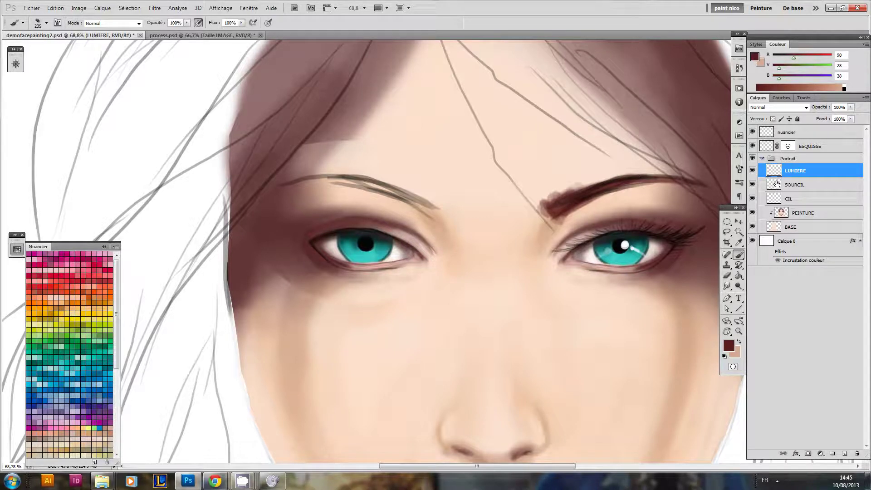
pyautogui.click(778, 186)
pyautogui.keyDown('shift'); pyautogui.click(778, 176); pyautogui.keyUp('shift')
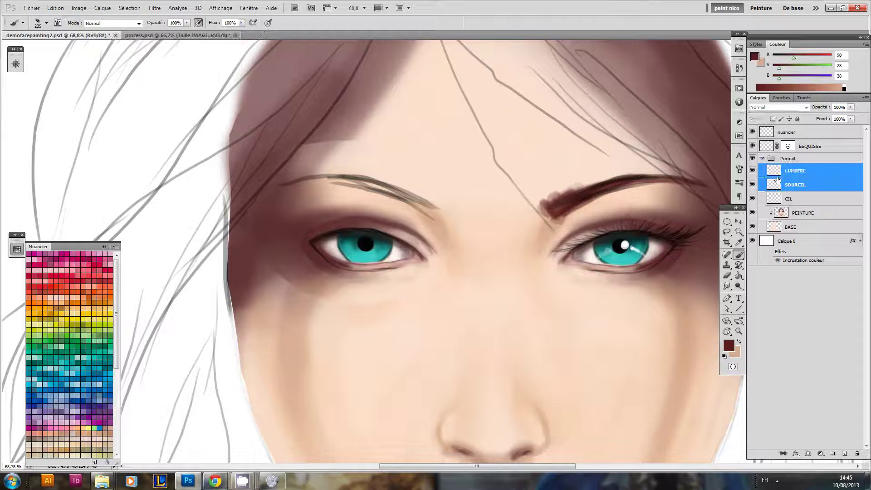
pyautogui.moveTo(774, 187); pyautogui.dragTo(777, 180)
pyautogui.hotkey('ctrl', 'e')
# Step: Move the merged eyebrow and highlight copy onto the blank canvas to the right of the portrait
pyautogui.moveTo(594, 225); pyautogui.dragTo(560, 250)
pyautogui.moveTo(644, 270); pyautogui.dragTo(439, 283)
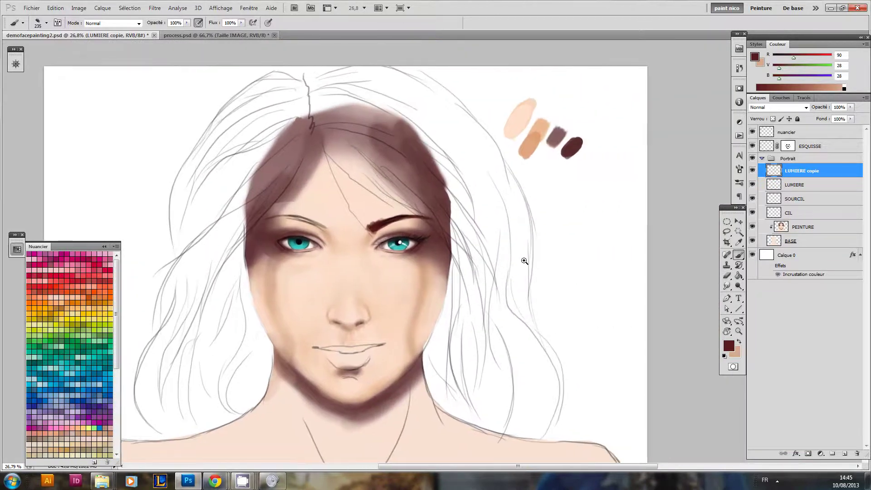
pyautogui.moveTo(525, 260); pyautogui.dragTo(543, 261)
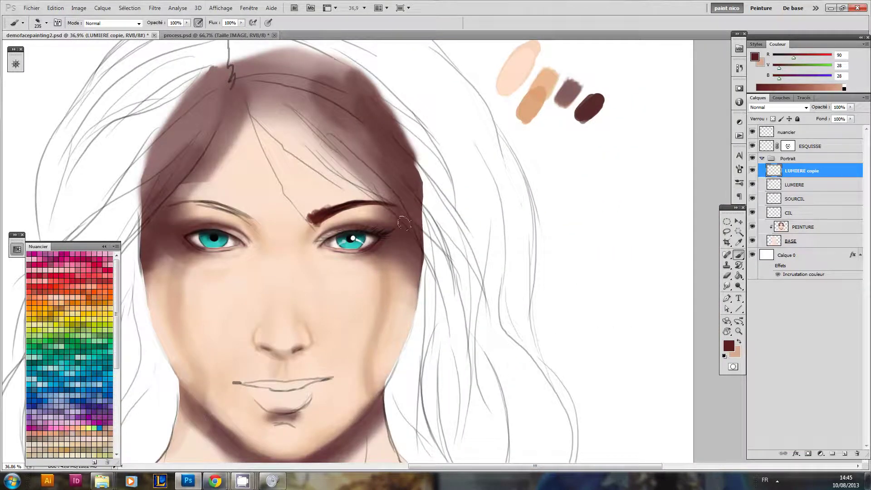
pyautogui.press('v')
pyautogui.moveTo(402, 243)
pyautogui.mouseDown()
pyautogui.moveTo(655, 241)
pyautogui.moveTo(671, 233)
pyautogui.mouseUp()
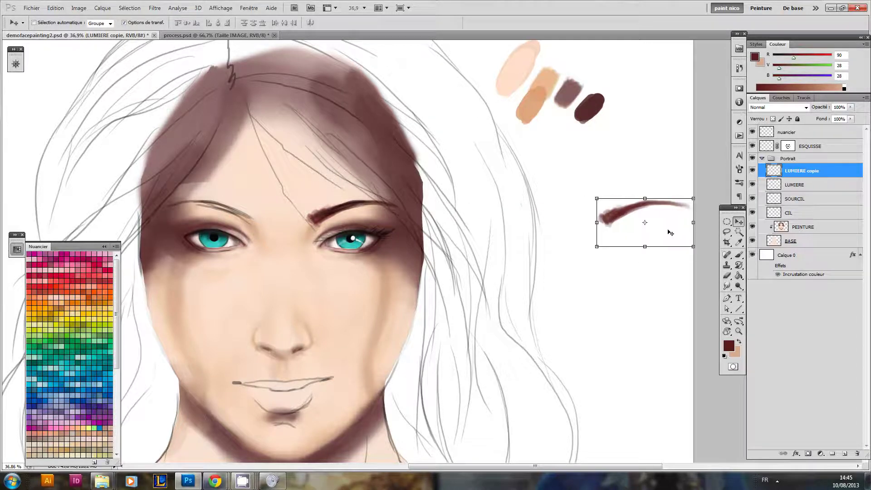
# Step: Mirror the LUMIERE copie layer horizontally and position its eyebrow over the left eye of the portrait
pyautogui.moveTo(596, 222)
pyautogui.mouseDown()
pyautogui.moveTo(686, 238)
pyautogui.moveTo(270, 239)
pyautogui.moveTo(245, 247)
pyautogui.moveTo(305, 254)
pyautogui.mouseUp()
pyautogui.press('Return')
pyautogui.moveTo(305, 253); pyautogui.dragTo(375, 242)
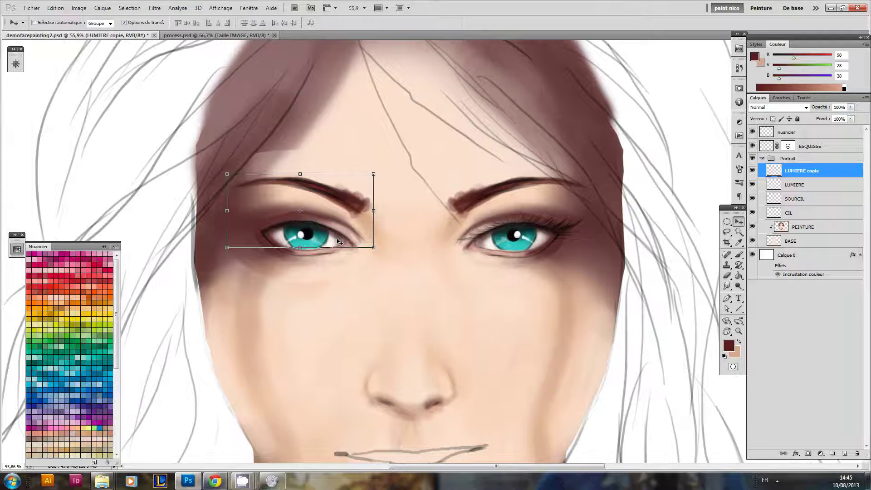
# Step: Erase the mirrored white highlight from the left eye on the LUMIERE copie layer, using a hard round eraser
pyautogui.press('e')
pyautogui.rightClick(303, 242)
pyautogui.click(520, 346)
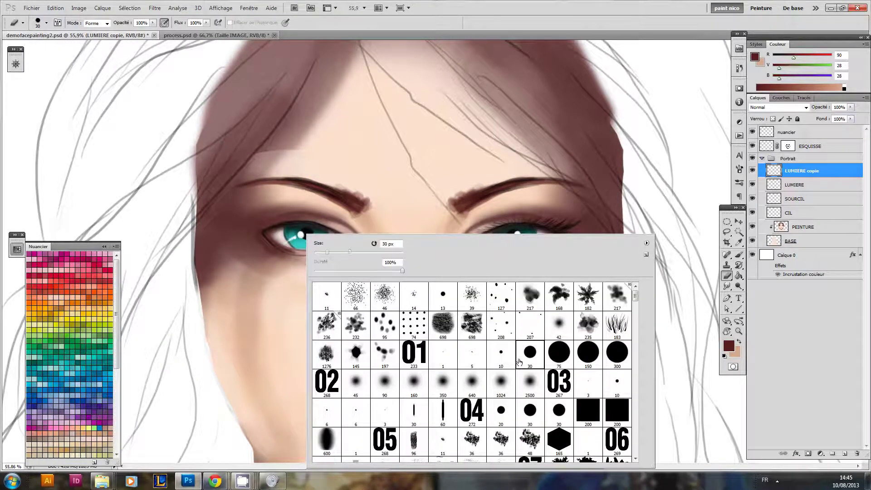
pyautogui.moveTo(273, 276); pyautogui.dragTo(274, 277)
pyautogui.moveTo(294, 244); pyautogui.dragTo(325, 243)
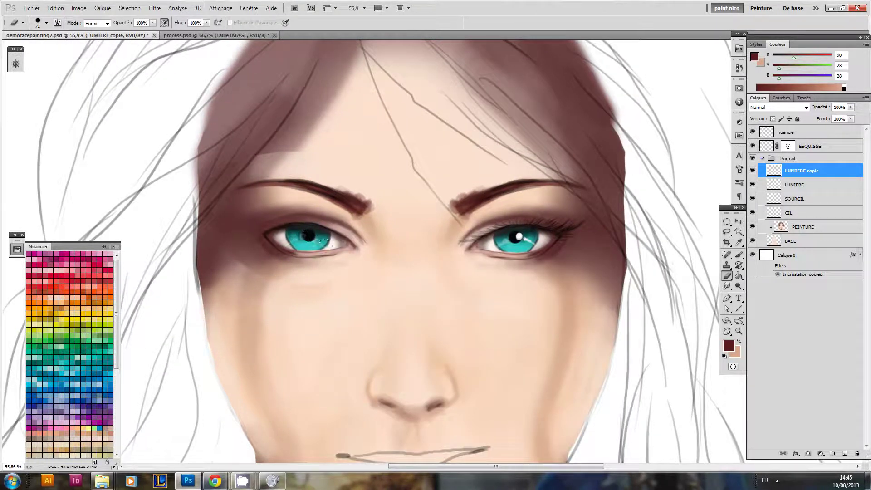
# Step: Duplicate the LUMIERE layer and move the copied highlight onto the left eye
pyautogui.click(791, 187)
pyautogui.moveTo(589, 227); pyautogui.dragTo(470, 238)
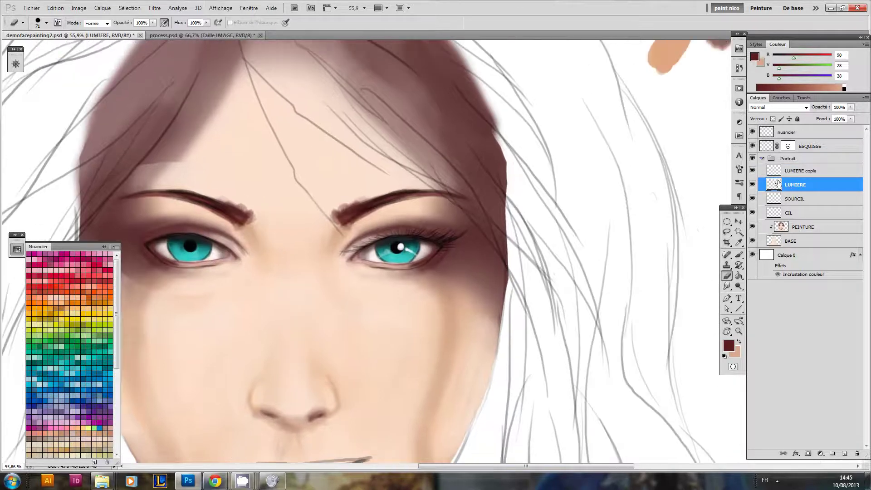
pyautogui.hotkey('ctrl', 'j')
pyautogui.press('v')
pyautogui.moveTo(406, 293); pyautogui.dragTo(554, 278)
pyautogui.moveTo(560, 242); pyautogui.dragTo(349, 237)
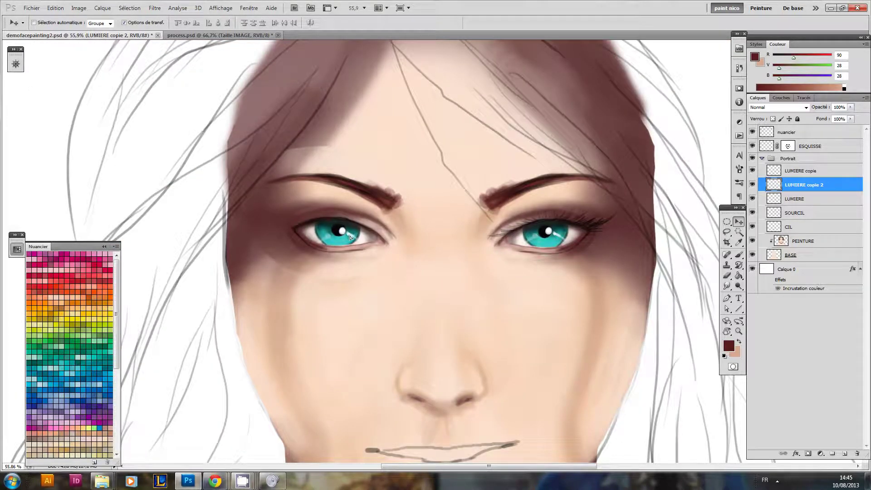
# Step: On the PEINTURE layer, sample the dark brown eye shadow (R 92, G 50, B 50) and the light cheek skin (R 248, G 215, B 189)
pyautogui.scroll(-5, 417, 249)
pyautogui.press('b')
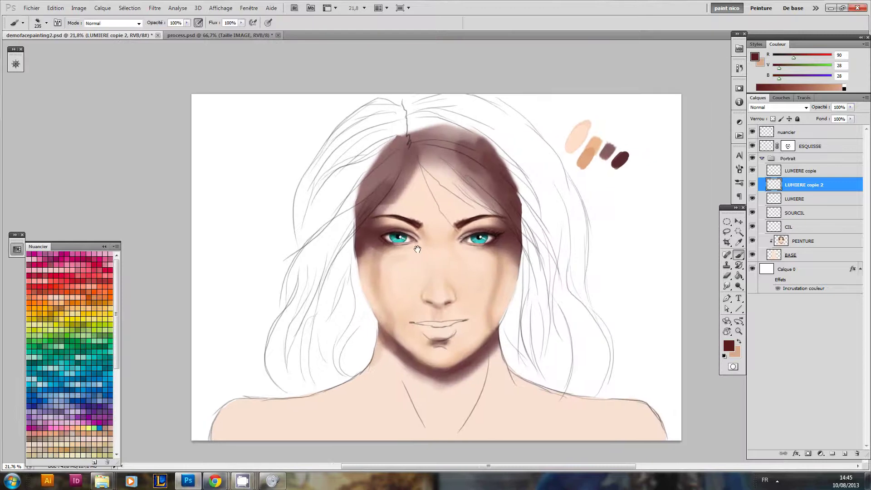
pyautogui.scroll(4, 417, 250)
pyautogui.scroll(-3, 415, 247)
pyautogui.scroll(3, 422, 253)
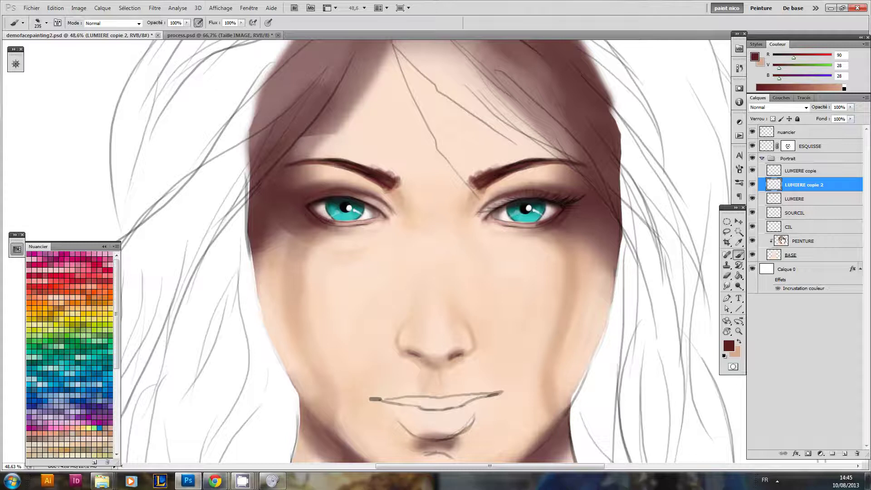
pyautogui.click(784, 242)
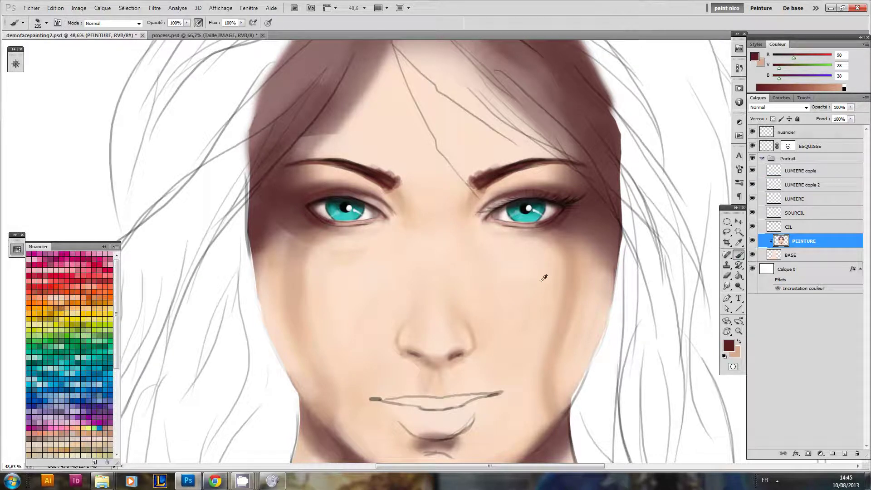
pyautogui.press('i')
pyautogui.click(523, 260)
pyautogui.click(287, 195)
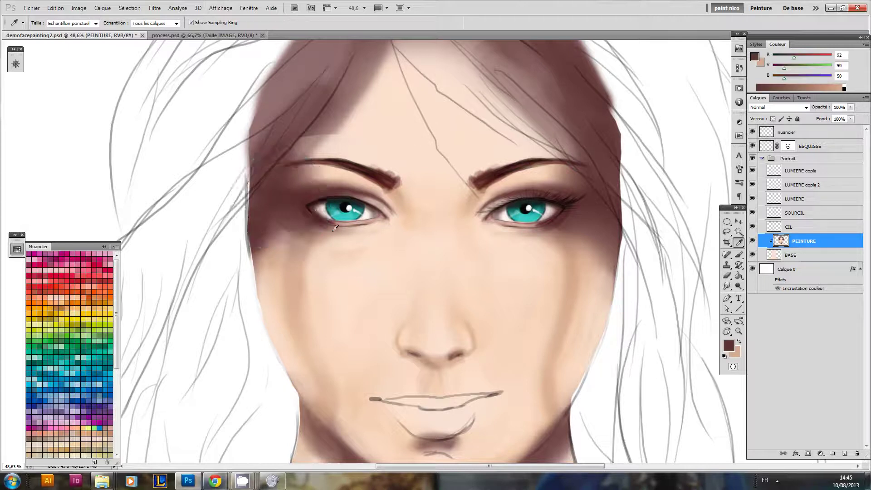
pyautogui.click(357, 250)
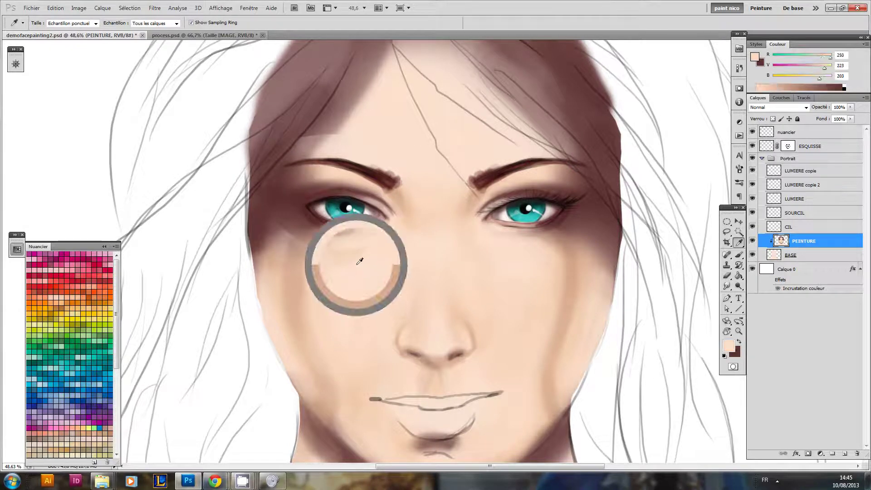
# Step: Switch from the regular brush to the Mixer Brush tool for blending the face
pyautogui.scroll(-3, 382, 242)
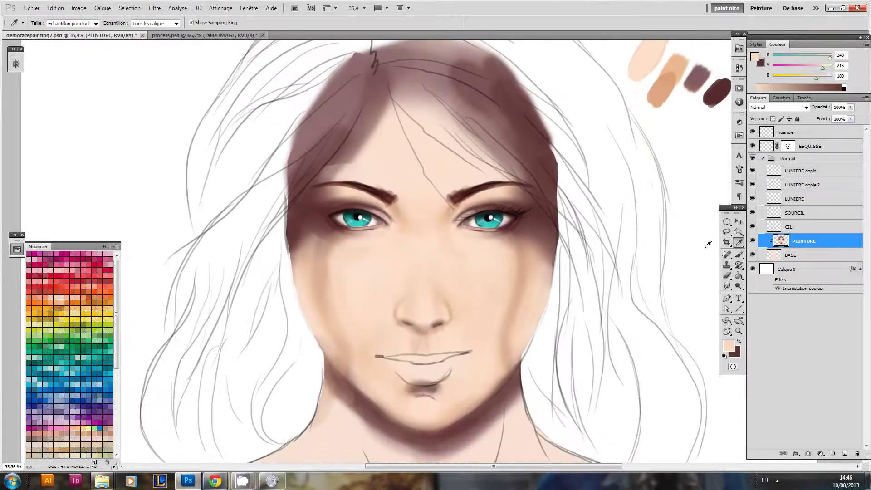
pyautogui.click(732, 256)
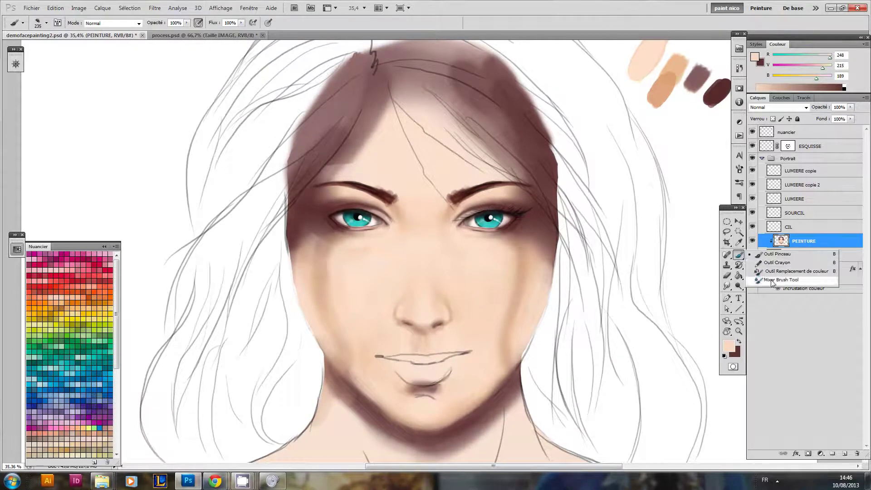
pyautogui.click(772, 281)
pyautogui.scroll(3, 430, 240)
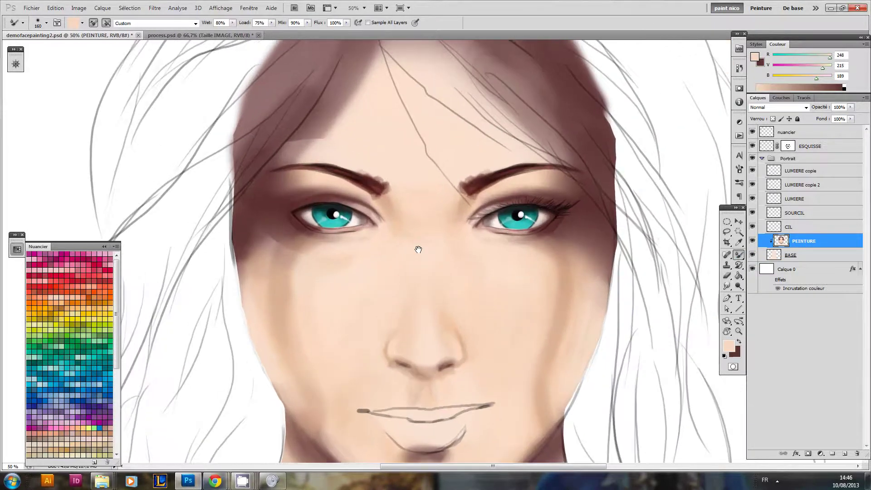
pyautogui.scroll(-2, 422, 264)
pyautogui.hotkey('shift', 'b')
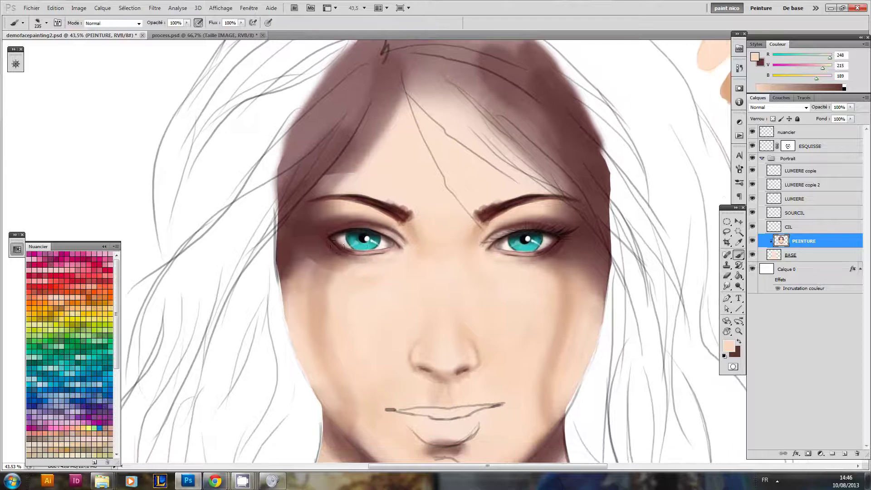
pyautogui.rightClick(738, 256)
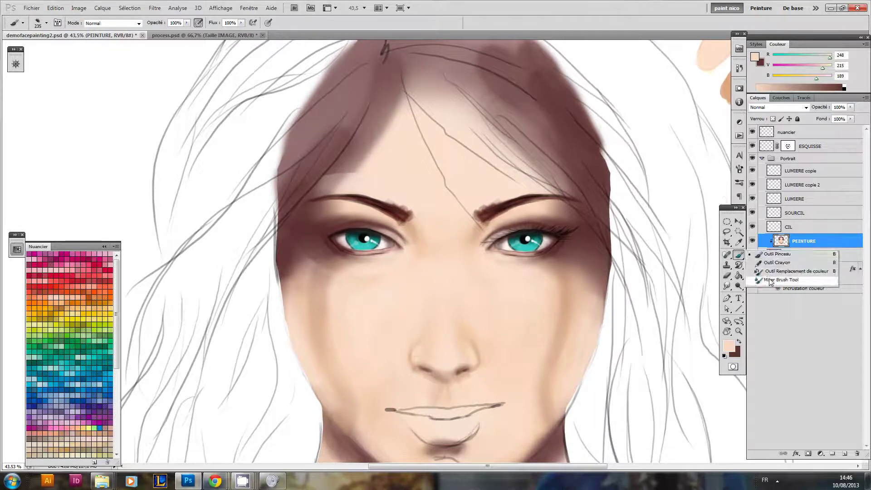
pyautogui.click(771, 280)
# Step: Set the Mixer Brush to 110 px and blend the hard shadow edge above the left eyebrow with dark brown
pyautogui.moveTo(476, 289); pyautogui.dragTo(478, 289)
pyautogui.keyDown('alt'); pyautogui.click(401, 216); pyautogui.keyUp('alt')
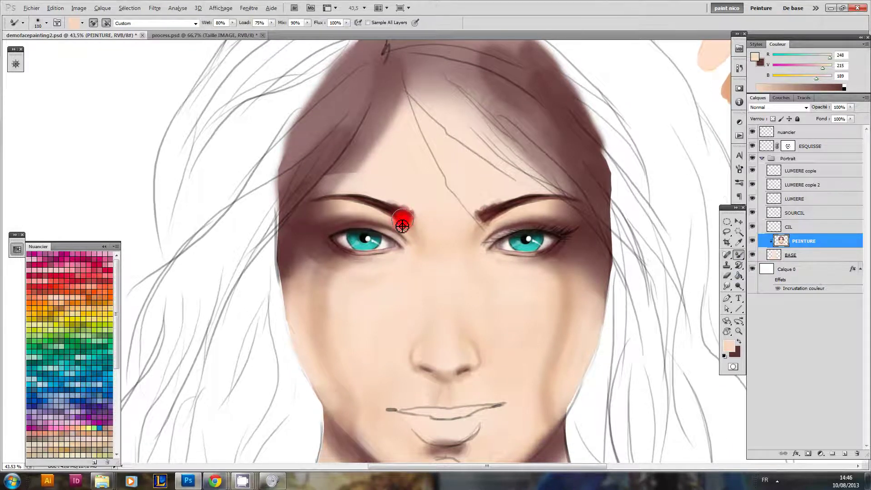
pyautogui.press('[')
pyautogui.press('[')
pyautogui.press('[')
pyautogui.press('[')
pyautogui.press('[')
pyautogui.moveTo(335, 154)
pyautogui.mouseDown()
pyautogui.moveTo(318, 172)
pyautogui.moveTo(332, 158)
pyautogui.moveTo(343, 171)
pyautogui.mouseUp()
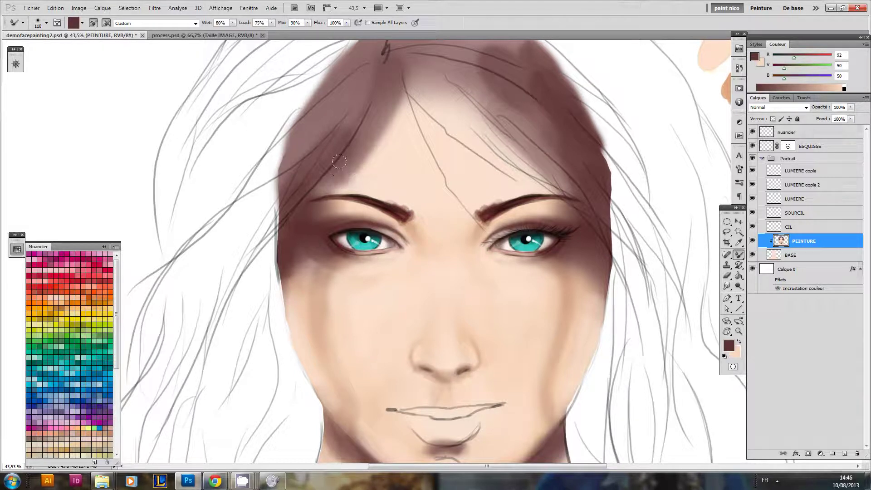
pyautogui.press('x')
pyautogui.press('x')
pyautogui.moveTo(320, 180)
pyautogui.mouseDown()
pyautogui.moveTo(291, 193)
pyautogui.moveTo(327, 168)
pyautogui.mouseUp()
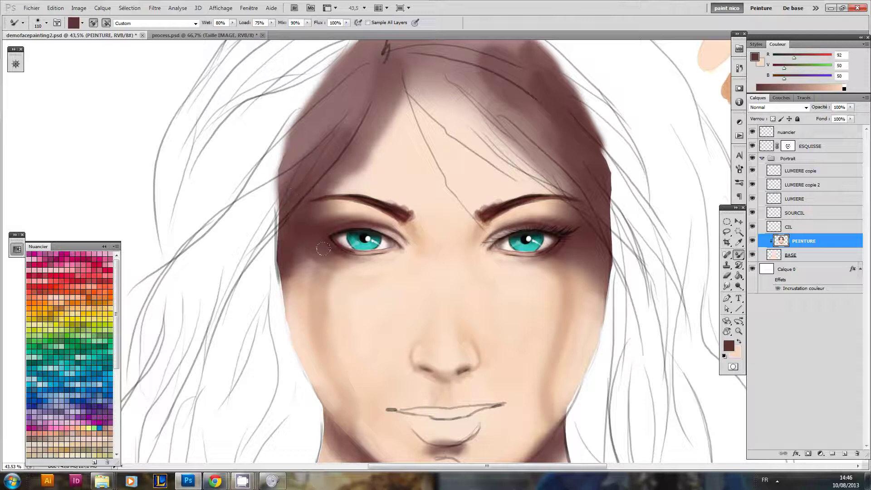
# Step: Blend the shadow beside the left eye's outer corner into the cheek with the dark brown and light skin colours
pyautogui.moveTo(295, 249)
pyautogui.mouseDown()
pyautogui.moveTo(317, 248)
pyautogui.moveTo(279, 264)
pyautogui.moveTo(284, 290)
pyautogui.moveTo(298, 231)
pyautogui.moveTo(268, 287)
pyautogui.moveTo(325, 244)
pyautogui.mouseUp()
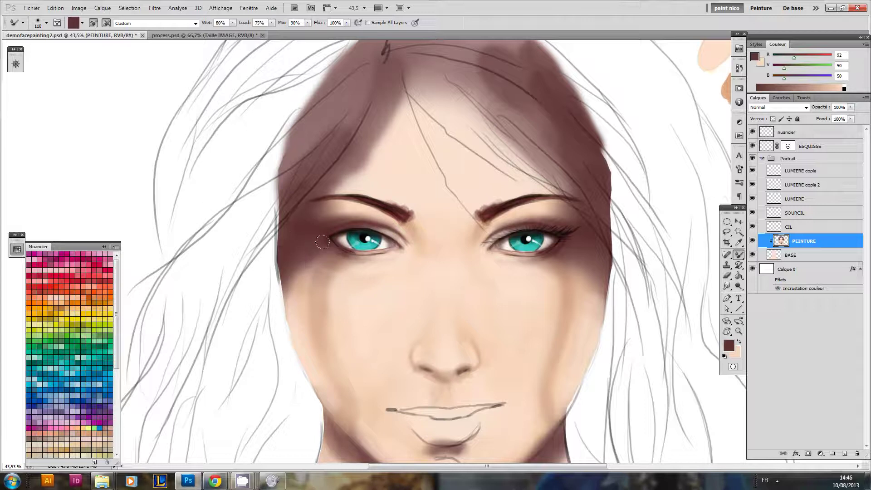
pyautogui.press('x')
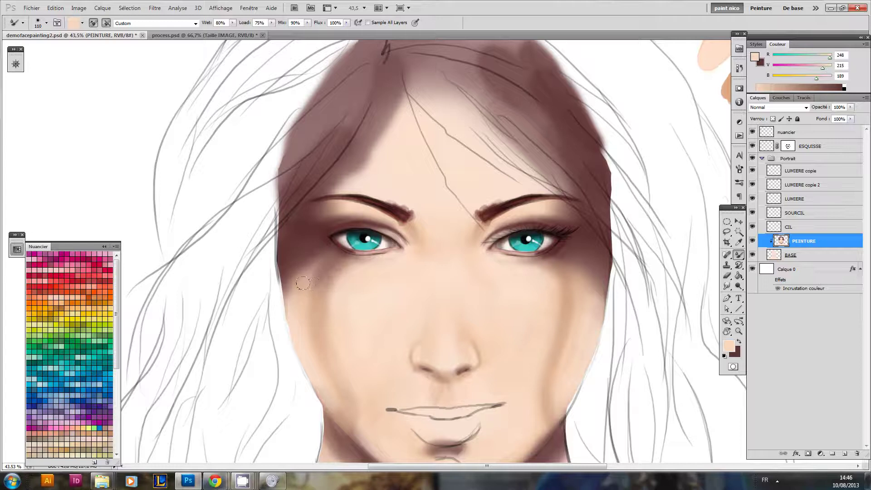
pyautogui.moveTo(295, 277); pyautogui.dragTo(305, 269)
# Step: Blend the shadow along the jawline and extend it down the right side of the neck with the Mixer Brush
pyautogui.moveTo(400, 292); pyautogui.dragTo(379, 245)
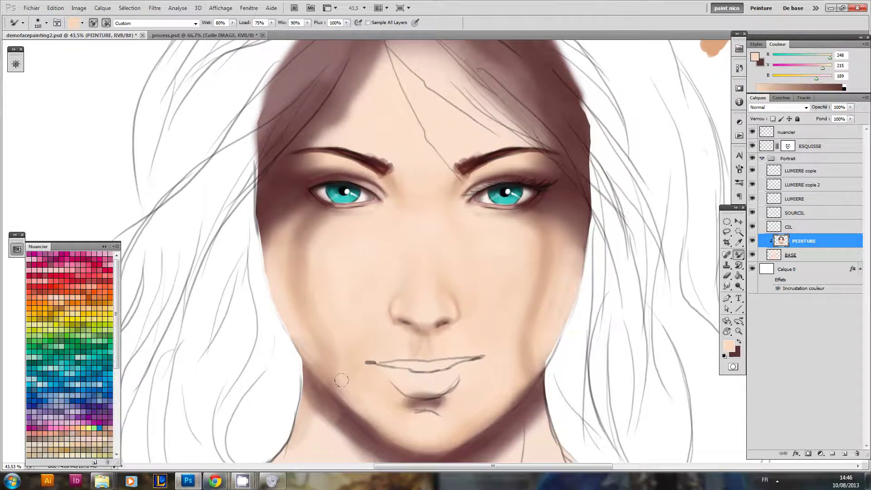
pyautogui.moveTo(396, 438); pyautogui.dragTo(363, 389)
pyautogui.moveTo(376, 355); pyautogui.dragTo(358, 356)
pyautogui.press('x')
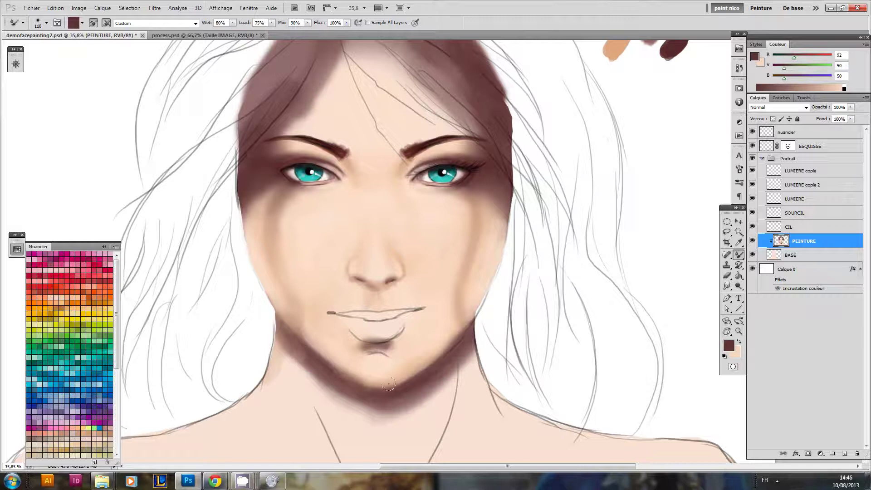
pyautogui.press('x')
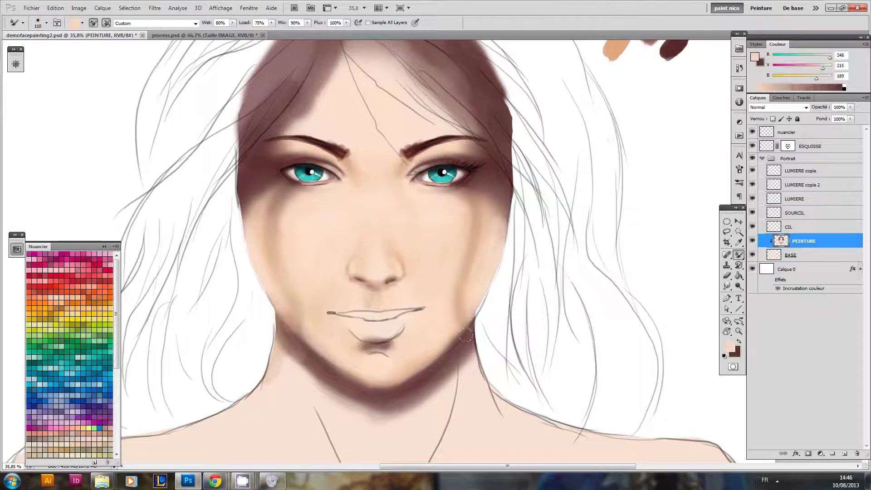
pyautogui.moveTo(474, 333); pyautogui.dragTo(470, 385)
pyautogui.moveTo(464, 353)
pyautogui.mouseDown()
pyautogui.moveTo(473, 407)
pyautogui.moveTo(436, 424)
pyautogui.mouseUp()
pyautogui.moveTo(487, 328); pyautogui.dragTo(467, 351)
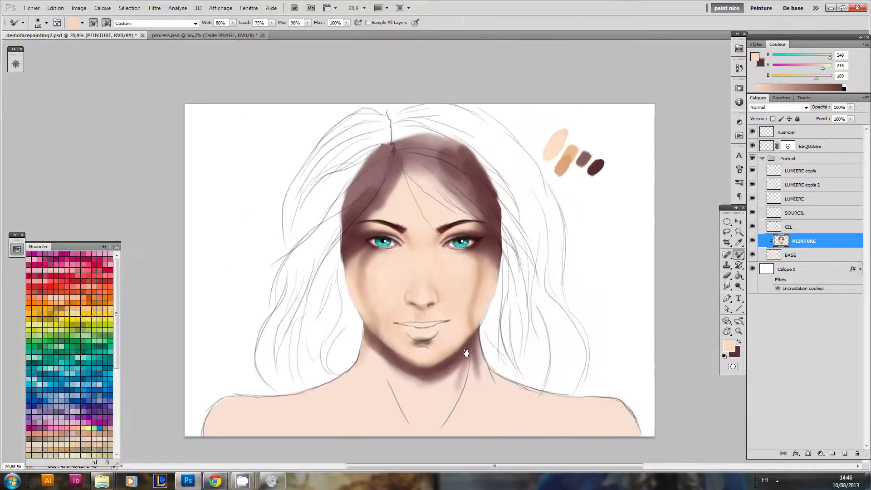
# Step: Soften the shadow along the left temple and upper cheek with a 123 px Mixer Brush in the light skin colour
pyautogui.moveTo(368, 298); pyautogui.dragTo(379, 302)
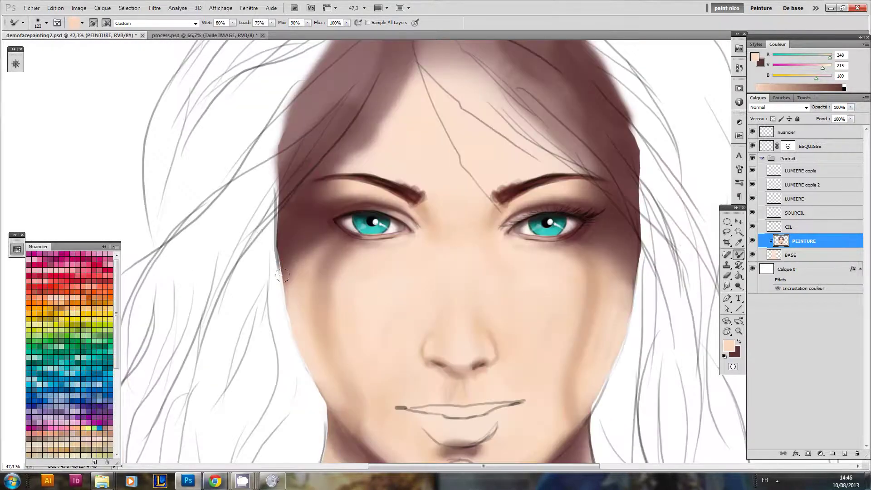
pyautogui.moveTo(276, 259)
pyautogui.mouseDown()
pyautogui.moveTo(295, 266)
pyautogui.moveTo(299, 226)
pyautogui.mouseUp()
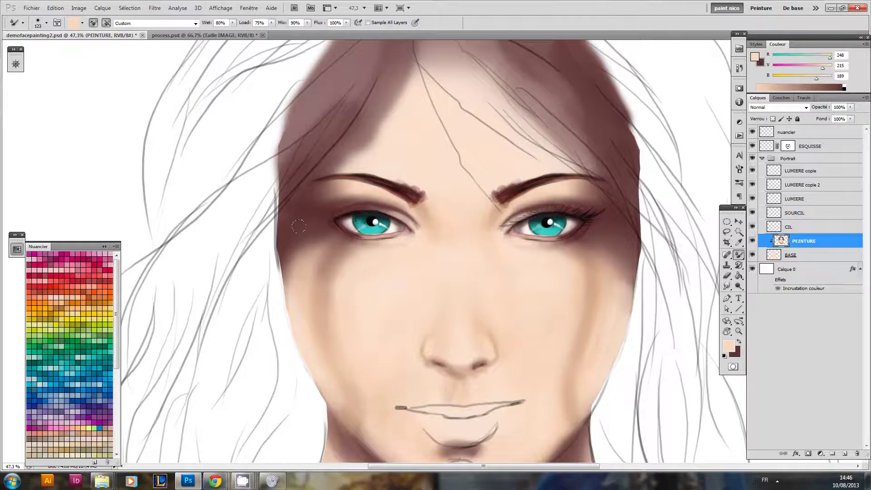
pyautogui.moveTo(309, 283); pyautogui.dragTo(267, 319)
pyautogui.moveTo(319, 303); pyautogui.dragTo(298, 272)
pyautogui.moveTo(441, 237); pyautogui.dragTo(422, 250)
pyautogui.moveTo(353, 239)
pyautogui.mouseDown()
pyautogui.moveTo(388, 257)
pyautogui.moveTo(368, 244)
pyautogui.moveTo(346, 253)
pyautogui.mouseUp()
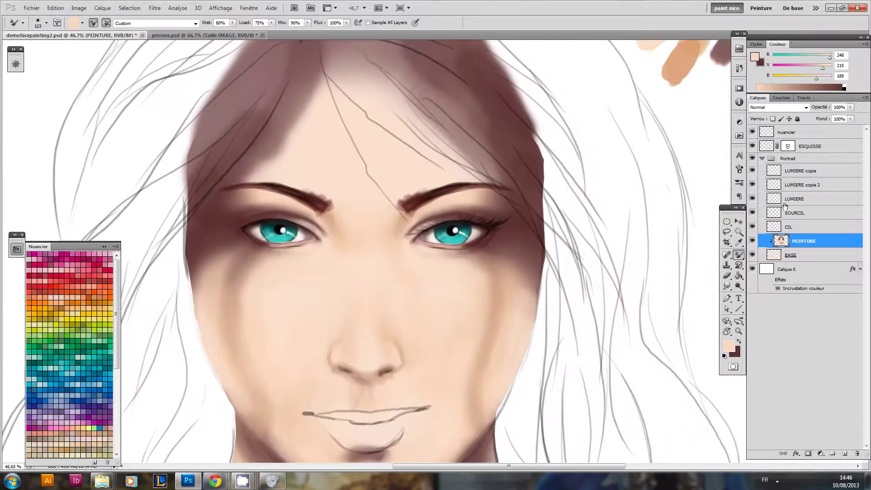
# Step: Duplicate the CIL eyelash layer and merge the copy down to intensify the right eye's lashes
pyautogui.click(783, 214)
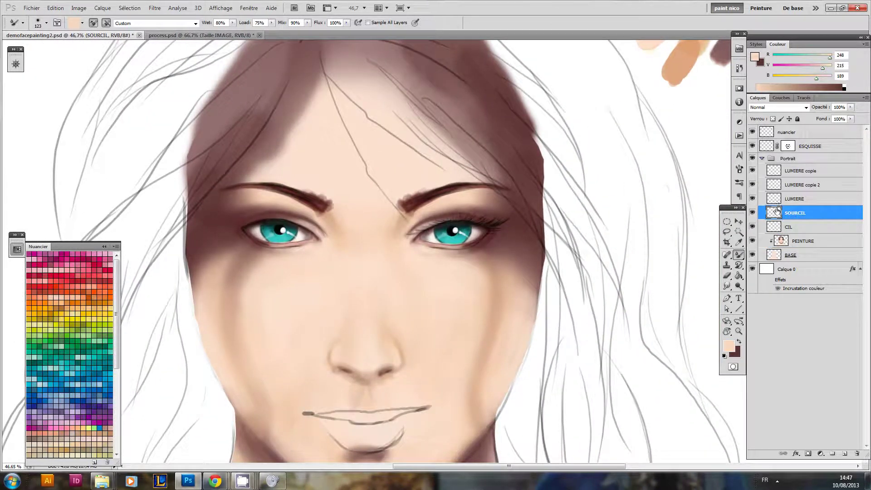
pyautogui.click(754, 214)
pyautogui.click(754, 213)
pyautogui.click(776, 227)
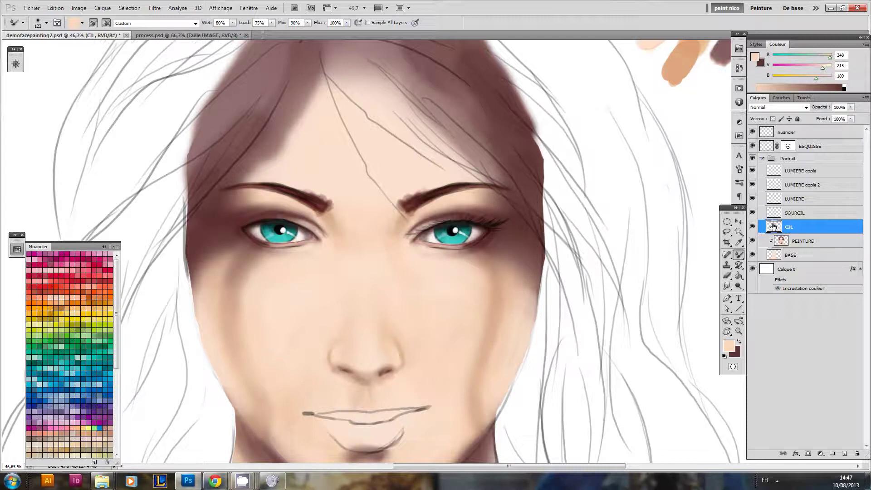
pyautogui.hotkey('ctrl', 'j')
pyautogui.press('v')
pyautogui.moveTo(540, 249); pyautogui.dragTo(508, 255)
pyautogui.hotkey('ctrl', 'e')
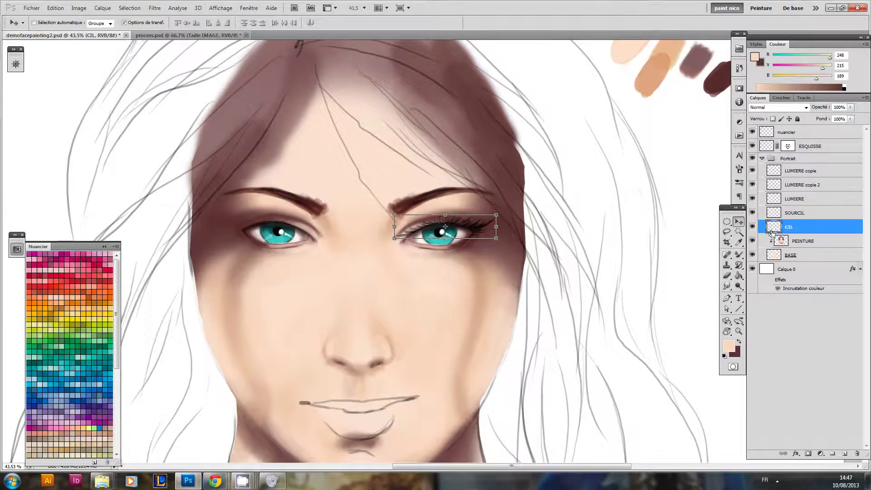
# Step: Duplicate the CIL layer, mirror the copy horizontally at -100% width and place it over the left eye's upper lid
pyautogui.hotkey('ctrl', 'j')
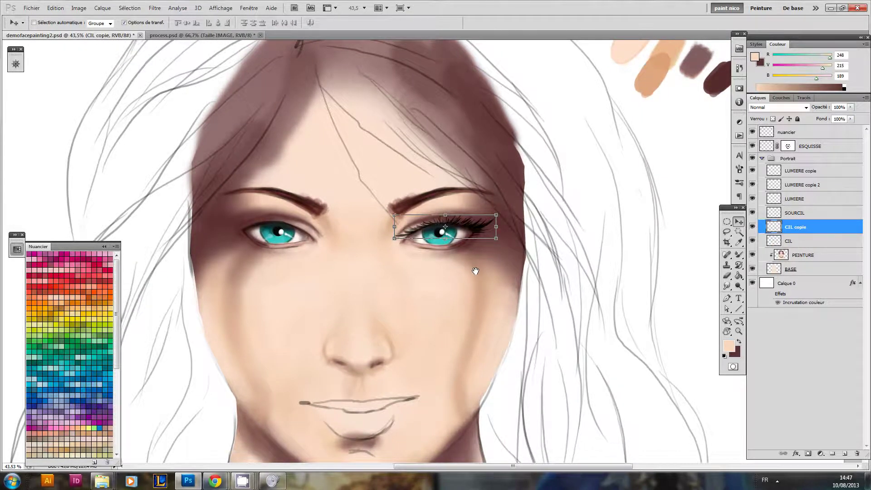
pyautogui.scroll(-3, 476, 271)
pyautogui.moveTo(366, 227); pyautogui.dragTo(609, 230)
pyautogui.moveTo(554, 223); pyautogui.dragTo(361, 289)
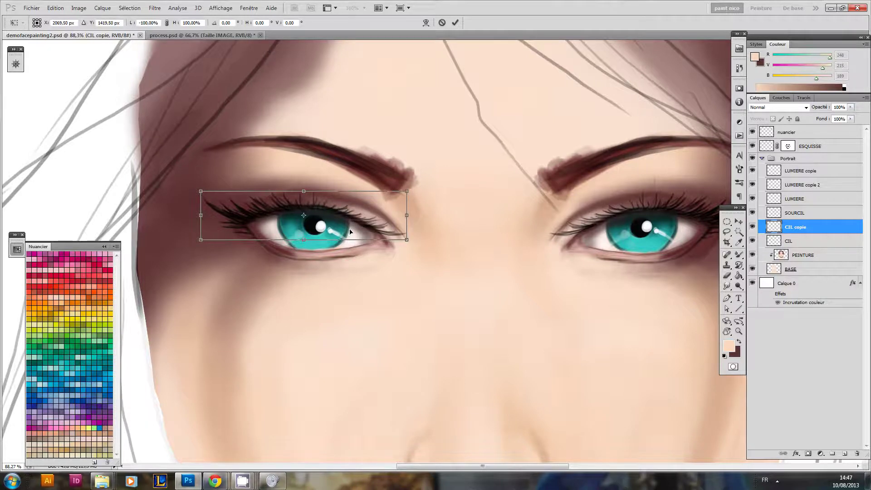
pyautogui.press('Return')
# Step: Merge the mirrored lashes into the CIL layer, and darken both eyes' lashes by duplicating and merging that layer again
pyautogui.press('b')
pyautogui.moveTo(387, 225); pyautogui.dragTo(349, 251)
pyautogui.moveTo(430, 265); pyautogui.dragTo(496, 283)
pyautogui.hotkey('ctrl', 'e')
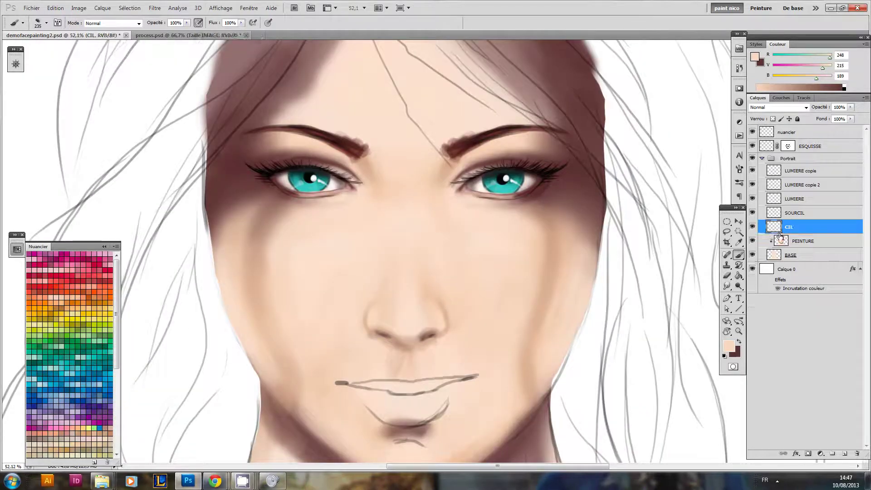
pyautogui.hotkey('ctrl', 'j')
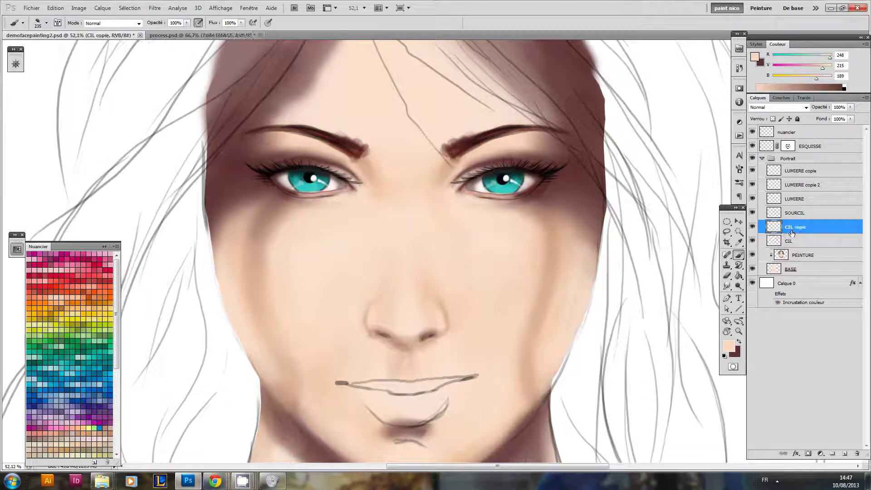
pyautogui.hotkey('ctrl', 'e')
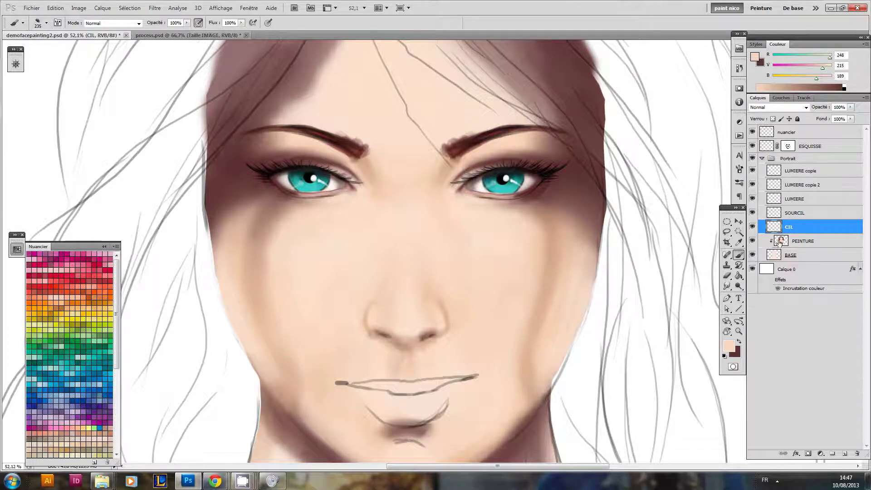
# Step: Hide the sketch lines over both eyebrows by painting black on the ESQUISSE layer mask
pyautogui.moveTo(459, 270); pyautogui.dragTo(580, 244)
pyautogui.moveTo(544, 278); pyautogui.dragTo(522, 255)
pyautogui.moveTo(478, 279); pyautogui.dragTo(502, 294)
pyautogui.moveTo(508, 264); pyautogui.dragTo(458, 290)
pyautogui.moveTo(497, 288); pyautogui.dragTo(481, 291)
pyautogui.moveTo(499, 293); pyautogui.dragTo(633, 205)
pyautogui.click(789, 146)
pyautogui.moveTo(561, 193)
pyautogui.mouseDown()
pyautogui.moveTo(551, 203)
pyautogui.moveTo(611, 195)
pyautogui.moveTo(581, 190)
pyautogui.moveTo(619, 196)
pyautogui.moveTo(616, 186)
pyautogui.moveTo(588, 182)
pyautogui.moveTo(641, 204)
pyautogui.moveTo(646, 188)
pyautogui.moveTo(612, 180)
pyautogui.mouseUp()
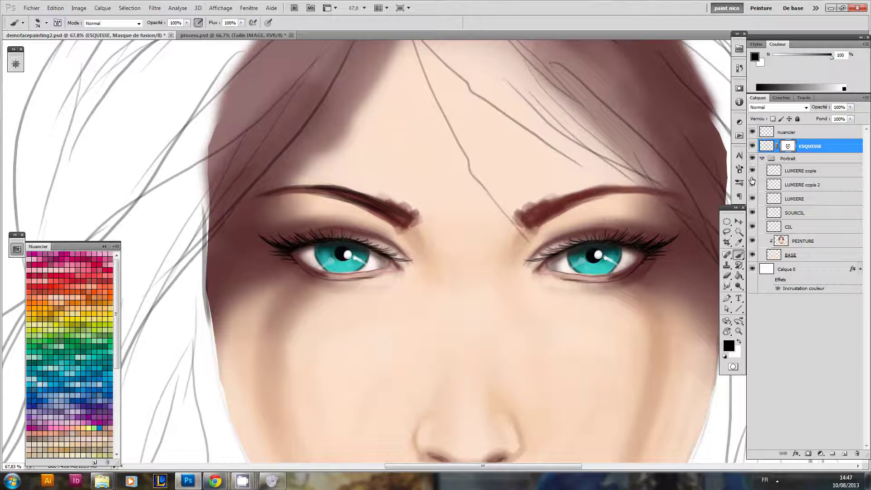
pyautogui.moveTo(423, 225)
pyautogui.mouseDown()
pyautogui.moveTo(332, 193)
pyautogui.moveTo(282, 197)
pyautogui.moveTo(305, 178)
pyautogui.moveTo(285, 183)
pyautogui.mouseUp()
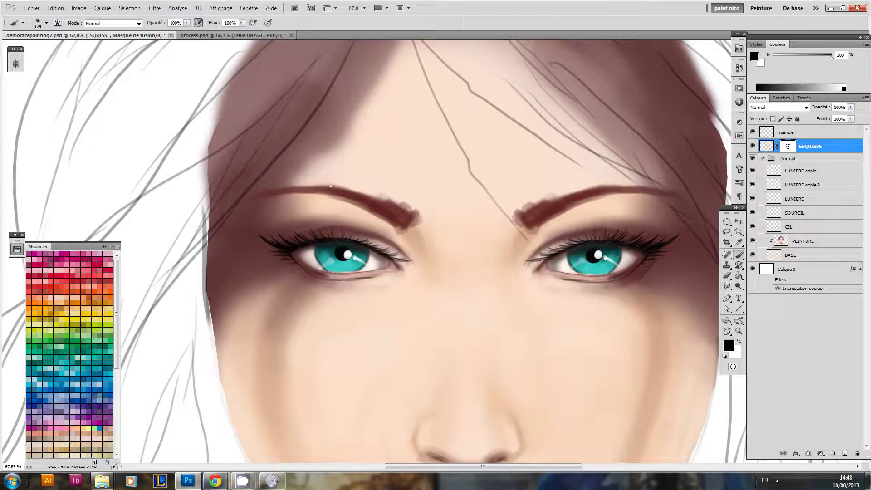
# Step: Fade the sketch lines of the nose and mouth by painting black on the ESQUISSE layer mask
pyautogui.moveTo(542, 279); pyautogui.dragTo(486, 287)
pyautogui.moveTo(477, 317); pyautogui.dragTo(506, 309)
pyautogui.moveTo(463, 360)
pyautogui.mouseDown()
pyautogui.moveTo(436, 274)
pyautogui.moveTo(400, 287)
pyautogui.moveTo(409, 294)
pyautogui.mouseUp()
pyautogui.moveTo(483, 256); pyautogui.dragTo(394, 268)
pyautogui.moveTo(355, 244); pyautogui.dragTo(504, 234)
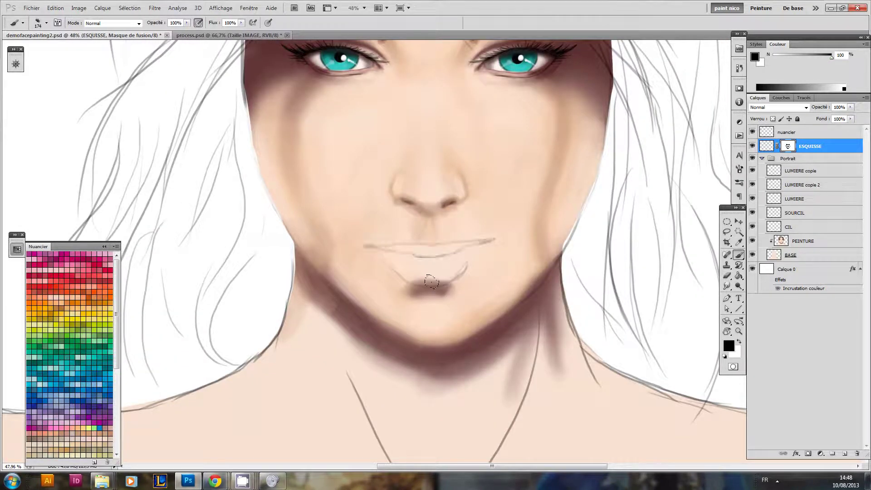
pyautogui.moveTo(434, 227); pyautogui.dragTo(425, 297)
pyautogui.moveTo(482, 275)
pyautogui.mouseDown()
pyautogui.moveTo(475, 288)
pyautogui.moveTo(462, 269)
pyautogui.moveTo(463, 283)
pyautogui.moveTo(442, 303)
pyautogui.mouseUp()
# Step: On the PEINTURE layer, sample the brown cheek shadow and the light skin beside the mouth as the two paint colours
pyautogui.click(783, 245)
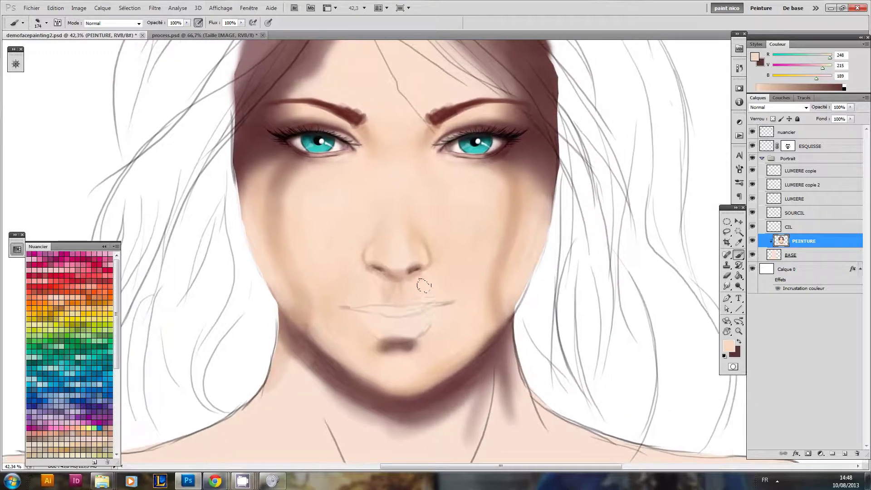
pyautogui.press('i')
pyautogui.click(513, 226)
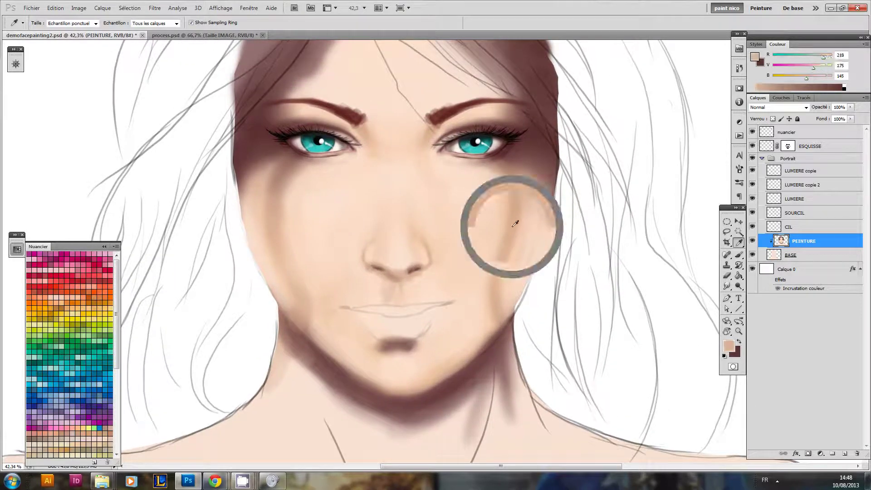
pyautogui.press('x')
pyautogui.click(446, 318)
pyautogui.moveTo(438, 320); pyautogui.dragTo(448, 304)
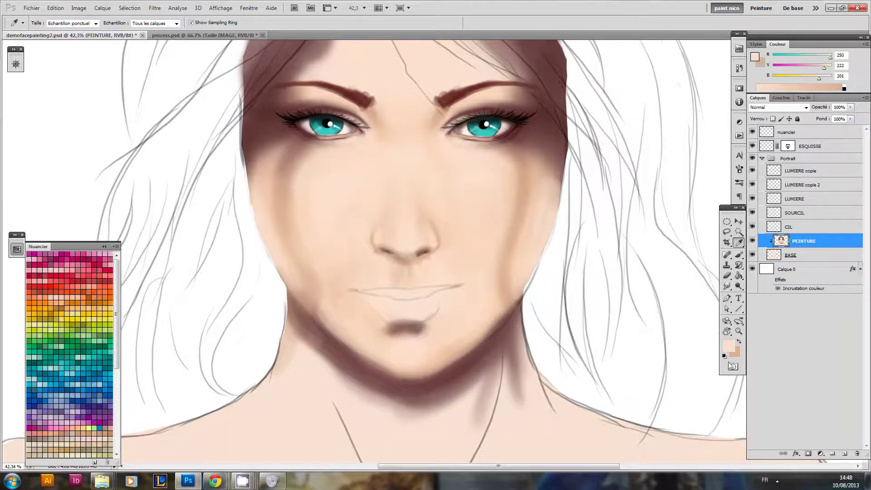
# Step: Shift both paint colours to a hue of 0°, making a light pink (fac9c9) and a darker pink (db9191)
pyautogui.click(728, 346)
pyautogui.moveTo(160, 255); pyautogui.dragTo(274, 243)
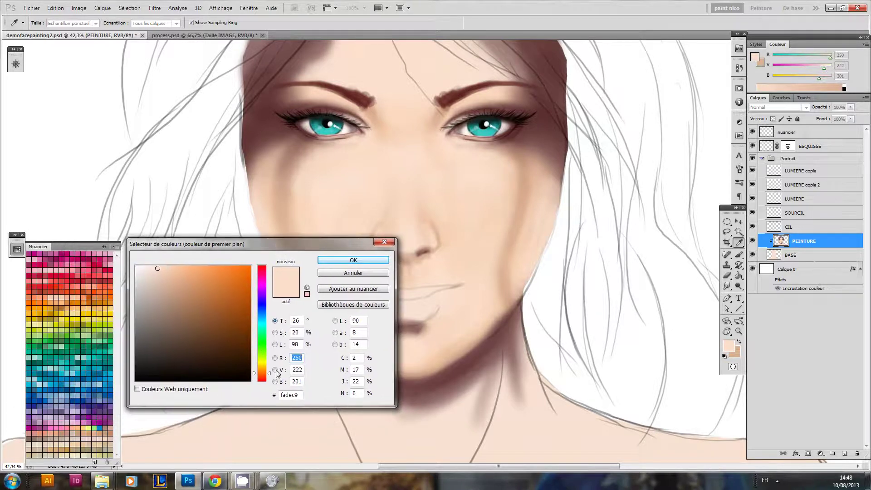
pyautogui.moveTo(266, 376); pyautogui.dragTo(266, 394)
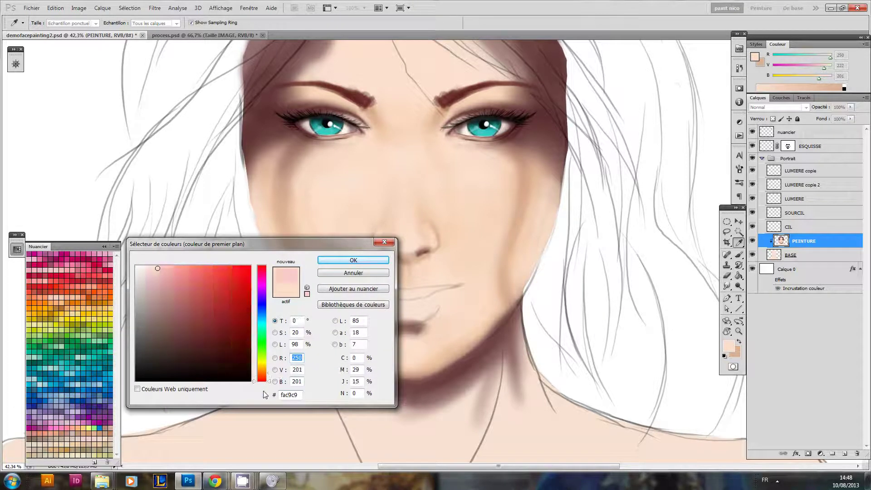
pyautogui.click(354, 260)
pyautogui.press('x')
pyautogui.click(734, 349)
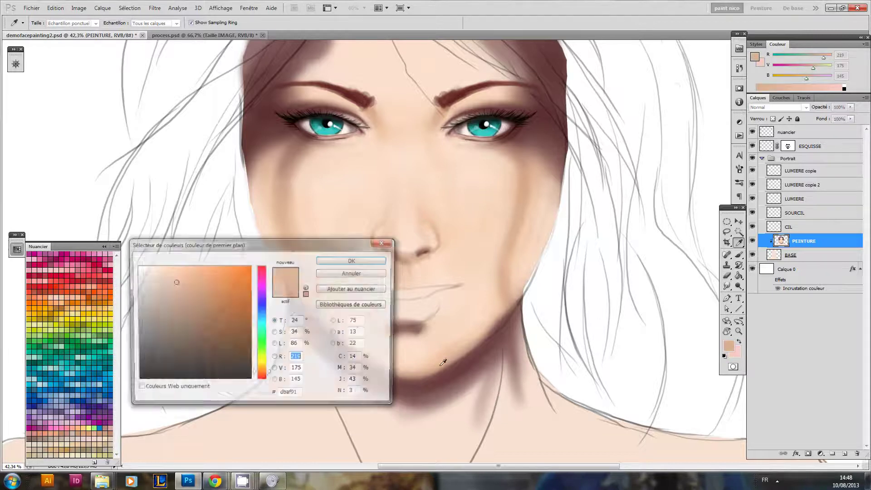
pyautogui.moveTo(259, 381); pyautogui.dragTo(263, 388)
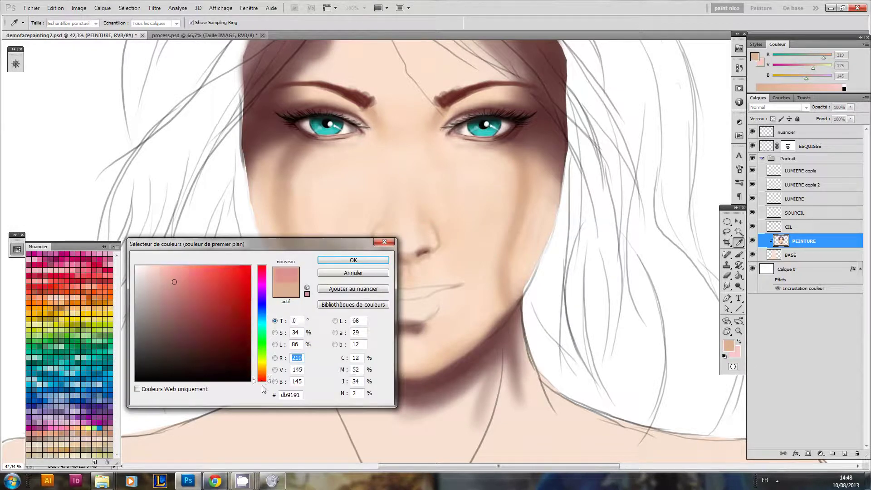
pyautogui.click(357, 261)
# Step: Paint the upper lip in the darker pink within the sketch outline
pyautogui.scroll(4, 377, 294)
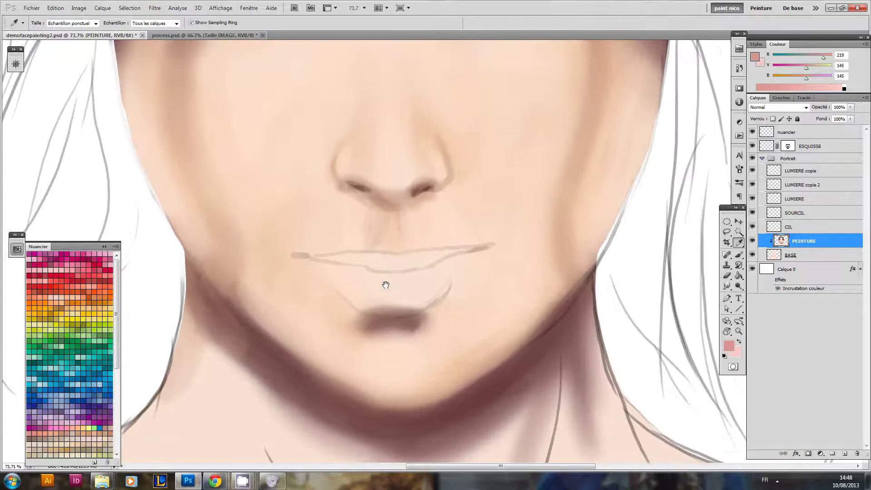
pyautogui.press('b')
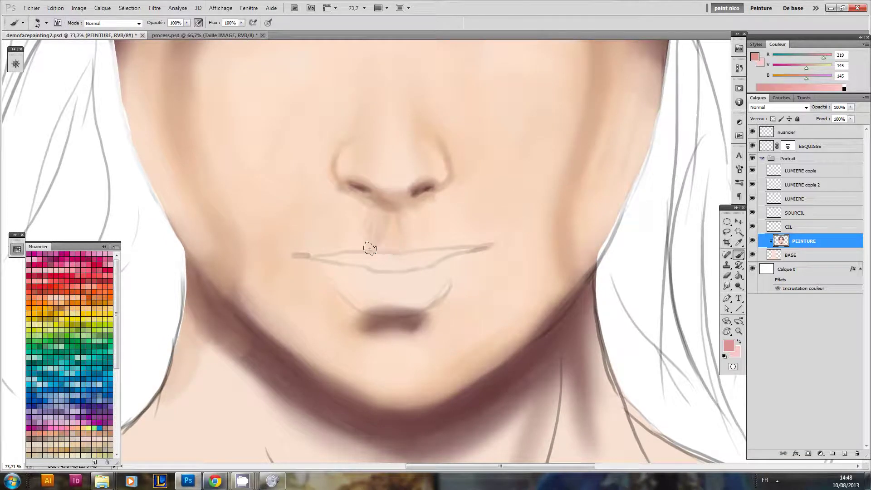
pyautogui.moveTo(330, 267); pyautogui.dragTo(449, 259)
pyautogui.moveTo(395, 266)
pyautogui.mouseDown()
pyautogui.moveTo(451, 253)
pyautogui.moveTo(473, 261)
pyautogui.moveTo(494, 251)
pyautogui.moveTo(351, 272)
pyautogui.moveTo(322, 262)
pyautogui.moveTo(388, 259)
pyautogui.moveTo(396, 263)
pyautogui.moveTo(342, 264)
pyautogui.moveTo(428, 271)
pyautogui.moveTo(340, 262)
pyautogui.moveTo(378, 259)
pyautogui.moveTo(314, 262)
pyautogui.moveTo(359, 267)
pyautogui.moveTo(338, 268)
pyautogui.moveTo(306, 261)
pyautogui.moveTo(447, 262)
pyautogui.moveTo(431, 261)
pyautogui.moveTo(491, 251)
pyautogui.moveTo(426, 268)
pyautogui.mouseUp()
# Step: Paint the lower contour of the bottom lip in the darker pink with a smaller 36 px brush
pyautogui.press('[')
pyautogui.press('[')
pyautogui.keyDown('alt'); pyautogui.rightClick(370, 298); pyautogui.keyUp('alt')
pyautogui.moveTo(349, 294)
pyautogui.mouseDown()
pyautogui.moveTo(398, 313)
pyautogui.moveTo(349, 300)
pyautogui.moveTo(437, 299)
pyautogui.moveTo(357, 299)
pyautogui.moveTo(397, 313)
pyautogui.moveTo(382, 299)
pyautogui.moveTo(356, 302)
pyautogui.moveTo(434, 299)
pyautogui.mouseUp()
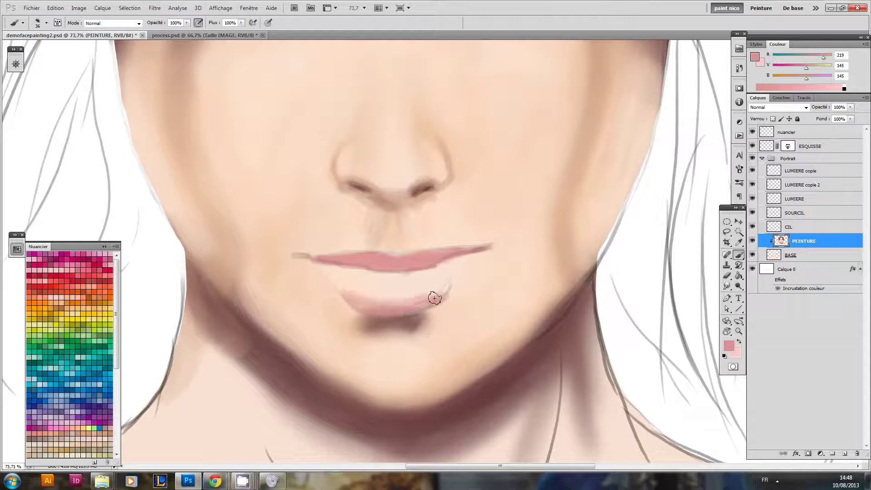
# Step: Fill the lower lip with the light pink, touching up its right edge with both pinks
pyautogui.press('x')
pyautogui.moveTo(457, 268)
pyautogui.mouseDown()
pyautogui.moveTo(355, 284)
pyautogui.moveTo(317, 269)
pyautogui.moveTo(372, 291)
pyautogui.moveTo(358, 272)
pyautogui.moveTo(409, 277)
pyautogui.moveTo(480, 246)
pyautogui.mouseUp()
pyautogui.press('x')
pyautogui.press('x')
pyautogui.moveTo(453, 298)
pyautogui.mouseDown()
pyautogui.moveTo(438, 282)
pyautogui.moveTo(404, 301)
pyautogui.moveTo(463, 295)
pyautogui.mouseUp()
pyautogui.moveTo(463, 295); pyautogui.dragTo(435, 301)
# Step: Darken the deeper pink to a dark red with RGB values 111, 50, 50 for the brush
pyautogui.click(740, 341)
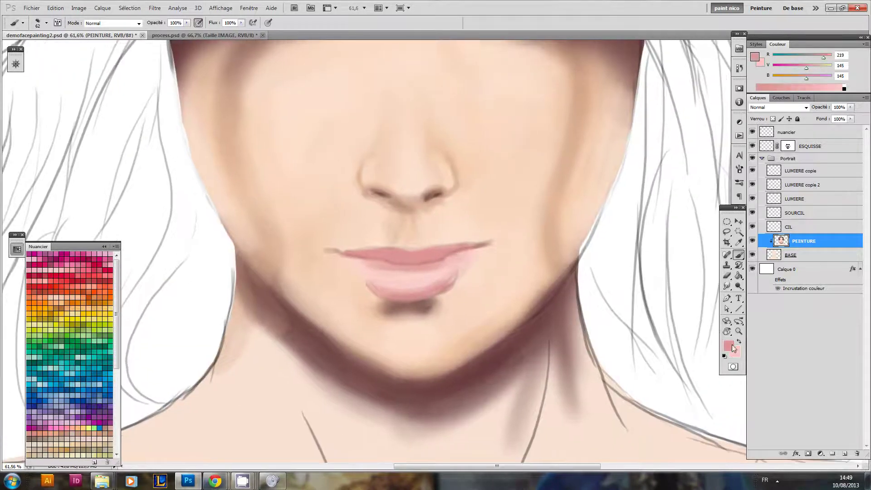
pyautogui.click(733, 347)
pyautogui.moveTo(197, 317); pyautogui.dragTo(199, 331)
pyautogui.click(354, 260)
pyautogui.press('b')
# Step: Paint the line between the lips and both mouth corners in dark red
pyautogui.moveTo(445, 272); pyautogui.dragTo(474, 256)
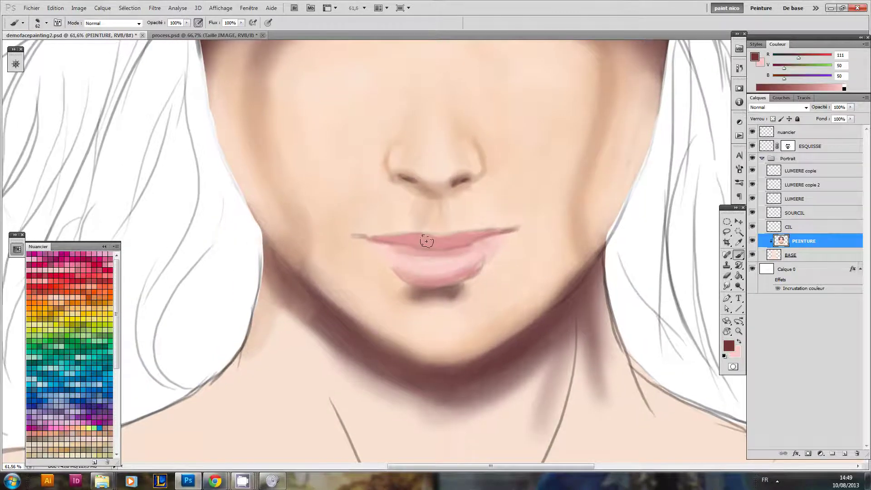
pyautogui.moveTo(369, 244); pyautogui.dragTo(367, 243)
pyautogui.moveTo(369, 243)
pyautogui.mouseDown()
pyautogui.moveTo(459, 259)
pyautogui.moveTo(404, 250)
pyautogui.moveTo(495, 248)
pyautogui.moveTo(468, 251)
pyautogui.moveTo(475, 247)
pyautogui.moveTo(496, 270)
pyautogui.moveTo(462, 284)
pyautogui.mouseUp()
pyautogui.moveTo(509, 300); pyautogui.dragTo(463, 275)
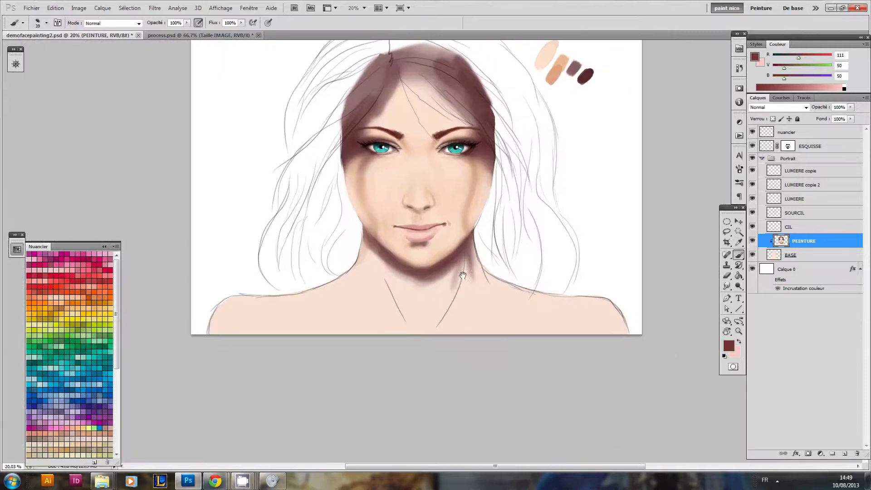
# Step: Soften the right mouth corner and the skin beside it with the Mixer Brush, using the light pink
pyautogui.scroll(5, 463, 276)
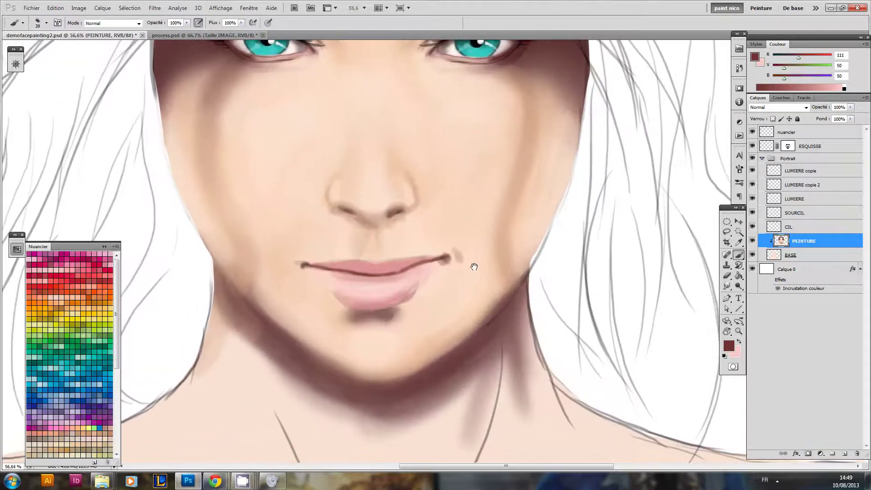
pyautogui.rightClick(739, 257)
pyautogui.click(781, 282)
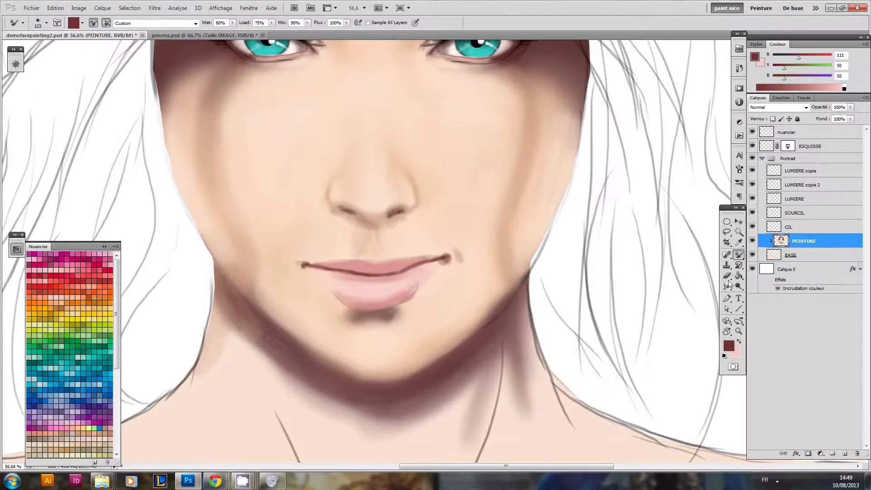
pyautogui.moveTo(384, 278); pyautogui.dragTo(375, 289)
pyautogui.moveTo(460, 255); pyautogui.dragTo(466, 257)
pyautogui.press('x')
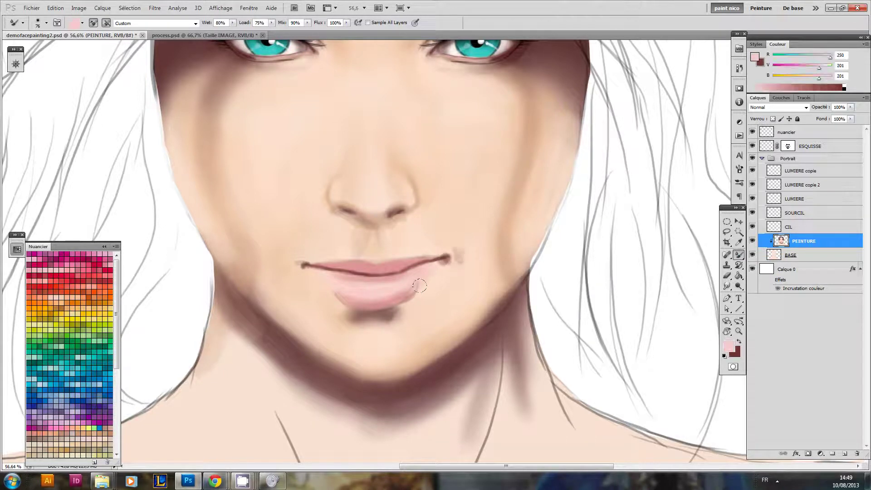
pyautogui.moveTo(454, 265); pyautogui.dragTo(444, 267)
# Step: Blend the left mouth corner and the line between the lips with the Mixer Brush in dark red
pyautogui.press('x')
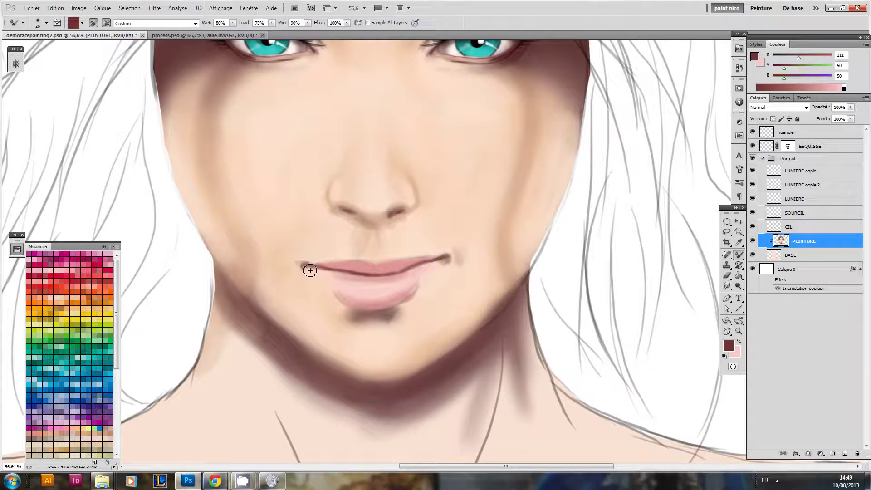
pyautogui.moveTo(307, 269); pyautogui.dragTo(367, 276)
pyautogui.press(']')
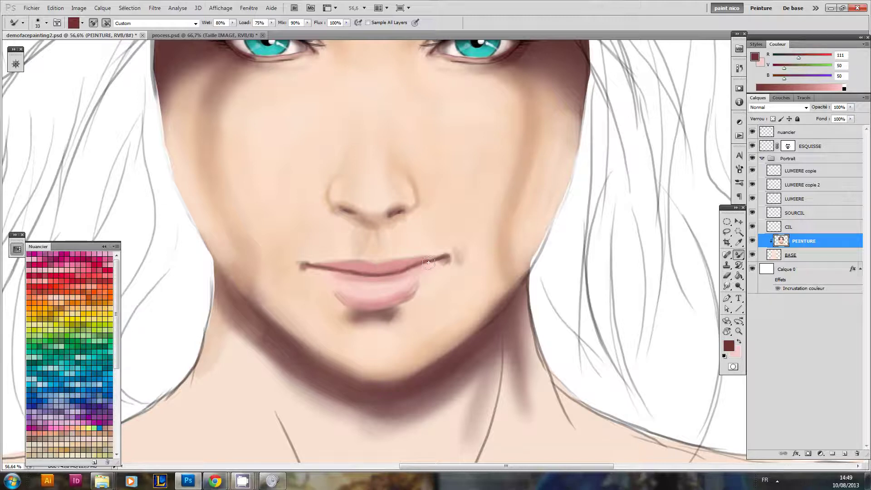
pyautogui.press(']')
pyautogui.press(']')
pyautogui.moveTo(458, 297)
pyautogui.mouseDown()
pyautogui.moveTo(454, 263)
pyautogui.moveTo(480, 268)
pyautogui.moveTo(457, 274)
pyautogui.mouseUp()
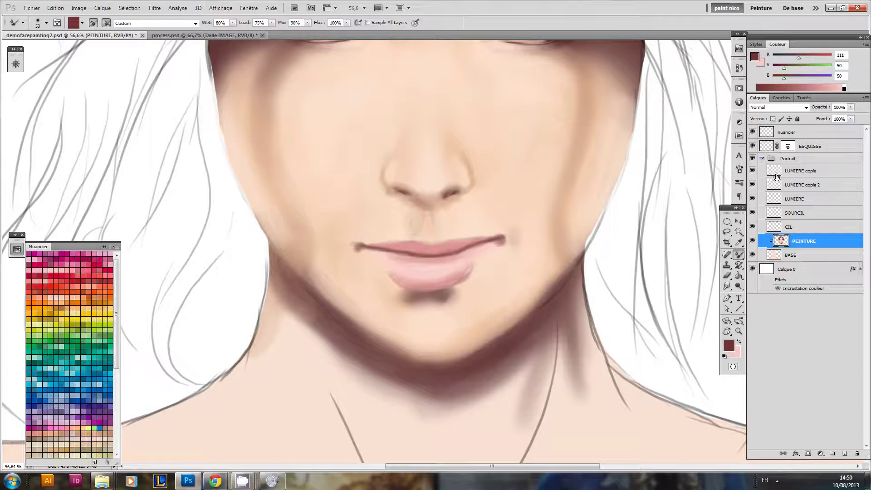
# Step: Hide the remaining mouth sketch lines by painting black on the ESQUISSE layer mask with the regular brush
pyautogui.click(788, 147)
pyautogui.hotkey('shift', 'b')
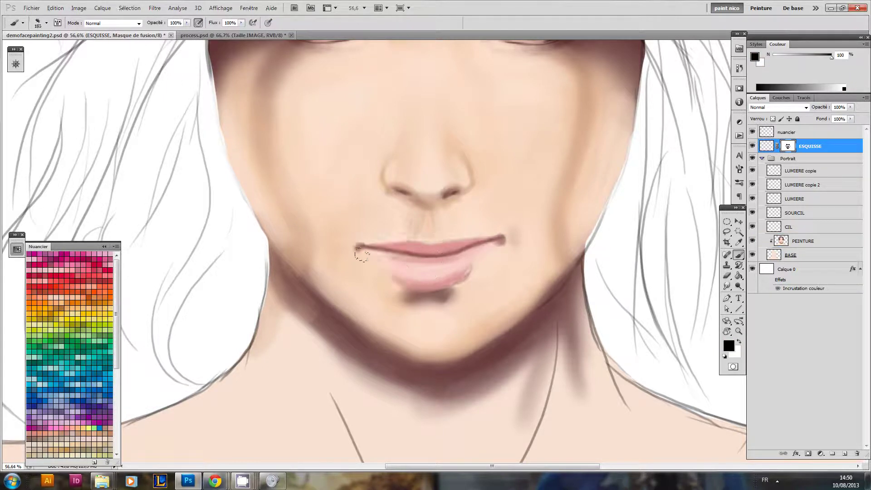
pyautogui.scroll(-7, 546, 248)
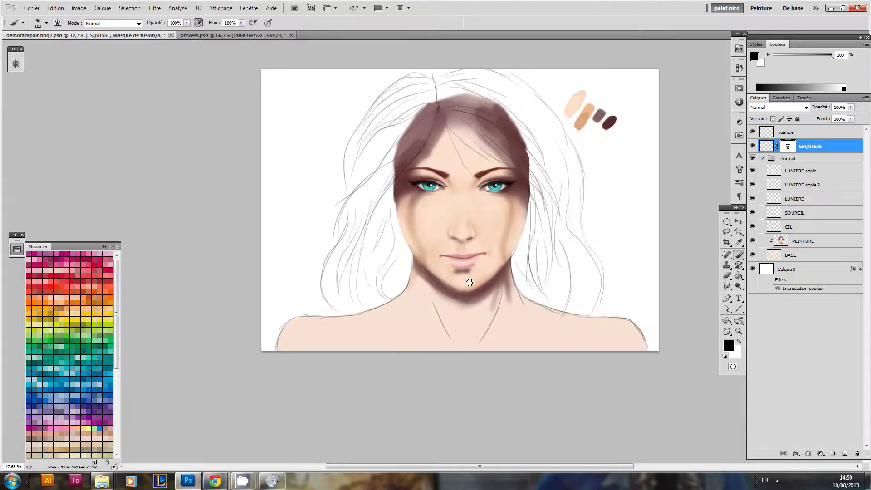
pyautogui.scroll(6, 500, 261)
pyautogui.moveTo(452, 232); pyautogui.dragTo(540, 285)
pyautogui.scroll(3, 493, 274)
# Step: On the PEINTURE layer, extend the lower lip's sides in light pink and deepen the upper lip in dark red
pyautogui.click(784, 244)
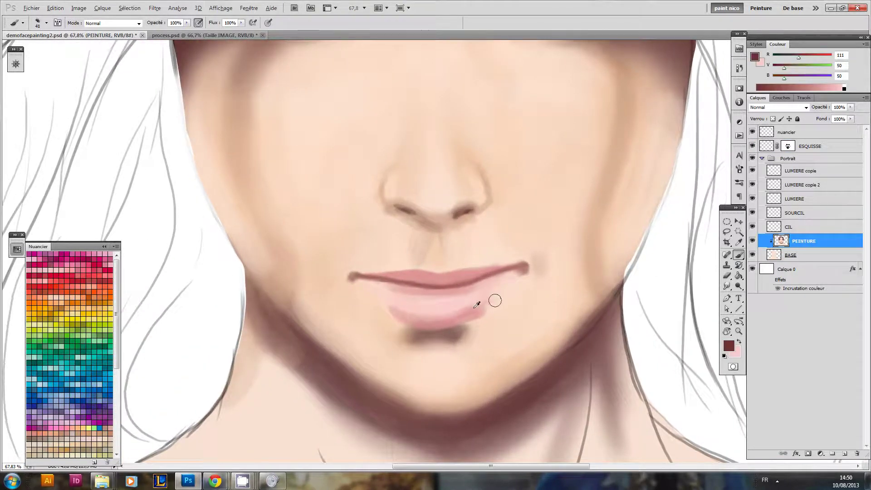
pyautogui.press('x')
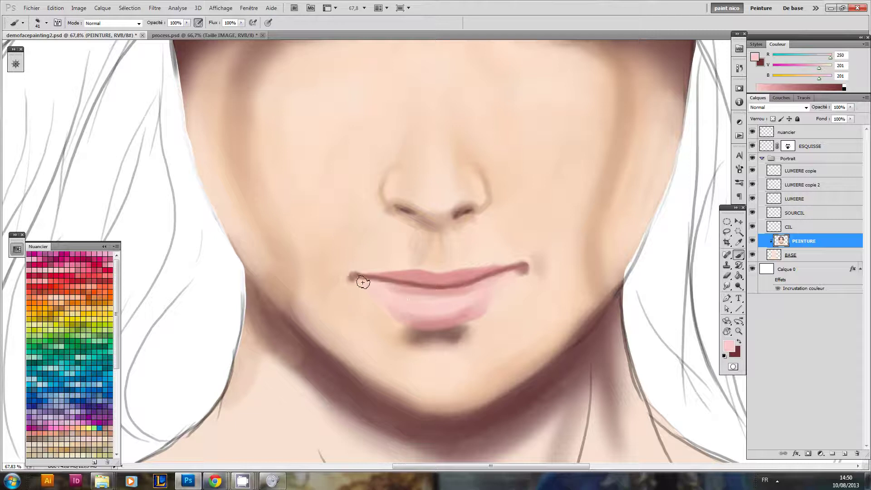
pyautogui.press('x')
pyautogui.moveTo(371, 280)
pyautogui.mouseDown()
pyautogui.moveTo(442, 284)
pyautogui.moveTo(426, 283)
pyautogui.moveTo(495, 272)
pyautogui.moveTo(359, 276)
pyautogui.moveTo(413, 282)
pyautogui.mouseUp()
pyautogui.press('x')
pyautogui.press('x')
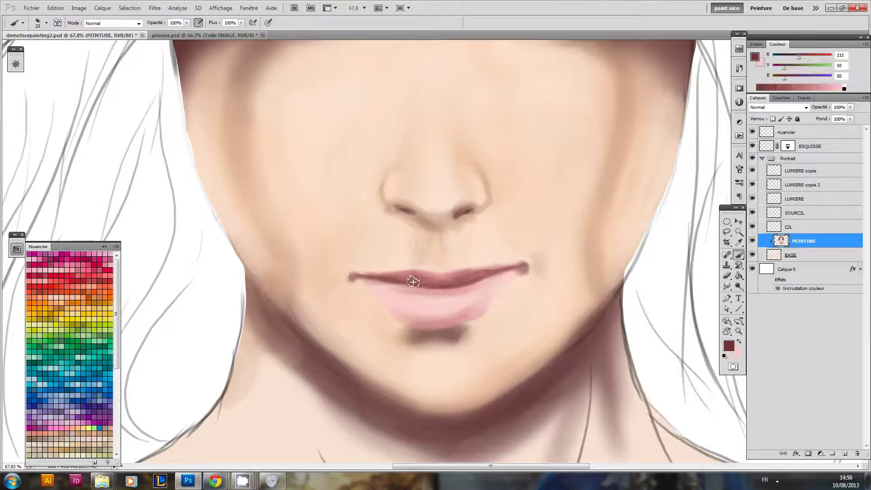
pyautogui.keyDown('alt'); pyautogui.rightClick(433, 289); pyautogui.keyUp('alt')
pyautogui.moveTo(416, 286)
pyautogui.mouseDown()
pyautogui.moveTo(479, 285)
pyautogui.moveTo(371, 284)
pyautogui.moveTo(380, 286)
pyautogui.mouseUp()
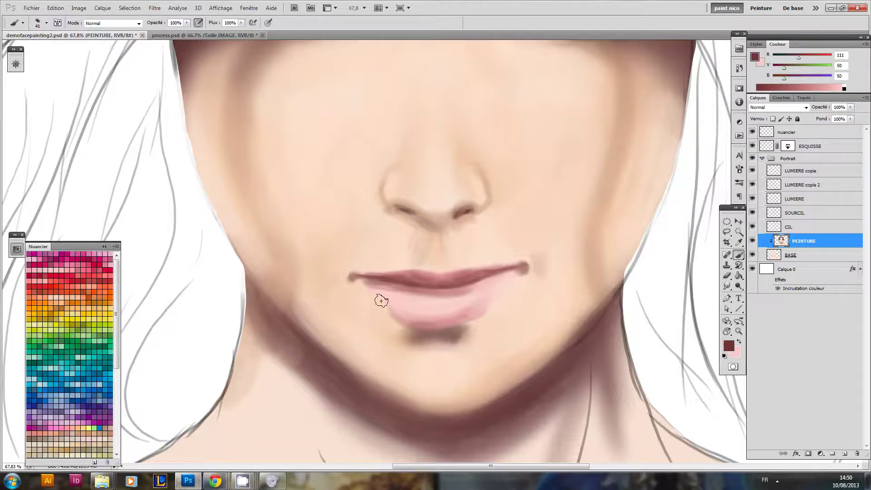
# Step: Shade the lower edge of the bottom lip in dark red and blend it using a 53 px Mixer Brush
pyautogui.moveTo(420, 319)
pyautogui.mouseDown()
pyautogui.moveTo(448, 324)
pyautogui.moveTo(478, 307)
pyautogui.mouseUp()
pyautogui.moveTo(416, 317)
pyautogui.mouseDown()
pyautogui.moveTo(486, 303)
pyautogui.moveTo(425, 328)
pyautogui.moveTo(415, 317)
pyautogui.moveTo(545, 264)
pyautogui.mouseUp()
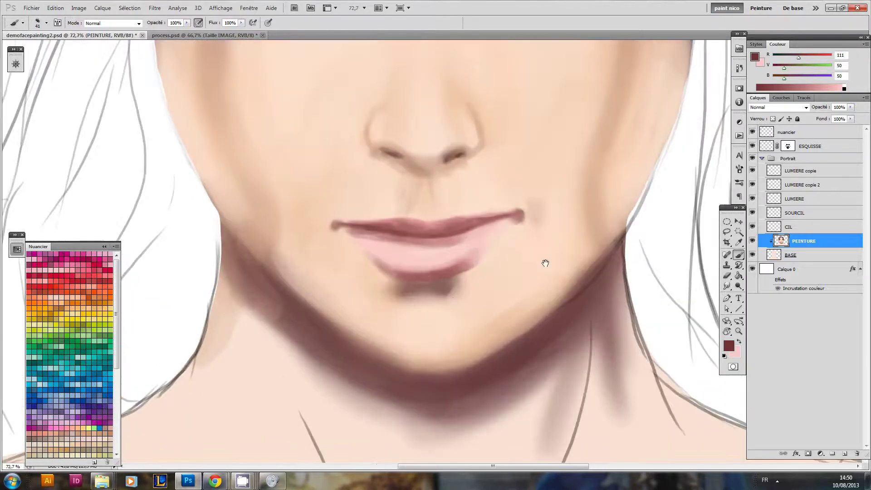
pyautogui.moveTo(739, 256); pyautogui.dragTo(772, 283)
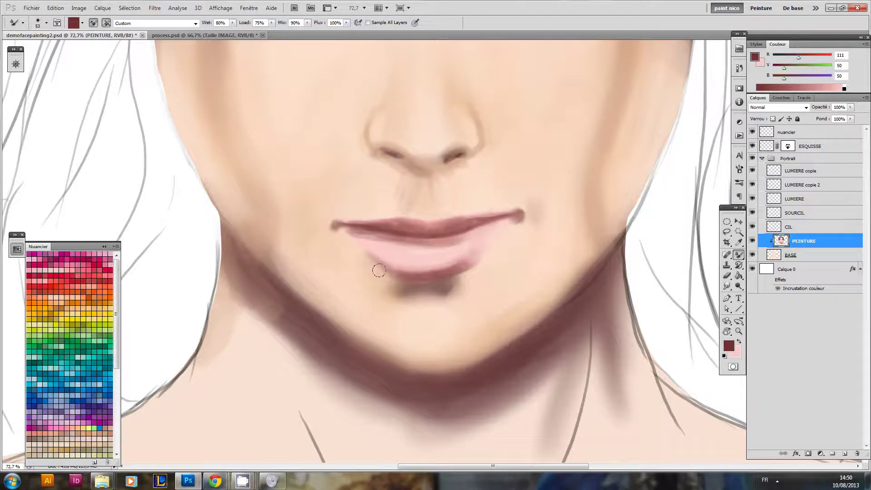
pyautogui.press('x')
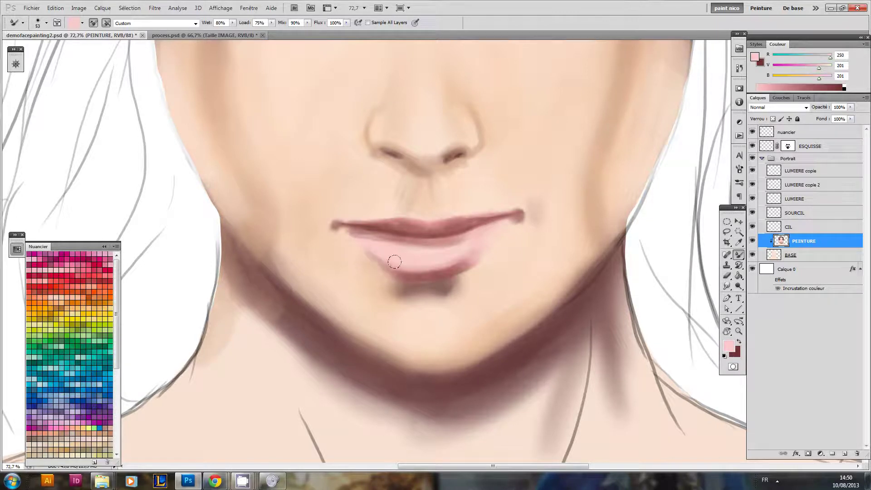
pyautogui.moveTo(417, 272); pyautogui.dragTo(414, 278)
# Step: Spread the shadow beneath the lower lip outward with the dark red Mixer Brush and soften it with light pink
pyautogui.press('x')
pyautogui.moveTo(398, 275)
pyautogui.mouseDown()
pyautogui.moveTo(456, 268)
pyautogui.moveTo(428, 279)
pyautogui.moveTo(464, 265)
pyautogui.moveTo(418, 305)
pyautogui.moveTo(408, 283)
pyautogui.moveTo(441, 276)
pyautogui.moveTo(440, 288)
pyautogui.moveTo(466, 303)
pyautogui.mouseUp()
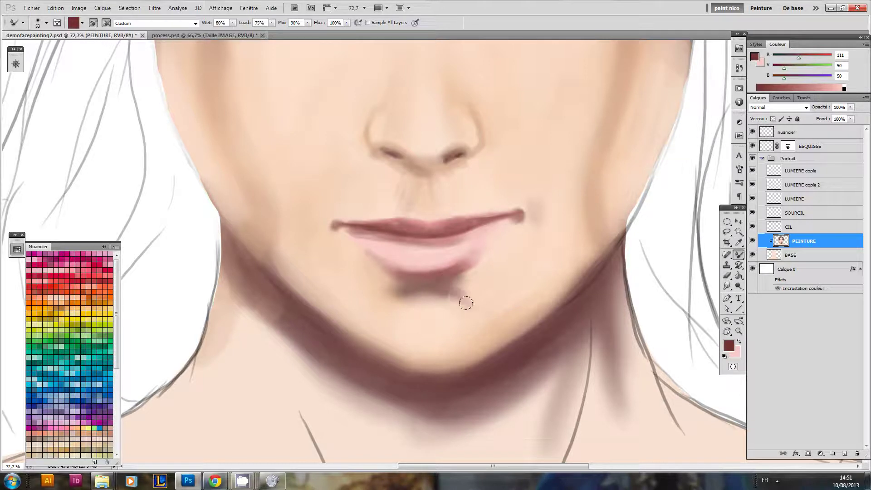
pyautogui.press('x')
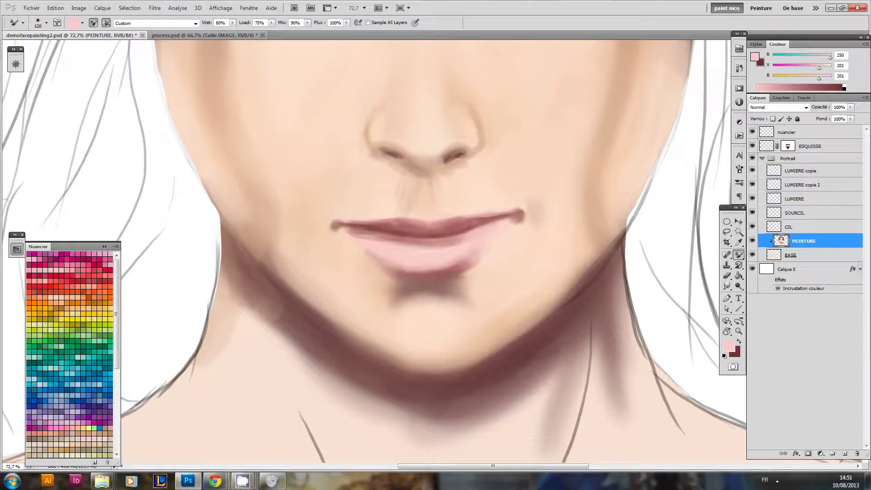
pyautogui.moveTo(440, 266); pyautogui.dragTo(441, 279)
# Step: Blend light pink into the left end of the lower lip and dark red along the line between the lips
pyautogui.moveTo(485, 265); pyautogui.dragTo(484, 288)
pyautogui.moveTo(372, 257); pyautogui.dragTo(365, 266)
pyautogui.moveTo(358, 258)
pyautogui.mouseDown()
pyautogui.moveTo(375, 266)
pyautogui.moveTo(360, 261)
pyautogui.mouseUp()
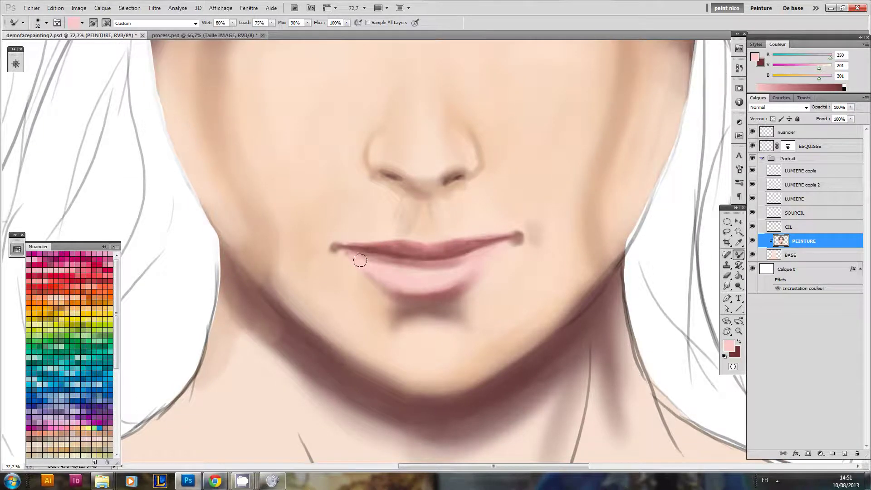
pyautogui.press('x')
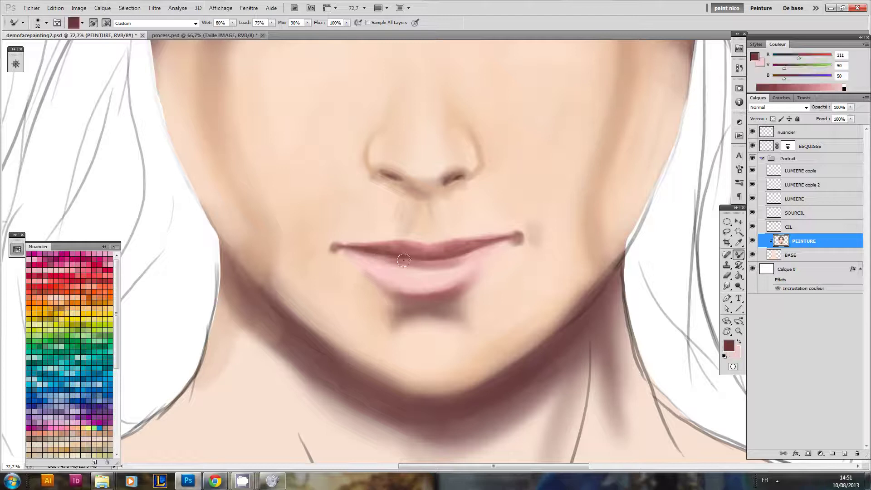
pyautogui.moveTo(429, 272); pyautogui.dragTo(435, 276)
# Step: Soften the upper lip's peak with light pink and deepen its right side in dark red with the Mixer Brush
pyautogui.press('x')
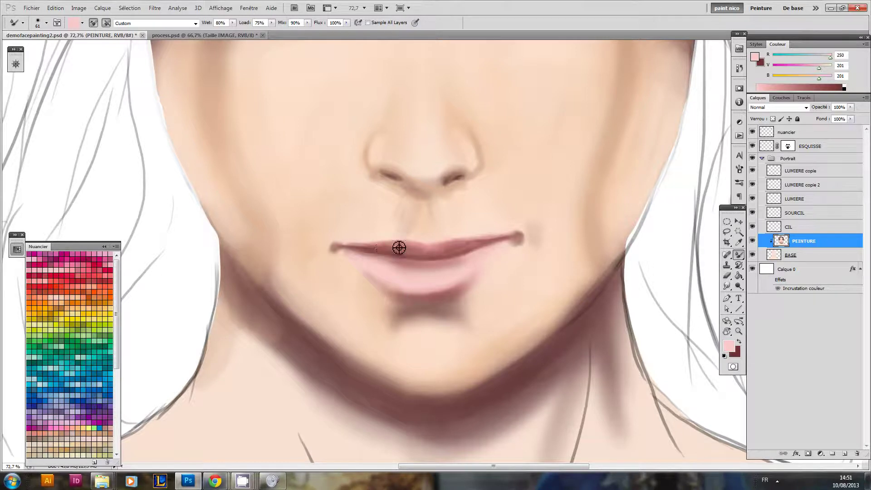
pyautogui.press('x')
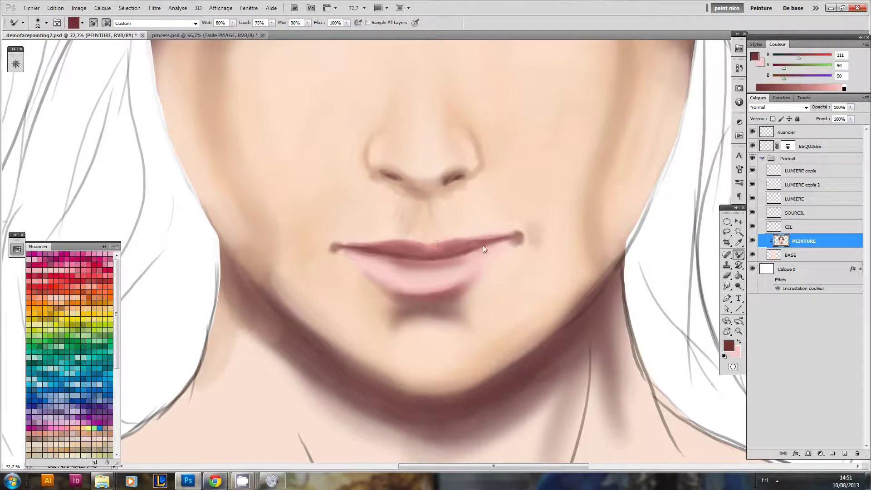
pyautogui.moveTo(521, 246)
pyautogui.mouseDown()
pyautogui.moveTo(480, 282)
pyautogui.moveTo(456, 274)
pyautogui.mouseUp()
pyautogui.keyDown('alt'); pyautogui.rightClick(407, 252); pyautogui.keyUp('alt')
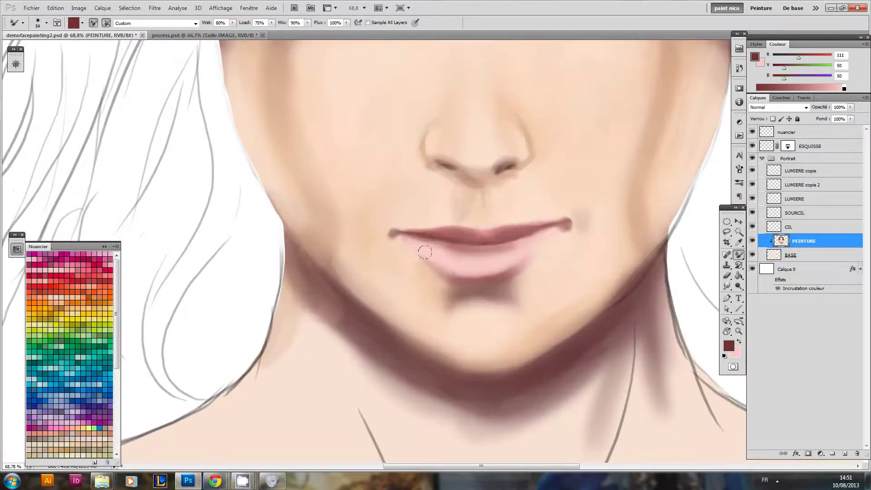
pyautogui.moveTo(483, 265); pyautogui.dragTo(386, 309)
pyautogui.moveTo(451, 273); pyautogui.dragTo(437, 298)
pyautogui.moveTo(467, 231); pyautogui.dragTo(483, 215)
pyautogui.moveTo(483, 215); pyautogui.dragTo(469, 238)
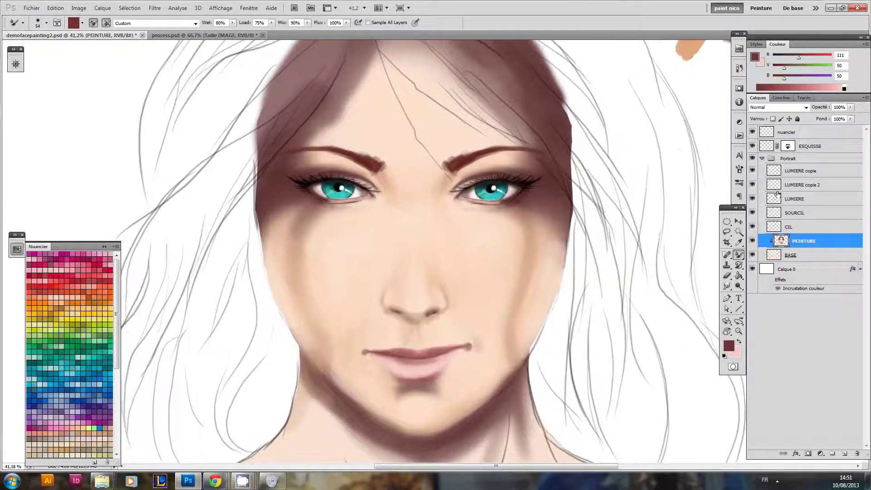
# Step: Check what the LUMIERE, LUMIERE copie 2, LUMIERE copie and SOURCIL layers contain by switching each one's visibility off and on
pyautogui.click(775, 203)
pyautogui.click(752, 198)
pyautogui.click(753, 198)
pyautogui.click(753, 185)
pyautogui.click(753, 185)
pyautogui.click(752, 170)
pyautogui.click(753, 170)
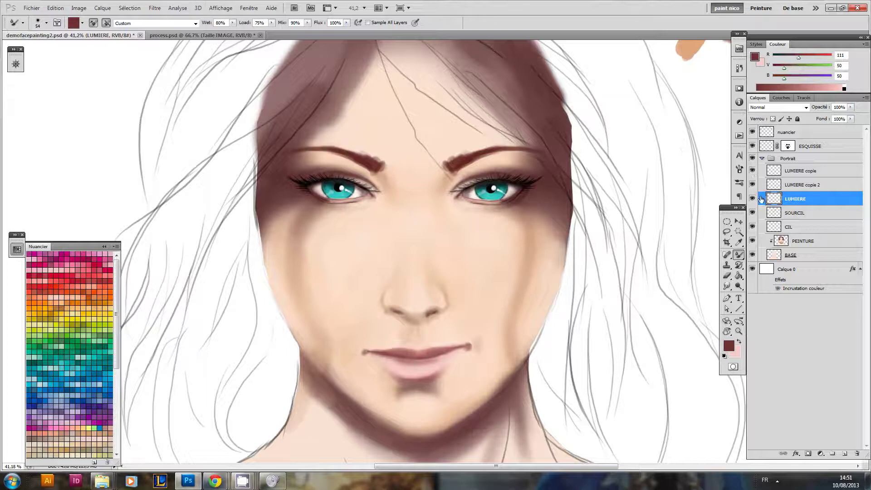
pyautogui.click(752, 213)
pyautogui.click(753, 213)
pyautogui.click(752, 213)
pyautogui.click(752, 212)
pyautogui.click(753, 213)
pyautogui.click(753, 212)
pyautogui.click(754, 200)
# Step: Move the LUMIERE copie layer directly above SOURCIL and remove it as a separate layer
pyautogui.moveTo(772, 172); pyautogui.dragTo(782, 209)
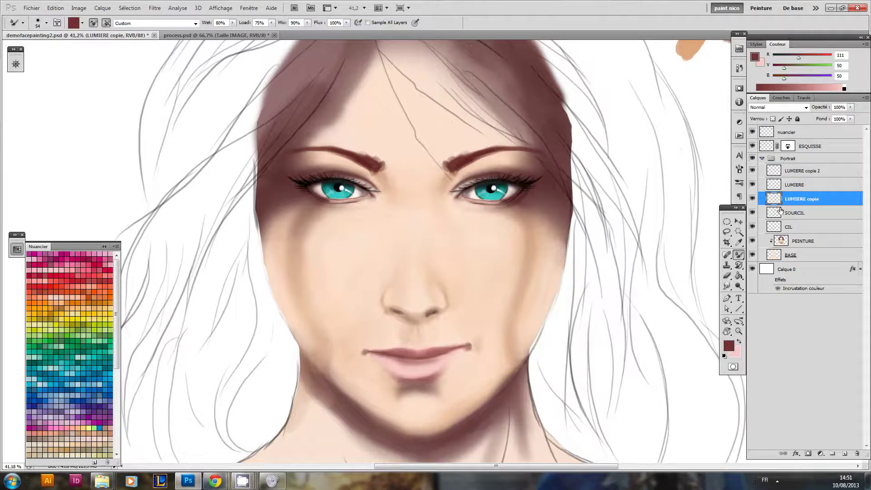
pyautogui.press('Delete')
pyautogui.click(753, 199)
pyautogui.click(753, 199)
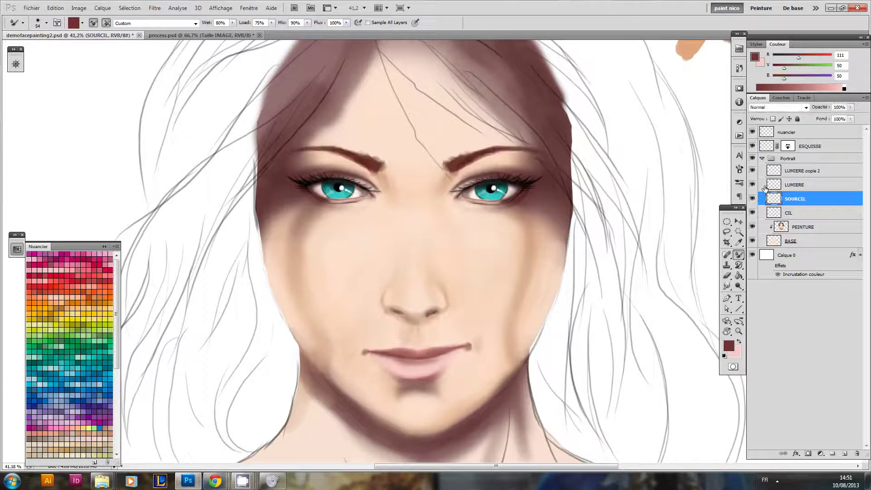
# Step: Merge the LUMIERE copie 2 layer down into the LUMIERE layer
pyautogui.click(753, 172)
pyautogui.click(777, 172)
pyautogui.hotkey('ctrl', 'e')
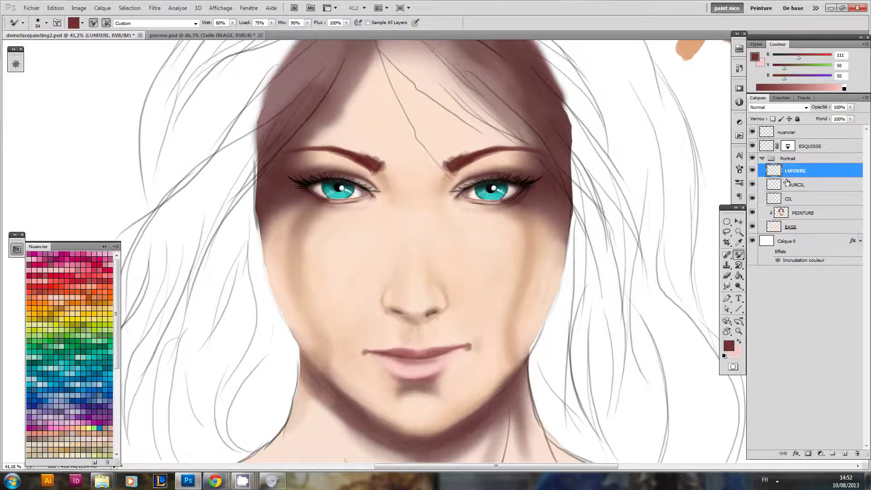
# Step: Examine the painted face both up close around the eyes and nose and as a whole
pyautogui.moveTo(525, 234); pyautogui.dragTo(556, 258)
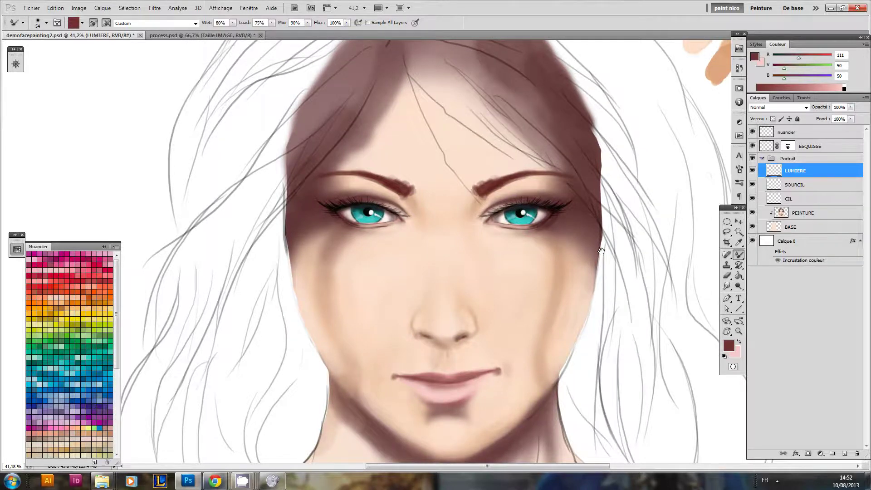
pyautogui.moveTo(514, 248); pyautogui.dragTo(538, 249)
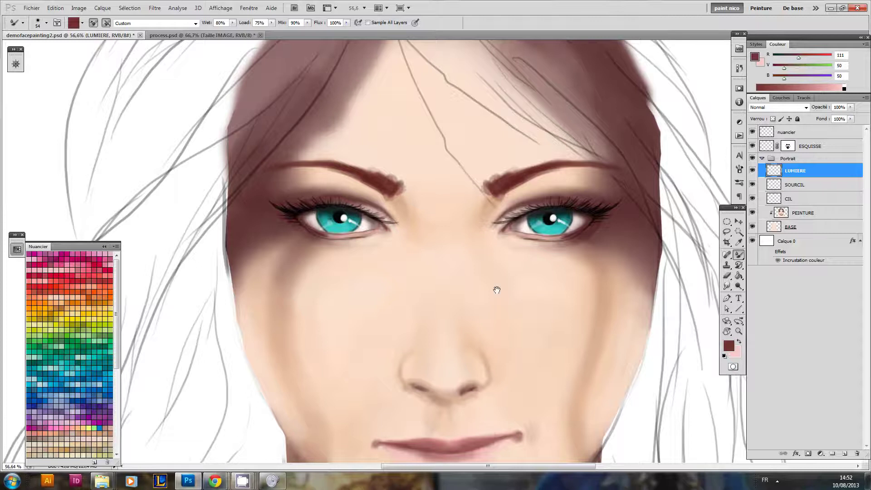
pyautogui.moveTo(497, 289); pyautogui.dragTo(489, 284)
pyautogui.moveTo(524, 244); pyautogui.dragTo(505, 241)
pyautogui.moveTo(504, 285); pyautogui.dragTo(489, 267)
pyautogui.moveTo(489, 267); pyautogui.dragTo(475, 276)
pyautogui.moveTo(503, 248); pyautogui.dragTo(495, 250)
pyautogui.moveTo(501, 237); pyautogui.dragTo(534, 242)
pyautogui.moveTo(507, 208); pyautogui.dragTo(520, 257)
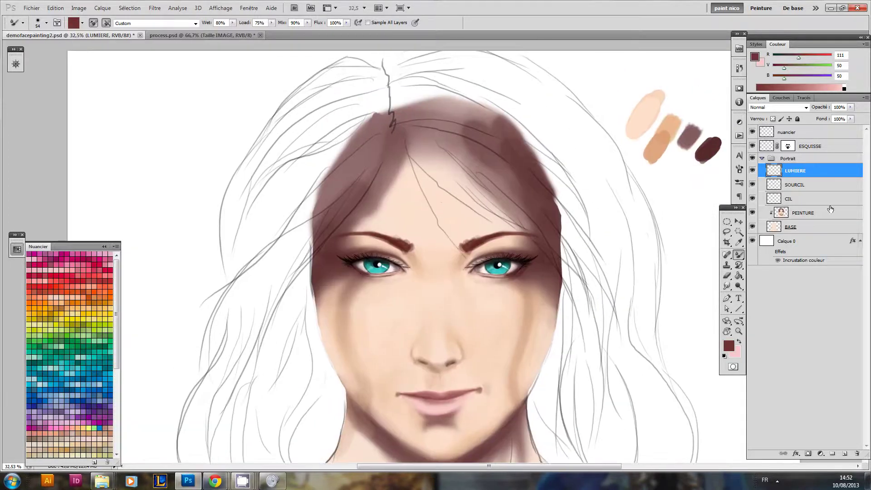
# Step: On the PEINTURE layer, sample the forehead's reddish brown and brush it over the upper and right forehead with a large brush
pyautogui.click(785, 217)
pyautogui.press('i')
pyautogui.click(524, 182)
pyautogui.press('b')
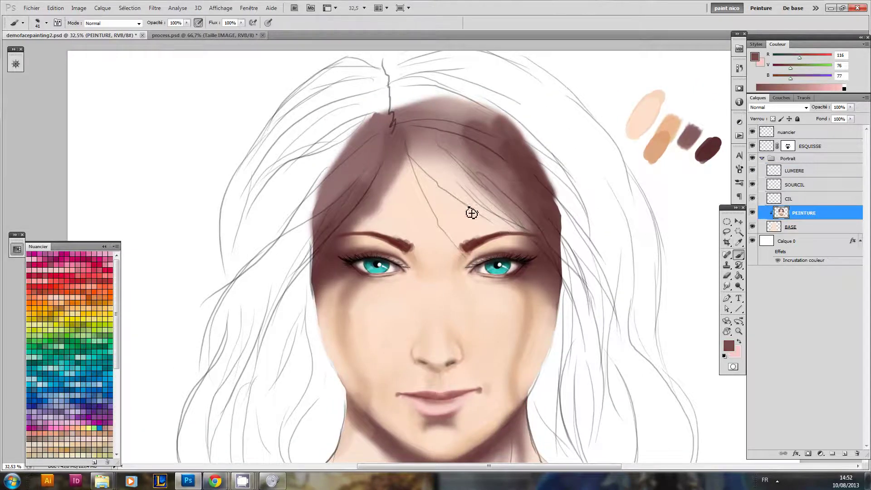
pyautogui.rightClick(481, 193)
pyautogui.click(735, 284)
pyautogui.moveTo(441, 160); pyautogui.dragTo(457, 161)
pyautogui.moveTo(408, 138); pyautogui.dragTo(513, 219)
pyautogui.moveTo(453, 162); pyautogui.dragTo(508, 206)
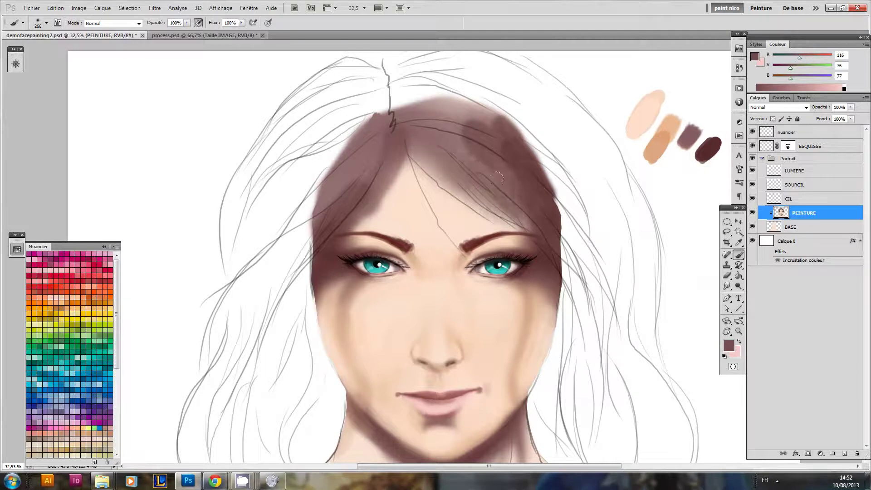
# Step: Sample the light skin tone under the right eye and brush it along the shadow edge on the left forehead
pyautogui.press('x')
pyautogui.press('i')
pyautogui.click(493, 302)
pyautogui.press('b')
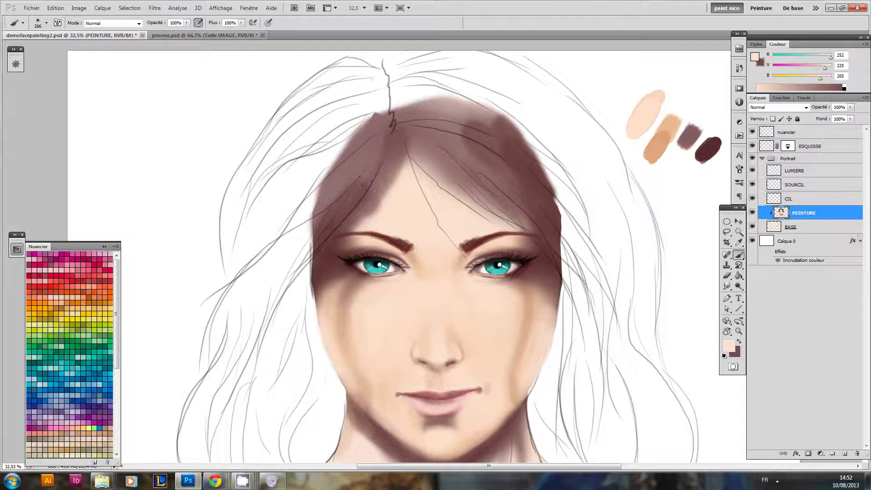
pyautogui.moveTo(357, 182); pyautogui.dragTo(391, 211)
# Step: Sample a tan skin tone beside the right eye and rework the left forehead's shadow edge with tan and reddish brown
pyautogui.press('i')
pyautogui.click(517, 289)
pyautogui.press('b')
pyautogui.click(409, 169)
pyautogui.moveTo(410, 166); pyautogui.dragTo(360, 217)
pyautogui.press('x')
pyautogui.moveTo(385, 172)
pyautogui.mouseDown()
pyautogui.moveTo(361, 212)
pyautogui.moveTo(378, 192)
pyautogui.mouseUp()
# Step: Brush the tan skin tone over the dark shadow on the upper and right forehead to lighten it
pyautogui.press('x')
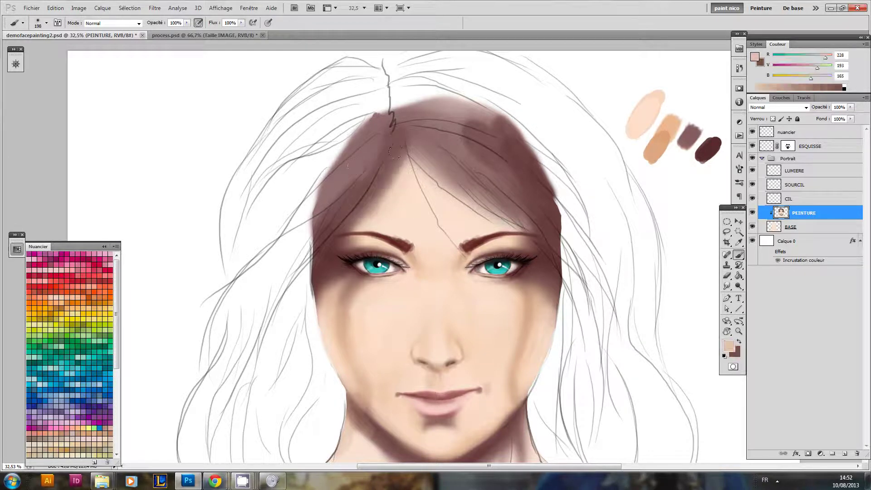
pyautogui.moveTo(419, 162); pyautogui.dragTo(499, 204)
pyautogui.moveTo(456, 161)
pyautogui.mouseDown()
pyautogui.moveTo(516, 219)
pyautogui.moveTo(498, 190)
pyautogui.mouseUp()
pyautogui.moveTo(448, 152)
pyautogui.mouseDown()
pyautogui.moveTo(494, 191)
pyautogui.moveTo(454, 121)
pyautogui.moveTo(399, 99)
pyautogui.mouseUp()
# Step: Even out the shadow along the top of the forehead and the left temple with reddish brown
pyautogui.press('x')
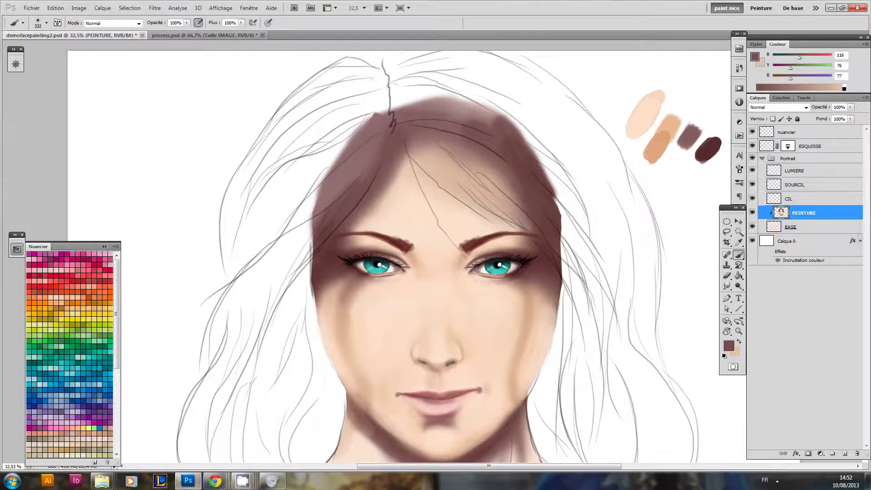
pyautogui.moveTo(499, 127); pyautogui.dragTo(445, 97)
pyautogui.moveTo(490, 137); pyautogui.dragTo(363, 98)
pyautogui.moveTo(368, 132); pyautogui.dragTo(330, 180)
pyautogui.moveTo(472, 152)
pyautogui.mouseDown()
pyautogui.moveTo(504, 193)
pyautogui.moveTo(447, 179)
pyautogui.moveTo(438, 199)
pyautogui.moveTo(389, 217)
pyautogui.mouseUp()
pyautogui.hotkey('ctrl', 'z')
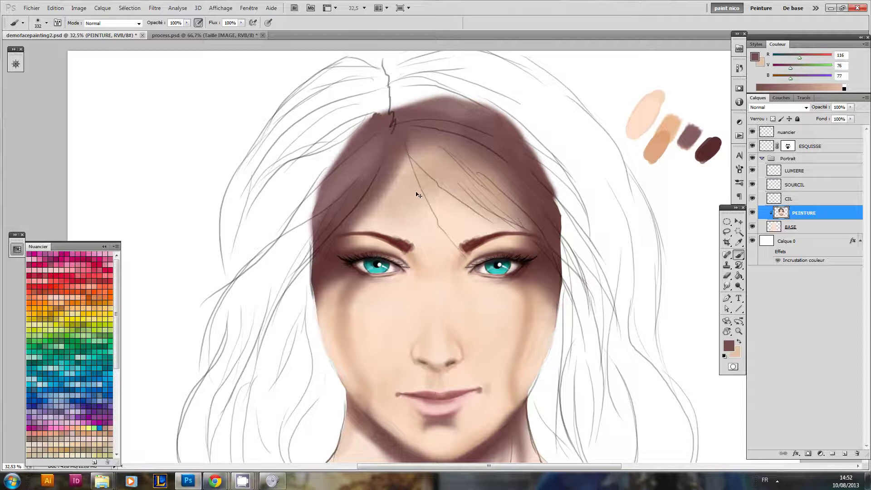
pyautogui.hotkey('ctrl', 'z')
# Step: Sample the light skin tone below the right eye and brighten the centre of the upper forehead with it
pyautogui.press('x')
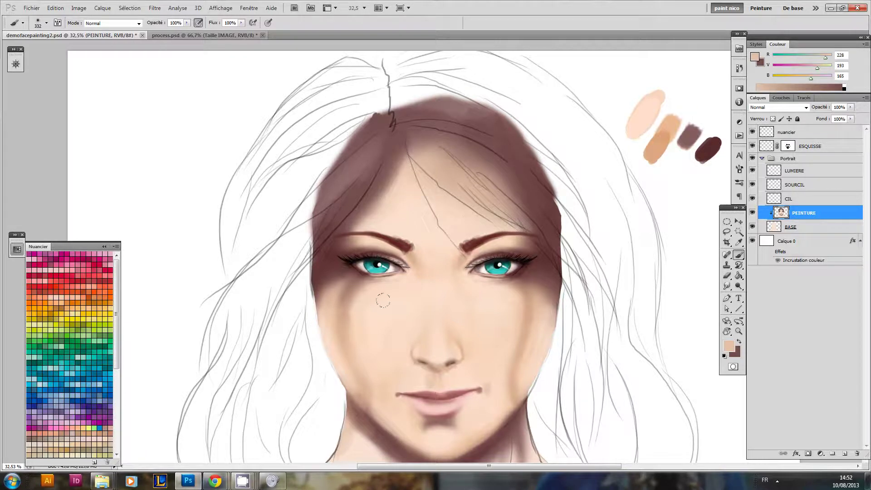
pyautogui.keyDown('alt'); pyautogui.click(497, 293); pyautogui.keyUp('alt')
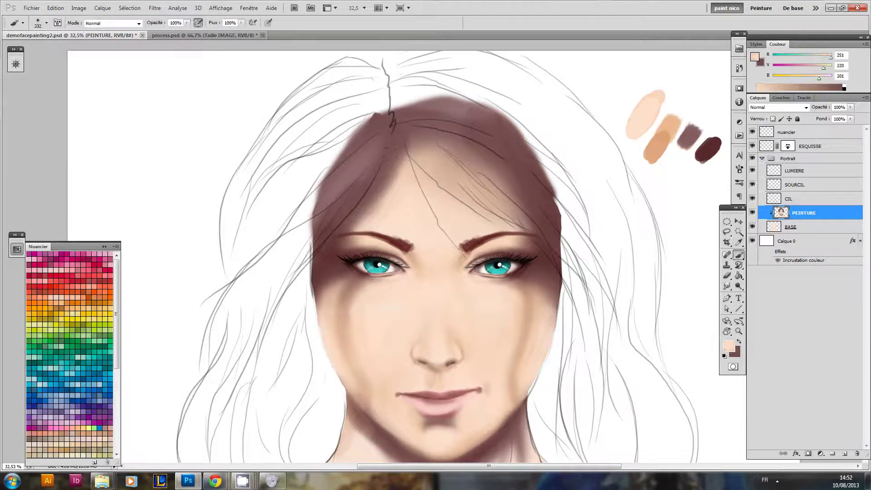
pyautogui.moveTo(447, 176); pyautogui.dragTo(423, 162)
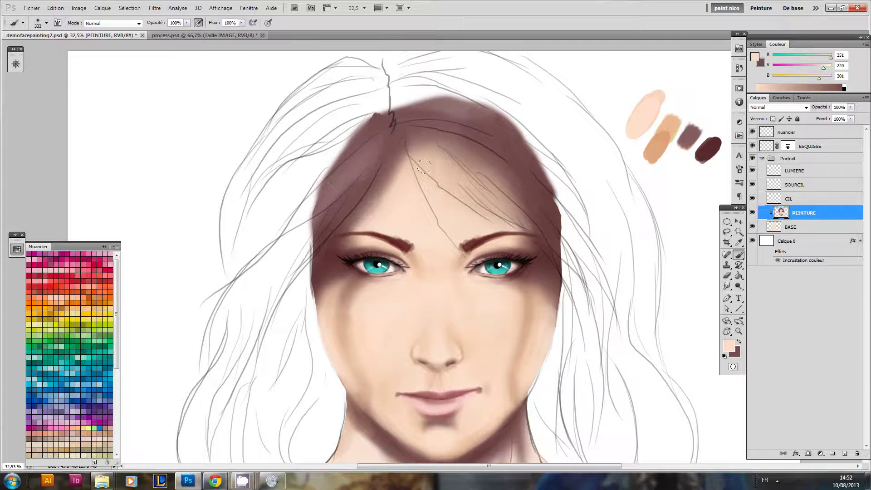
# Step: Reset the colours with white as the foreground and choose the 10 px hard round brush
pyautogui.moveTo(443, 298); pyautogui.dragTo(446, 233)
pyautogui.moveTo(460, 249)
pyautogui.mouseDown()
pyautogui.moveTo(430, 245)
pyautogui.moveTo(491, 240)
pyautogui.moveTo(422, 242)
pyautogui.moveTo(449, 239)
pyautogui.moveTo(460, 255)
pyautogui.moveTo(475, 251)
pyautogui.moveTo(430, 240)
pyautogui.mouseUp()
pyautogui.press('d')
pyautogui.press('x')
pyautogui.rightClick(429, 211)
pyautogui.click(620, 332)
pyautogui.click(385, 274)
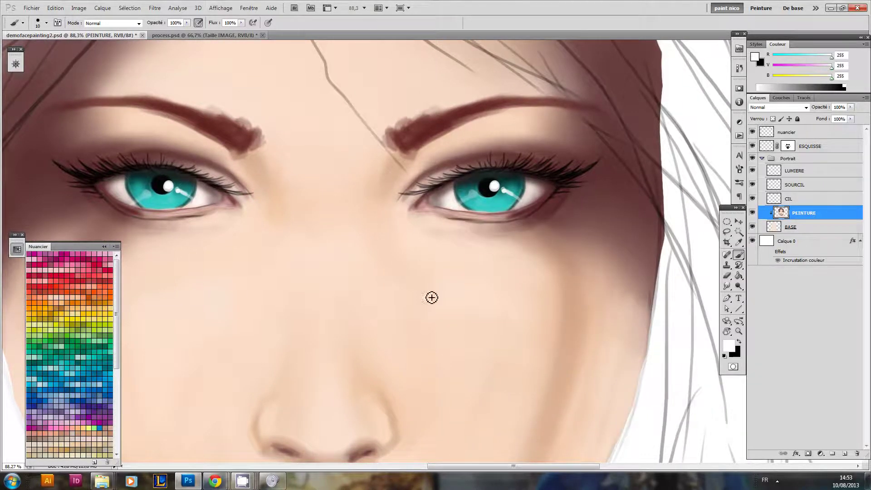
# Step: Sample the skin tone under the right eye and lighten the foreground colour to #fff2e8 for brush highlights
pyautogui.press('i')
pyautogui.click(470, 250)
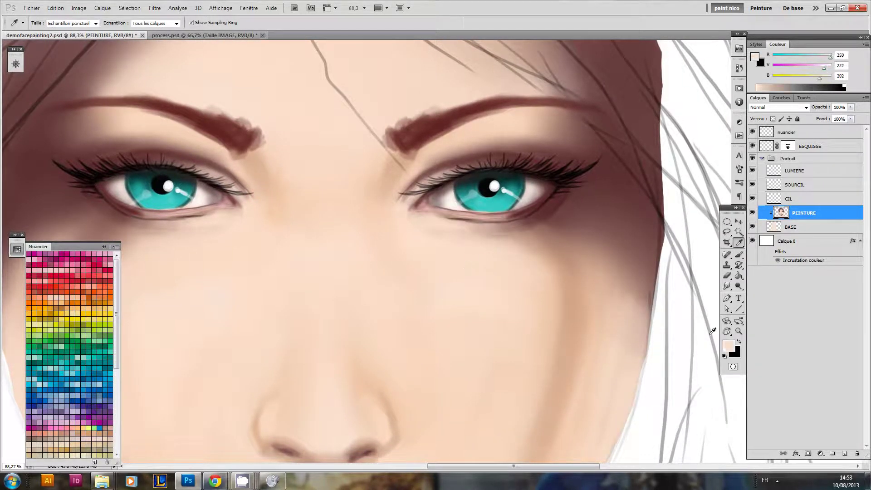
pyautogui.click(727, 351)
pyautogui.click(144, 265)
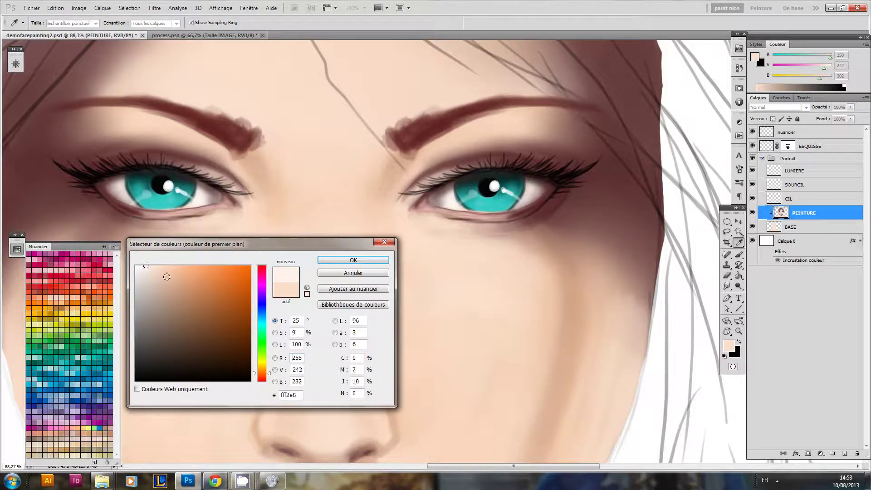
pyautogui.click(384, 264)
pyautogui.press('b')
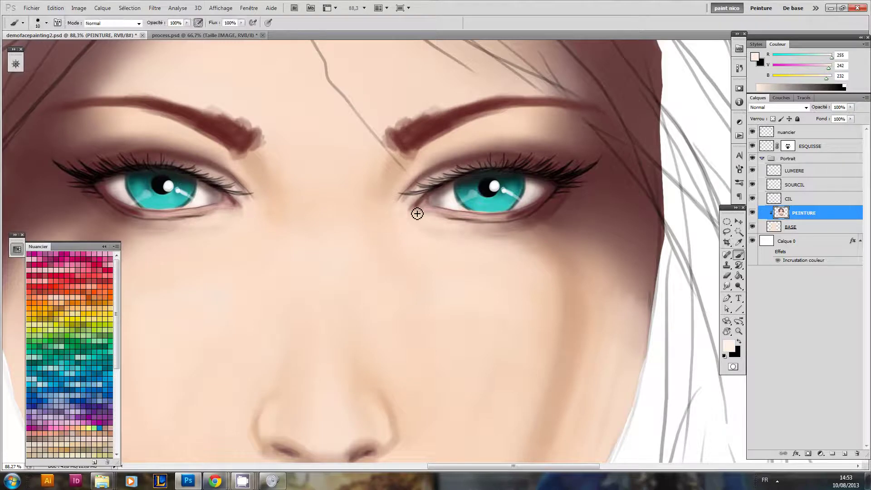
# Step: Paint fine cream highlights along the lower eyelids and inner eye corners with the 10 px brush
pyautogui.moveTo(422, 212); pyautogui.dragTo(570, 231)
pyautogui.moveTo(287, 227)
pyautogui.mouseDown()
pyautogui.moveTo(336, 231)
pyautogui.moveTo(287, 225)
pyautogui.moveTo(323, 231)
pyautogui.moveTo(389, 222)
pyautogui.moveTo(366, 252)
pyautogui.moveTo(344, 256)
pyautogui.mouseUp()
pyautogui.moveTo(367, 259); pyautogui.dragTo(345, 243)
pyautogui.moveTo(439, 224); pyautogui.dragTo(496, 236)
pyautogui.moveTo(440, 197)
pyautogui.mouseDown()
pyautogui.moveTo(473, 211)
pyautogui.moveTo(468, 247)
pyautogui.moveTo(442, 258)
pyautogui.mouseUp()
pyautogui.moveTo(462, 258); pyautogui.dragTo(424, 191)
pyautogui.moveTo(424, 330); pyautogui.dragTo(439, 323)
pyautogui.moveTo(448, 293)
pyautogui.mouseDown()
pyautogui.moveTo(480, 273)
pyautogui.moveTo(403, 246)
pyautogui.mouseUp()
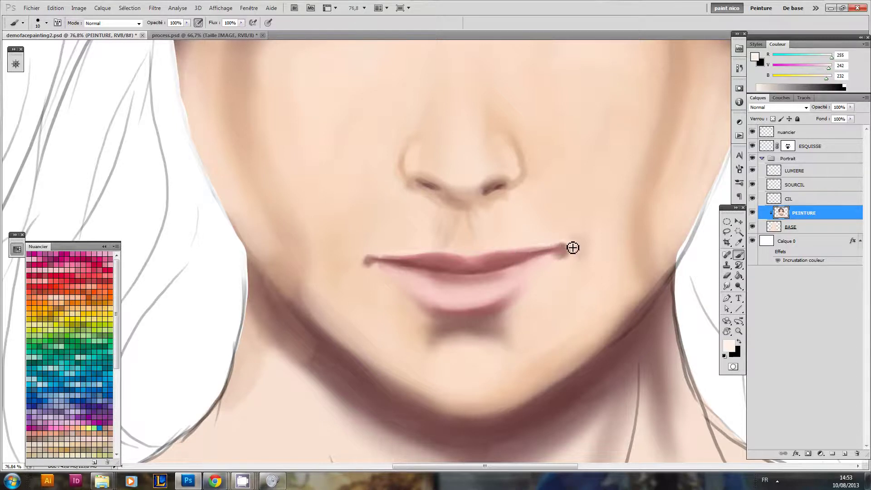
# Step: Choose the 46 px speckled brush and paint cream highlights on the bridge and tip of the nose
pyautogui.moveTo(526, 252)
pyautogui.mouseDown()
pyautogui.moveTo(480, 275)
pyautogui.moveTo(460, 241)
pyautogui.moveTo(476, 249)
pyautogui.moveTo(422, 208)
pyautogui.mouseUp()
pyautogui.rightClick(421, 222)
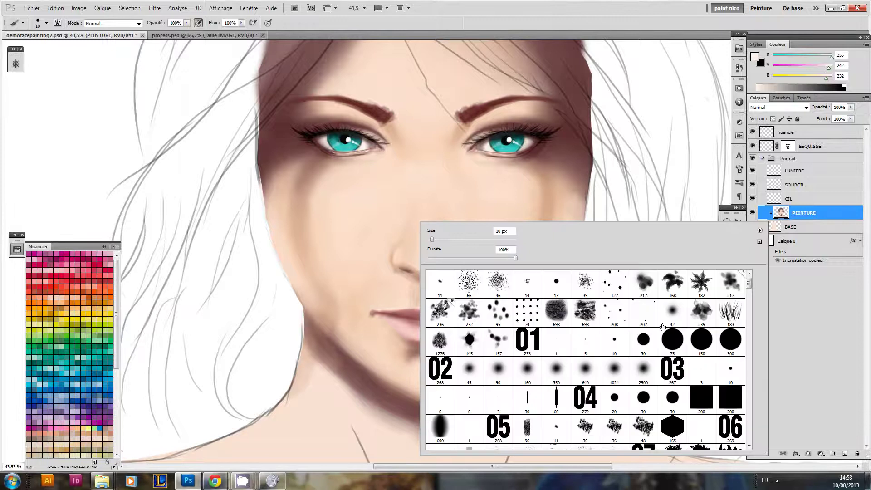
pyautogui.click(505, 288)
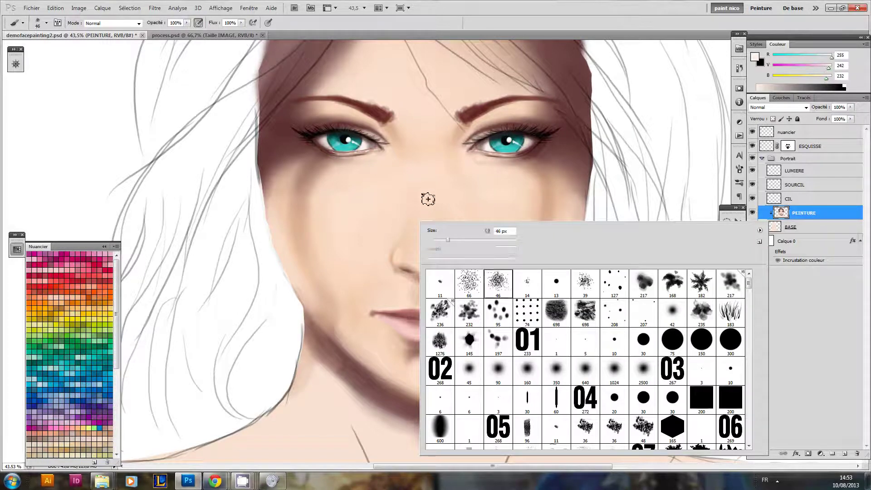
pyautogui.click(428, 199)
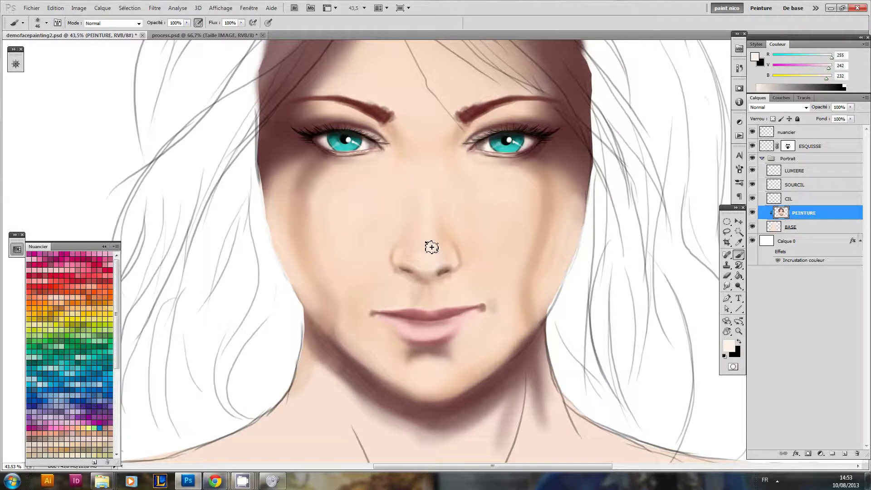
pyautogui.moveTo(477, 147); pyautogui.dragTo(534, 192)
pyautogui.moveTo(431, 163)
pyautogui.mouseDown()
pyautogui.moveTo(422, 168)
pyautogui.moveTo(452, 177)
pyautogui.moveTo(437, 175)
pyautogui.mouseUp()
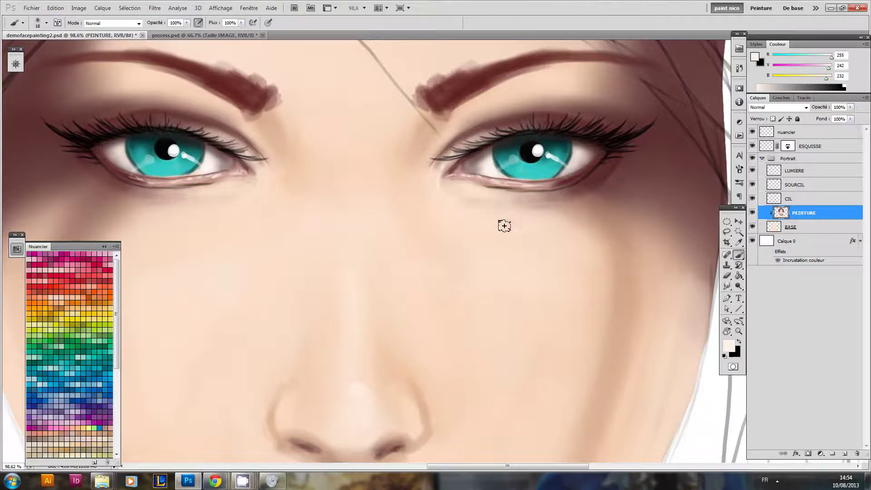
# Step: Adjust the speckled brush's size and paint a soft cream highlight beneath the right eye
pyautogui.keyDown('alt'); pyautogui.rightClick(488, 225); pyautogui.keyUp('alt')
pyautogui.moveTo(453, 207)
pyautogui.mouseDown()
pyautogui.moveTo(535, 226)
pyautogui.moveTo(475, 232)
pyautogui.moveTo(510, 223)
pyautogui.mouseUp()
pyautogui.moveTo(571, 258); pyautogui.dragTo(490, 278)
pyautogui.scroll(3, 489, 278)
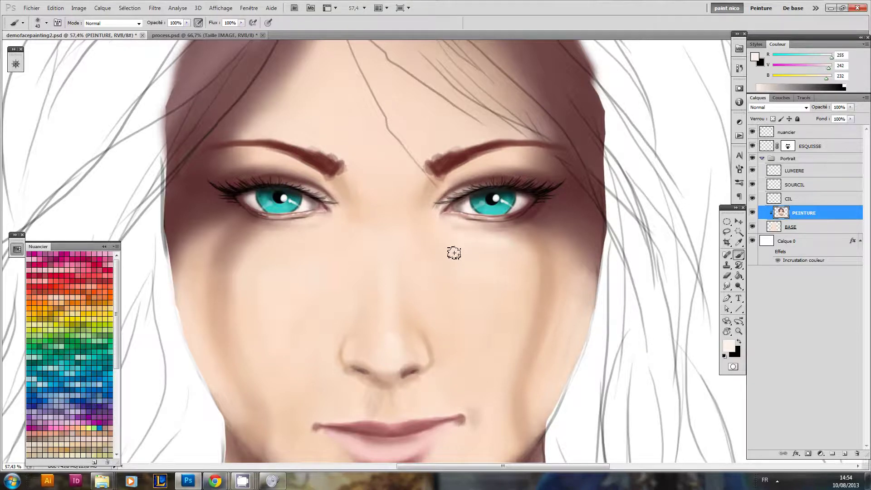
# Step: Sample the #fadcc6 skin tone beside the nose bridge and swap it with the cream brush colour
pyautogui.moveTo(409, 263); pyautogui.dragTo(437, 246)
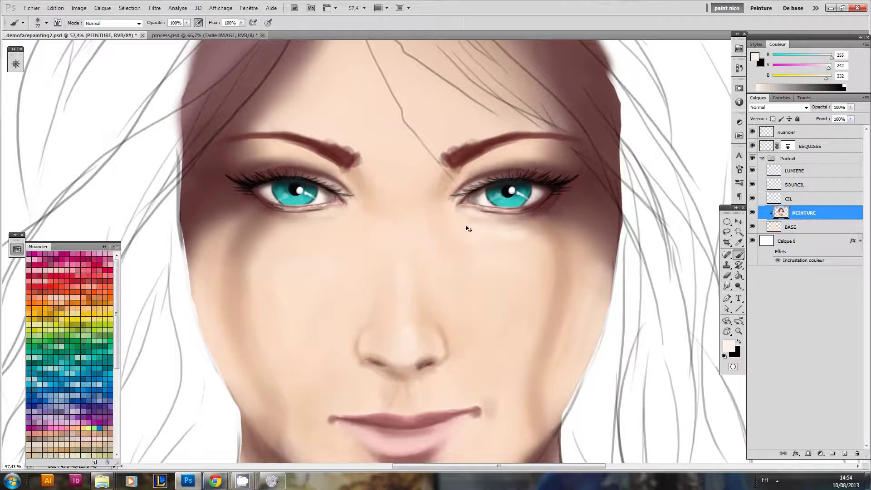
pyautogui.press('i')
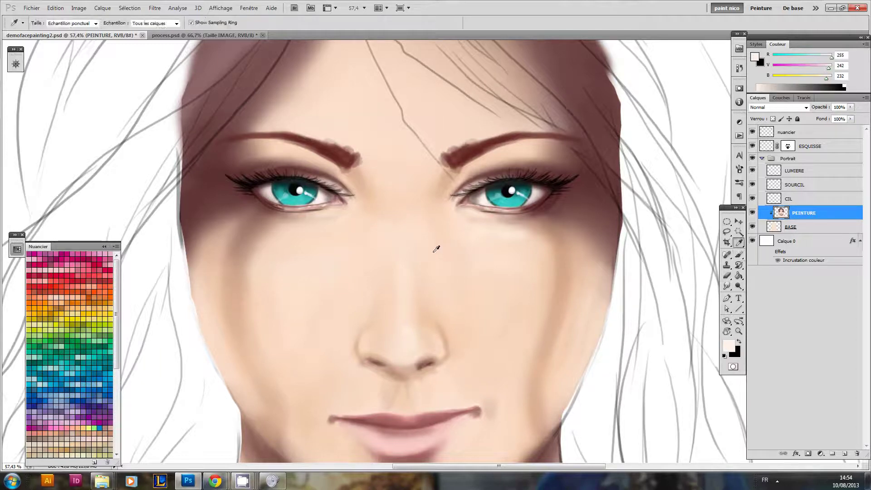
pyautogui.click(435, 251)
pyautogui.press('b')
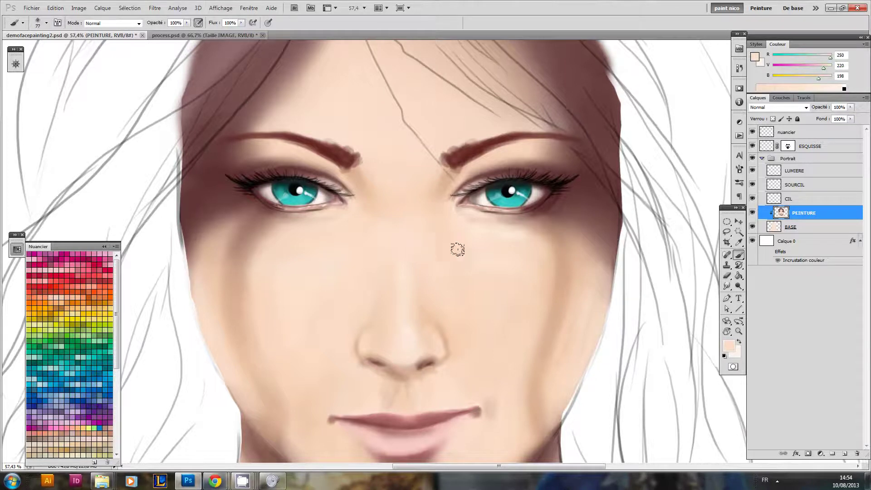
pyautogui.press('x')
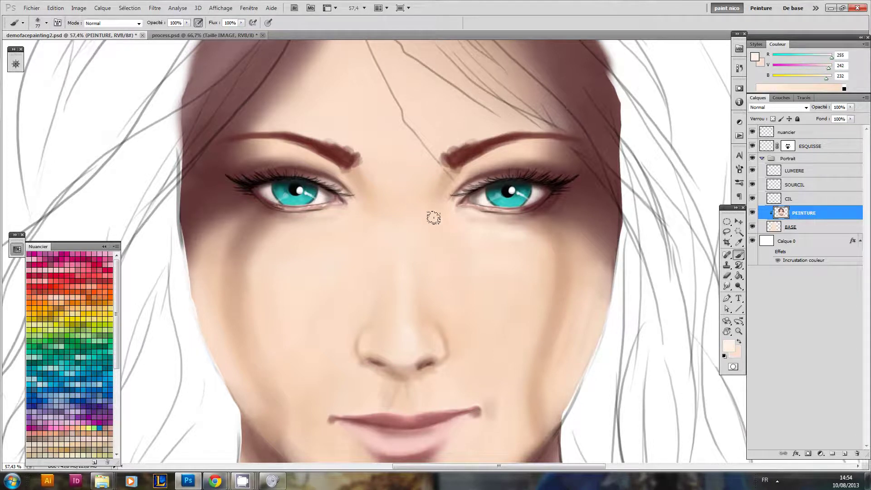
# Step: Sample the darker #f3cfb1 skin tone beside the nose and paint it softly around the upper nose and inner eye corners
pyautogui.keyDown('alt'); pyautogui.click(425, 260); pyautogui.keyUp('alt')
pyautogui.press('i')
pyautogui.click(427, 302)
pyautogui.press('b')
pyautogui.moveTo(467, 270)
pyautogui.mouseDown()
pyautogui.moveTo(490, 299)
pyautogui.moveTo(474, 271)
pyautogui.moveTo(481, 280)
pyautogui.moveTo(467, 290)
pyautogui.mouseUp()
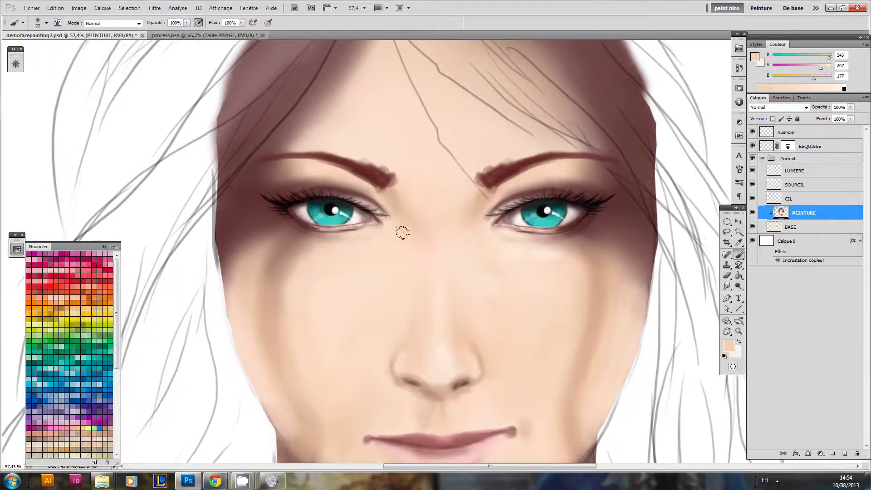
pyautogui.moveTo(410, 273); pyautogui.dragTo(423, 245)
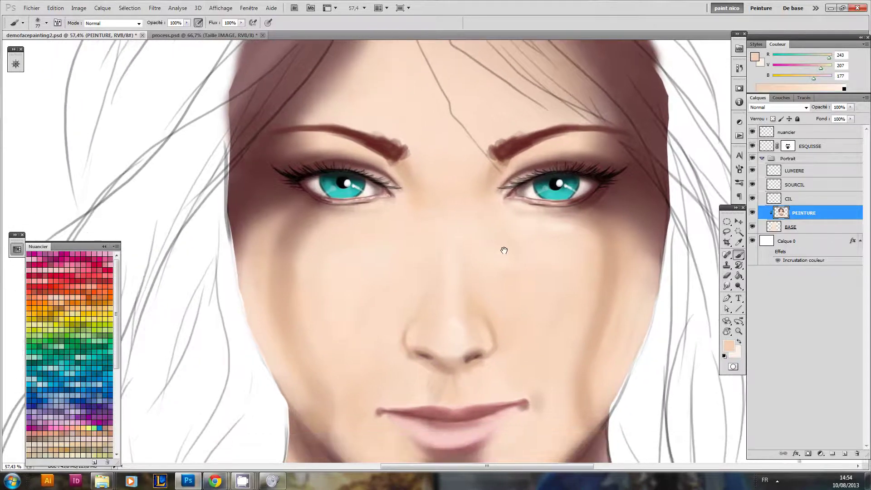
pyautogui.moveTo(504, 250); pyautogui.dragTo(463, 254)
# Step: Choose the Mixer Brush and blend beige and cream tones between the eyebrows and across the nose bridge
pyautogui.moveTo(739, 256)
pyautogui.mouseDown()
pyautogui.moveTo(772, 272)
pyautogui.moveTo(772, 283)
pyautogui.mouseUp()
pyautogui.keyDown('alt'); pyautogui.click(424, 238); pyautogui.keyUp('alt')
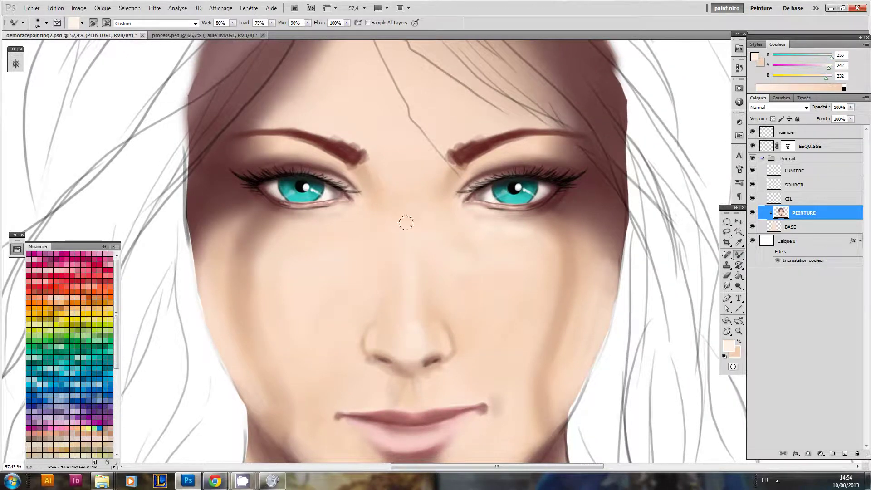
pyautogui.keyDown('alt'); pyautogui.click(431, 179); pyautogui.keyUp('alt')
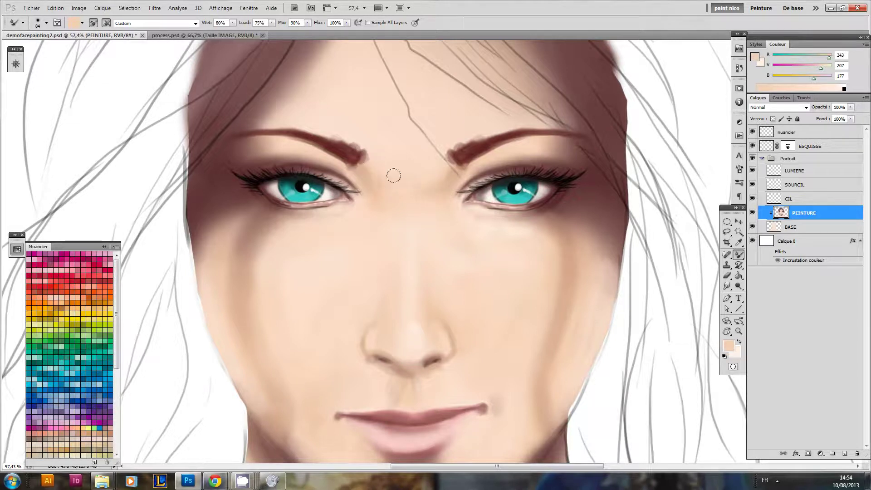
pyautogui.moveTo(426, 221); pyautogui.dragTo(423, 221)
pyautogui.press('x')
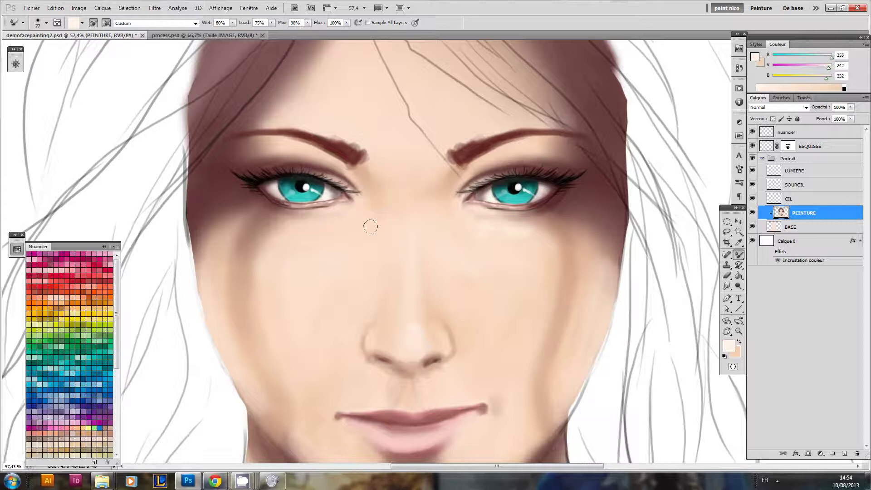
# Step: Blend the highlight beneath the right eye and beside the nose with the Mixer Brush
pyautogui.scroll(-3, 359, 258)
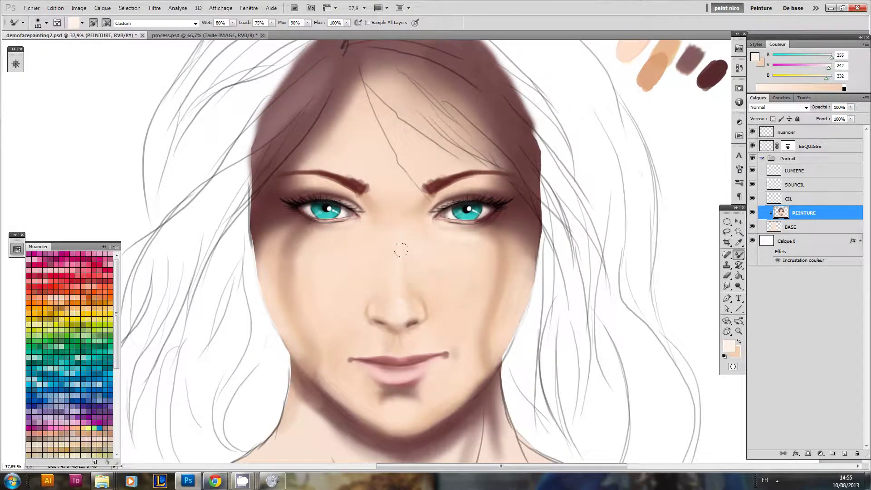
pyautogui.moveTo(471, 241); pyautogui.dragTo(452, 239)
pyautogui.moveTo(440, 254); pyautogui.dragTo(415, 259)
pyautogui.moveTo(419, 258); pyautogui.dragTo(508, 255)
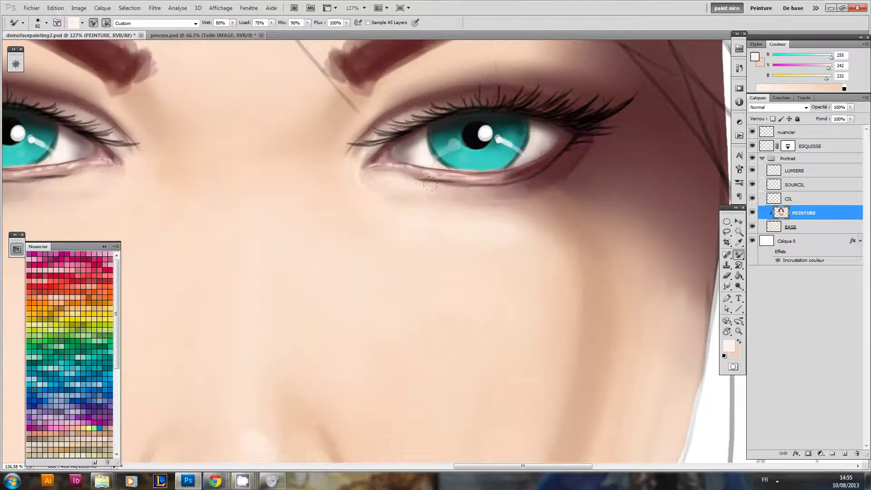
# Step: Return to the regular brush at 20 px and paint beige skin tone beneath the right lower eyelid
pyautogui.hotkey('shift', 'b')
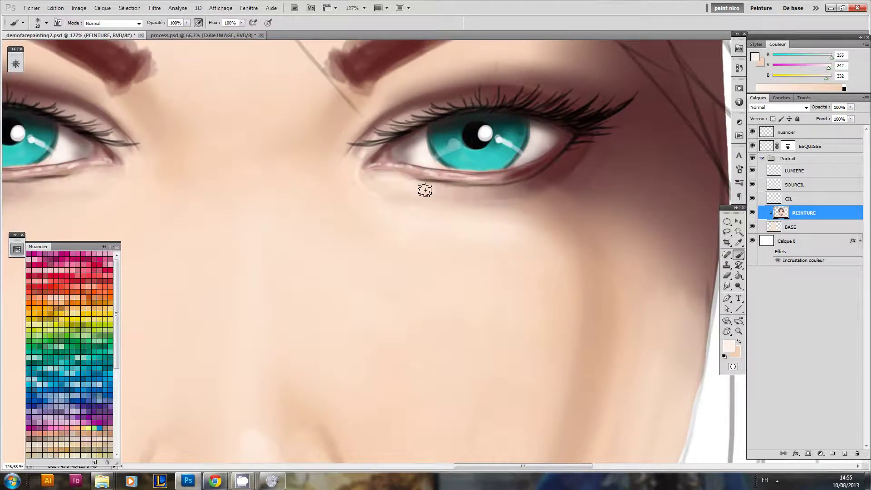
pyautogui.keyDown('alt'); pyautogui.click(412, 186); pyautogui.keyUp('alt')
pyautogui.moveTo(427, 187)
pyautogui.mouseDown()
pyautogui.moveTo(508, 193)
pyautogui.moveTo(444, 219)
pyautogui.moveTo(484, 207)
pyautogui.mouseUp()
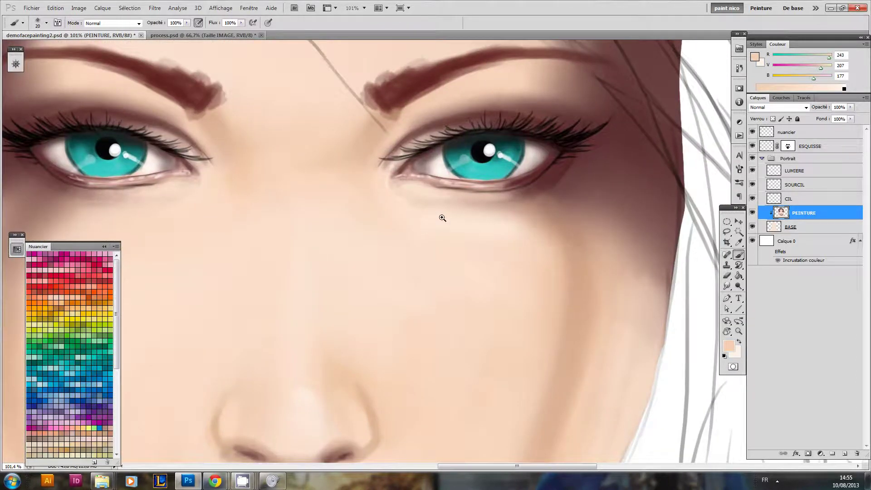
# Step: Try beige strokes beneath the left eye and undo them
pyautogui.moveTo(222, 222); pyautogui.dragTo(475, 255)
pyautogui.moveTo(331, 226); pyautogui.dragTo(394, 225)
pyautogui.hotkey('ctrl', 'alt', 'z')
pyautogui.hotkey('ctrl', 'alt', 'z')
pyautogui.hotkey('ctrl', 'alt', 'z')
pyautogui.moveTo(327, 223)
pyautogui.mouseDown()
pyautogui.moveTo(403, 224)
pyautogui.moveTo(344, 234)
pyautogui.moveTo(337, 230)
pyautogui.moveTo(403, 227)
pyautogui.moveTo(332, 231)
pyautogui.moveTo(402, 228)
pyautogui.mouseUp()
pyautogui.hotkey('ctrl', 'alt', 'z')
# Step: Switch back to the cream foreground colour and the 10 px brush for the area around the left eye
pyautogui.press('y')
pyautogui.press('u')
pyautogui.press('y')
pyautogui.scroll(-4, 442, 205)
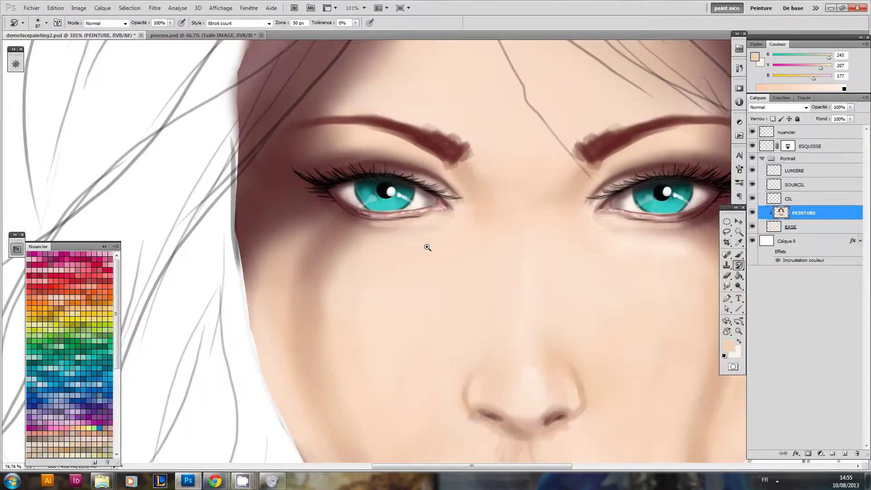
pyautogui.scroll(5, 459, 241)
pyautogui.press('x')
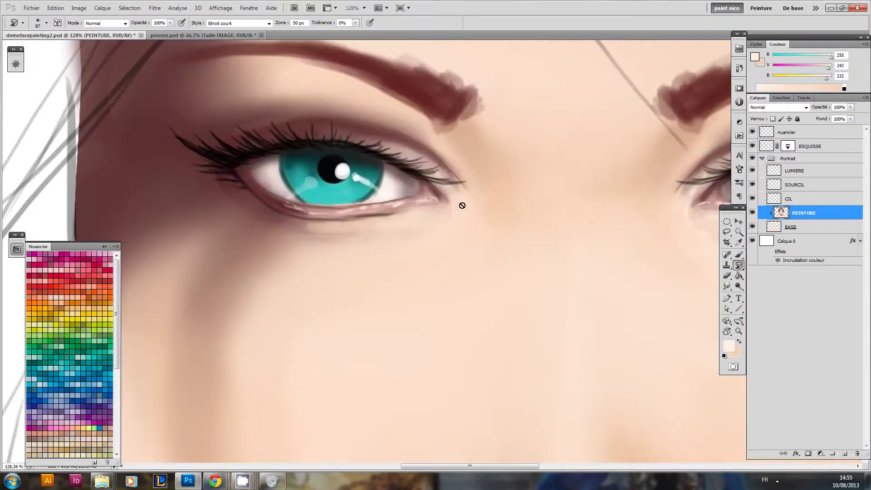
pyautogui.press('b')
pyautogui.scroll(-2, 455, 196)
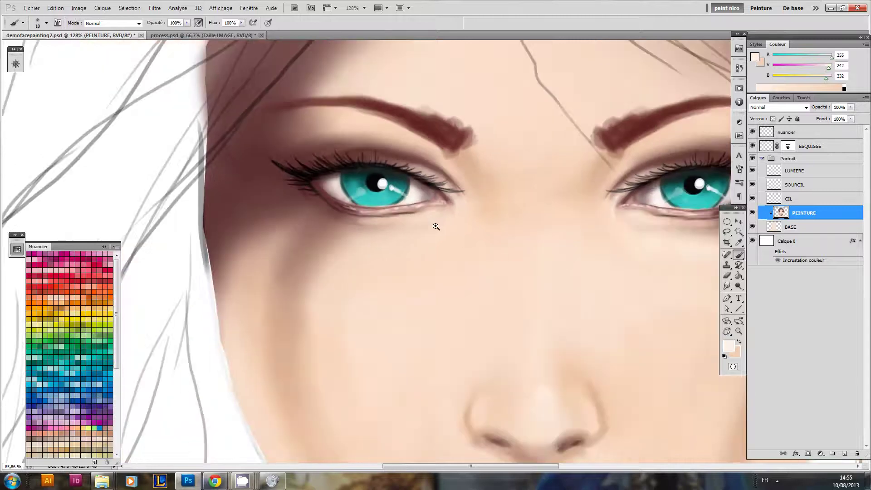
pyautogui.scroll(-1, 437, 227)
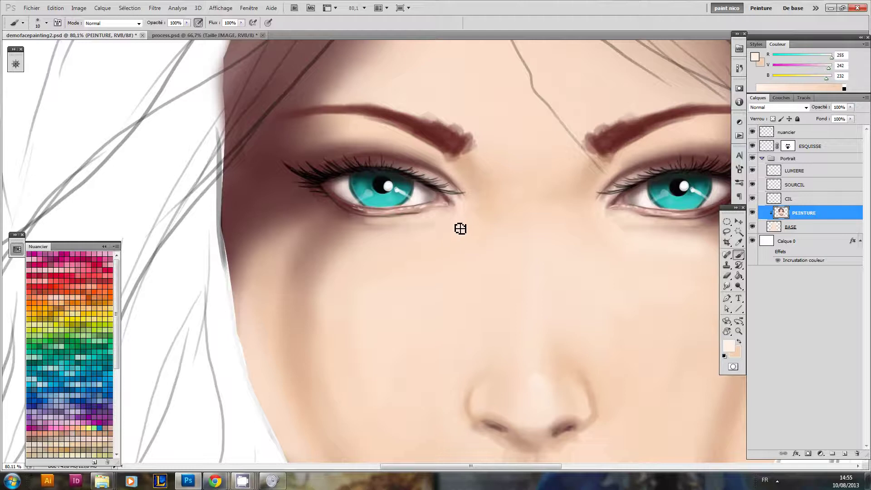
# Step: Sample the skin beneath the left eye, lighten the colour to #fff0e3 and paint a soft highlight under that eye
pyautogui.keyDown('alt'); pyautogui.click(410, 237); pyautogui.keyUp('alt')
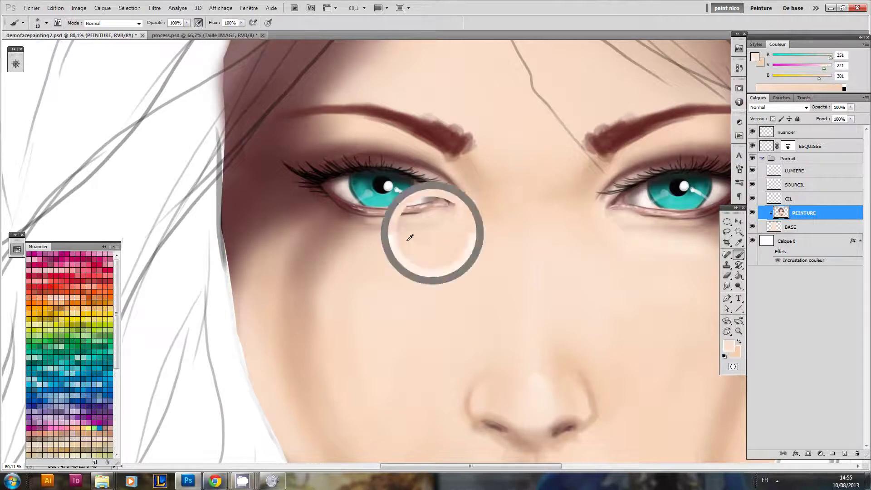
pyautogui.rightClick(398, 236)
pyautogui.click(563, 213)
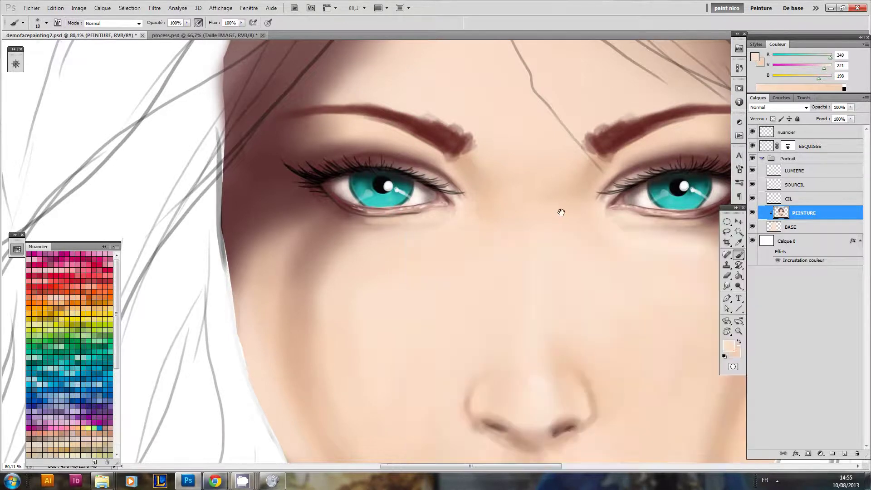
pyautogui.moveTo(562, 212); pyautogui.dragTo(556, 214)
pyautogui.click(723, 346)
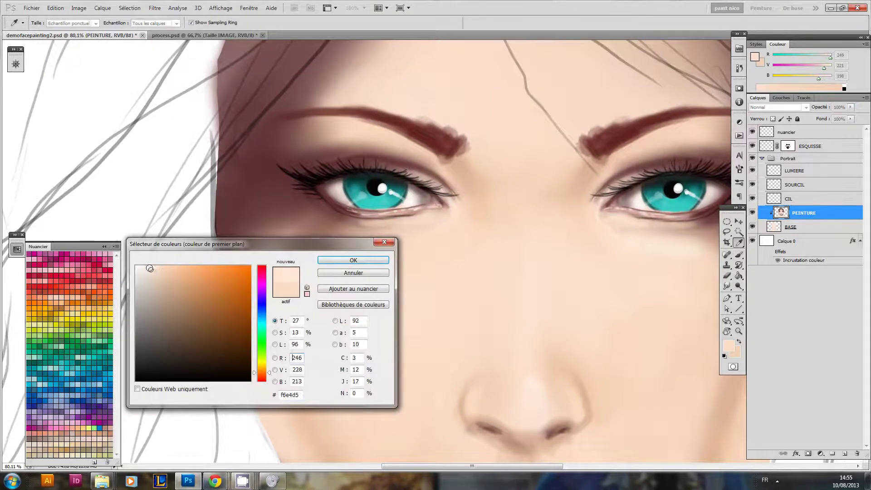
pyautogui.click(348, 263)
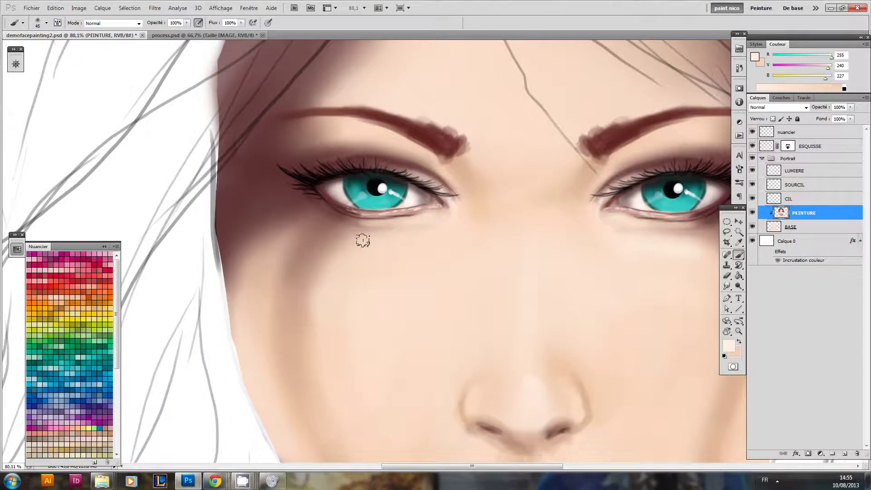
pyautogui.moveTo(389, 245)
pyautogui.mouseDown()
pyautogui.moveTo(370, 250)
pyautogui.moveTo(379, 230)
pyautogui.moveTo(365, 238)
pyautogui.moveTo(365, 256)
pyautogui.moveTo(410, 235)
pyautogui.moveTo(376, 234)
pyautogui.mouseUp()
pyautogui.moveTo(430, 278)
pyautogui.mouseDown()
pyautogui.moveTo(406, 293)
pyautogui.moveTo(366, 284)
pyautogui.mouseUp()
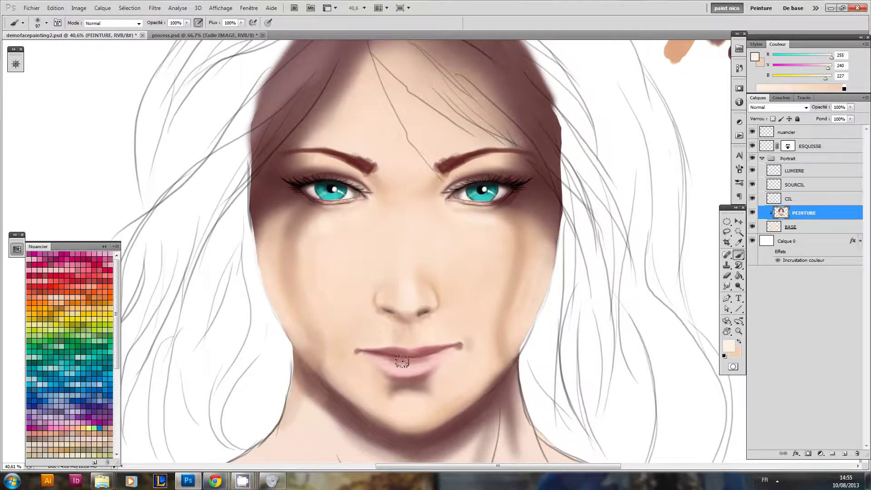
# Step: Paint a cream highlight on the chin with the 65 px brush and blend it using the Mixer Brush
pyautogui.moveTo(383, 333); pyautogui.dragTo(389, 297)
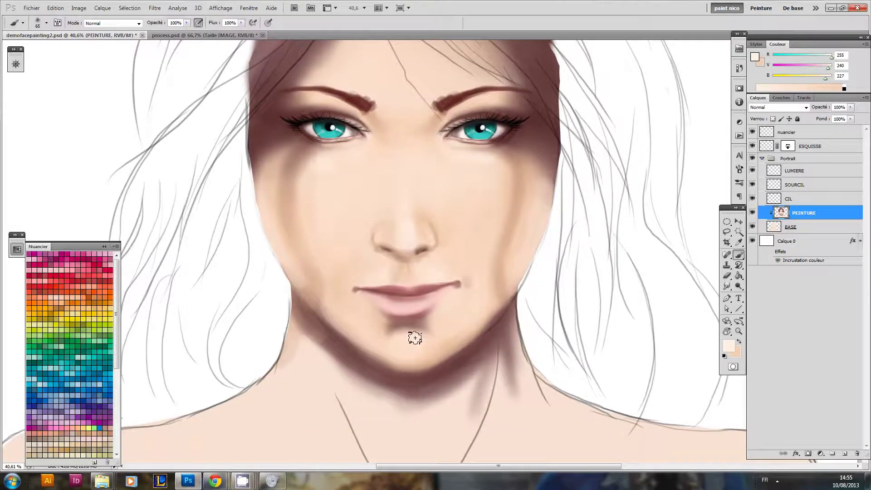
pyautogui.moveTo(430, 346)
pyautogui.mouseDown()
pyautogui.moveTo(418, 339)
pyautogui.moveTo(404, 349)
pyautogui.mouseUp()
pyautogui.click(740, 258)
pyautogui.click(781, 284)
pyautogui.click(394, 326)
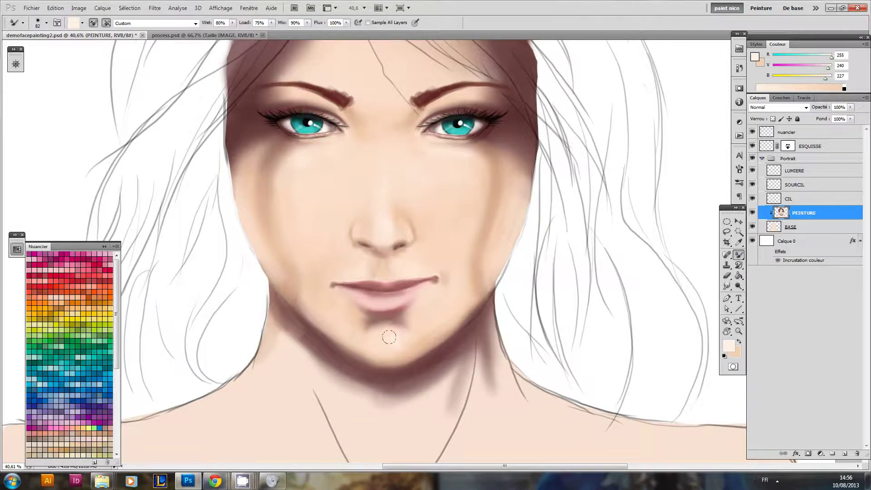
pyautogui.moveTo(419, 314)
pyautogui.mouseDown()
pyautogui.moveTo(404, 365)
pyautogui.moveTo(432, 315)
pyautogui.moveTo(411, 257)
pyautogui.moveTo(416, 325)
pyautogui.moveTo(422, 311)
pyautogui.moveTo(426, 319)
pyautogui.moveTo(389, 310)
pyautogui.mouseUp()
pyautogui.scroll(-5, 439, 288)
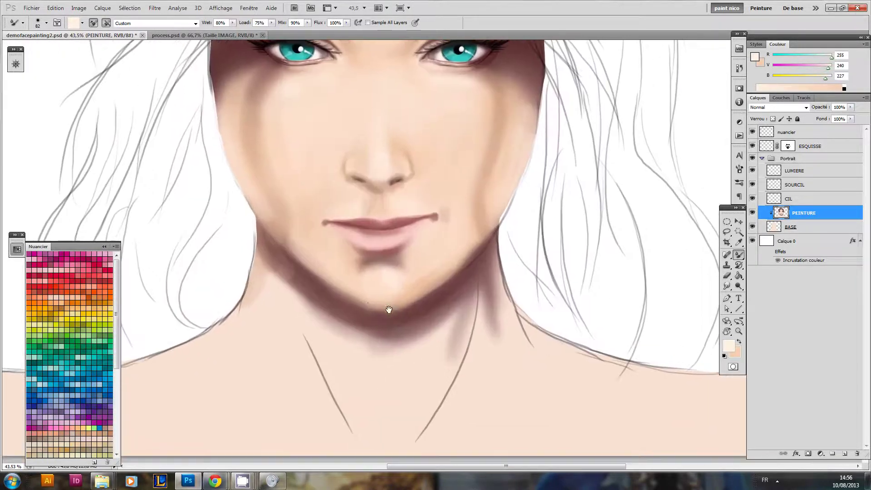
# Step: Choose a soft 163 px regular brush and paint cream over the neck shadow below the right jaw
pyautogui.hotkey('shift', 'b')
pyautogui.rightClick(481, 271)
pyautogui.doubleClick(757, 333)
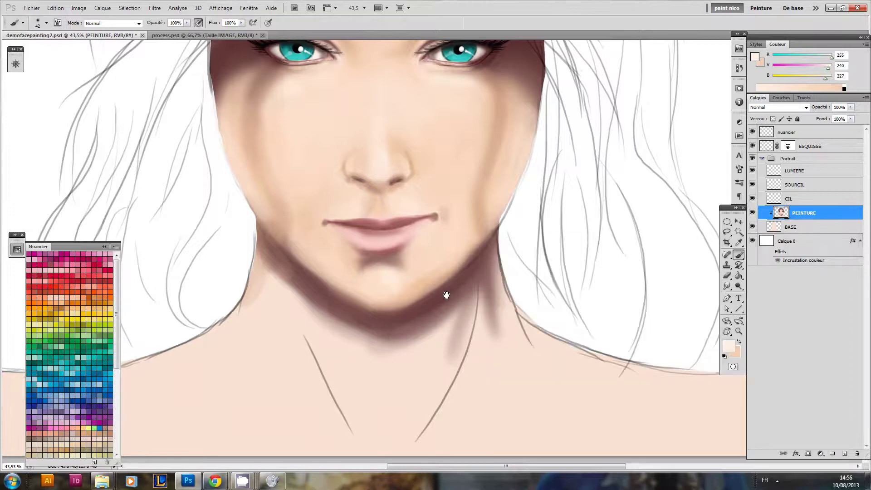
pyautogui.moveTo(485, 225)
pyautogui.mouseDown()
pyautogui.moveTo(484, 276)
pyautogui.moveTo(480, 232)
pyautogui.moveTo(498, 338)
pyautogui.mouseUp()
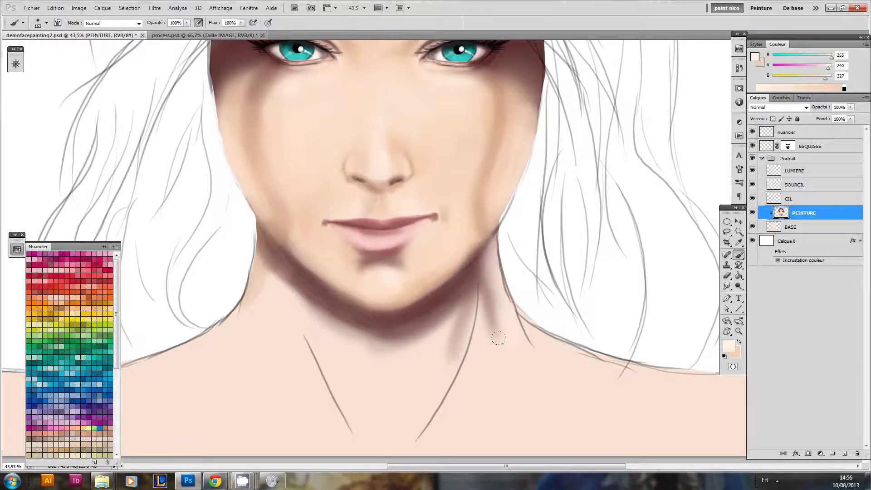
# Step: Shade the sides of the neck in beige #f3cfb1 with the 229 px soft brush, mainly down the left side
pyautogui.scroll(-2, 544, 288)
pyautogui.press('x')
pyautogui.moveTo(522, 312); pyautogui.dragTo(513, 290)
pyautogui.moveTo(345, 307); pyautogui.dragTo(356, 297)
pyautogui.moveTo(344, 265); pyautogui.dragTo(376, 379)
pyautogui.moveTo(342, 293); pyautogui.dragTo(386, 394)
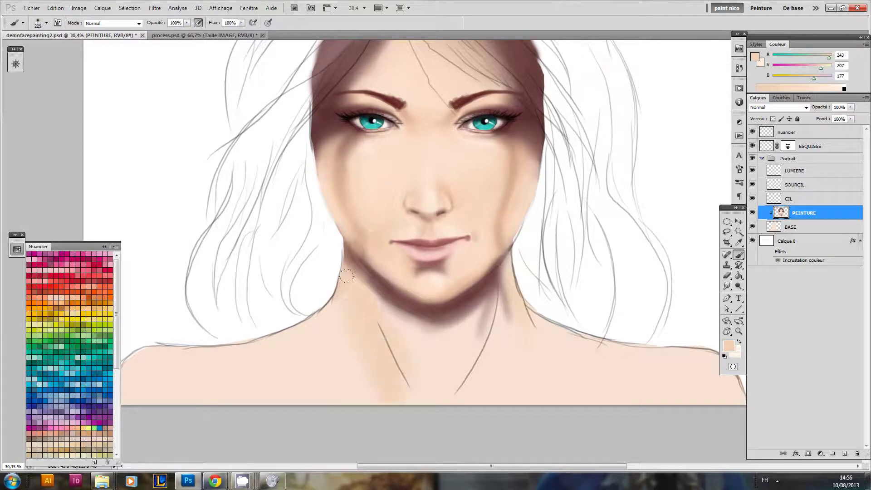
pyautogui.moveTo(350, 272); pyautogui.dragTo(401, 383)
pyautogui.moveTo(345, 252)
pyautogui.mouseDown()
pyautogui.moveTo(333, 267)
pyautogui.moveTo(362, 270)
pyautogui.mouseUp()
# Step: Paint beige shading over the shadow below the chin and across the throat
pyautogui.moveTo(502, 235)
pyautogui.mouseDown()
pyautogui.moveTo(499, 286)
pyautogui.moveTo(484, 314)
pyautogui.moveTo(472, 290)
pyautogui.moveTo(481, 302)
pyautogui.mouseUp()
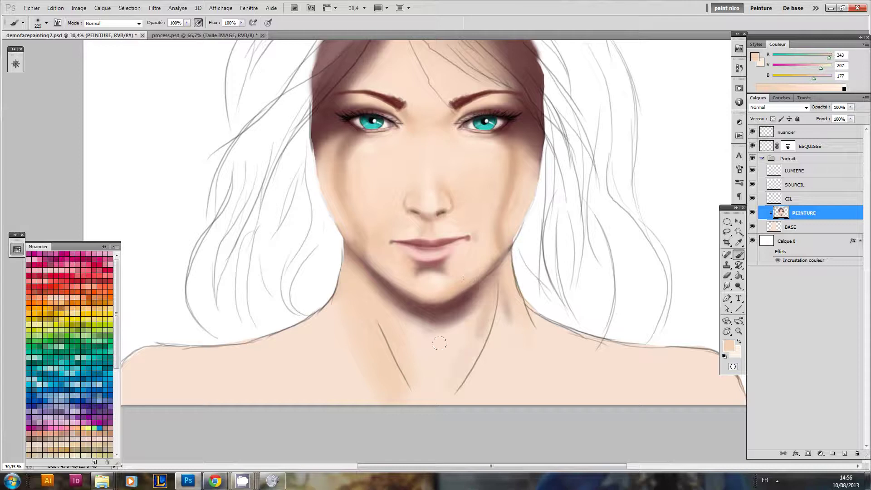
pyautogui.moveTo(436, 329)
pyautogui.mouseDown()
pyautogui.moveTo(390, 315)
pyautogui.moveTo(445, 338)
pyautogui.mouseUp()
pyautogui.moveTo(395, 313)
pyautogui.mouseDown()
pyautogui.moveTo(444, 322)
pyautogui.moveTo(459, 303)
pyautogui.mouseUp()
# Step: Paint beige shading from the base of the neck along the right collarbone and shoulder
pyautogui.moveTo(499, 349); pyautogui.dragTo(505, 397)
pyautogui.moveTo(526, 330); pyautogui.dragTo(622, 361)
pyautogui.moveTo(597, 348)
pyautogui.mouseDown()
pyautogui.moveTo(564, 362)
pyautogui.moveTo(522, 346)
pyautogui.mouseUp()
pyautogui.moveTo(513, 347); pyautogui.dragTo(529, 343)
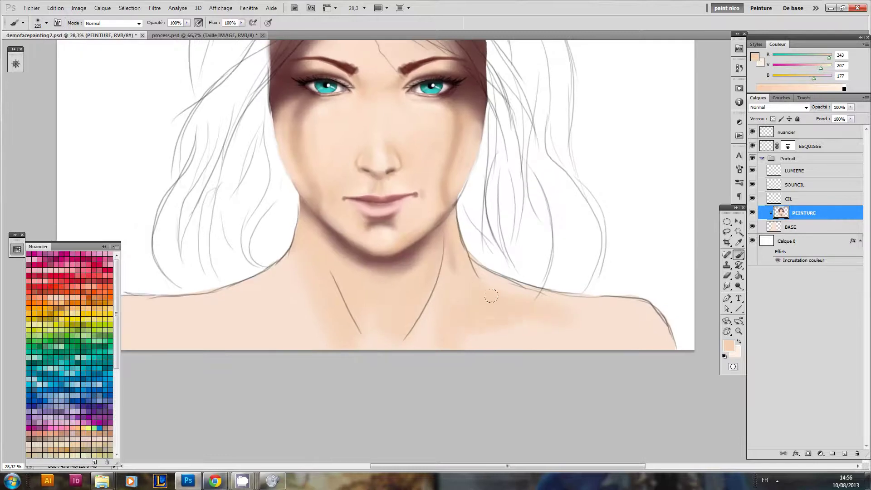
pyautogui.moveTo(491, 296)
pyautogui.mouseDown()
pyautogui.moveTo(511, 318)
pyautogui.moveTo(628, 326)
pyautogui.mouseUp()
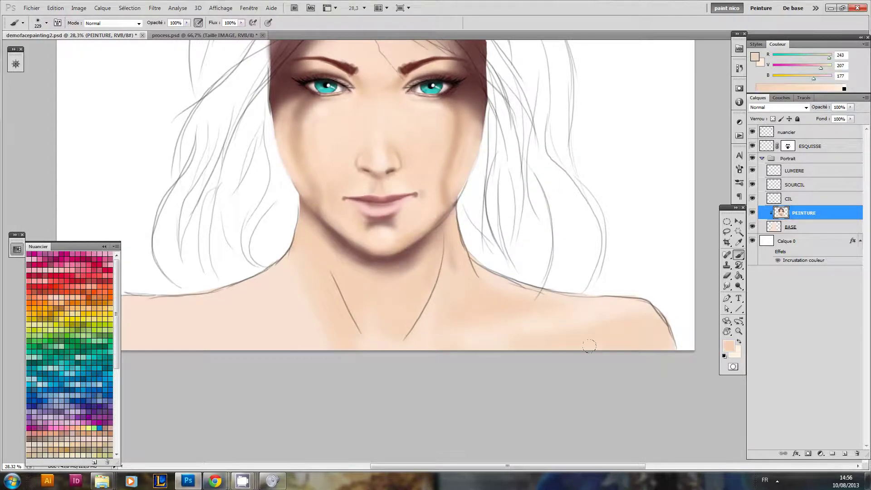
# Step: Shade the left shoulder and upper chest in beige and add cream light along the left collarbone
pyautogui.keyDown('alt'); pyautogui.click(518, 257); pyautogui.keyUp('alt')
pyautogui.moveTo(318, 352); pyautogui.dragTo(461, 352)
pyautogui.press('x')
pyautogui.moveTo(298, 335); pyautogui.dragTo(482, 343)
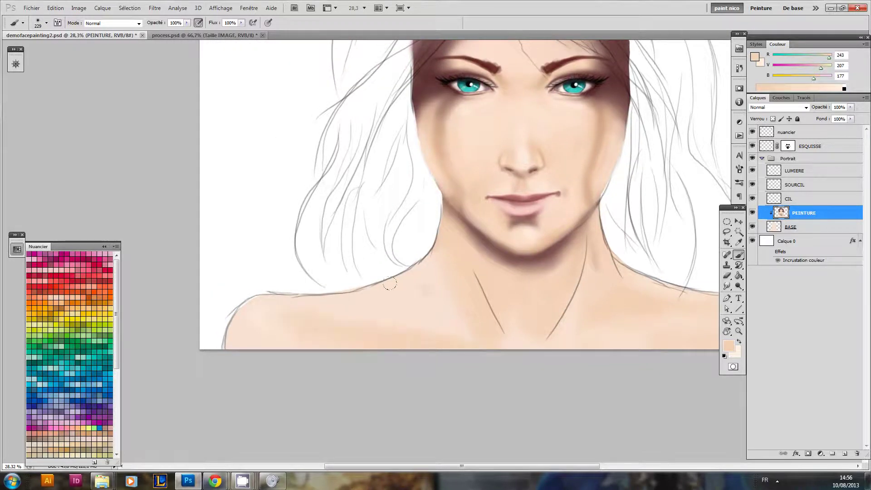
pyautogui.press('x')
pyautogui.moveTo(387, 331); pyautogui.dragTo(445, 322)
# Step: Alternate cream and beige strokes to refine the highlights and shading on the left shoulder and neck base
pyautogui.press('x')
pyautogui.press('x')
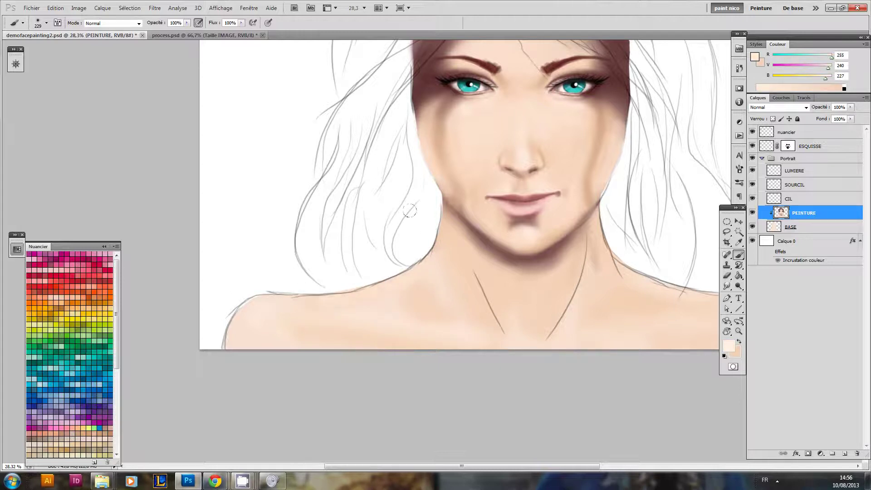
pyautogui.press('x')
pyautogui.press('x')
pyautogui.press('x')
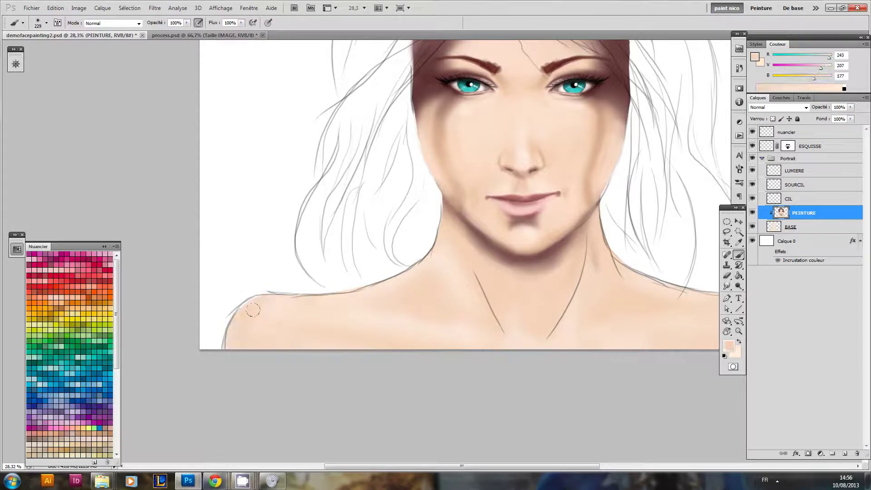
pyautogui.press('x')
pyautogui.moveTo(583, 337); pyautogui.dragTo(464, 334)
pyautogui.press('x')
pyautogui.moveTo(417, 287); pyautogui.dragTo(398, 374)
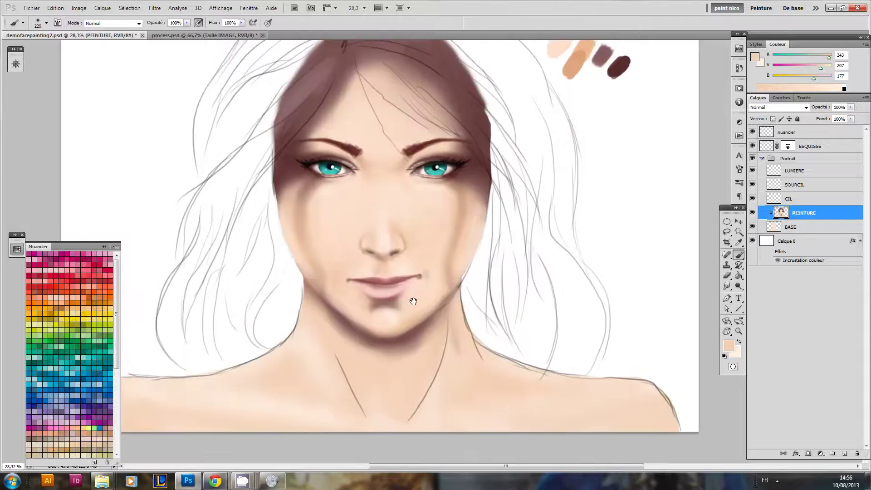
# Step: Sample the darker beige from the cheek contour and shade the sides of the neck and the throat
pyautogui.keyDown('alt'); pyautogui.click(459, 215); pyautogui.keyUp('alt')
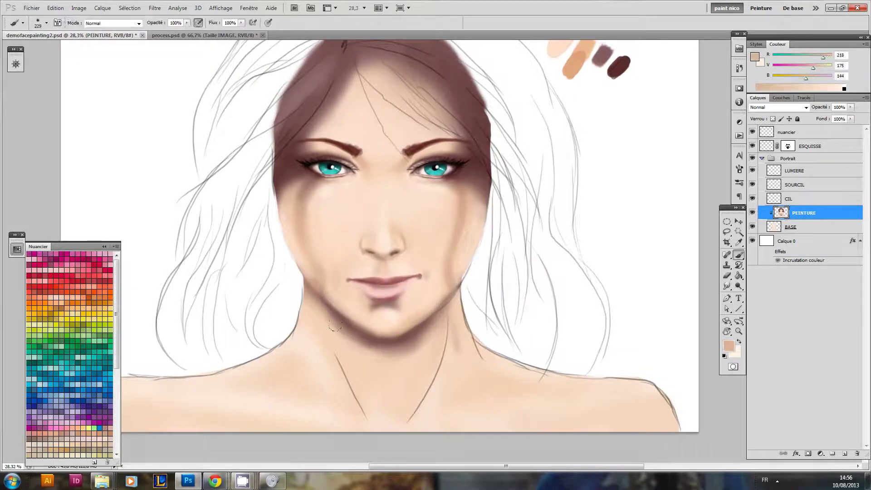
pyautogui.moveTo(309, 300)
pyautogui.mouseDown()
pyautogui.moveTo(343, 337)
pyautogui.moveTo(364, 386)
pyautogui.mouseUp()
pyautogui.moveTo(340, 352); pyautogui.dragTo(359, 392)
pyautogui.moveTo(441, 349)
pyautogui.mouseDown()
pyautogui.moveTo(410, 346)
pyautogui.moveTo(423, 394)
pyautogui.moveTo(427, 326)
pyautogui.mouseUp()
pyautogui.moveTo(476, 309)
pyautogui.mouseDown()
pyautogui.moveTo(493, 299)
pyautogui.moveTo(464, 279)
pyautogui.moveTo(510, 300)
pyautogui.mouseUp()
pyautogui.moveTo(467, 319)
pyautogui.mouseDown()
pyautogui.moveTo(521, 320)
pyautogui.moveTo(501, 319)
pyautogui.mouseUp()
pyautogui.moveTo(395, 279)
pyautogui.mouseDown()
pyautogui.moveTo(372, 300)
pyautogui.moveTo(347, 300)
pyautogui.mouseUp()
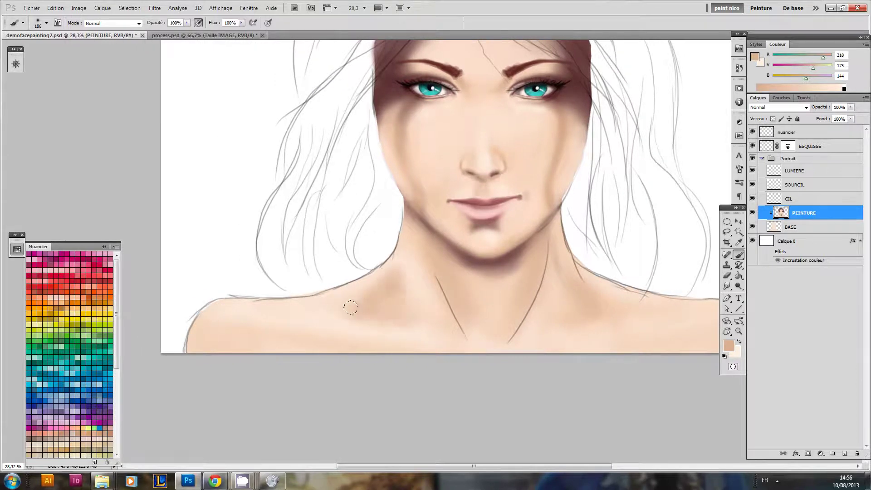
# Step: Enlarge the brush and add darker beige shading across both shoulders and the upper chest
pyautogui.keyDown('alt'); pyautogui.rightClick(330, 342); pyautogui.keyUp('alt')
pyautogui.moveTo(265, 343); pyautogui.dragTo(271, 334)
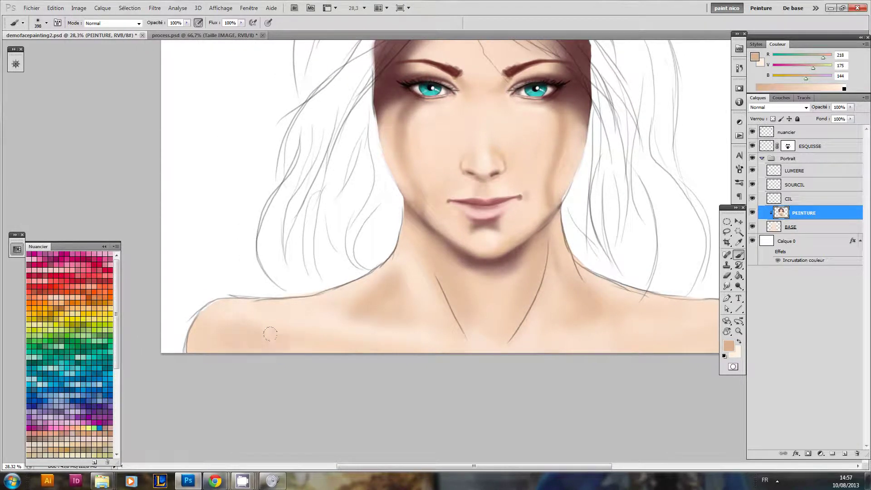
pyautogui.moveTo(455, 362)
pyautogui.mouseDown()
pyautogui.moveTo(403, 353)
pyautogui.moveTo(273, 290)
pyautogui.mouseUp()
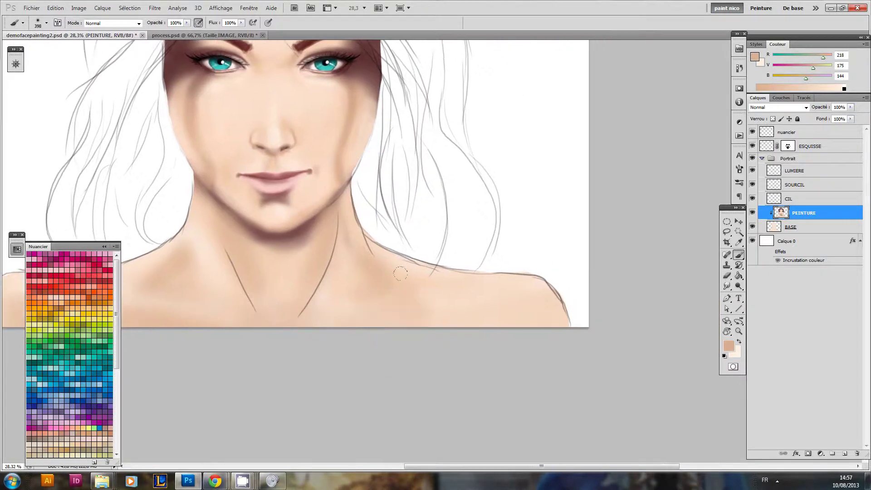
pyautogui.moveTo(472, 312)
pyautogui.mouseDown()
pyautogui.moveTo(528, 306)
pyautogui.moveTo(484, 319)
pyautogui.mouseUp()
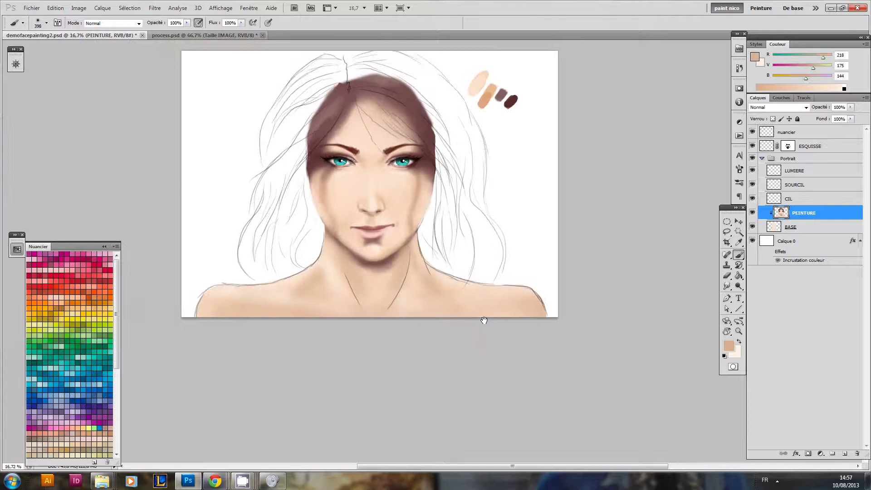
pyautogui.moveTo(447, 275); pyautogui.dragTo(479, 312)
# Step: Blend the shading around the tip and underside of the nose with the Mixer Brush
pyautogui.scroll(4, 429, 256)
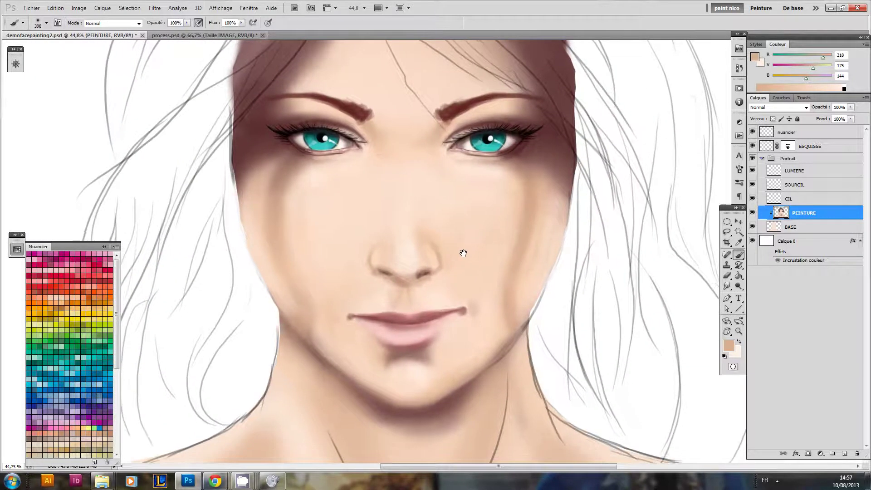
pyautogui.moveTo(738, 257); pyautogui.dragTo(772, 283)
pyautogui.moveTo(399, 278)
pyautogui.mouseDown()
pyautogui.moveTo(373, 287)
pyautogui.moveTo(364, 266)
pyautogui.mouseUp()
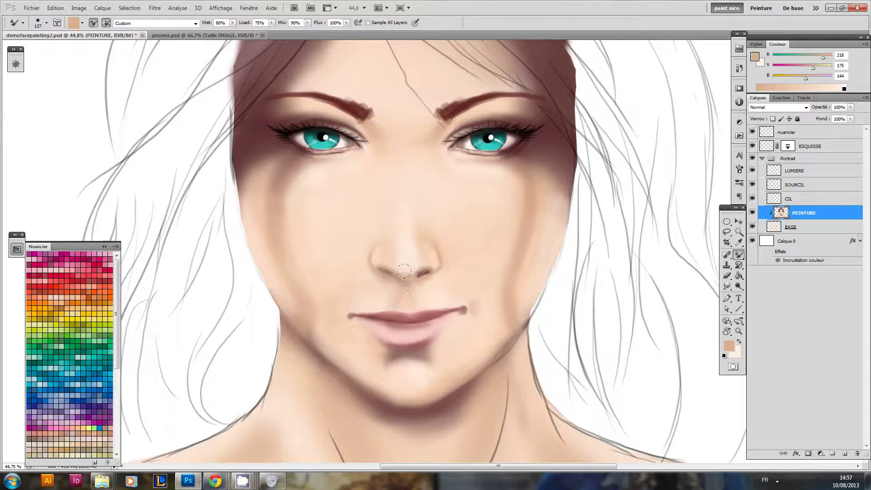
pyautogui.moveTo(411, 261); pyautogui.dragTo(422, 274)
# Step: Sample dark brown from beside the eye and paint the nostrils and the shadow under the lower lip with a small brush
pyautogui.press('[')
pyautogui.press('[')
pyautogui.press('[')
pyautogui.hotkey('shift', 'b')
pyautogui.press('p')
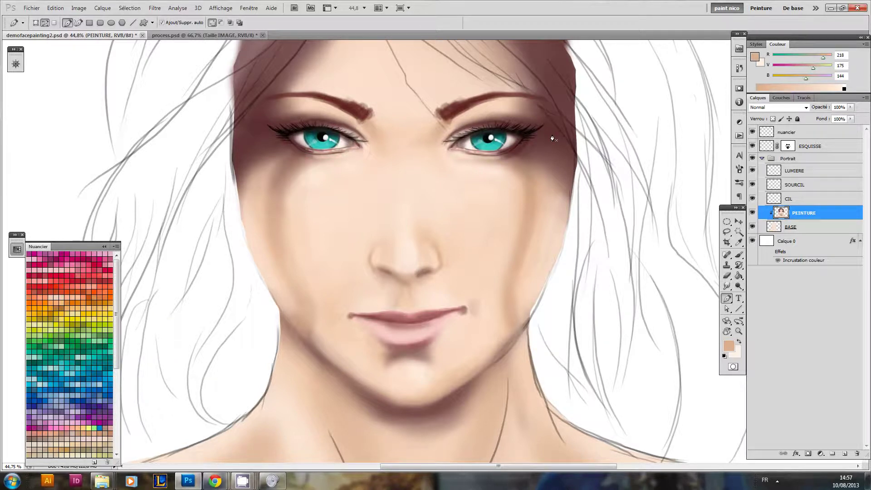
pyautogui.press('i')
pyautogui.click(551, 138)
pyautogui.press('b')
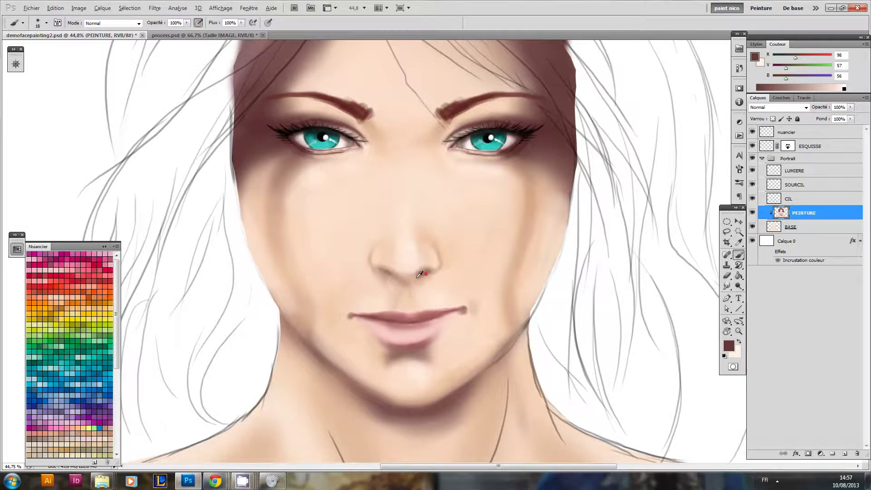
pyautogui.moveTo(427, 275)
pyautogui.mouseDown()
pyautogui.moveTo(392, 275)
pyautogui.moveTo(386, 297)
pyautogui.moveTo(376, 291)
pyautogui.moveTo(426, 299)
pyautogui.moveTo(411, 299)
pyautogui.mouseUp()
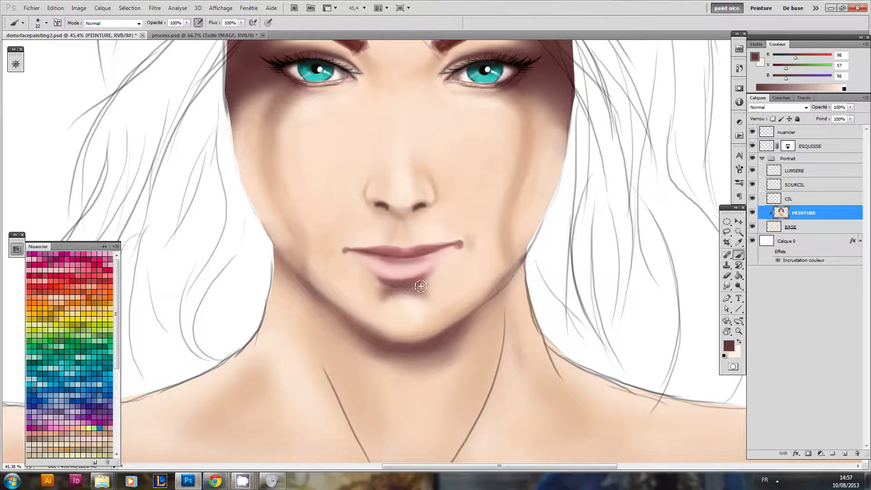
pyautogui.moveTo(444, 269)
pyautogui.mouseDown()
pyautogui.moveTo(399, 295)
pyautogui.moveTo(436, 294)
pyautogui.moveTo(407, 309)
pyautogui.moveTo(391, 296)
pyautogui.mouseUp()
# Step: Blend the dark shadow beneath the lower lip into the chin with the Mixer Brush and the cream colour
pyautogui.press('x')
pyautogui.rightClick(739, 256)
pyautogui.click(765, 280)
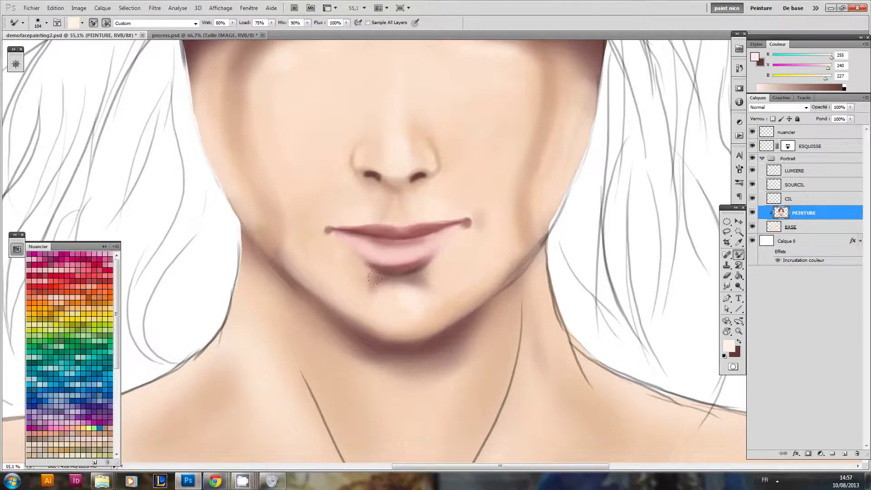
pyautogui.moveTo(393, 263)
pyautogui.mouseDown()
pyautogui.moveTo(380, 272)
pyautogui.moveTo(439, 244)
pyautogui.mouseUp()
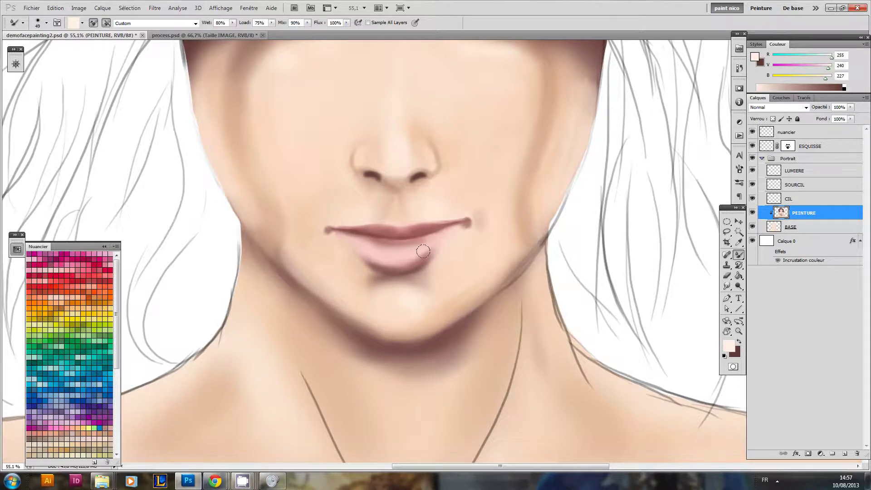
pyautogui.scroll(-4, 453, 257)
pyautogui.moveTo(417, 288); pyautogui.dragTo(405, 302)
# Step: Smooth the lower lip and soften the skin at its outer edges with the Mixer Brush
pyautogui.scroll(4, 406, 303)
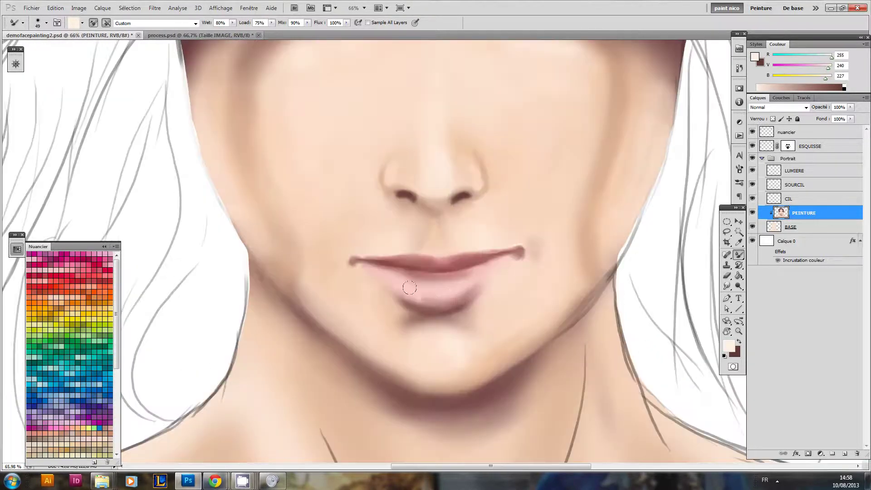
pyautogui.moveTo(420, 299); pyautogui.dragTo(438, 298)
pyautogui.scroll(-4, 460, 291)
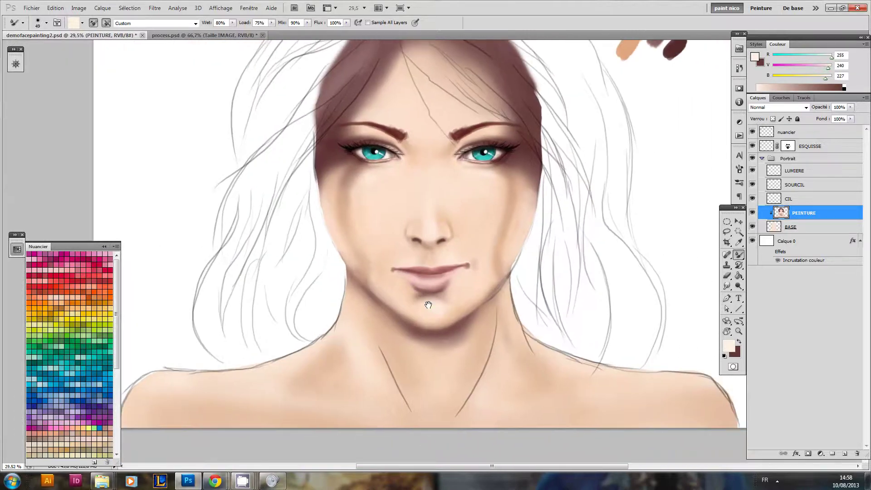
pyautogui.scroll(3, 430, 358)
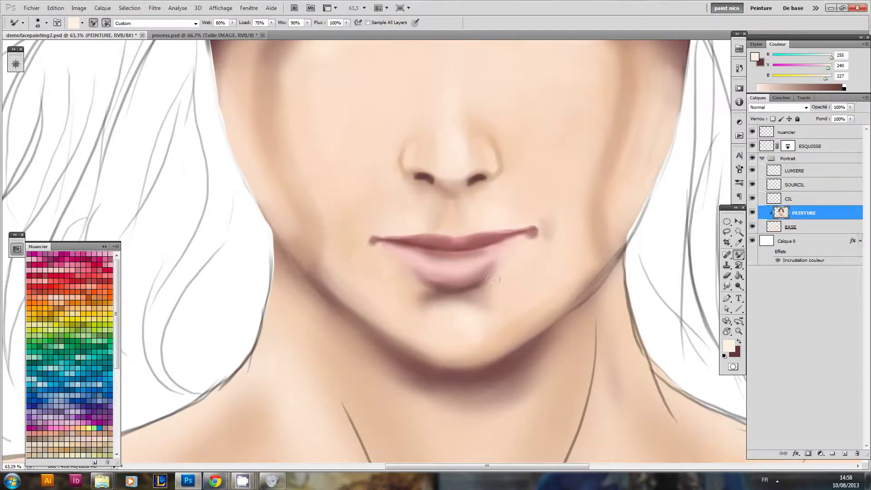
pyautogui.moveTo(480, 280)
pyautogui.mouseDown()
pyautogui.moveTo(476, 273)
pyautogui.moveTo(492, 300)
pyautogui.moveTo(490, 285)
pyautogui.moveTo(502, 294)
pyautogui.mouseUp()
# Step: Blend the outer edge of the left cheek toward the jaw with a larger Mixer Brush and undo the last stroke
pyautogui.moveTo(357, 293)
pyautogui.mouseDown()
pyautogui.moveTo(389, 309)
pyautogui.moveTo(382, 336)
pyautogui.moveTo(368, 323)
pyautogui.mouseUp()
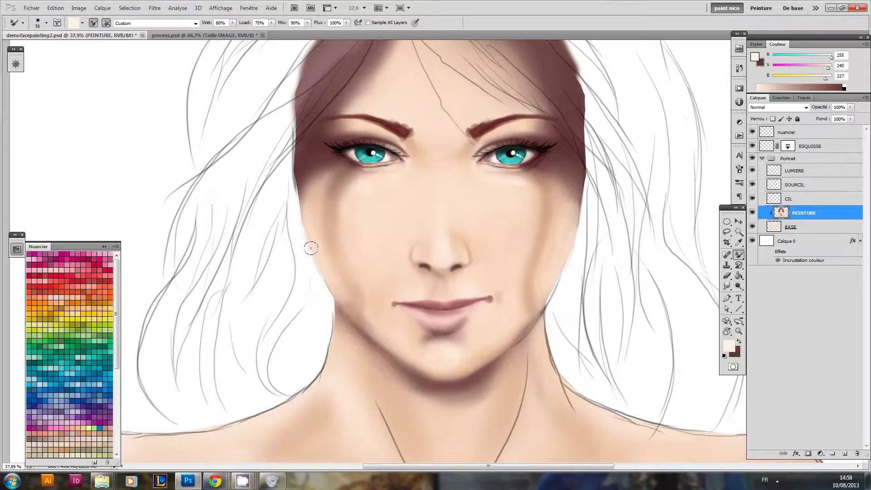
pyautogui.moveTo(307, 248); pyautogui.dragTo(324, 285)
pyautogui.moveTo(361, 313)
pyautogui.mouseDown()
pyautogui.moveTo(408, 344)
pyautogui.moveTo(377, 325)
pyautogui.mouseUp()
pyautogui.hotkey('ctrl', 'z')
pyautogui.moveTo(509, 270); pyautogui.dragTo(459, 300)
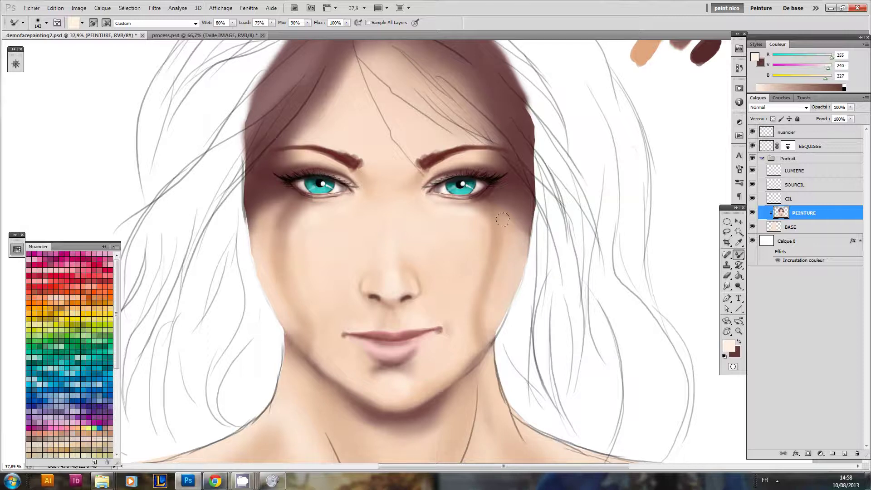
# Step: Extend the brown temple shadow down the outer edge of the right cheek and blend it with cream
pyautogui.press('x')
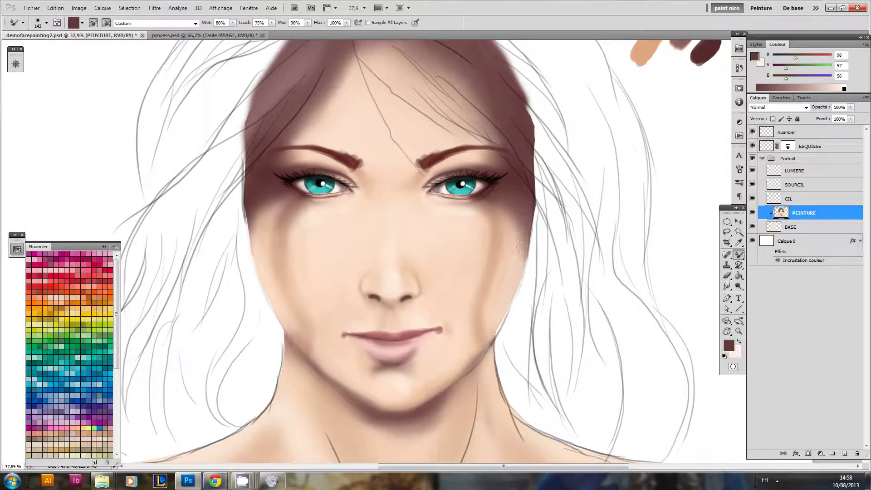
pyautogui.press('x')
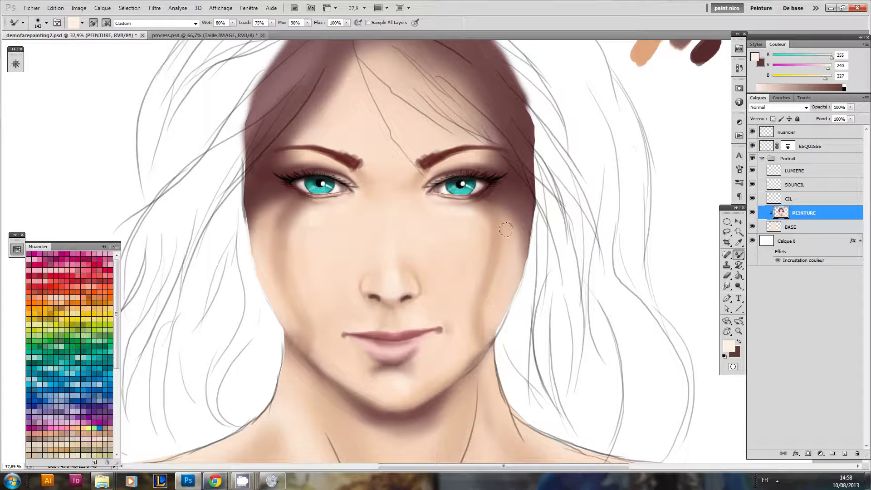
pyautogui.moveTo(508, 292); pyautogui.dragTo(563, 338)
pyautogui.moveTo(535, 255); pyautogui.dragTo(506, 279)
pyautogui.moveTo(505, 279); pyautogui.dragTo(467, 252)
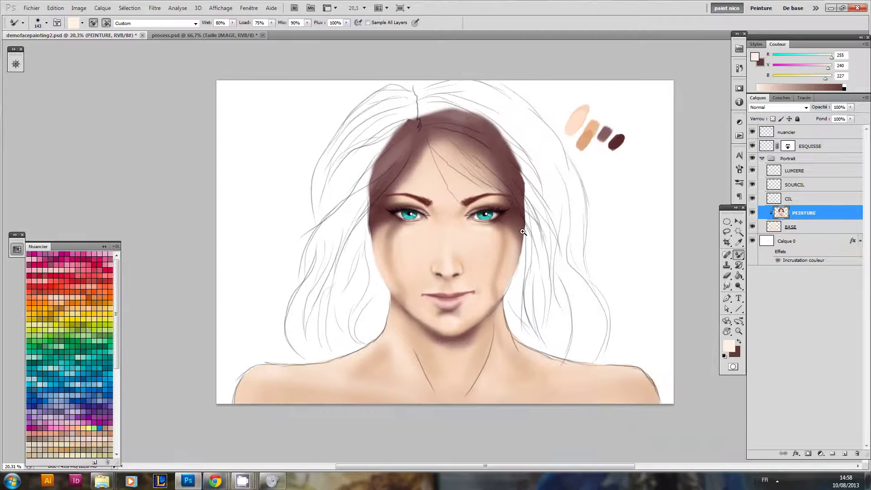
# Step: Create a new layer above PEINTURE and name it MAQUILLAGE
pyautogui.scroll(5, 517, 245)
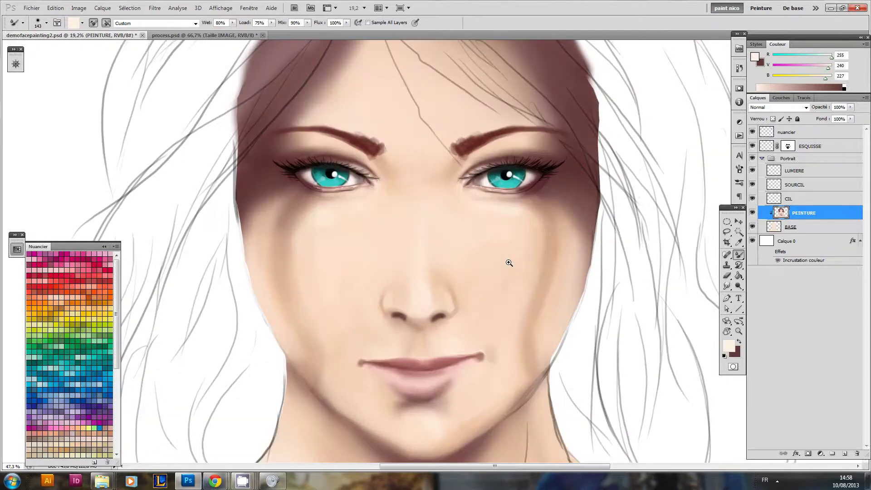
pyautogui.scroll(-3, 509, 263)
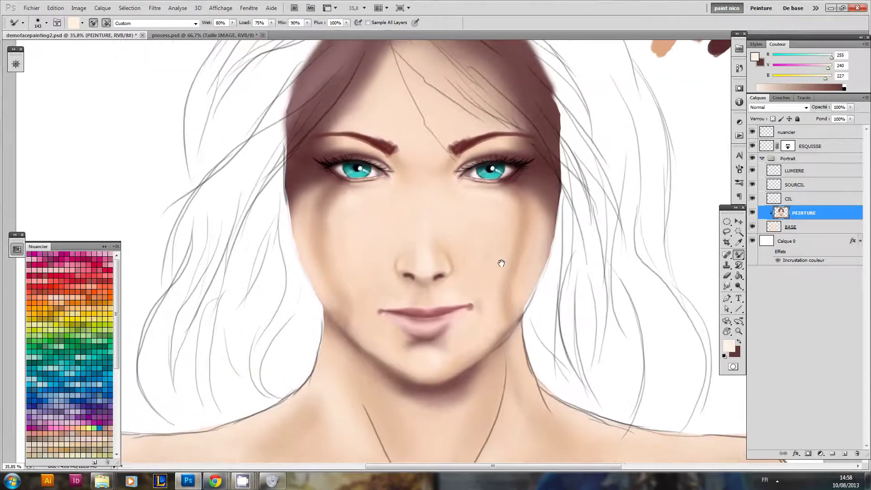
pyautogui.scroll(-2, 501, 264)
pyautogui.moveTo(477, 261); pyautogui.dragTo(465, 231)
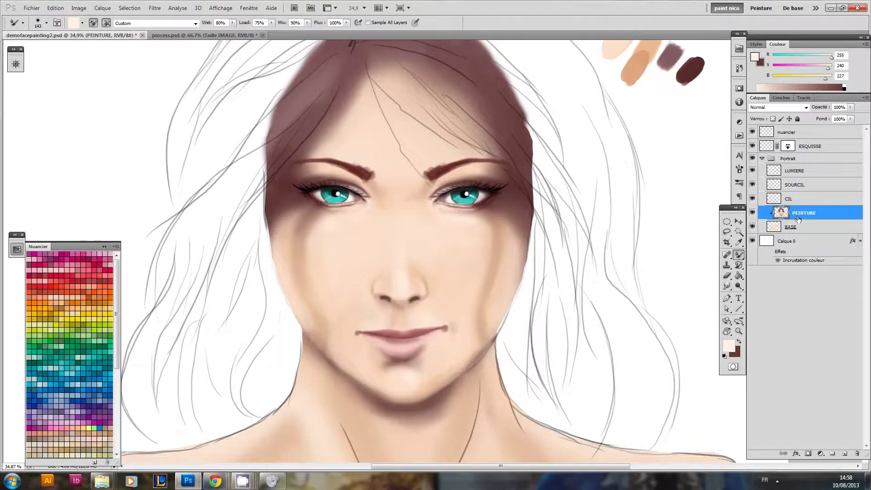
pyautogui.click(846, 454)
pyautogui.doubleClick(795, 214)
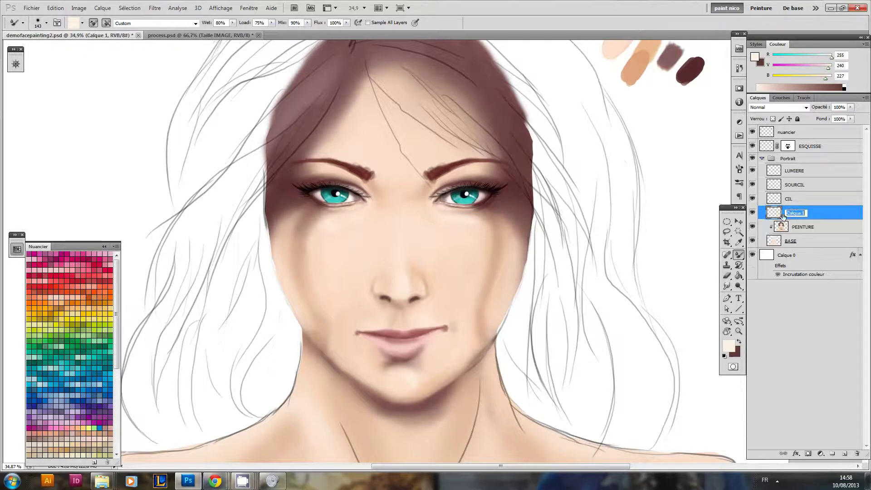
pyautogui.write('MAQUILLA')
pyautogui.press('Return')
# Step: Paint turquoise eyeshadow with the Brush along the upper lid and lower lash line of the right eye on the MAQUILLAGE layer
pyautogui.moveTo(487, 241); pyautogui.dragTo(496, 259)
pyautogui.scroll(-4, 482, 256)
pyautogui.scroll(4, 483, 253)
pyautogui.scroll(-2, 502, 245)
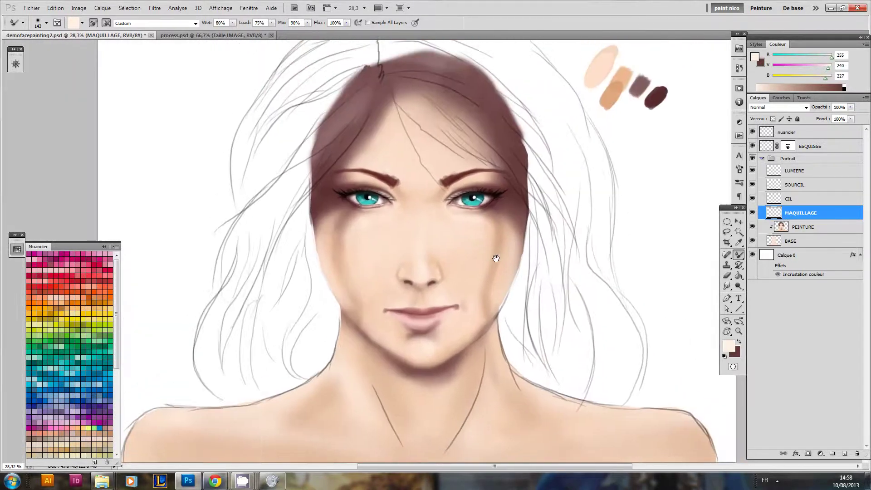
pyautogui.hotkey('shift', 'b')
pyautogui.moveTo(513, 227)
pyautogui.mouseDown()
pyautogui.moveTo(494, 255)
pyautogui.moveTo(483, 243)
pyautogui.mouseUp()
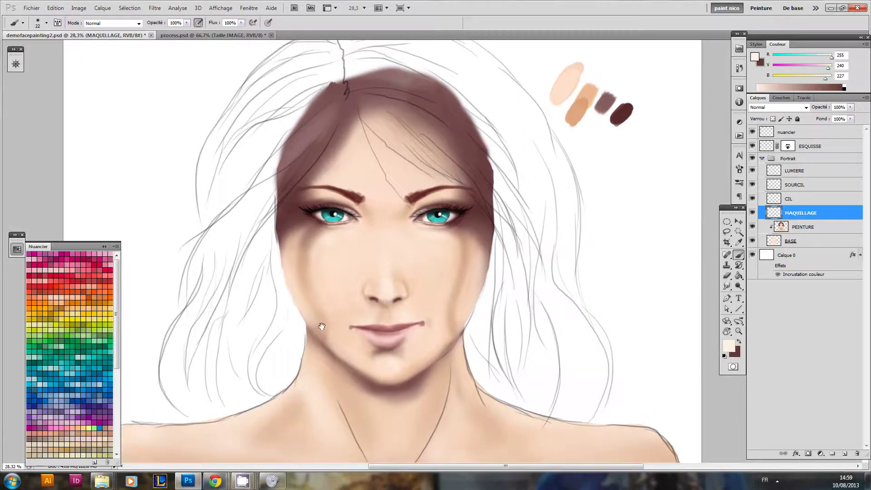
pyautogui.click(90, 356)
pyautogui.moveTo(389, 216); pyautogui.dragTo(413, 230)
pyautogui.moveTo(402, 246); pyautogui.dragTo(377, 217)
pyautogui.click(774, 108)
pyautogui.click(773, 111)
pyautogui.moveTo(431, 218)
pyautogui.mouseDown()
pyautogui.moveTo(516, 218)
pyautogui.moveTo(472, 222)
pyautogui.moveTo(534, 200)
pyautogui.moveTo(539, 186)
pyautogui.moveTo(505, 218)
pyautogui.moveTo(530, 195)
pyautogui.mouseUp()
pyautogui.moveTo(422, 207)
pyautogui.mouseDown()
pyautogui.moveTo(495, 181)
pyautogui.moveTo(455, 181)
pyautogui.moveTo(521, 178)
pyautogui.moveTo(527, 182)
pyautogui.moveTo(454, 184)
pyautogui.moveTo(521, 180)
pyautogui.moveTo(535, 188)
pyautogui.moveTo(452, 185)
pyautogui.moveTo(419, 220)
pyautogui.moveTo(503, 170)
pyautogui.moveTo(521, 172)
pyautogui.mouseUp()
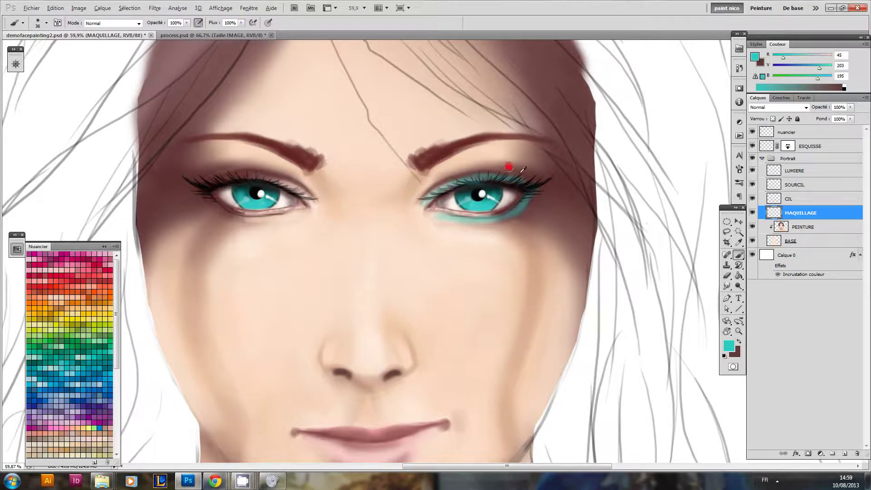
# Step: Extend the turquoise eyeshadow up the right eyelid with a larger brush and erase the colour spilling over the eye
pyautogui.moveTo(460, 178); pyautogui.dragTo(521, 165)
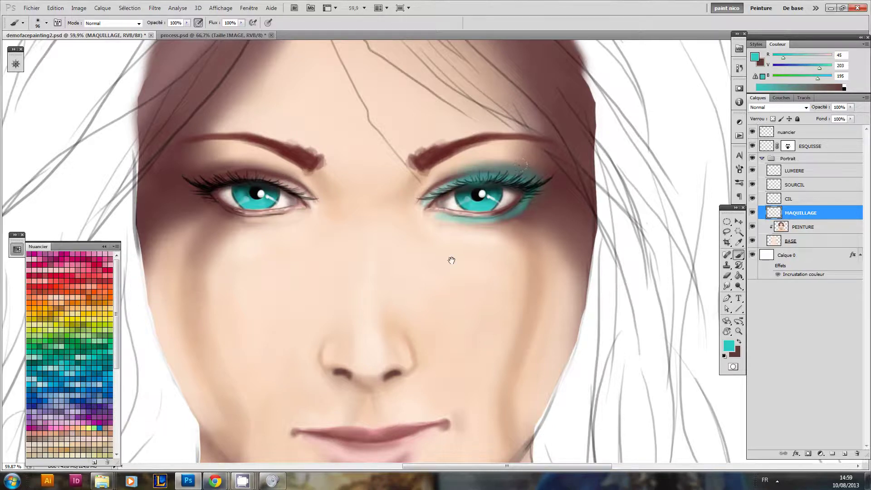
pyautogui.moveTo(451, 254); pyautogui.dragTo(419, 244)
pyautogui.press('e')
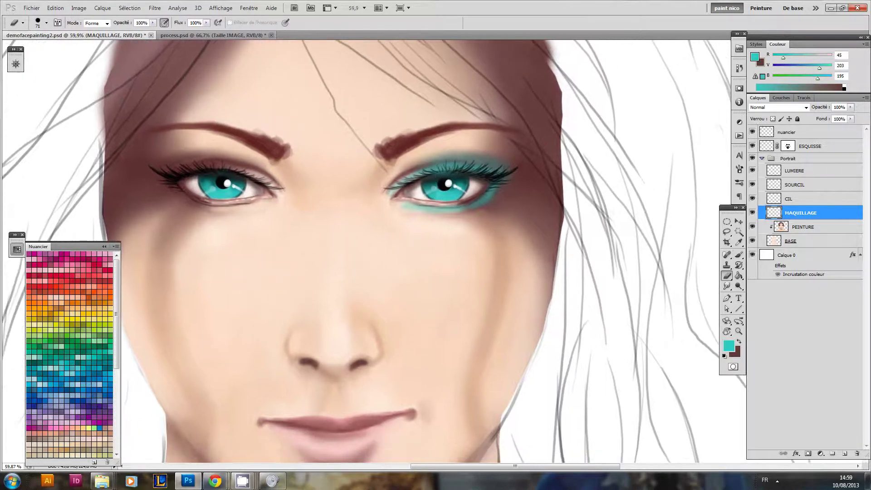
pyautogui.rightClick(437, 186)
pyautogui.click(685, 275)
pyautogui.moveTo(436, 180); pyautogui.dragTo(435, 183)
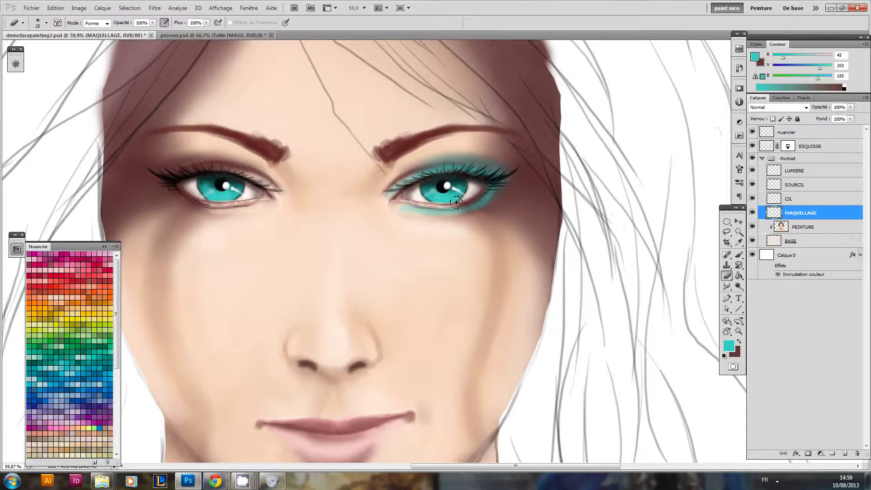
# Step: Set the MAQUILLAGE layer's blending mode to Produit
pyautogui.scroll(-2, 427, 220)
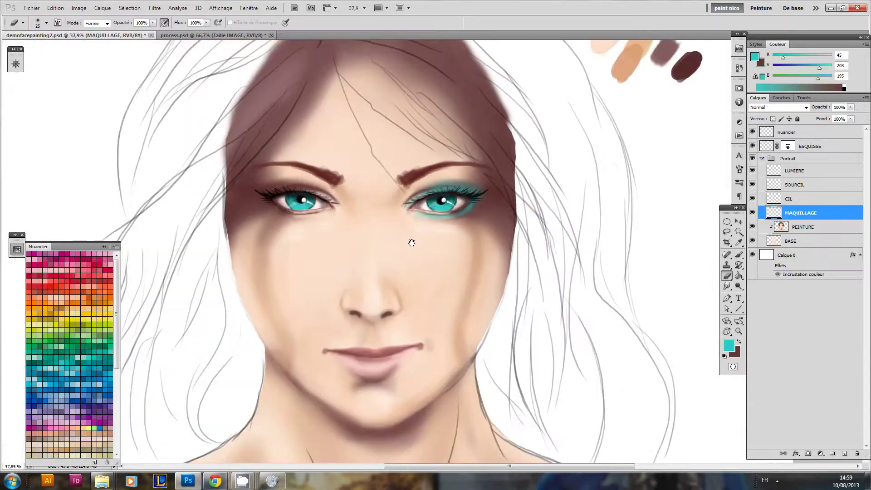
pyautogui.scroll(-3, 412, 243)
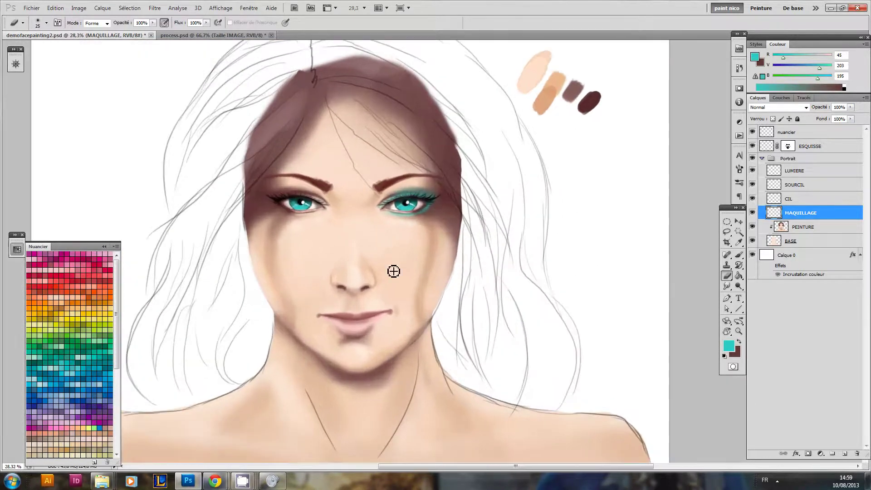
pyautogui.click(770, 108)
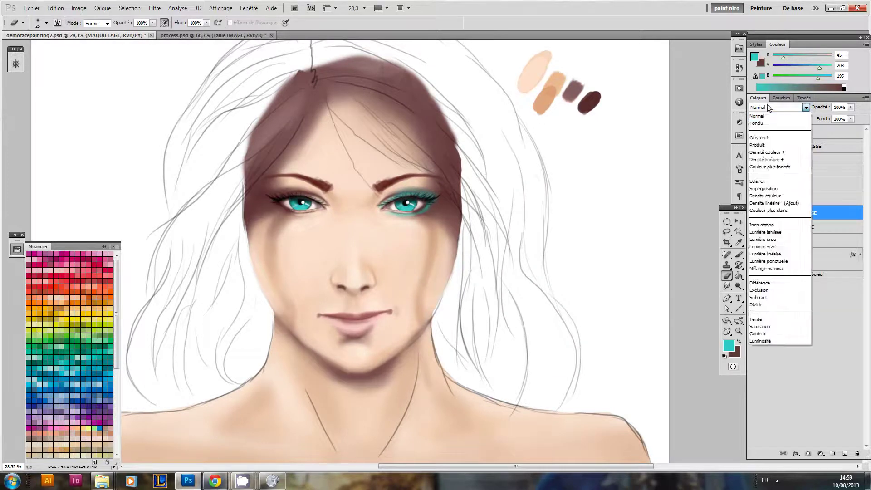
pyautogui.click(770, 109)
pyautogui.click(771, 109)
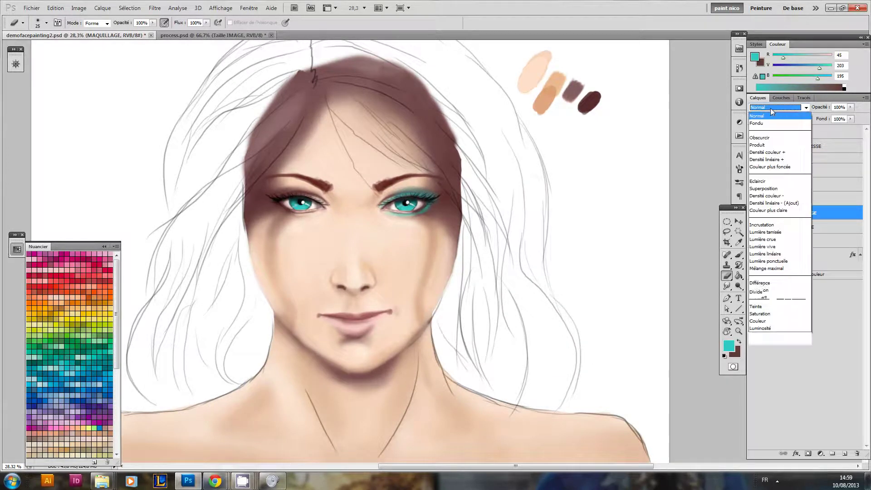
pyautogui.click(767, 145)
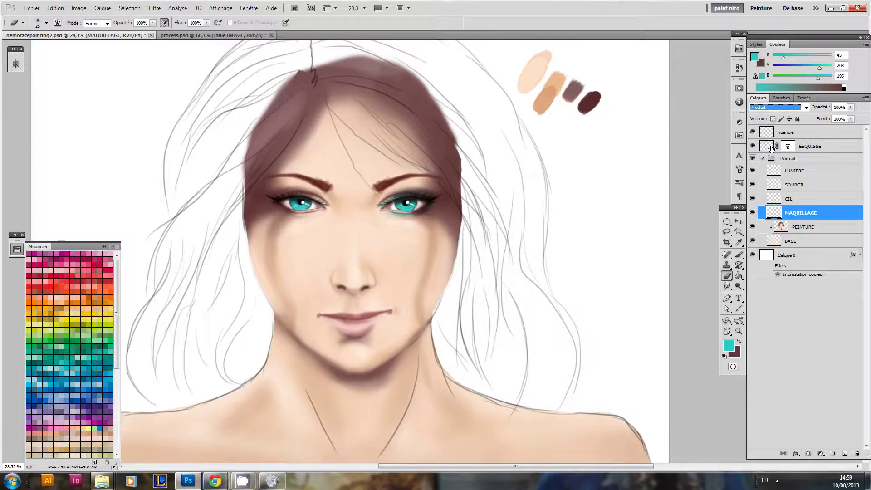
# Step: Try the Incrustation blending mode on the MAQUILLAGE layer and return it to Produit
pyautogui.hscroll(-2, 495, 192)
pyautogui.moveTo(495, 192); pyautogui.dragTo(516, 171)
pyautogui.click(775, 111)
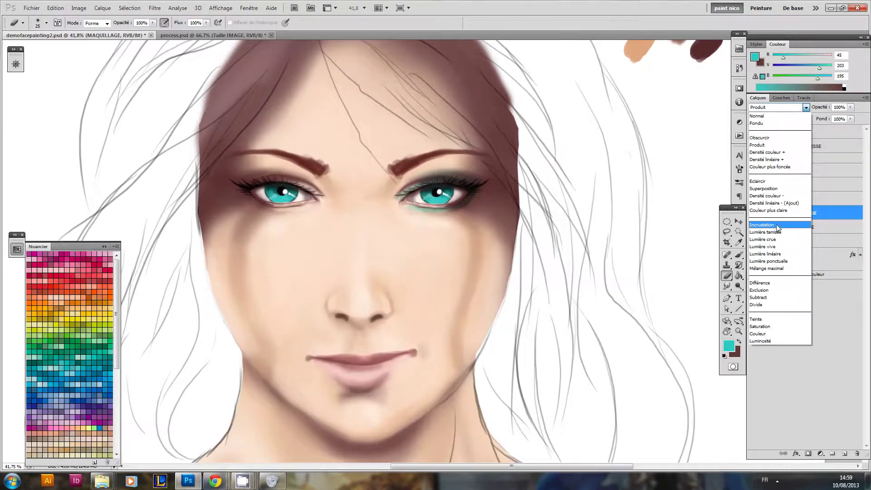
pyautogui.click(778, 225)
pyautogui.moveTo(523, 183); pyautogui.dragTo(543, 198)
pyautogui.click(779, 107)
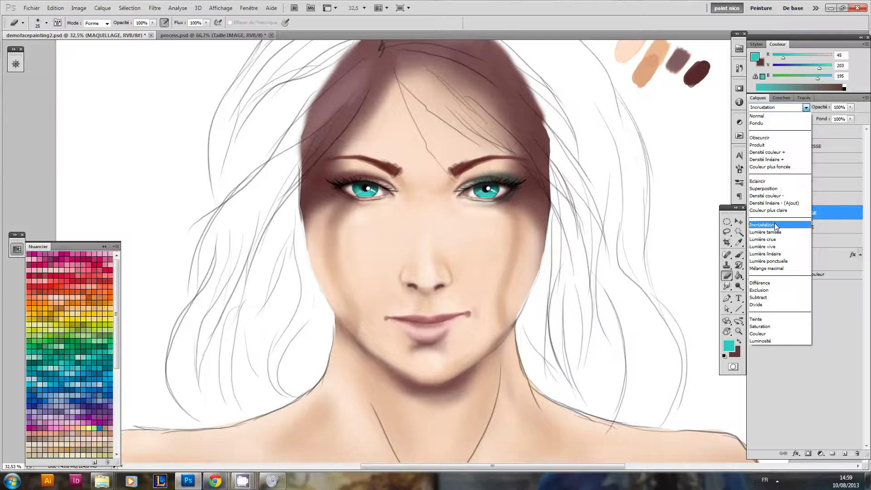
pyautogui.click(767, 145)
# Step: Paint one half of the lips turquoise with the Brush on the MAQUILLAGE layer and erase the colour spilling past their outline
pyautogui.moveTo(594, 199); pyautogui.dragTo(594, 177)
pyautogui.moveTo(425, 323)
pyautogui.mouseDown()
pyautogui.moveTo(431, 336)
pyautogui.moveTo(444, 325)
pyautogui.moveTo(406, 315)
pyautogui.mouseUp()
pyautogui.press('b')
pyautogui.keyDown('alt'); pyautogui.rightClick(405, 226); pyautogui.keyUp('alt')
pyautogui.moveTo(405, 226)
pyautogui.mouseDown()
pyautogui.moveTo(392, 273)
pyautogui.moveTo(406, 269)
pyautogui.moveTo(410, 250)
pyautogui.moveTo(406, 273)
pyautogui.moveTo(441, 241)
pyautogui.moveTo(432, 256)
pyautogui.moveTo(479, 208)
pyautogui.moveTo(397, 219)
pyautogui.moveTo(474, 207)
pyautogui.moveTo(437, 228)
pyautogui.moveTo(447, 222)
pyautogui.moveTo(440, 217)
pyautogui.moveTo(403, 226)
pyautogui.moveTo(402, 236)
pyautogui.moveTo(400, 224)
pyautogui.moveTo(398, 265)
pyautogui.moveTo(420, 244)
pyautogui.moveTo(401, 269)
pyautogui.moveTo(416, 249)
pyautogui.moveTo(403, 227)
pyautogui.moveTo(404, 237)
pyautogui.moveTo(418, 230)
pyautogui.moveTo(392, 262)
pyautogui.moveTo(429, 232)
pyautogui.mouseUp()
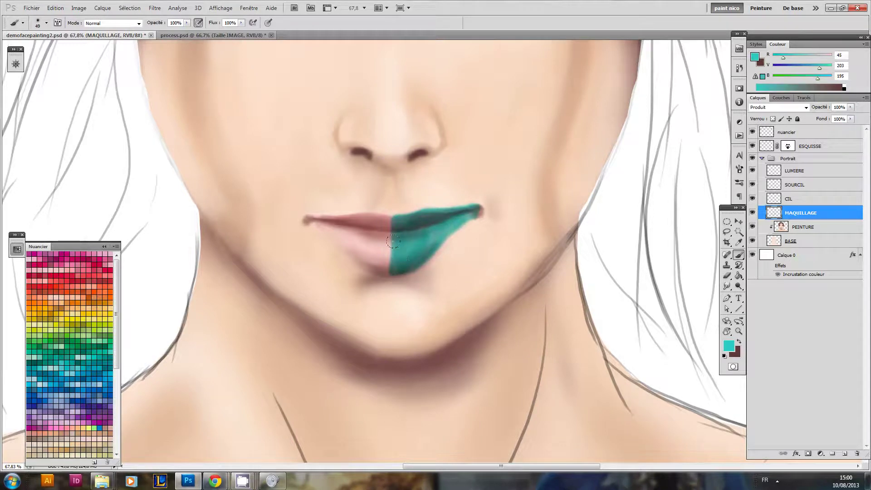
pyautogui.press('e')
pyautogui.moveTo(416, 248)
pyautogui.mouseDown()
pyautogui.moveTo(385, 282)
pyautogui.moveTo(483, 255)
pyautogui.mouseUp()
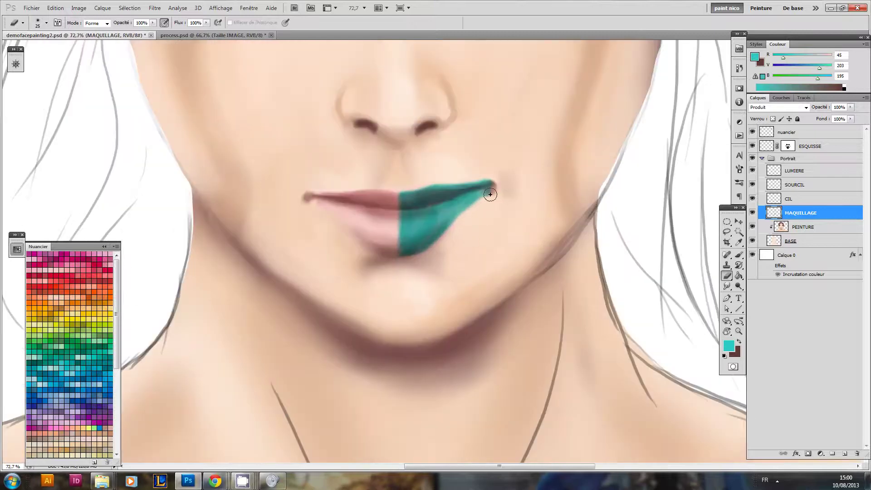
pyautogui.press('b')
pyautogui.moveTo(458, 208)
pyautogui.mouseDown()
pyautogui.moveTo(415, 230)
pyautogui.moveTo(424, 271)
pyautogui.moveTo(416, 256)
pyautogui.moveTo(414, 272)
pyautogui.moveTo(453, 261)
pyautogui.moveTo(444, 252)
pyautogui.moveTo(443, 296)
pyautogui.moveTo(365, 312)
pyautogui.mouseUp()
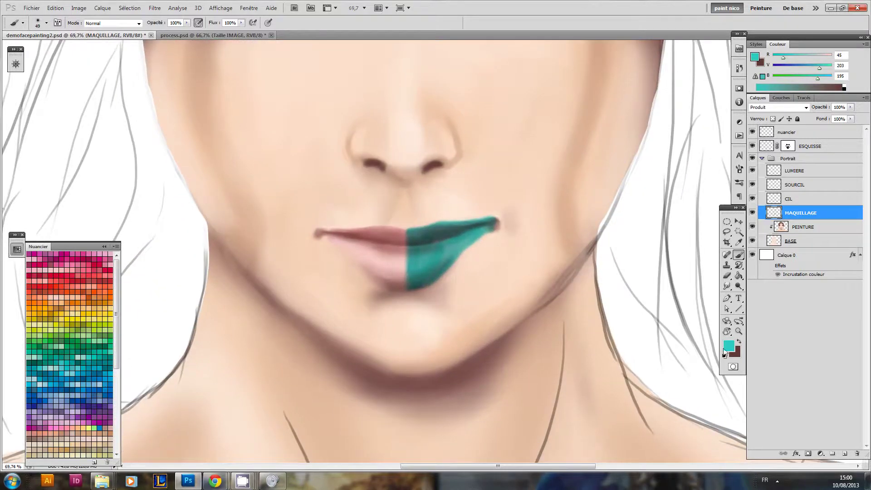
# Step: Choose a darker teal (R 5, V 128, B 122) and paint it over the turquoise half of the lips
pyautogui.click(730, 348)
pyautogui.moveTo(237, 330); pyautogui.dragTo(246, 323)
pyautogui.click(372, 262)
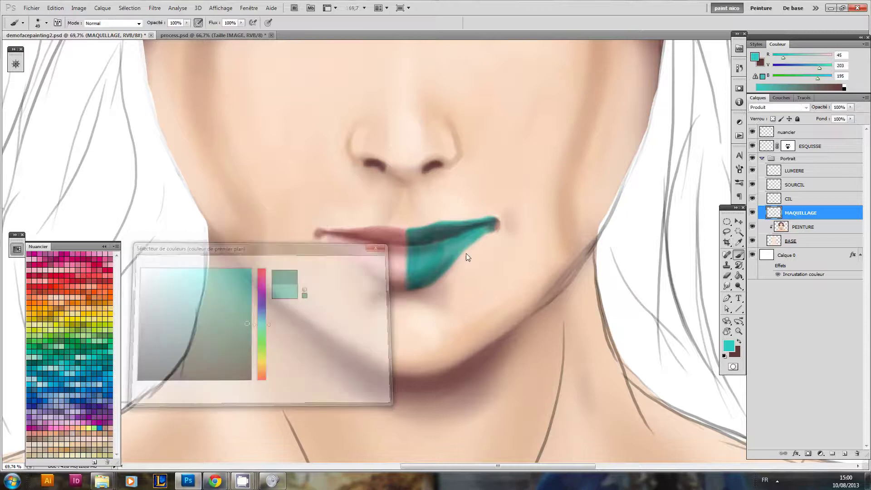
pyautogui.moveTo(411, 278)
pyautogui.mouseDown()
pyautogui.moveTo(454, 230)
pyautogui.moveTo(474, 224)
pyautogui.moveTo(451, 263)
pyautogui.moveTo(461, 268)
pyautogui.moveTo(451, 292)
pyautogui.moveTo(458, 339)
pyautogui.mouseUp()
pyautogui.moveTo(459, 301); pyautogui.dragTo(419, 293)
pyautogui.moveTo(502, 223); pyautogui.dragTo(456, 295)
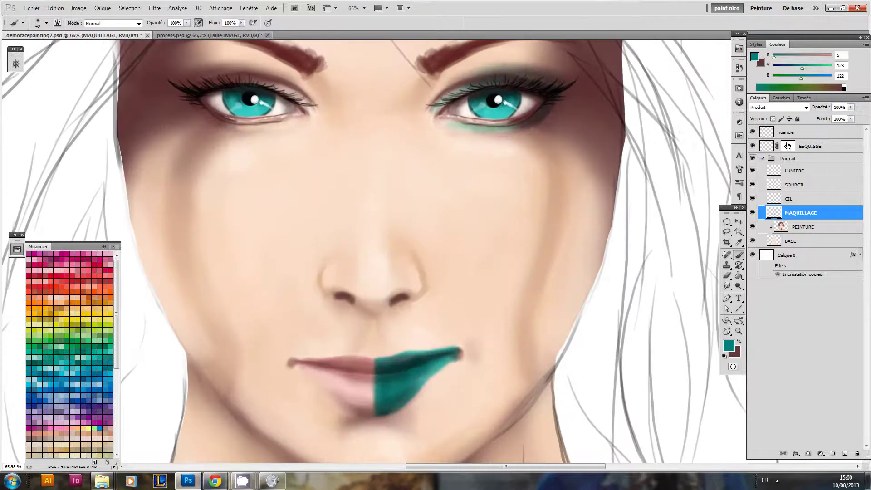
# Step: Paint small white highlights across the teal half of the lower lip on the LUMIERE layer
pyautogui.click(782, 172)
pyautogui.moveTo(518, 279); pyautogui.dragTo(540, 239)
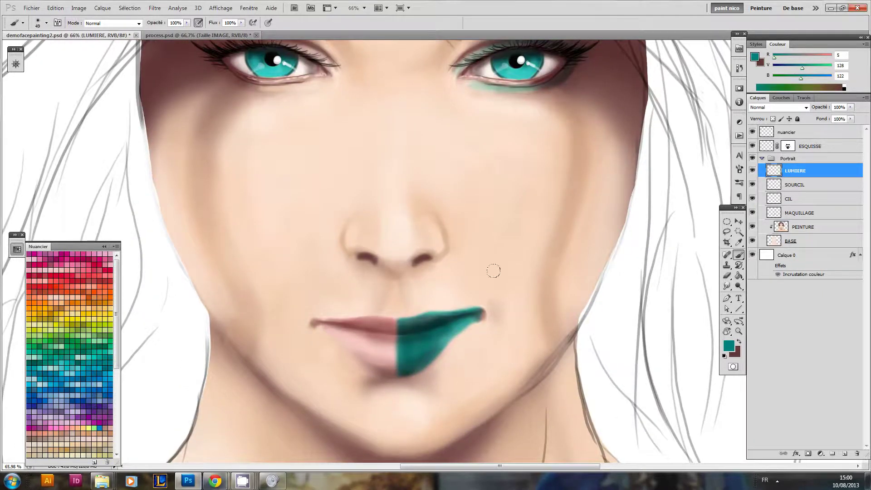
pyautogui.press('d')
pyautogui.moveTo(394, 338)
pyautogui.mouseDown()
pyautogui.moveTo(407, 285)
pyautogui.moveTo(431, 275)
pyautogui.moveTo(416, 305)
pyautogui.mouseUp()
pyautogui.rightClick(407, 285)
pyautogui.click(663, 325)
pyautogui.click(376, 316)
pyautogui.press('x')
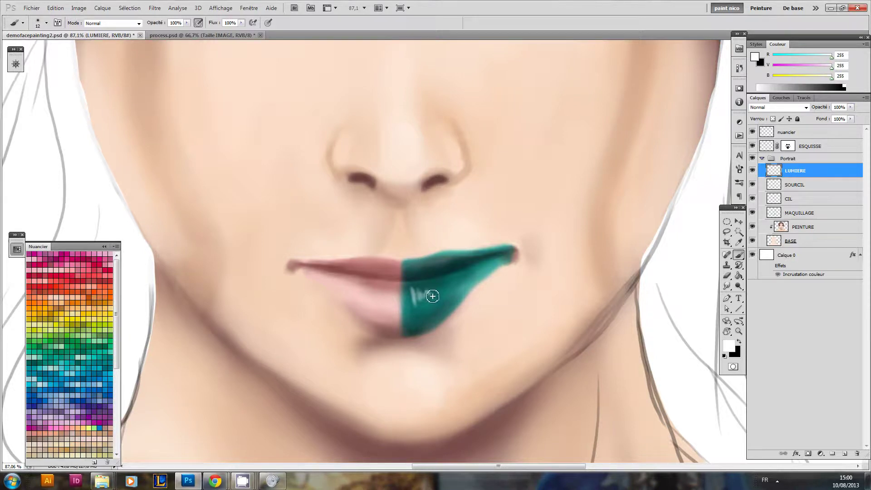
pyautogui.moveTo(450, 287); pyautogui.dragTo(482, 277)
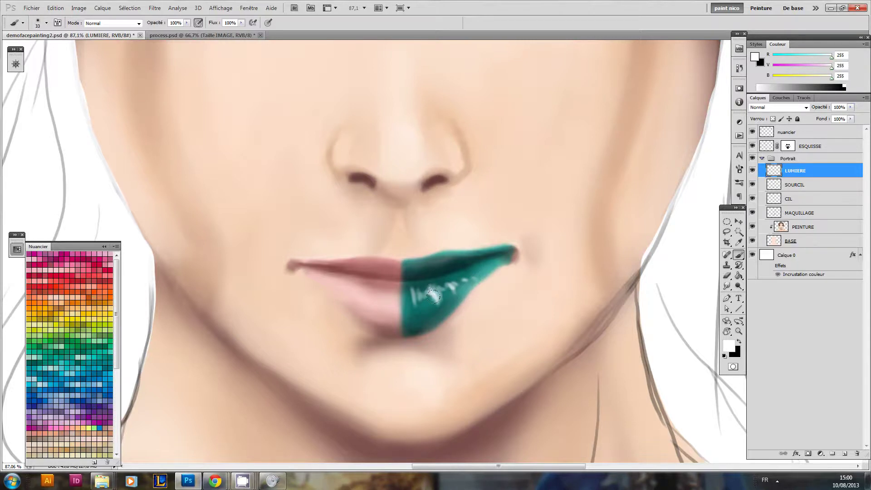
pyautogui.moveTo(461, 308); pyautogui.dragTo(423, 321)
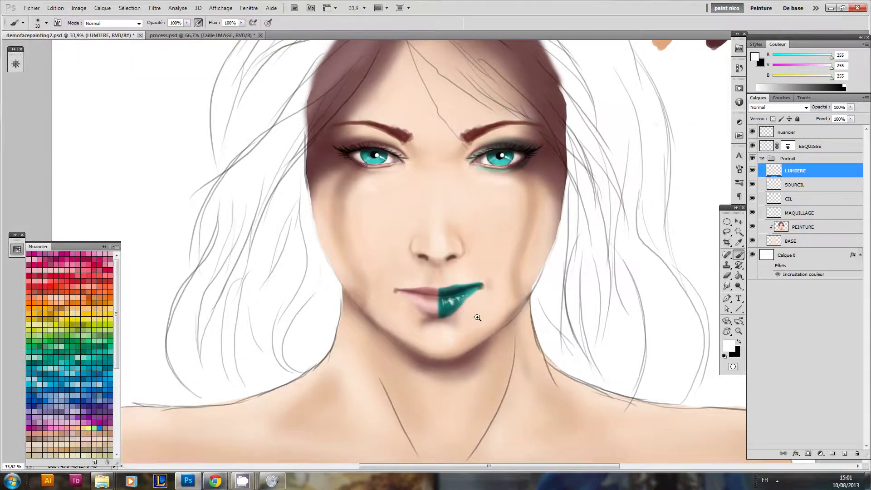
pyautogui.moveTo(478, 318); pyautogui.dragTo(488, 314)
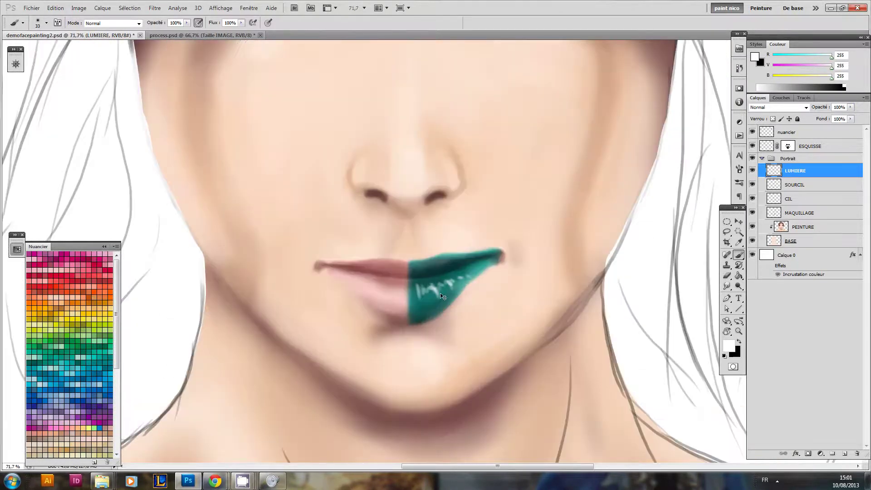
# Step: Add fine white highlight streaks to the teal lower lip with a 15 px brush
pyautogui.rightClick(434, 277)
pyautogui.click(606, 361)
pyautogui.click(388, 296)
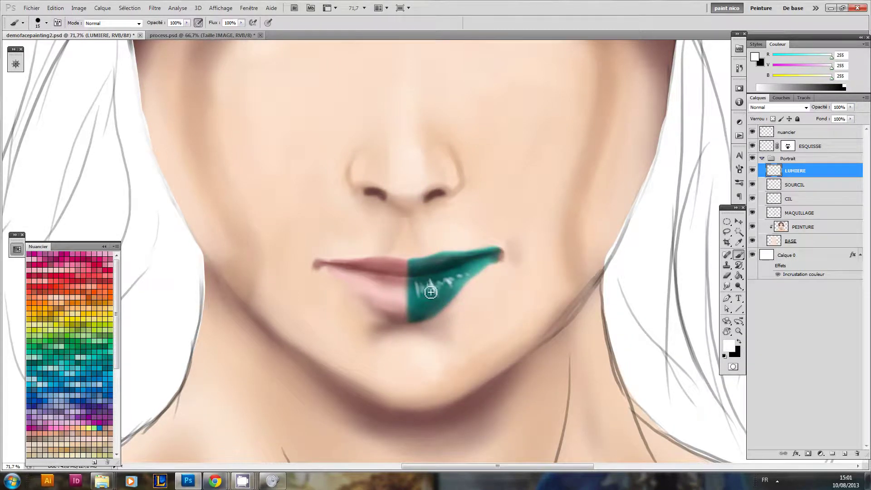
pyautogui.moveTo(419, 296)
pyautogui.mouseDown()
pyautogui.moveTo(417, 308)
pyautogui.moveTo(414, 290)
pyautogui.mouseUp()
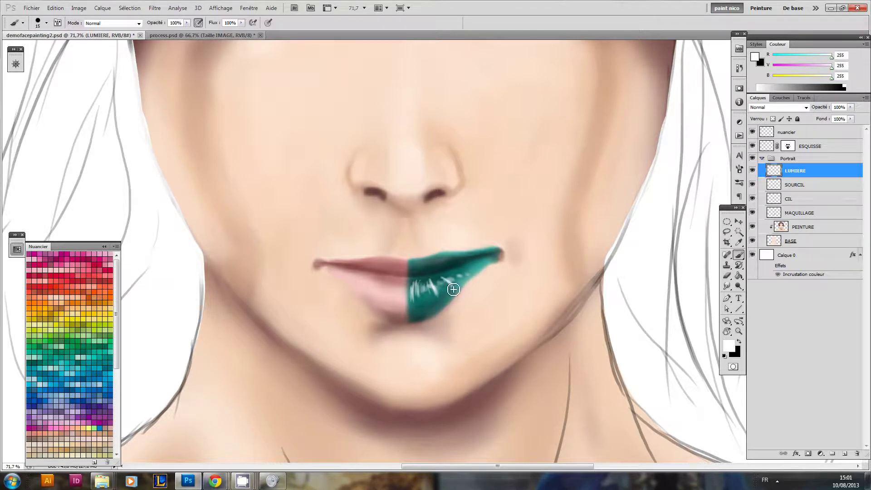
pyautogui.moveTo(445, 286); pyautogui.dragTo(479, 274)
pyautogui.scroll(-6, 461, 302)
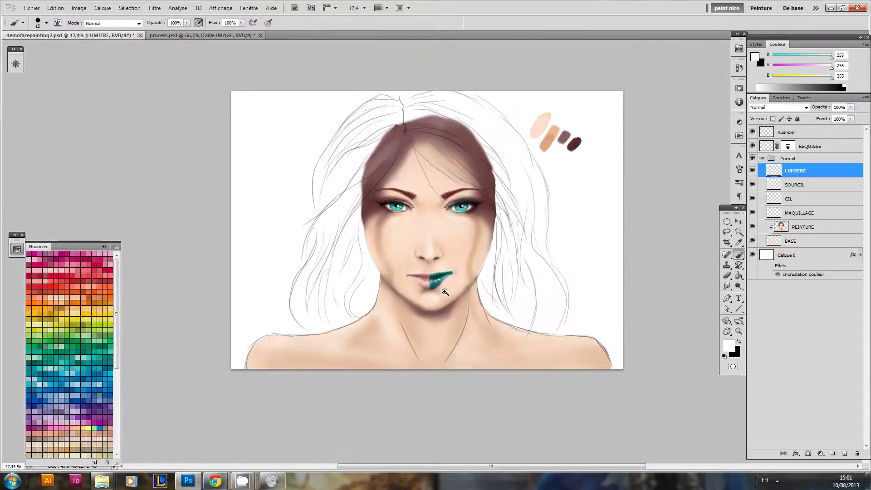
# Step: Soften the white highlights on the teal lower lip using a soft Eraser at 24 px
pyautogui.scroll(7, 443, 284)
pyautogui.press('e')
pyautogui.rightClick(451, 266)
pyautogui.click(687, 326)
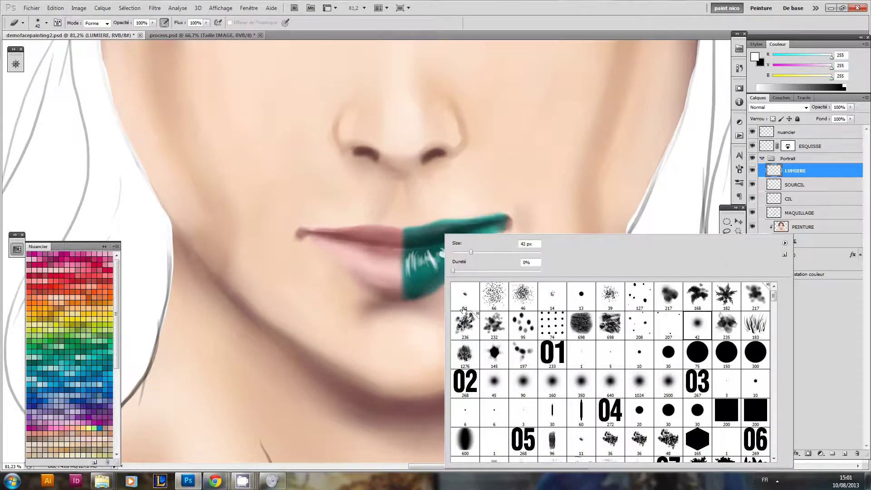
pyautogui.click(434, 284)
pyautogui.keyDown('alt'); pyautogui.rightClick(449, 253); pyautogui.keyUp('alt')
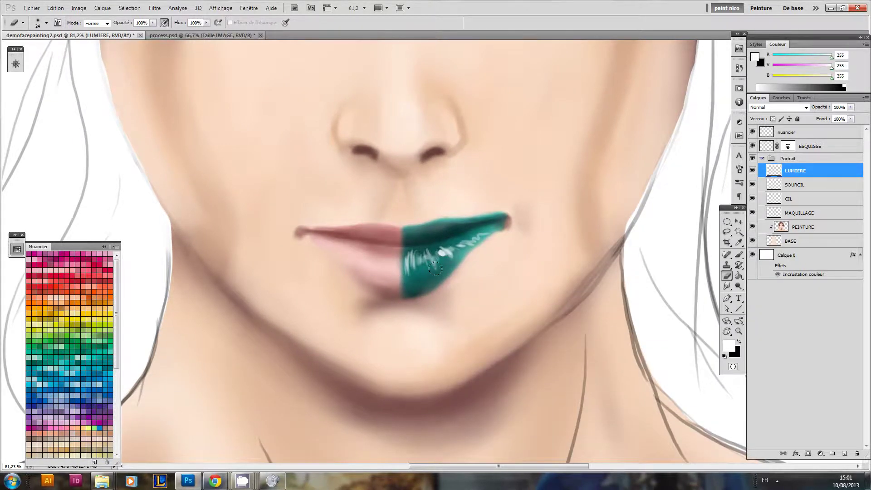
# Step: Add white reflection strokes near the lower edge of the teal lip and thin them with the Eraser
pyautogui.press('b')
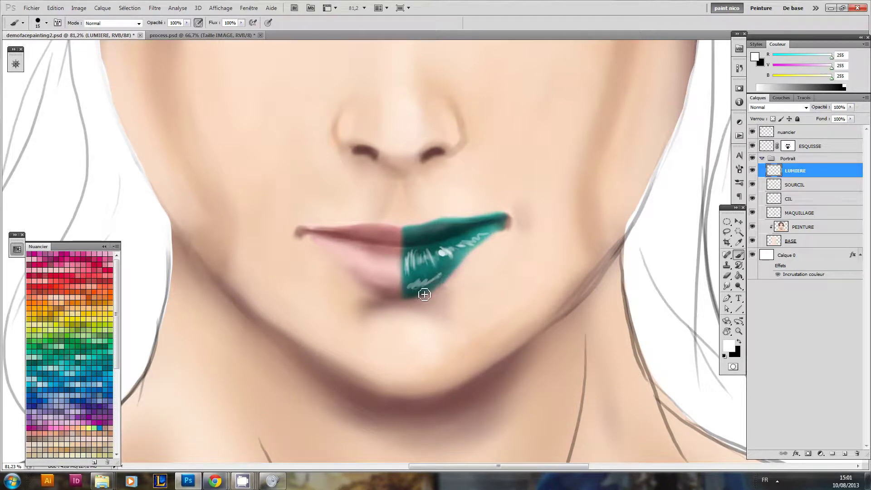
pyautogui.press('e')
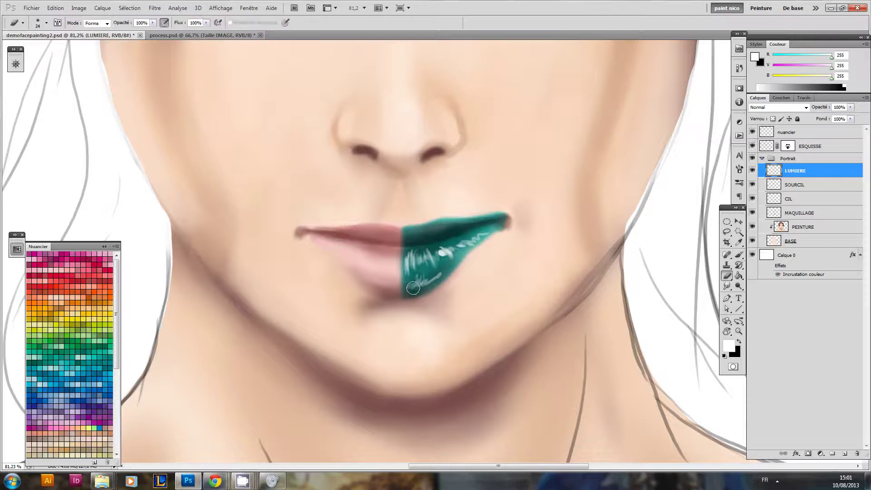
pyautogui.press('b')
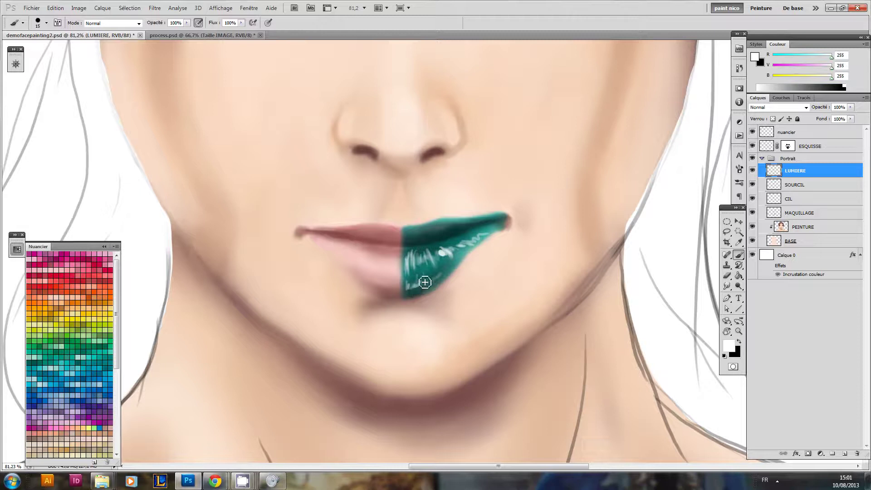
pyautogui.press('e')
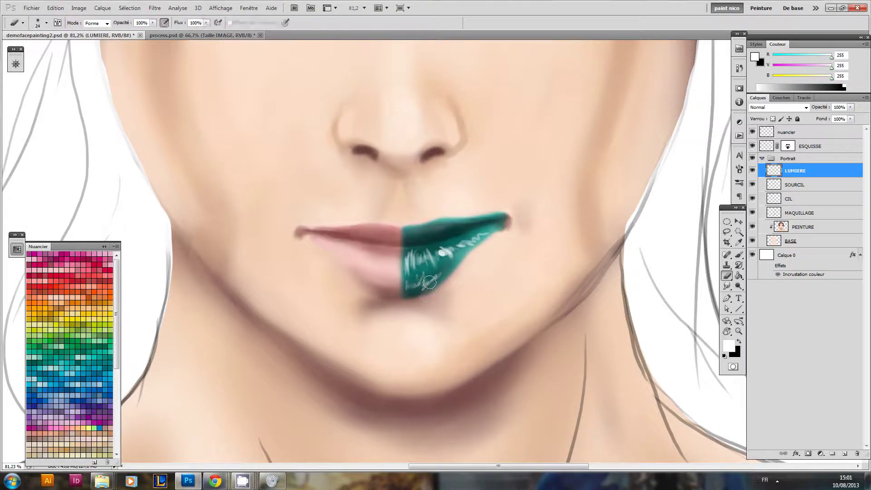
pyautogui.moveTo(447, 282); pyautogui.dragTo(388, 313)
pyautogui.moveTo(436, 305)
pyautogui.mouseDown()
pyautogui.moveTo(408, 295)
pyautogui.moveTo(467, 272)
pyautogui.mouseUp()
# Step: Paint subtle white highlights along the teal half of the upper lip and blend them with the Eraser
pyautogui.press('b')
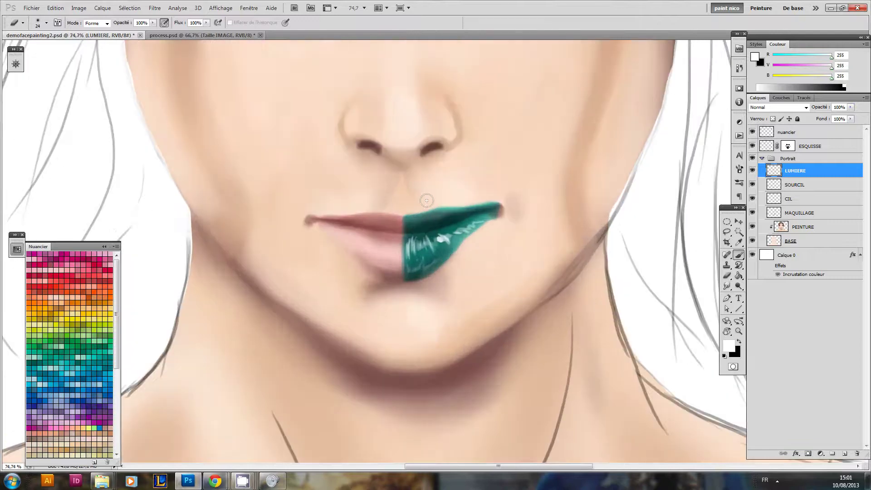
pyautogui.press('b')
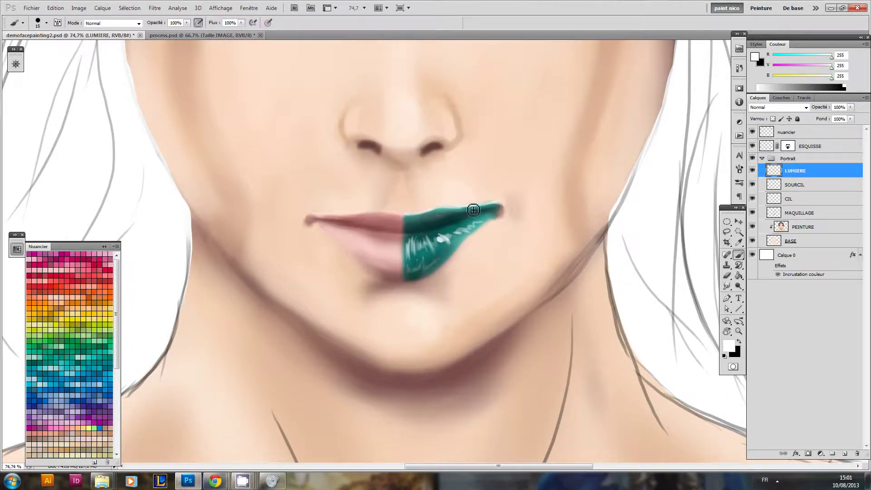
pyautogui.moveTo(457, 225); pyautogui.dragTo(411, 242)
pyautogui.moveTo(480, 217)
pyautogui.mouseDown()
pyautogui.moveTo(455, 220)
pyautogui.moveTo(409, 288)
pyautogui.mouseUp()
pyautogui.scroll(4, 431, 259)
pyautogui.press('e')
pyautogui.press('b')
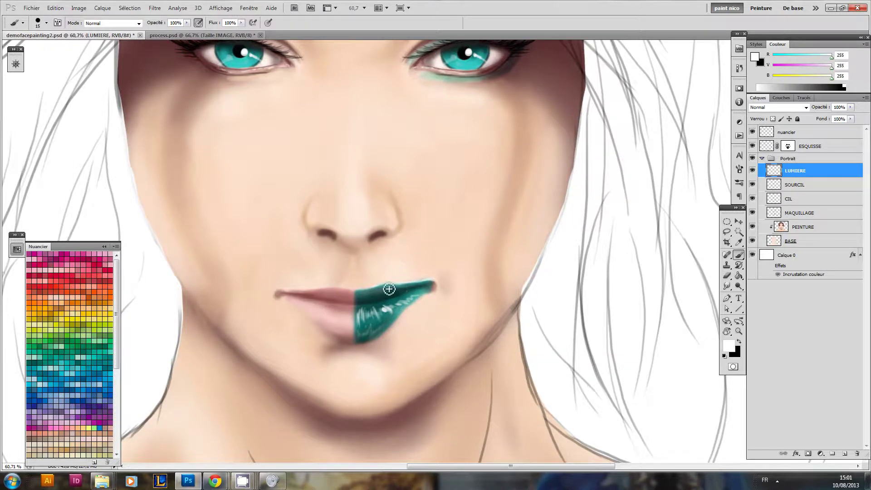
pyautogui.scroll(-5, 413, 289)
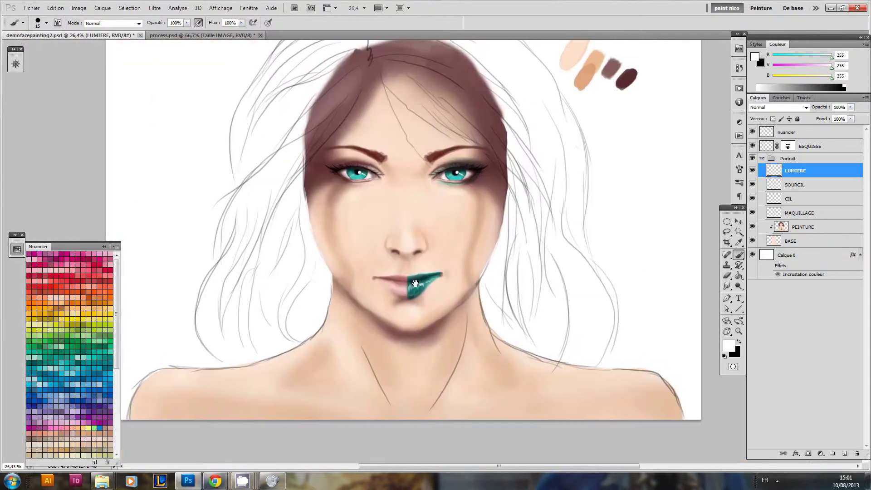
pyautogui.moveTo(437, 258)
pyautogui.mouseDown()
pyautogui.moveTo(442, 271)
pyautogui.moveTo(446, 251)
pyautogui.moveTo(431, 272)
pyautogui.mouseUp()
pyautogui.keyDown('alt'); pyautogui.click(440, 263); pyautogui.keyUp('alt')
pyautogui.scroll(2, 431, 271)
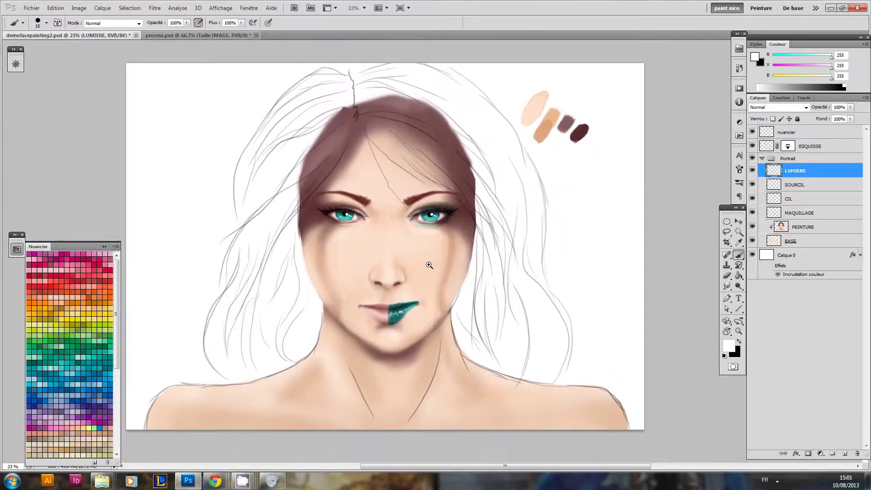
# Step: Create a new layer above MAQUILLAGE and set its blending mode to Incrustation
pyautogui.click(779, 215)
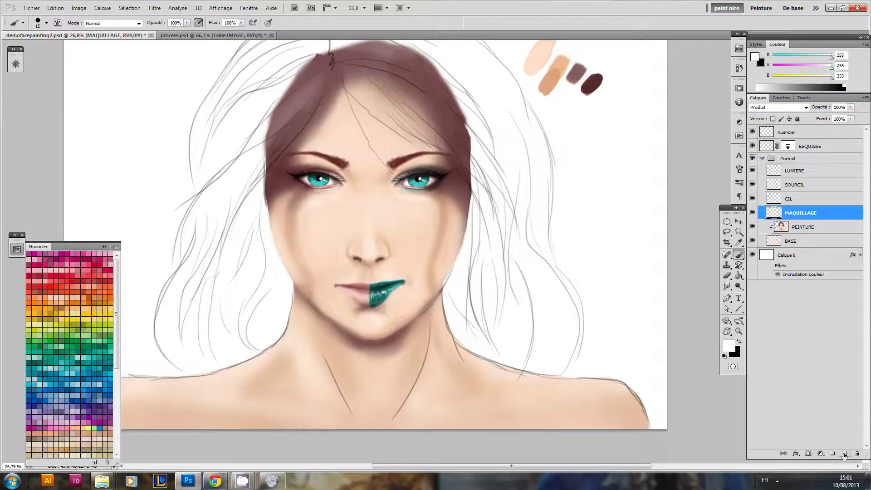
pyautogui.click(846, 453)
pyautogui.click(779, 107)
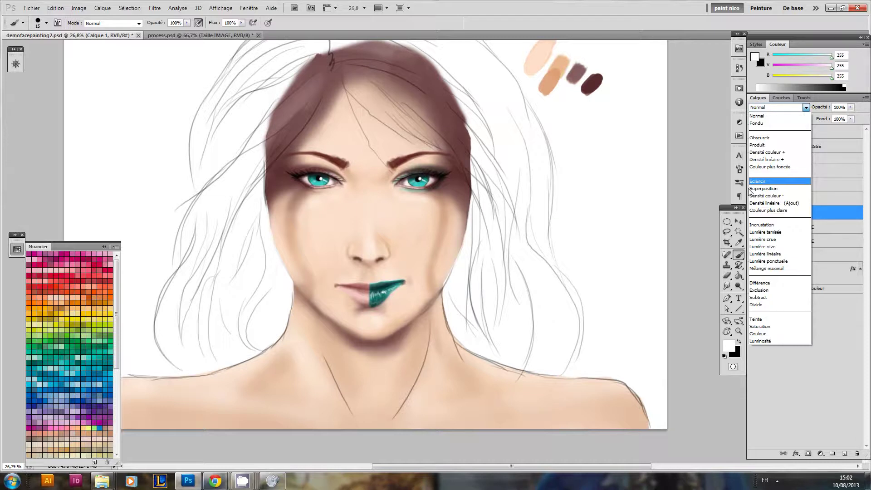
pyautogui.click(762, 226)
pyautogui.click(762, 225)
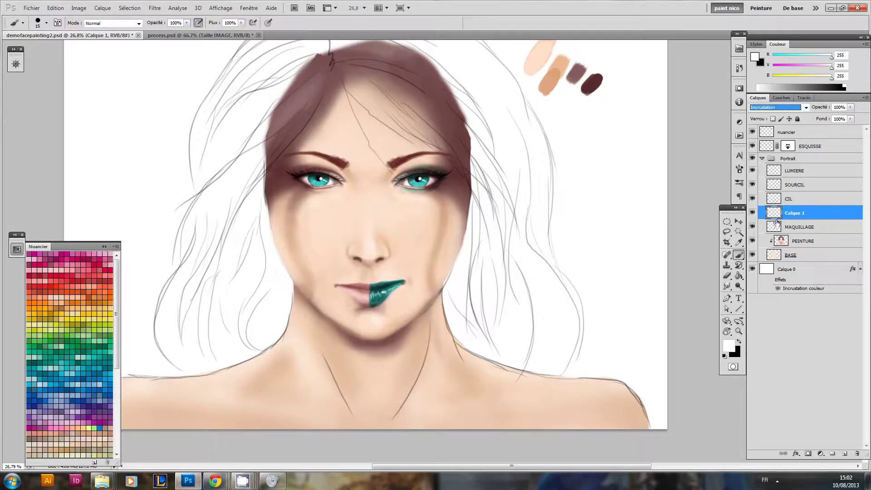
# Step: Rename the new Incrustation layer as MAQUILLAGE 2
pyautogui.doubleClick(794, 215)
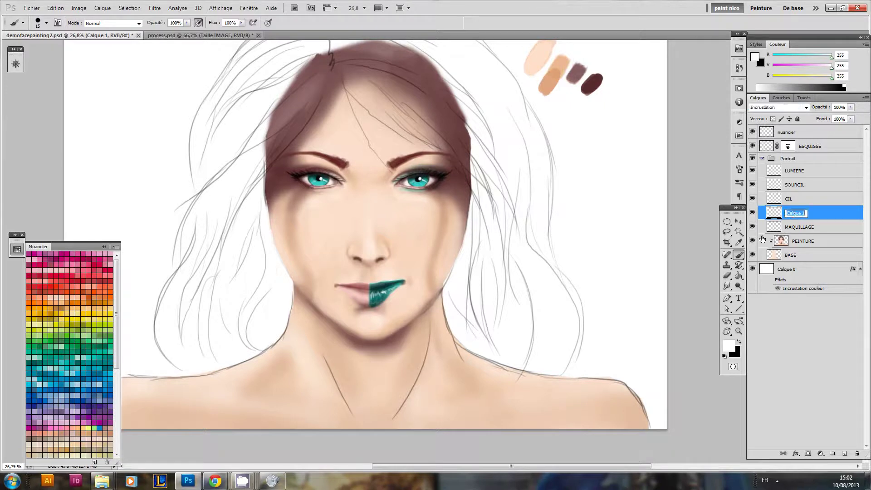
pyautogui.write('MAQUILLAGE')
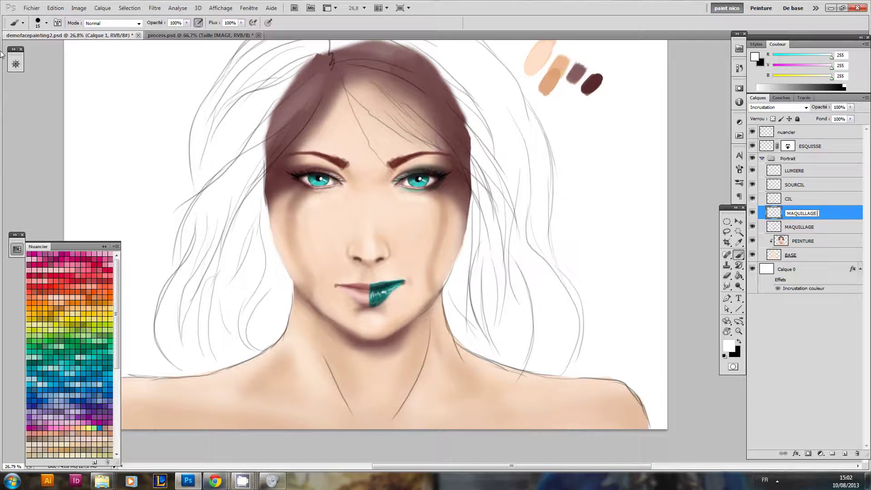
pyautogui.write(' 2')
pyautogui.press('Return')
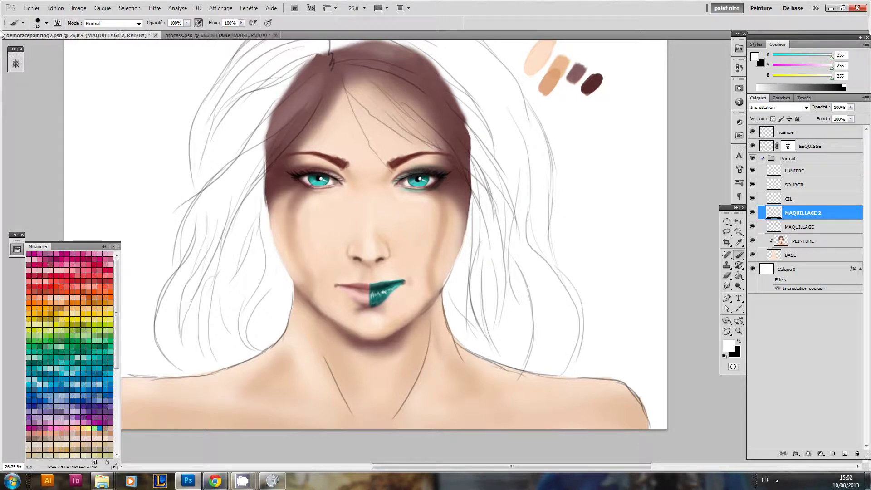
pyautogui.click(788, 109)
pyautogui.click(788, 109)
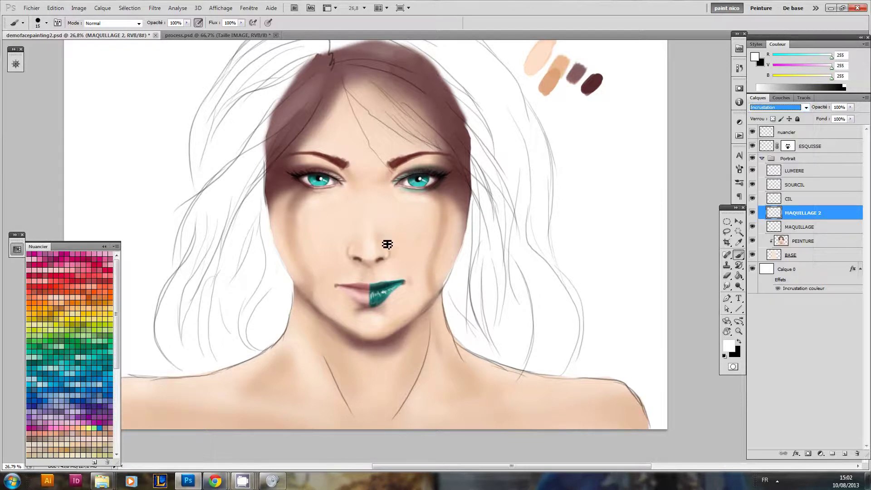
# Step: Prepare the 1024 px soft brush in red (RGB 164, 45, 53) and move the MAQUILLAGE 2 layer below MAQUILLAGE
pyautogui.click(100, 276)
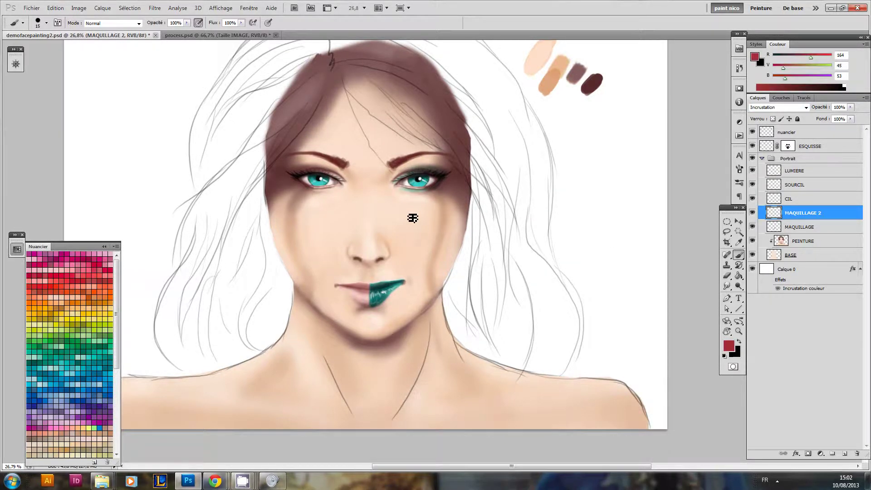
pyautogui.rightClick(433, 224)
pyautogui.doubleClick(630, 376)
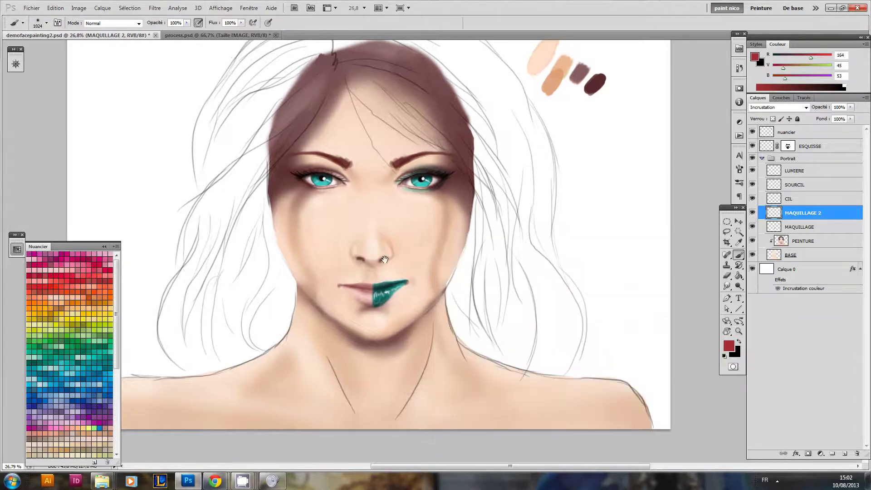
pyautogui.moveTo(777, 214); pyautogui.dragTo(778, 226)
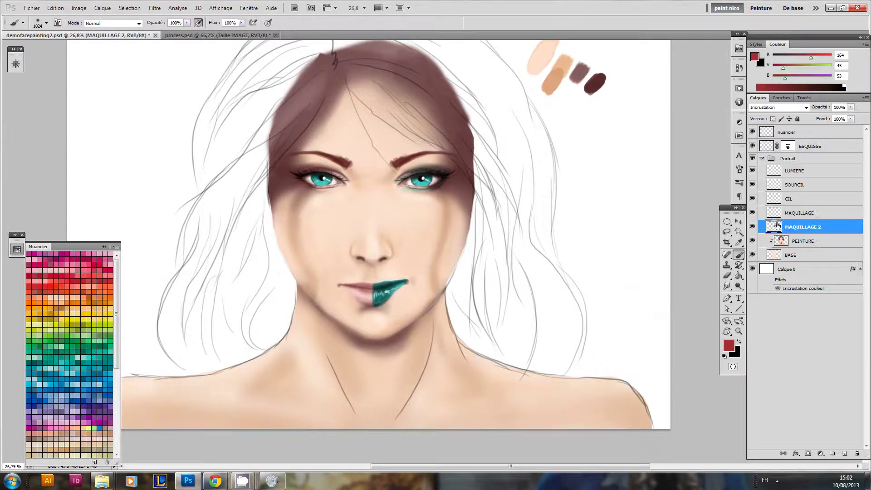
# Step: Paint large soft red strokes over the hairline, face shadows, lips, neck and shoulders on MAQUILLAGE 2
pyautogui.keyDown('alt'); pyautogui.moveTo(413, 223); pyautogui.dragTo(403, 223); pyautogui.keyUp('alt')
pyautogui.moveTo(445, 200); pyautogui.dragTo(444, 236)
pyautogui.moveTo(394, 119)
pyautogui.mouseDown()
pyautogui.moveTo(377, 79)
pyautogui.moveTo(435, 107)
pyautogui.moveTo(442, 280)
pyautogui.moveTo(374, 345)
pyautogui.moveTo(454, 360)
pyautogui.mouseUp()
pyautogui.keyDown('alt'); pyautogui.moveTo(428, 317); pyautogui.dragTo(475, 324); pyautogui.keyUp('alt')
pyautogui.moveTo(436, 390); pyautogui.dragTo(622, 411)
pyautogui.moveTo(339, 285)
pyautogui.mouseDown()
pyautogui.moveTo(352, 334)
pyautogui.moveTo(329, 93)
pyautogui.moveTo(375, 54)
pyautogui.mouseUp()
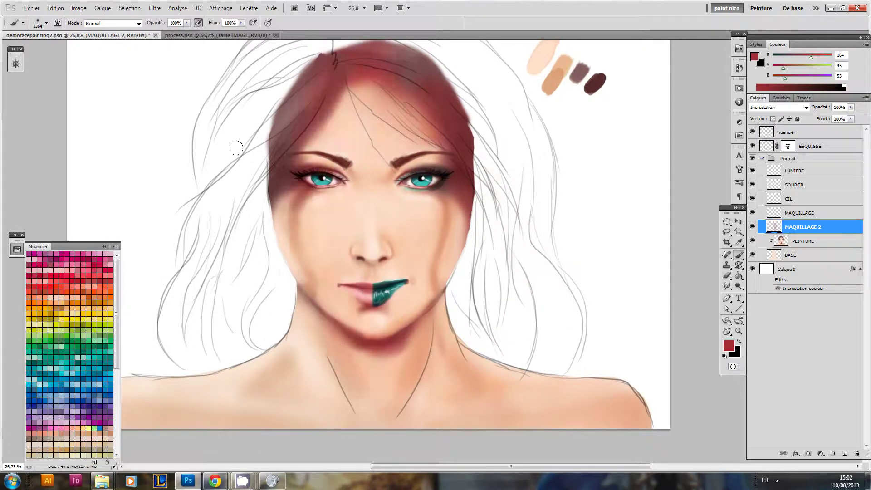
pyautogui.moveTo(427, 232); pyautogui.dragTo(465, 248)
# Step: Switch to a soft Eraser for cleaning up the red tint and lower the MAQUILLAGE 2 opacity to 28%
pyautogui.press('e')
pyautogui.rightClick(490, 196)
pyautogui.doubleClick(541, 344)
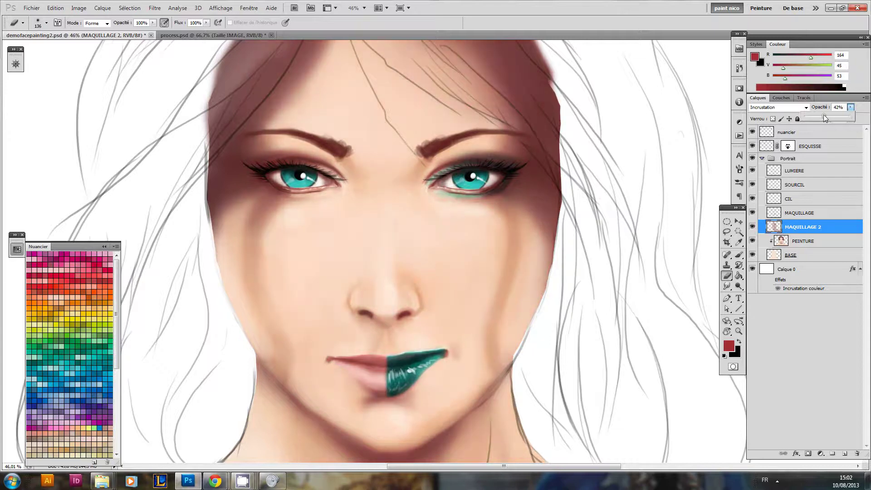
pyautogui.moveTo(814, 115); pyautogui.dragTo(819, 115)
# Step: Erase the excess red tint around both eyes on MAQUILLAGE 2
pyautogui.moveTo(596, 178)
pyautogui.mouseDown()
pyautogui.moveTo(526, 219)
pyautogui.moveTo(551, 204)
pyautogui.moveTo(463, 206)
pyautogui.moveTo(502, 200)
pyautogui.moveTo(523, 214)
pyautogui.mouseUp()
pyautogui.moveTo(590, 192)
pyautogui.mouseDown()
pyautogui.moveTo(510, 206)
pyautogui.moveTo(502, 199)
pyautogui.mouseUp()
pyautogui.moveTo(507, 167); pyautogui.dragTo(487, 166)
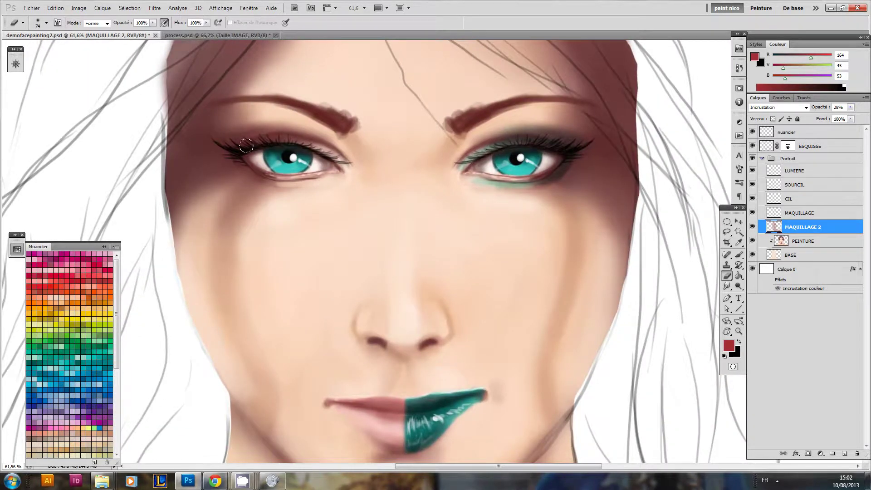
pyautogui.moveTo(379, 208); pyautogui.dragTo(348, 227)
pyautogui.moveTo(348, 227); pyautogui.dragTo(337, 168)
pyautogui.moveTo(386, 204); pyautogui.dragTo(356, 214)
pyautogui.moveTo(384, 164); pyautogui.dragTo(431, 192)
pyautogui.moveTo(404, 209); pyautogui.dragTo(421, 204)
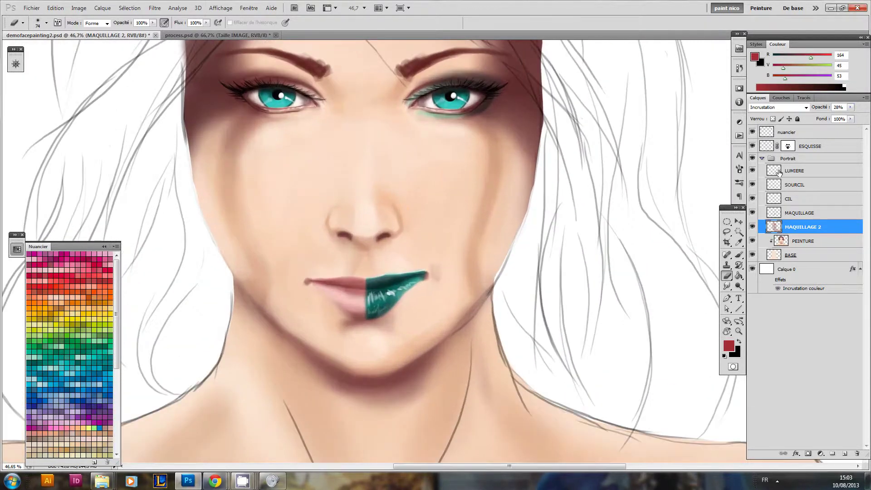
pyautogui.click(779, 173)
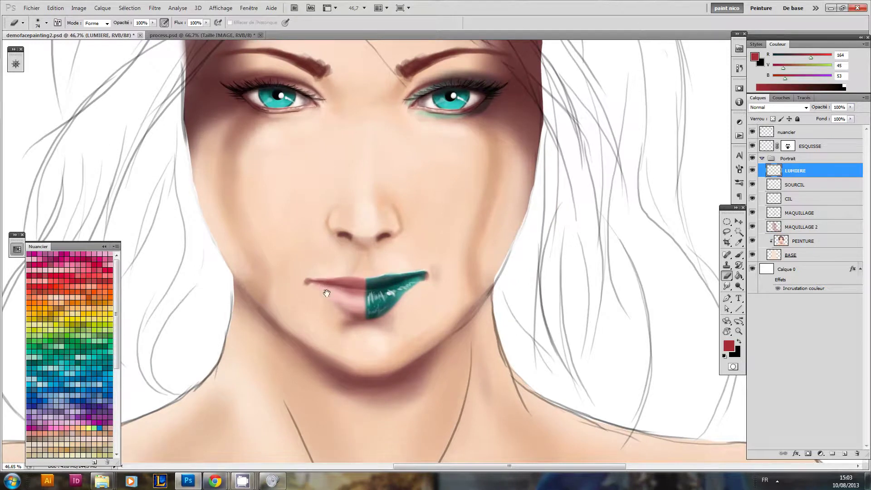
pyautogui.moveTo(345, 286)
pyautogui.mouseDown()
pyautogui.moveTo(320, 306)
pyautogui.moveTo(337, 307)
pyautogui.mouseUp()
pyautogui.press('b')
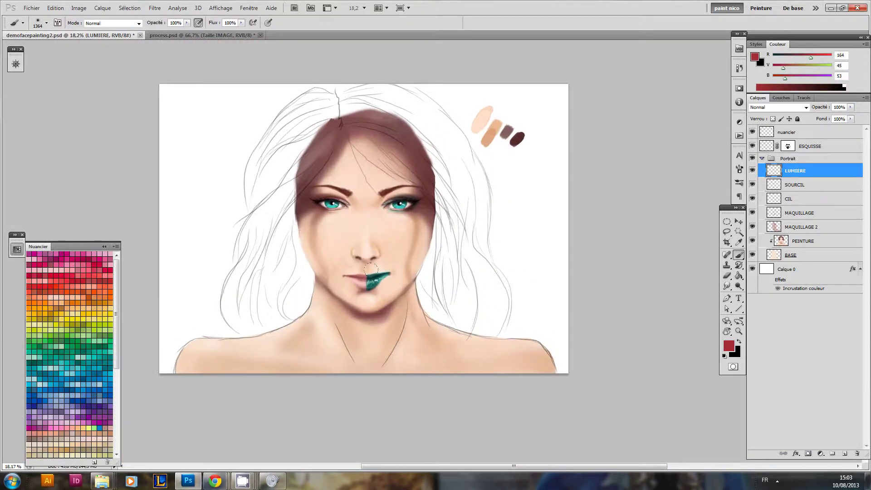
pyautogui.moveTo(440, 269); pyautogui.dragTo(198, 284)
pyautogui.hotkey('ctrl', 'z')
# Step: Add a soft red tint to the shoulders and chest on MAQUILLAGE 2 and soften it around the chin with the Eraser
pyautogui.click(790, 228)
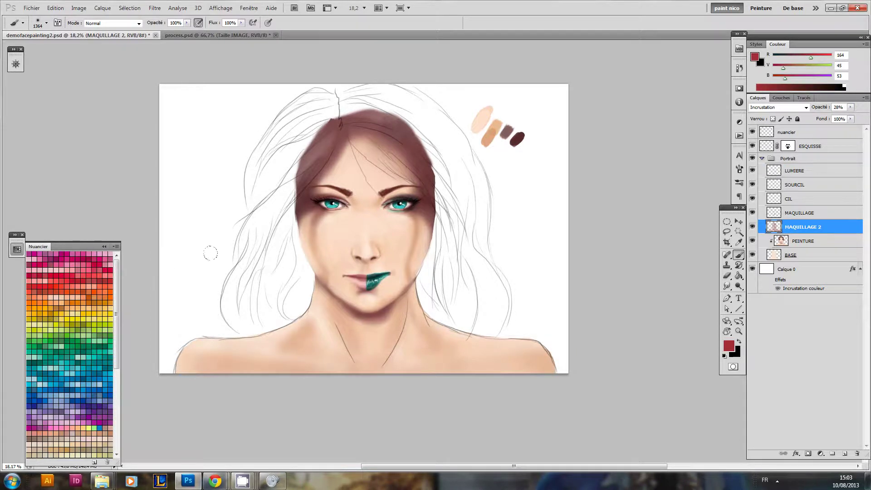
pyautogui.moveTo(415, 319); pyautogui.dragTo(430, 318)
pyautogui.press('e')
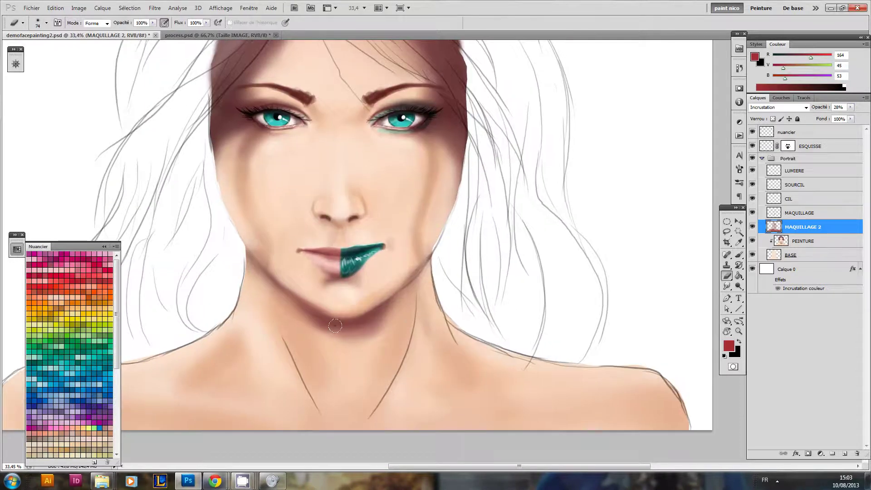
pyautogui.moveTo(370, 282); pyautogui.dragTo(391, 338)
pyautogui.moveTo(311, 288)
pyautogui.mouseDown()
pyautogui.moveTo(322, 286)
pyautogui.moveTo(325, 267)
pyautogui.moveTo(309, 253)
pyautogui.mouseUp()
pyautogui.keyDown('alt'); pyautogui.rightClick(476, 231); pyautogui.keyUp('alt')
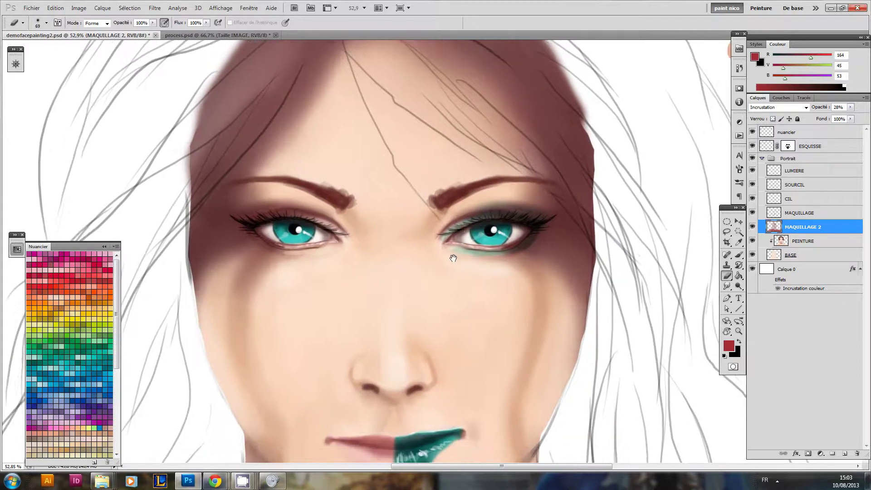
# Step: Sample a light turquoise and a dark teal from the turquoise-shadowed eye as the two Brush colours
pyautogui.scroll(-4, 454, 258)
pyautogui.scroll(4, 499, 226)
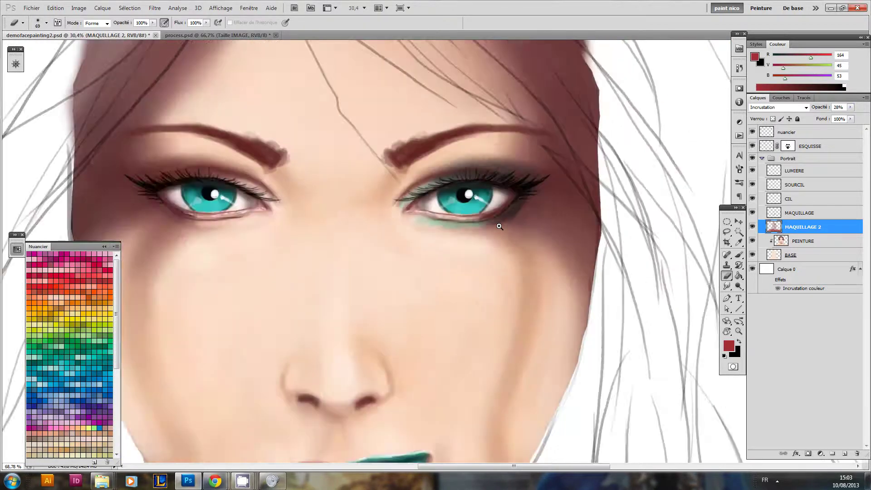
pyautogui.scroll(-3, 499, 227)
pyautogui.scroll(3, 444, 259)
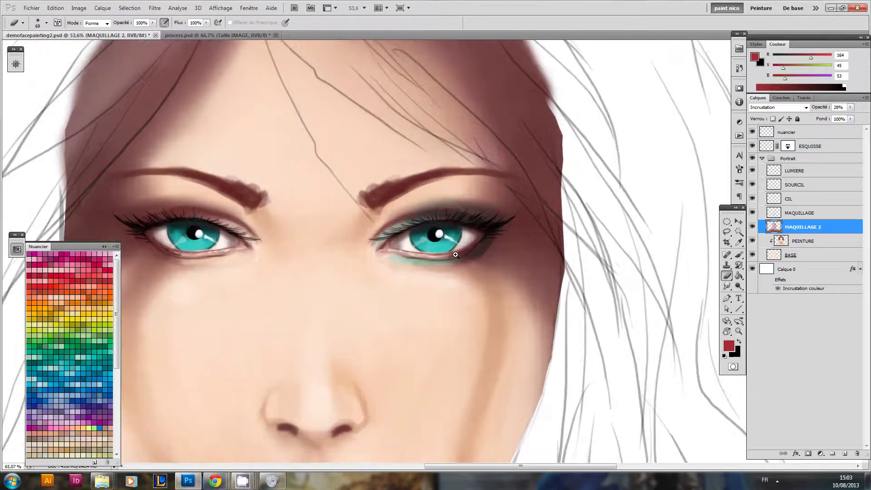
pyautogui.moveTo(456, 255); pyautogui.dragTo(522, 254)
pyautogui.press('i')
pyautogui.click(444, 250)
pyautogui.press('x')
pyautogui.click(468, 224)
pyautogui.press('b')
# Step: Set the brush to 15 px and lighten the turquoise foreground colour to RGB 133, 255, 247
pyautogui.rightClick(463, 228)
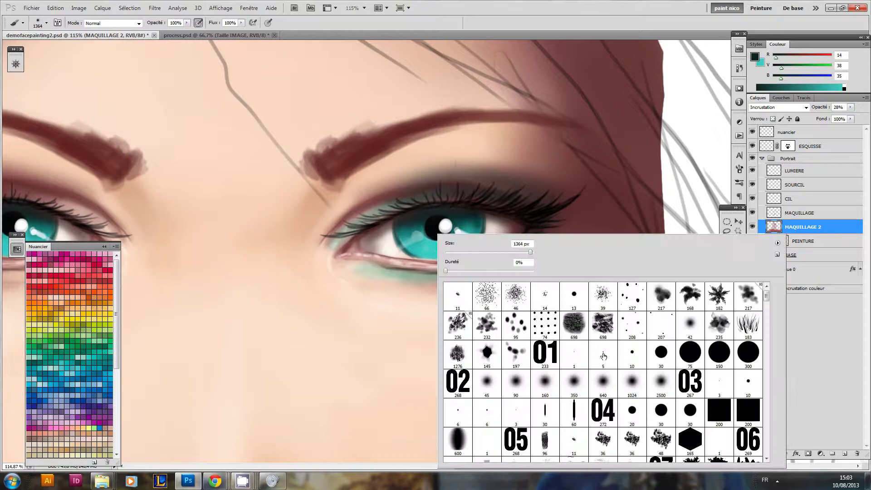
pyautogui.moveTo(389, 274); pyautogui.dragTo(378, 276)
pyautogui.press('x')
pyautogui.moveTo(405, 230); pyautogui.dragTo(411, 234)
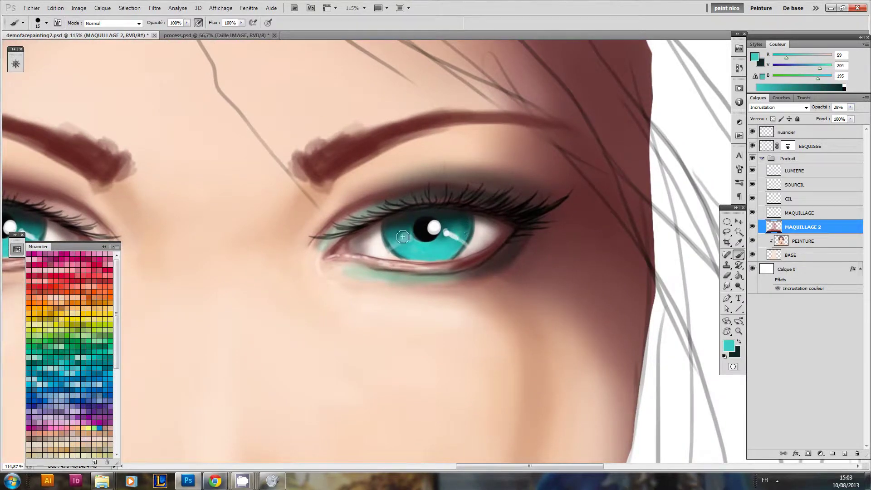
pyautogui.click(730, 347)
pyautogui.moveTo(192, 280); pyautogui.dragTo(191, 265)
pyautogui.click(380, 261)
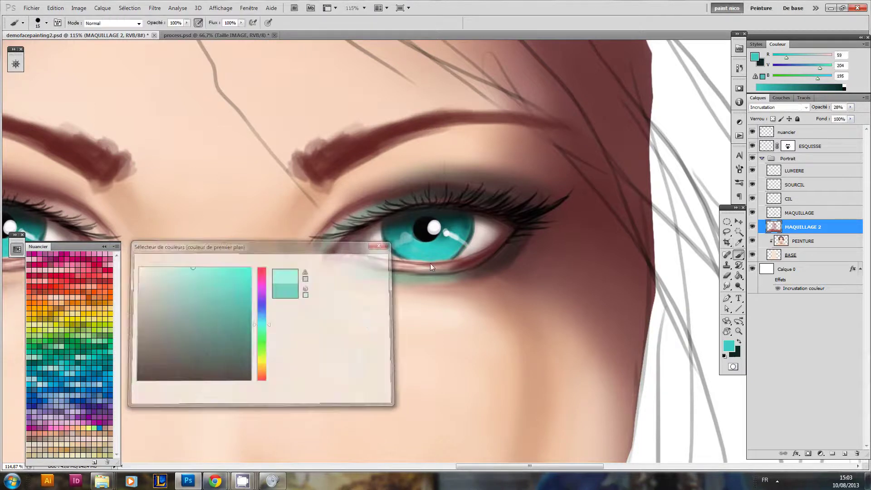
# Step: Try light and dark strokes on the turquoise-shadowed eye's iris on MAQUILLAGE 2, and remove them with the Eraser
pyautogui.moveTo(425, 256)
pyautogui.mouseDown()
pyautogui.moveTo(411, 256)
pyautogui.moveTo(416, 246)
pyautogui.moveTo(412, 253)
pyautogui.mouseUp()
pyautogui.press('x')
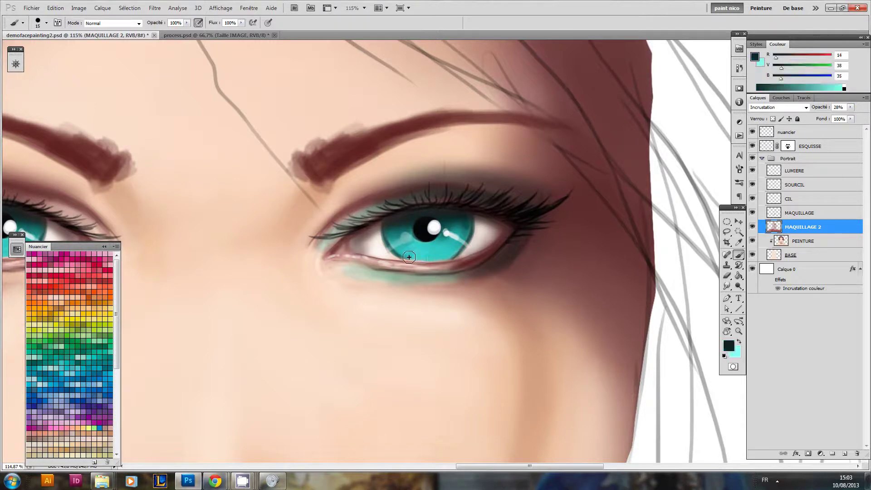
pyautogui.rightClick(433, 233)
pyautogui.click(630, 363)
pyautogui.click(388, 281)
pyautogui.click(727, 276)
pyautogui.keyDown('alt'); pyautogui.rightClick(419, 243); pyautogui.keyUp('alt')
pyautogui.moveTo(419, 243); pyautogui.dragTo(412, 242)
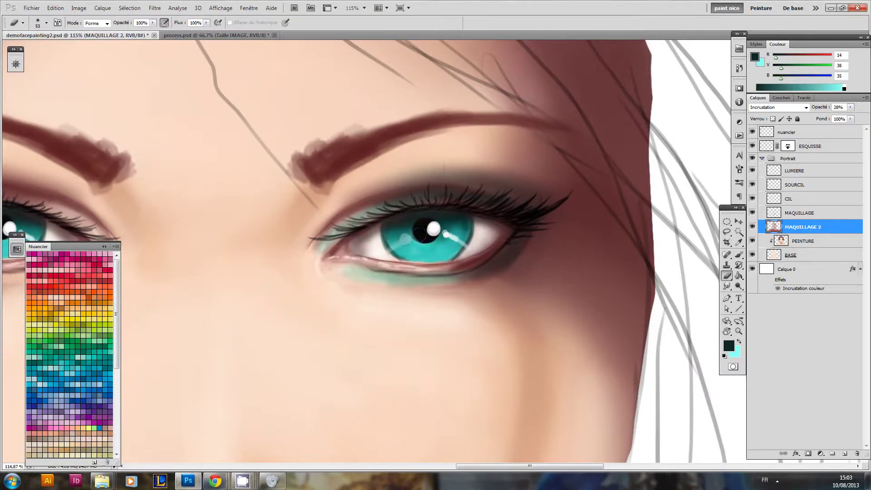
# Step: Create a new layer above MAQUILLAGE 2 in Incrustation blending mode and name it YEUX
pyautogui.click(846, 454)
pyautogui.click(778, 108)
pyautogui.click(777, 228)
pyautogui.doubleClick(794, 228)
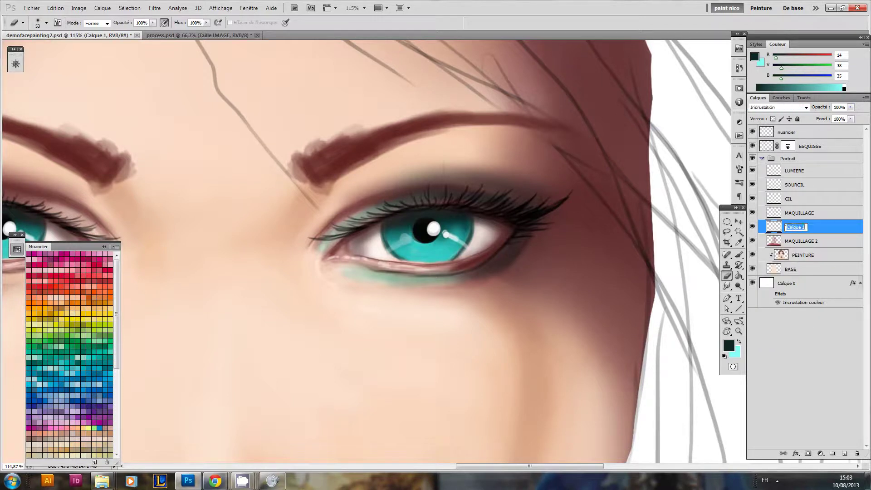
pyautogui.write('YEUX')
pyautogui.press('Return')
# Step: Paint fine dark teal and light turquoise strokes around the iris of the turquoise-shadowed eye on YEUX
pyautogui.press('b')
pyautogui.press('[')
pyautogui.press('[')
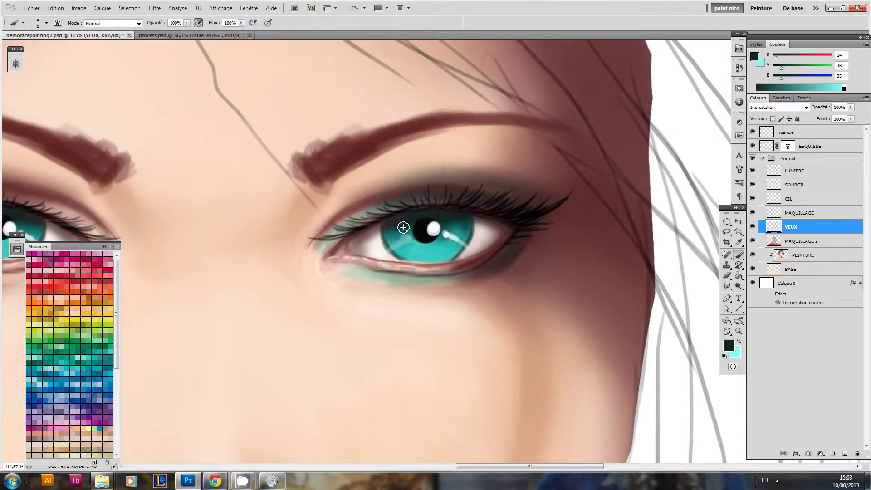
pyautogui.press('x')
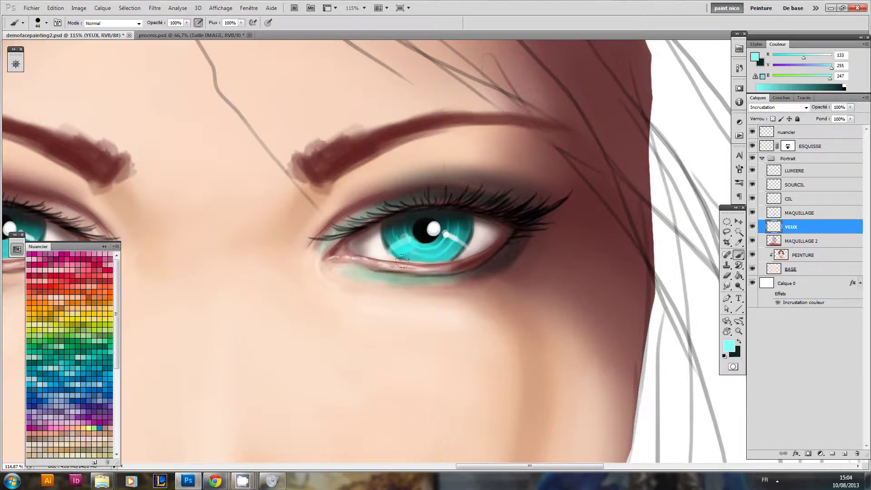
# Step: Brush a light turquoise glow into the lower part of the same iris with the 42 px soft brush
pyautogui.rightClick(448, 267)
pyautogui.click(676, 325)
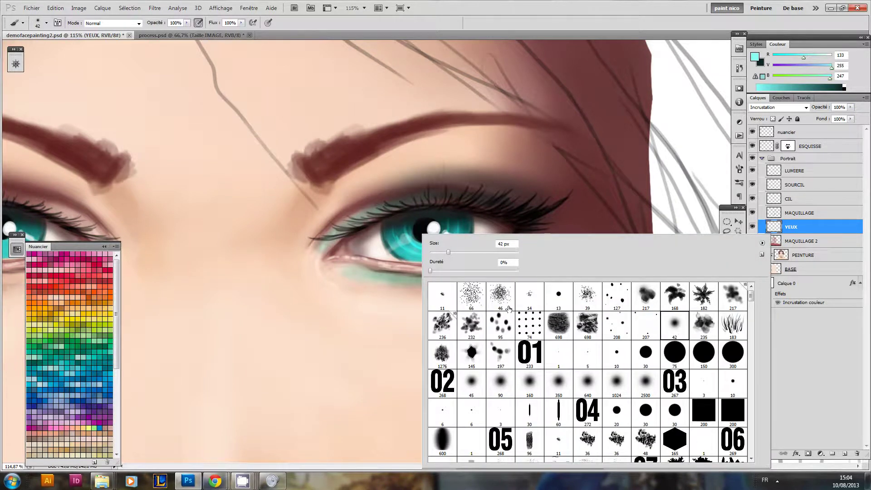
pyautogui.click(398, 232)
pyautogui.moveTo(433, 255)
pyautogui.mouseDown()
pyautogui.moveTo(392, 276)
pyautogui.moveTo(432, 271)
pyautogui.mouseUp()
# Step: Darken the upper part of the iris under the lashes with a 53 px soft dark teal brush
pyautogui.press('x')
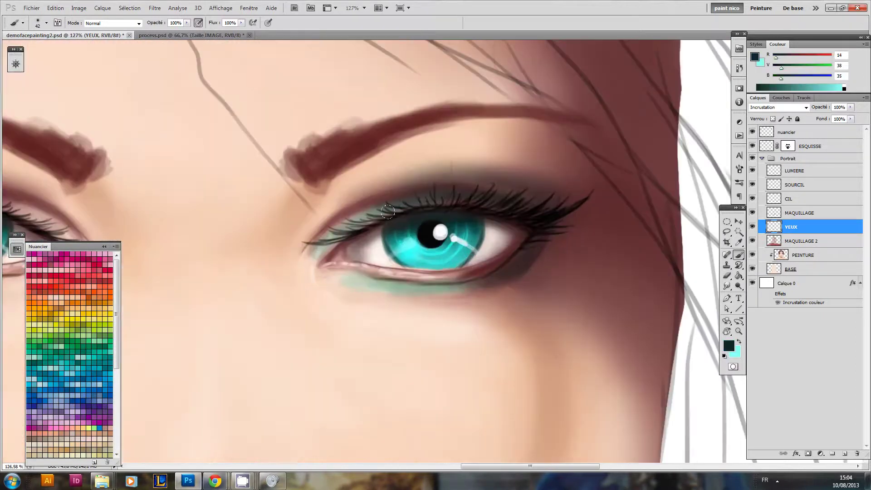
pyautogui.keyDown('alt'); pyautogui.rightClick(453, 230); pyautogui.keyUp('alt')
pyautogui.moveTo(470, 237)
pyautogui.mouseDown()
pyautogui.moveTo(466, 255)
pyautogui.moveTo(406, 263)
pyautogui.moveTo(413, 274)
pyautogui.moveTo(399, 272)
pyautogui.moveTo(482, 255)
pyautogui.mouseUp()
# Step: Paint fine light turquoise strokes radiating from the pupil in the other eye's iris with a small brush
pyautogui.rightClick(422, 211)
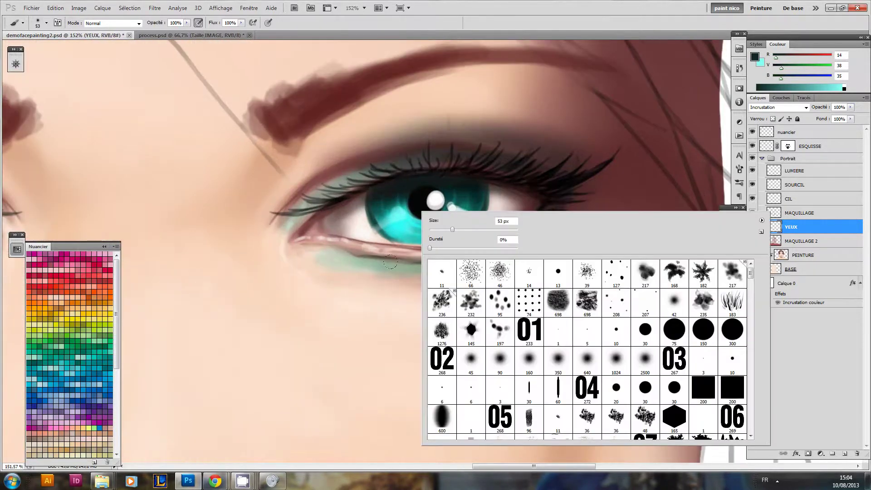
pyautogui.click(619, 336)
pyautogui.click(368, 266)
pyautogui.moveTo(379, 251); pyautogui.dragTo(614, 215)
pyautogui.moveTo(431, 236); pyautogui.dragTo(533, 219)
pyautogui.moveTo(457, 288); pyautogui.dragTo(668, 362)
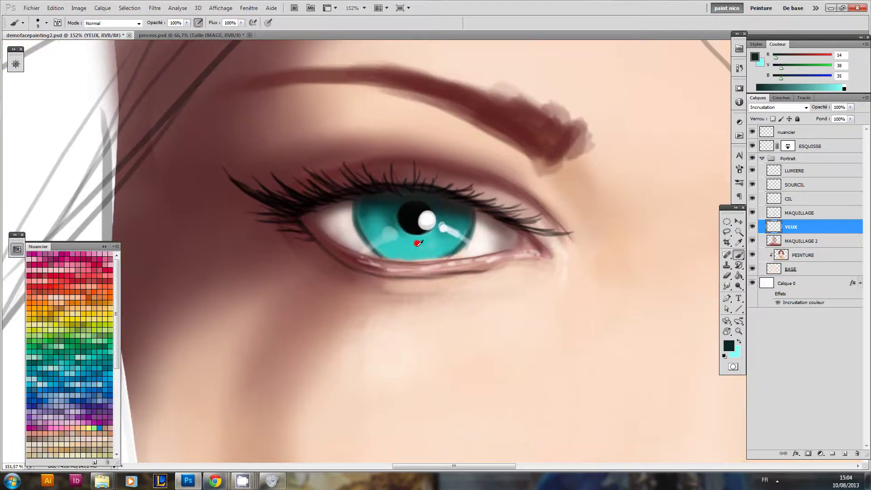
pyautogui.press('x')
pyautogui.press('[')
pyautogui.press('[')
pyautogui.moveTo(433, 253)
pyautogui.mouseDown()
pyautogui.moveTo(456, 239)
pyautogui.moveTo(450, 232)
pyautogui.moveTo(461, 232)
pyautogui.moveTo(454, 219)
pyautogui.moveTo(458, 225)
pyautogui.moveTo(394, 233)
pyautogui.moveTo(419, 245)
pyautogui.moveTo(409, 258)
pyautogui.moveTo(374, 231)
pyautogui.moveTo(378, 210)
pyautogui.moveTo(391, 213)
pyautogui.moveTo(367, 219)
pyautogui.moveTo(382, 221)
pyautogui.moveTo(369, 232)
pyautogui.moveTo(388, 237)
pyautogui.moveTo(381, 249)
pyautogui.moveTo(394, 262)
pyautogui.moveTo(417, 262)
pyautogui.moveTo(401, 231)
pyautogui.moveTo(410, 238)
pyautogui.moveTo(392, 257)
pyautogui.moveTo(411, 237)
pyautogui.moveTo(407, 245)
pyautogui.moveTo(431, 238)
pyautogui.moveTo(436, 217)
pyautogui.moveTo(475, 243)
pyautogui.moveTo(424, 262)
pyautogui.moveTo(424, 249)
pyautogui.moveTo(428, 261)
pyautogui.moveTo(443, 241)
pyautogui.mouseUp()
pyautogui.press('x')
pyautogui.press('x')
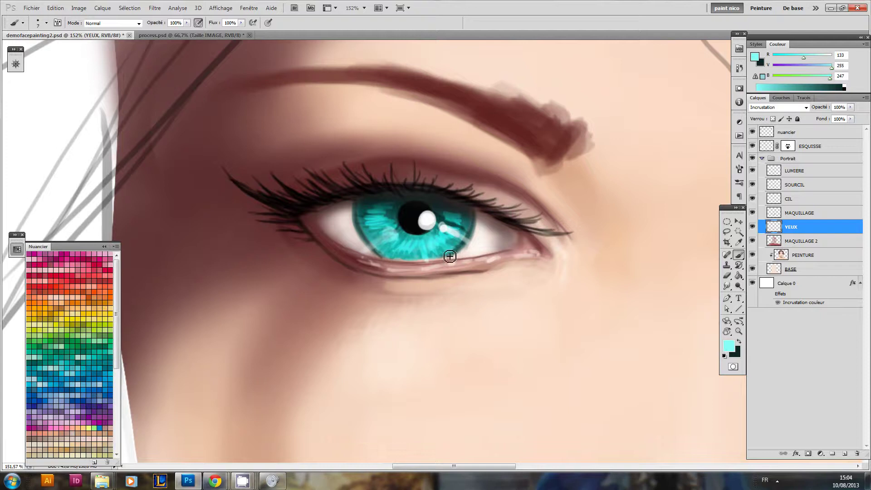
# Step: Refine the same iris with alternating dark teal and light turquoise strokes along its rim and inner side
pyautogui.press('x')
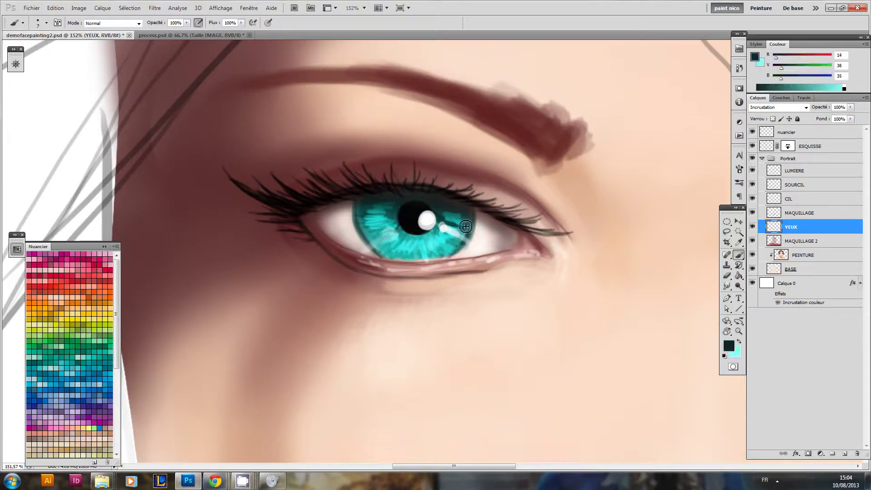
pyautogui.press('x')
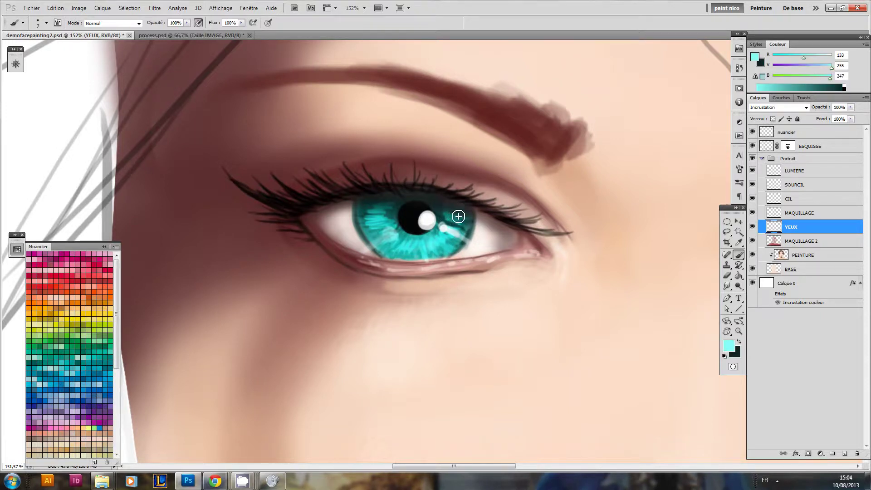
pyautogui.moveTo(441, 227); pyautogui.dragTo(469, 240)
pyautogui.press('x')
pyautogui.moveTo(390, 231)
pyautogui.mouseDown()
pyautogui.moveTo(397, 234)
pyautogui.moveTo(374, 233)
pyautogui.moveTo(407, 216)
pyautogui.moveTo(416, 231)
pyautogui.moveTo(370, 263)
pyautogui.moveTo(342, 261)
pyautogui.mouseUp()
pyautogui.press('x')
pyautogui.moveTo(345, 222); pyautogui.dragTo(316, 263)
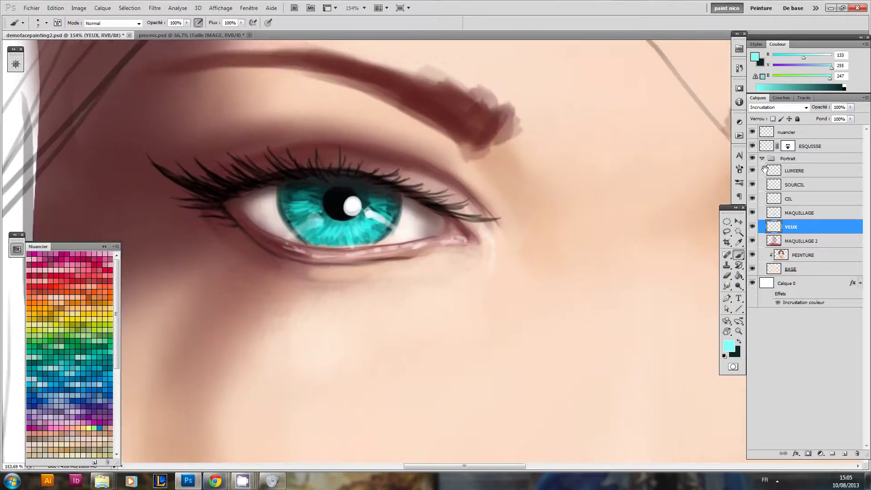
# Step: Paint small pure white reflections beside the pupil of the same eye on the LUMIERE layer
pyautogui.click(796, 171)
pyautogui.press('x')
pyautogui.press('d')
pyautogui.press('x')
pyautogui.moveTo(317, 212)
pyautogui.mouseDown()
pyautogui.moveTo(312, 206)
pyautogui.moveTo(318, 220)
pyautogui.mouseUp()
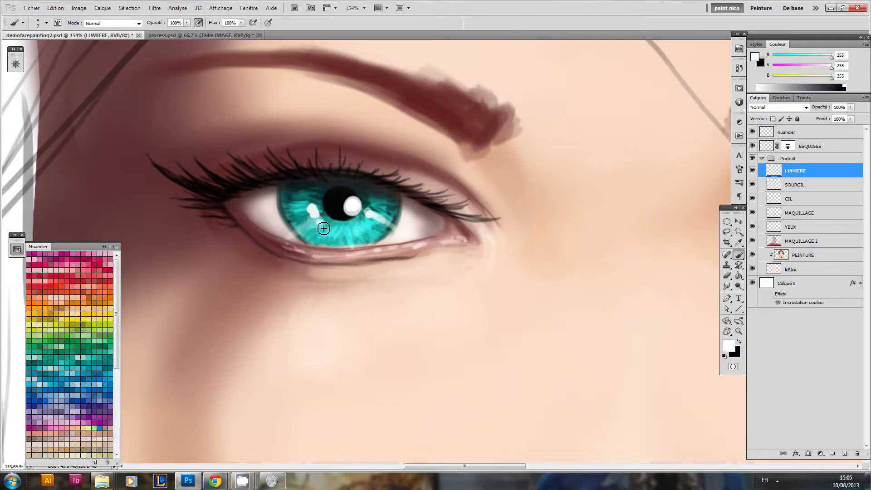
pyautogui.moveTo(298, 216)
pyautogui.mouseDown()
pyautogui.moveTo(309, 223)
pyautogui.moveTo(276, 280)
pyautogui.mouseUp()
pyautogui.click(309, 231)
# Step: Thin and soften the new white reflections in this iris with the Eraser
pyautogui.press('e')
pyautogui.moveTo(353, 283); pyautogui.dragTo(303, 248)
pyautogui.moveTo(277, 219)
pyautogui.mouseDown()
pyautogui.moveTo(266, 225)
pyautogui.moveTo(334, 210)
pyautogui.moveTo(338, 200)
pyautogui.moveTo(329, 218)
pyautogui.moveTo(350, 206)
pyautogui.moveTo(332, 212)
pyautogui.mouseUp()
pyautogui.press('b')
pyautogui.press('e')
pyautogui.moveTo(357, 220)
pyautogui.mouseDown()
pyautogui.moveTo(299, 251)
pyautogui.moveTo(292, 236)
pyautogui.moveTo(266, 226)
pyautogui.mouseUp()
# Step: Dab small white reflections on the inner side of the turquoise-shadowed eye's iris
pyautogui.moveTo(468, 197)
pyautogui.mouseDown()
pyautogui.moveTo(506, 217)
pyautogui.moveTo(457, 229)
pyautogui.moveTo(504, 227)
pyautogui.mouseUp()
pyautogui.moveTo(525, 205); pyautogui.dragTo(457, 213)
pyautogui.press('b')
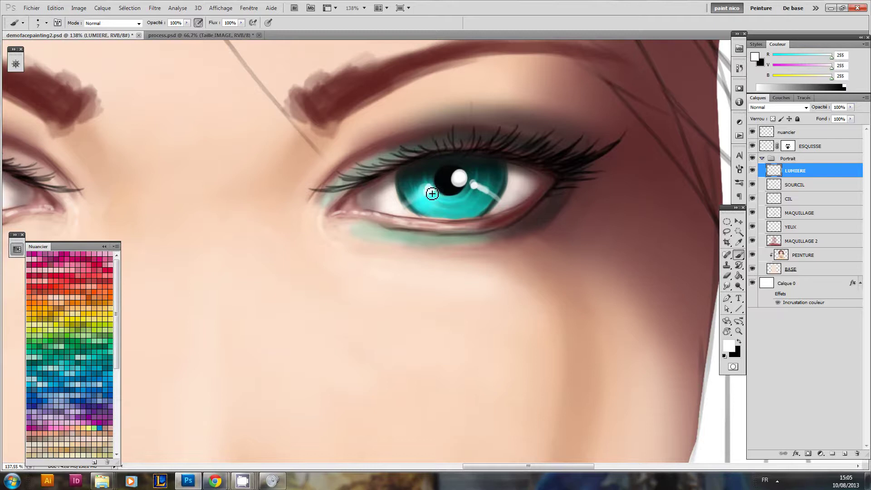
pyautogui.click(436, 197)
pyautogui.click(416, 199)
pyautogui.press('e')
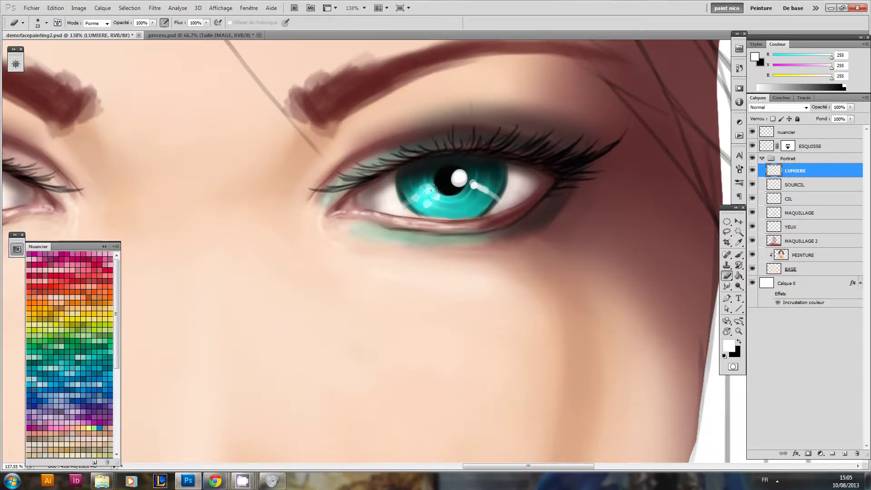
# Step: Add more white reflections below the pupil and fade them and the existing light streak with the Eraser
pyautogui.press('b')
pyautogui.click(430, 188)
pyautogui.press('e')
pyautogui.moveTo(415, 193); pyautogui.dragTo(456, 213)
pyautogui.press('b')
pyautogui.press('e')
pyautogui.press('b')
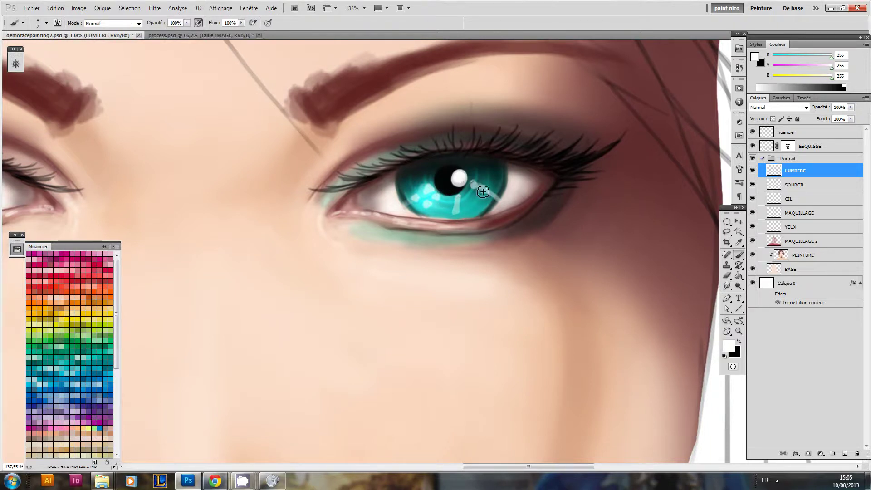
# Step: Finish the white reflections in the turquoise-shadowed eye and make MAQUILLAGE 2 the active layer
pyautogui.moveTo(482, 191)
pyautogui.mouseDown()
pyautogui.moveTo(449, 226)
pyautogui.moveTo(409, 225)
pyautogui.mouseUp()
pyautogui.moveTo(462, 230); pyautogui.dragTo(431, 233)
pyautogui.moveTo(436, 203); pyautogui.dragTo(475, 210)
pyautogui.moveTo(437, 184); pyautogui.dragTo(424, 215)
pyautogui.moveTo(478, 211); pyautogui.dragTo(450, 195)
pyautogui.moveTo(449, 214); pyautogui.dragTo(428, 205)
pyautogui.click(803, 243)
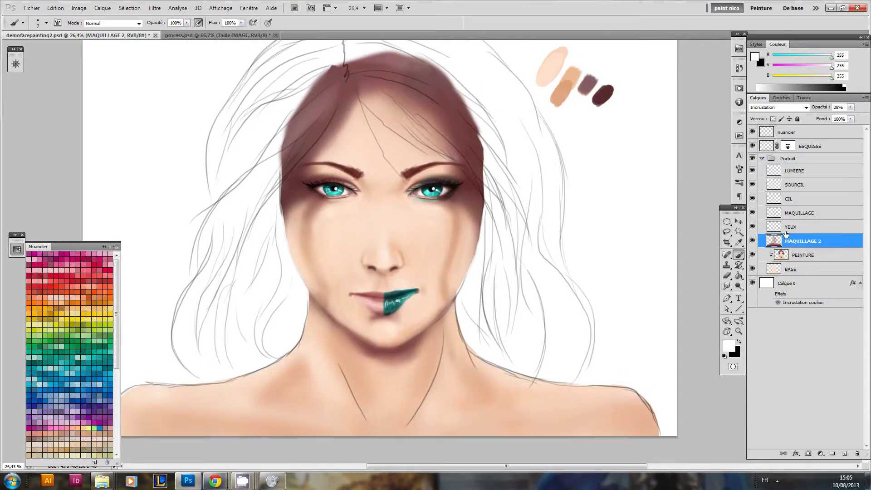
# Step: Make YEUX the active layer and try out its blending mode options
pyautogui.moveTo(420, 192); pyautogui.dragTo(447, 209)
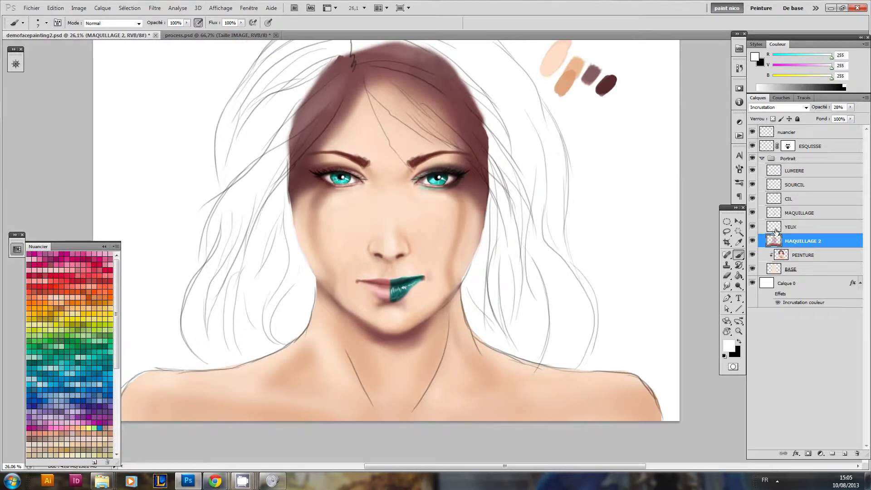
pyautogui.hotkey('alt', ']')
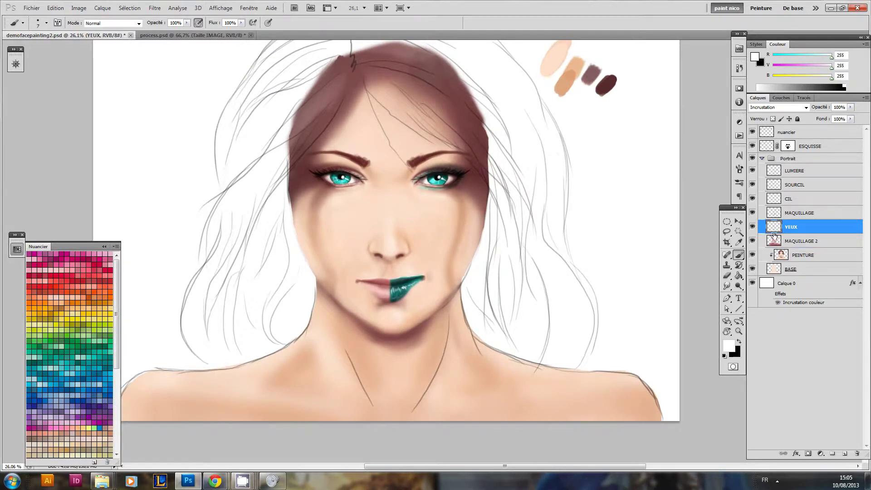
pyautogui.moveTo(383, 264); pyautogui.dragTo(422, 277)
pyautogui.moveTo(502, 246)
pyautogui.mouseDown()
pyautogui.moveTo(456, 237)
pyautogui.moveTo(492, 246)
pyautogui.mouseUp()
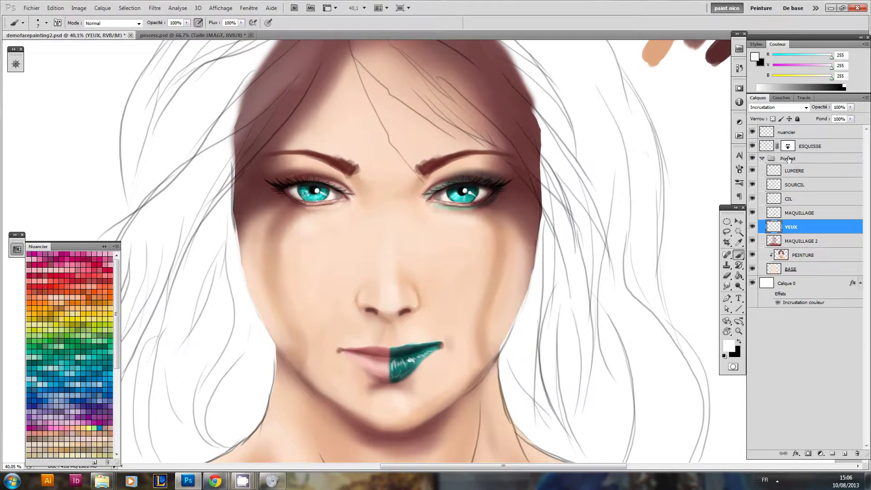
pyautogui.click(774, 108)
pyautogui.click(774, 112)
pyautogui.press('Up')
pyautogui.moveTo(776, 230); pyautogui.dragTo(776, 229)
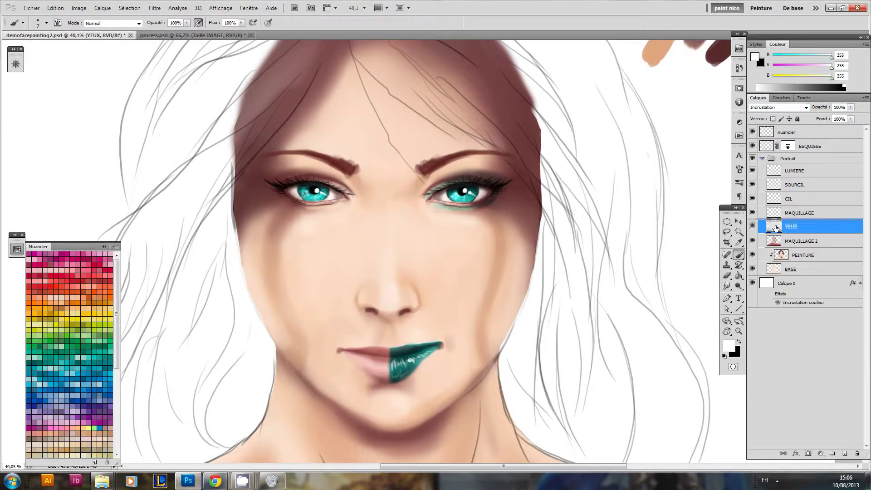
# Step: Try duplicating the YEUX layer and undo the duplication
pyautogui.hotkey('ctrl', 'j')
pyautogui.scroll(-3, 534, 220)
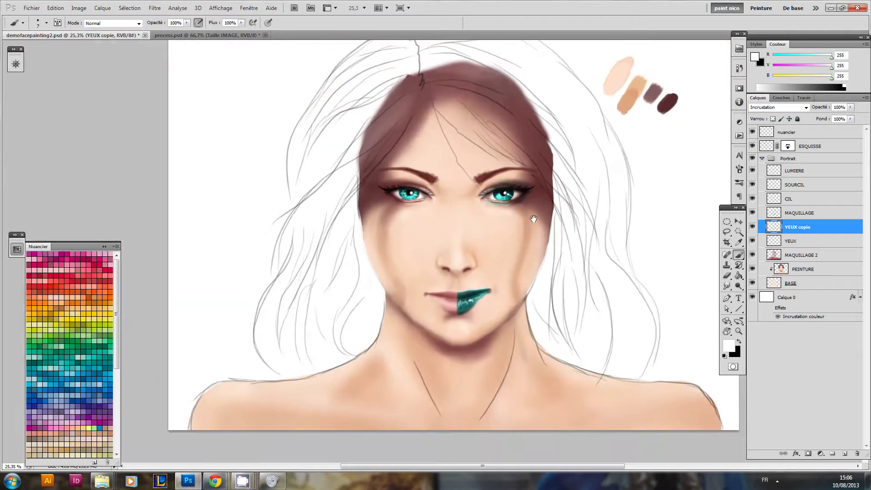
pyautogui.scroll(3, 534, 220)
pyautogui.hotkey('ctrl', 'z')
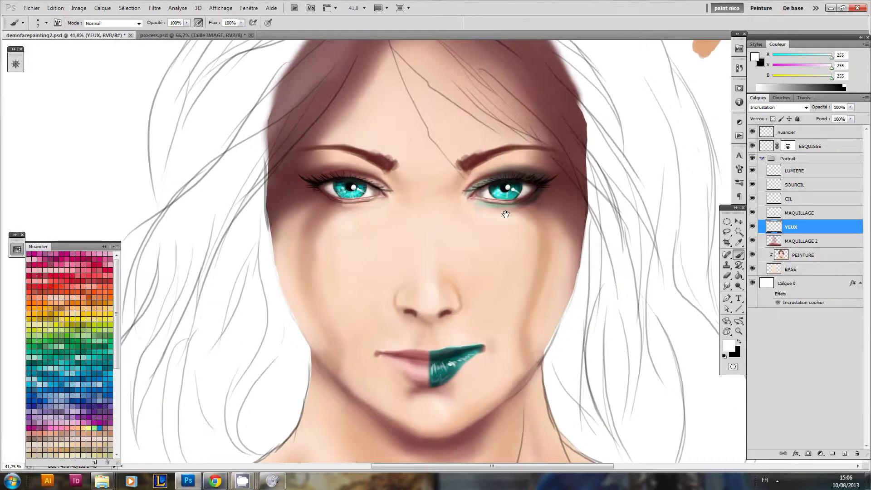
pyautogui.scroll(2, 507, 213)
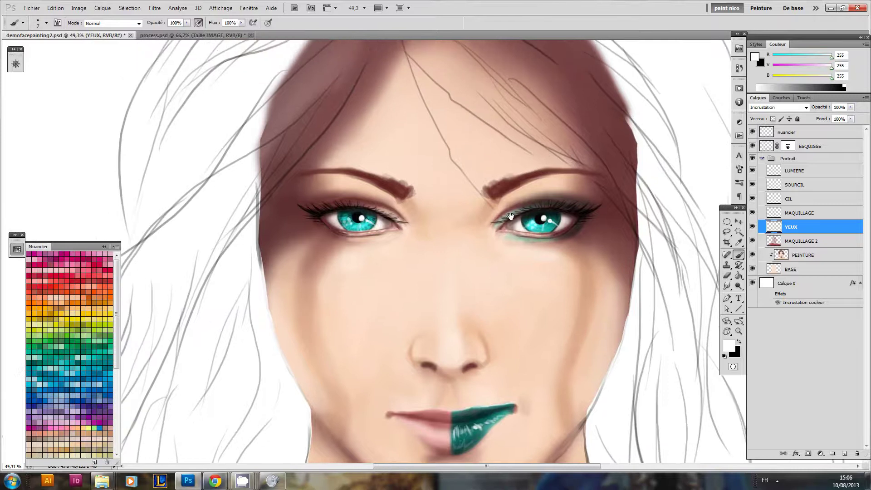
# Step: Make MAQUILLAGE the active layer and toggle its visibility to check which makeup it holds
pyautogui.click(777, 246)
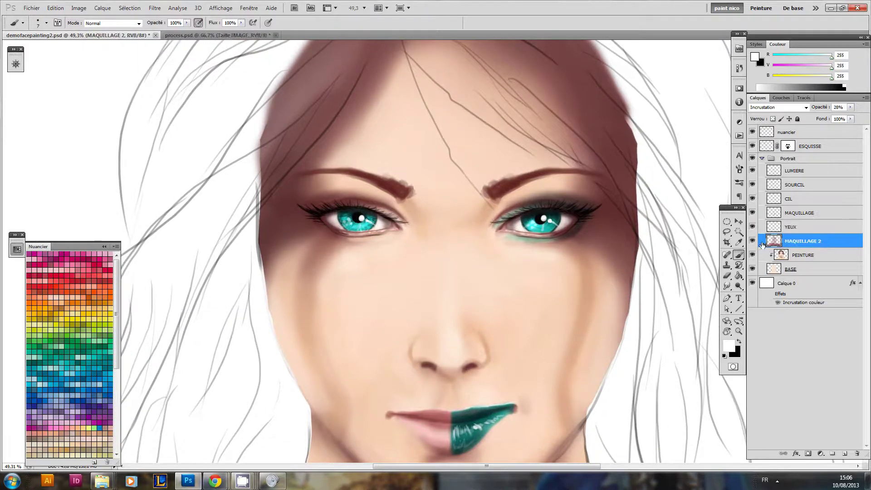
pyautogui.click(760, 213)
pyautogui.click(753, 213)
pyautogui.click(753, 213)
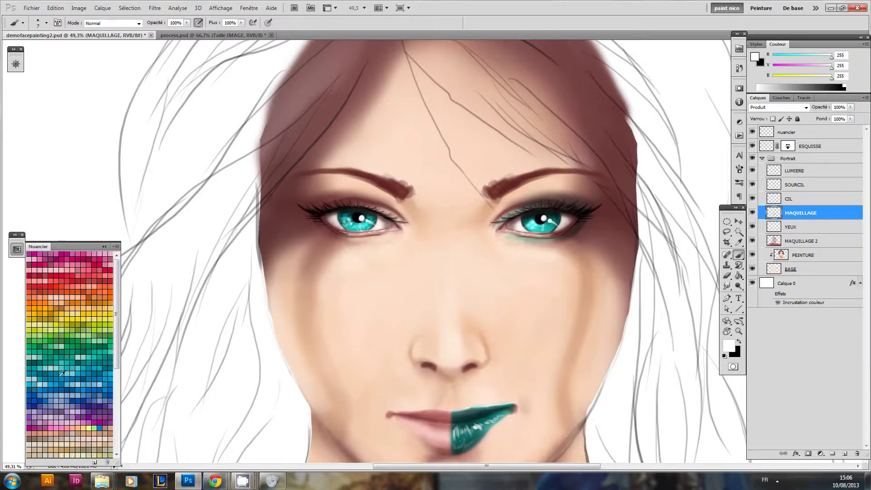
# Step: Choose a red swatch as the painting colour and darken it to 720007
pyautogui.click(105, 279)
pyautogui.moveTo(275, 231); pyautogui.dragTo(316, 227)
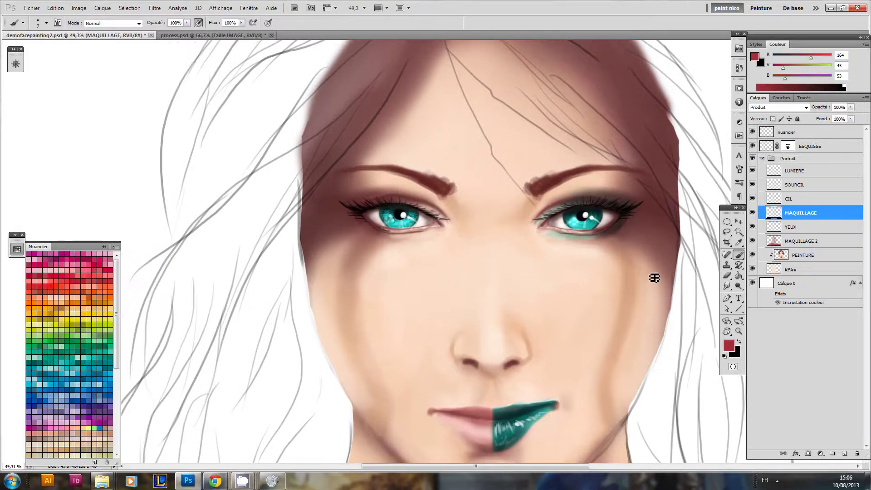
pyautogui.click(731, 347)
pyautogui.click(251, 330)
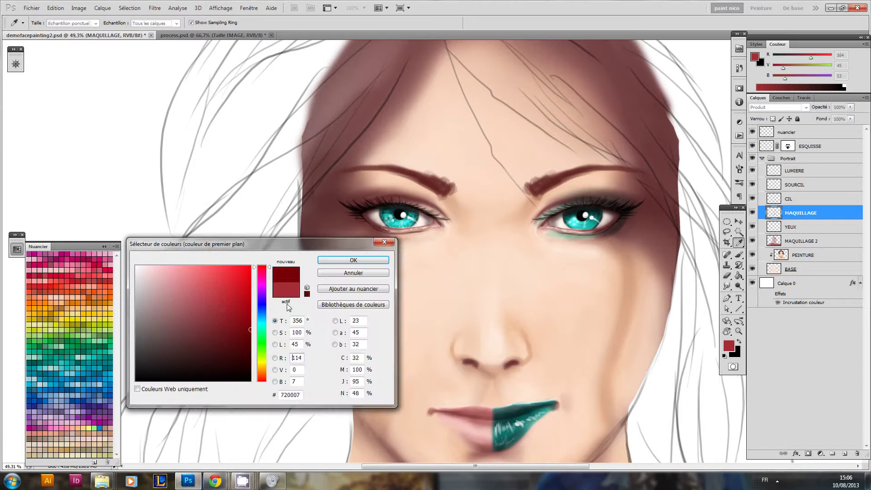
pyautogui.click(354, 260)
# Step: Paint dark red shadow with the Brush around the upper and lower lids of the eye without turquoise makeup
pyautogui.press('b')
pyautogui.scroll(1, 435, 219)
pyautogui.moveTo(435, 206); pyautogui.dragTo(438, 206)
pyautogui.moveTo(357, 203)
pyautogui.mouseDown()
pyautogui.moveTo(422, 202)
pyautogui.moveTo(388, 196)
pyautogui.moveTo(445, 211)
pyautogui.moveTo(452, 225)
pyautogui.moveTo(396, 196)
pyautogui.moveTo(383, 198)
pyautogui.moveTo(445, 216)
pyautogui.moveTo(376, 195)
pyautogui.moveTo(330, 200)
pyautogui.moveTo(368, 240)
pyautogui.moveTo(343, 211)
pyautogui.moveTo(377, 241)
pyautogui.moveTo(349, 218)
pyautogui.moveTo(408, 244)
pyautogui.moveTo(375, 236)
pyautogui.moveTo(417, 235)
pyautogui.moveTo(383, 241)
pyautogui.mouseUp()
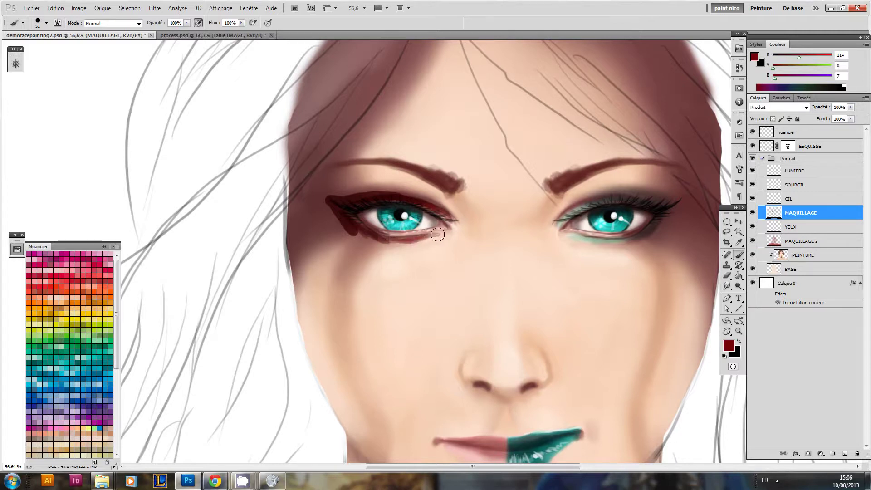
# Step: Thin the red shadow under the eye and soften its outer edges with the Eraser
pyautogui.press('e')
pyautogui.moveTo(407, 244); pyautogui.dragTo(430, 239)
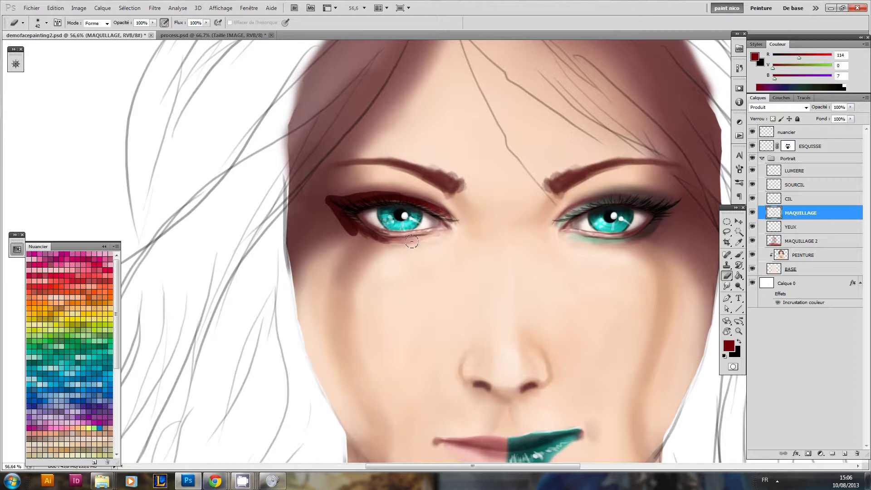
pyautogui.press('b')
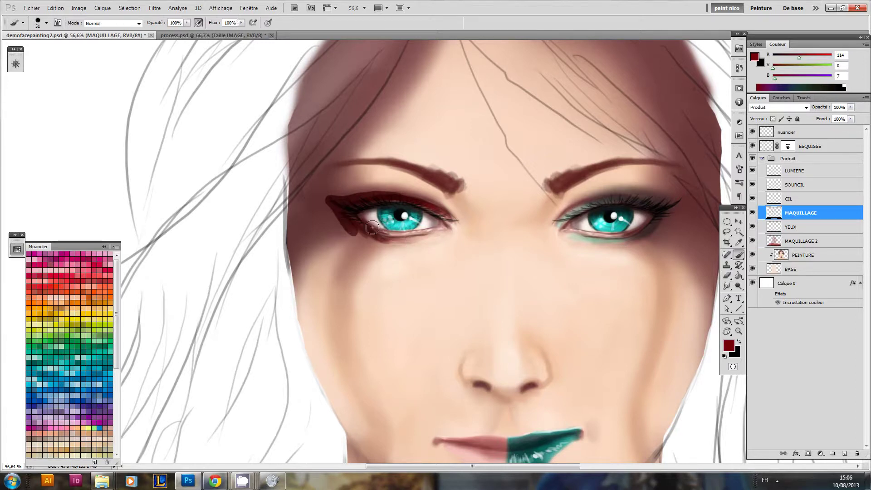
pyautogui.press('e')
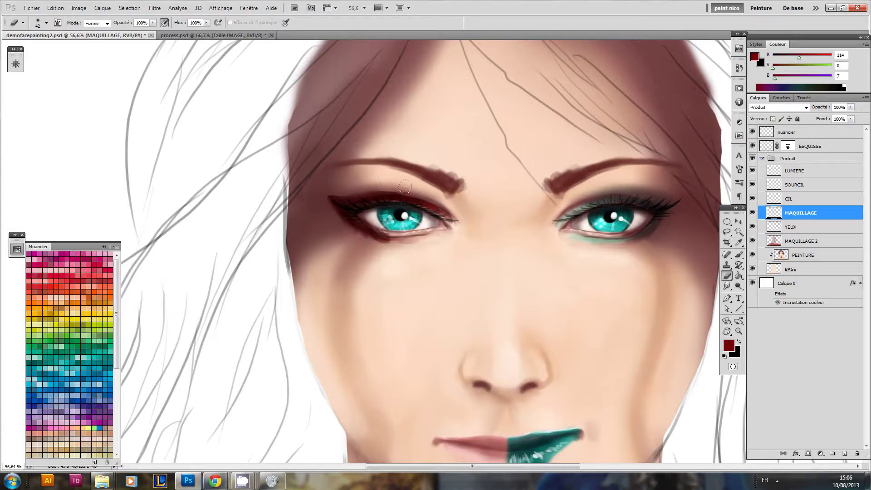
# Step: Add dark red strokes at the inner corner and along the lower lid of the same eye
pyautogui.press('b')
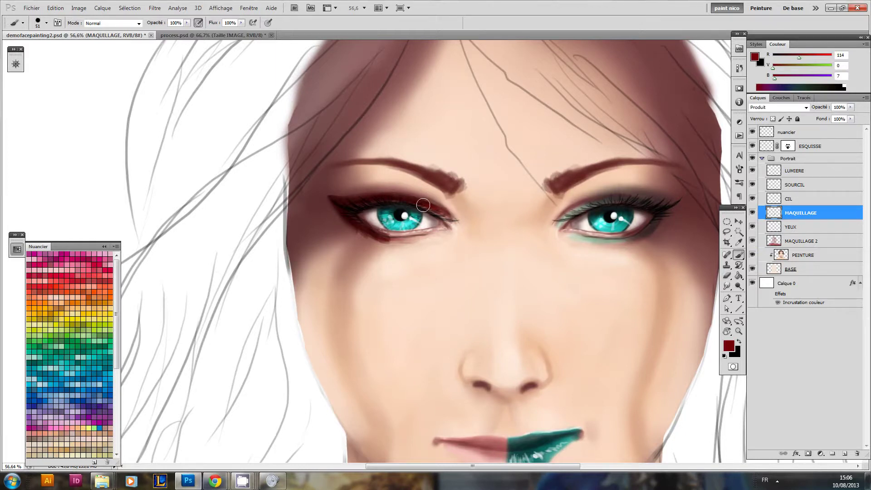
pyautogui.moveTo(447, 216); pyautogui.dragTo(451, 224)
pyautogui.moveTo(378, 237); pyautogui.dragTo(421, 236)
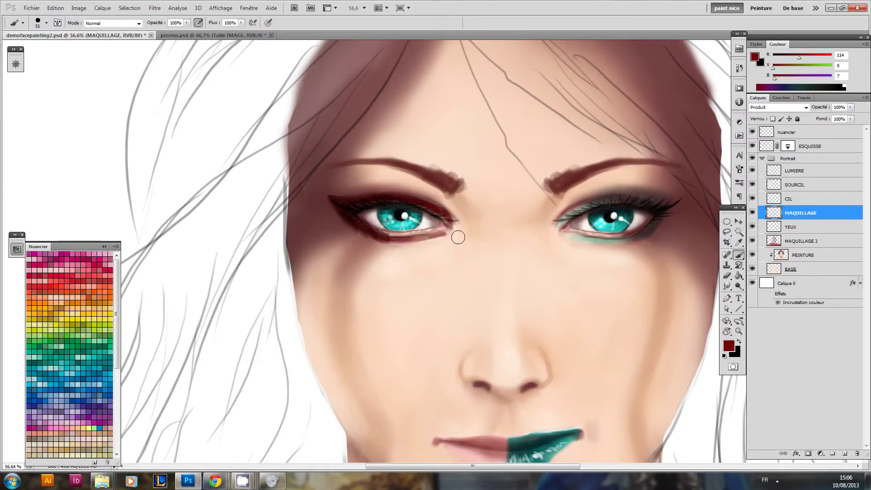
# Step: Refine the red line along the lower lid by fading its edge and inner end with the Eraser
pyautogui.press('e')
pyautogui.moveTo(423, 241)
pyautogui.mouseDown()
pyautogui.moveTo(393, 263)
pyautogui.moveTo(354, 254)
pyautogui.mouseUp()
pyautogui.moveTo(393, 224); pyautogui.dragTo(460, 215)
pyautogui.press('b')
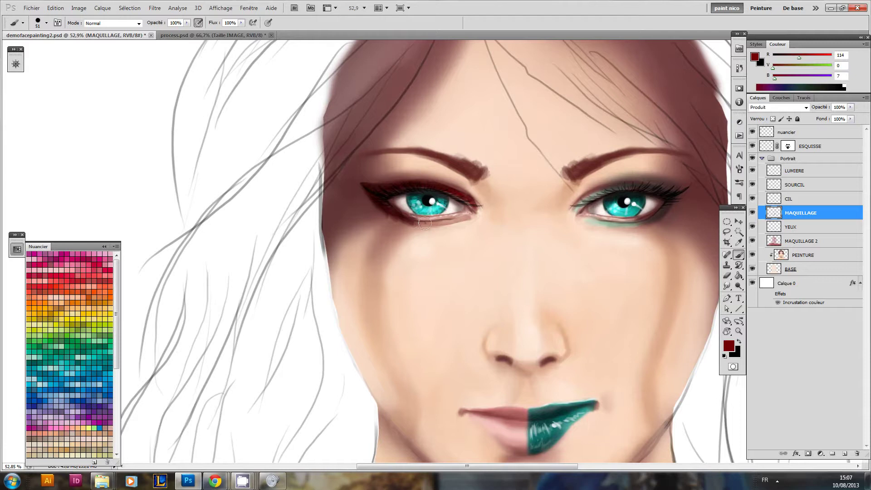
pyautogui.press('e')
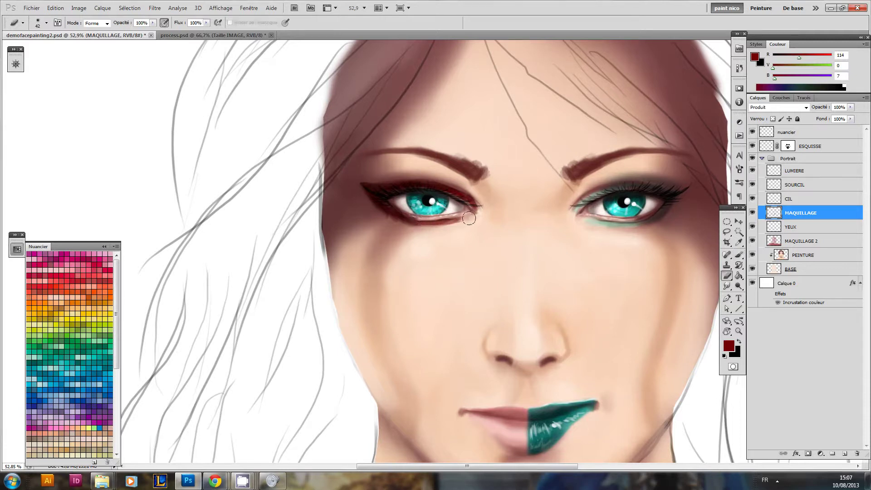
pyautogui.moveTo(468, 245); pyautogui.dragTo(446, 230)
pyautogui.moveTo(458, 233); pyautogui.dragTo(389, 238)
pyautogui.moveTo(389, 238); pyautogui.dragTo(431, 263)
# Step: Paint the natural-coloured half of the lips dark red, switching to a different brush tip
pyautogui.scroll(3, 431, 264)
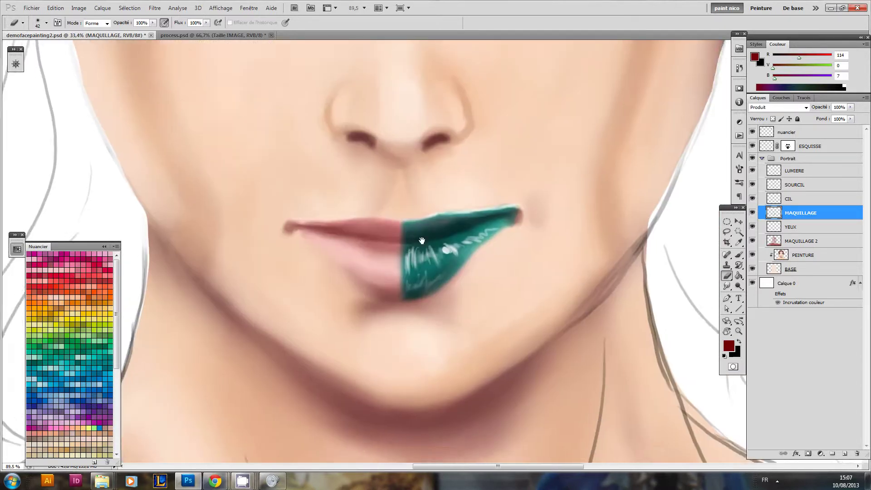
pyautogui.press('b')
pyautogui.moveTo(316, 240); pyautogui.dragTo(389, 241)
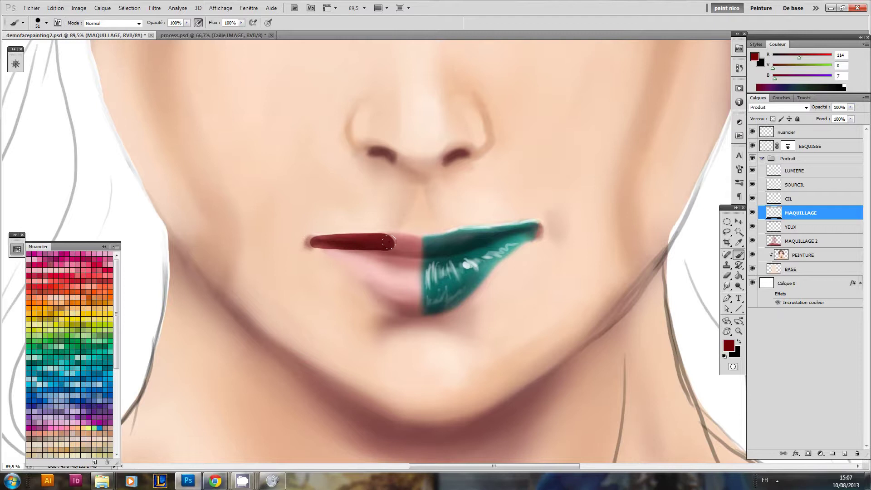
pyautogui.hotkey('ctrl', 'z')
pyautogui.rightClick(369, 221)
pyautogui.click(602, 314)
pyautogui.moveTo(296, 261)
pyautogui.mouseDown()
pyautogui.moveTo(385, 234)
pyautogui.moveTo(425, 236)
pyautogui.moveTo(426, 311)
pyautogui.moveTo(387, 271)
pyautogui.mouseUp()
pyautogui.moveTo(335, 244)
pyautogui.mouseDown()
pyautogui.moveTo(403, 291)
pyautogui.moveTo(374, 262)
pyautogui.moveTo(403, 297)
pyautogui.moveTo(398, 280)
pyautogui.moveTo(344, 238)
pyautogui.moveTo(396, 258)
pyautogui.moveTo(360, 243)
pyautogui.moveTo(400, 283)
pyautogui.moveTo(403, 259)
pyautogui.moveTo(412, 271)
pyautogui.moveTo(410, 244)
pyautogui.moveTo(378, 241)
pyautogui.moveTo(397, 272)
pyautogui.moveTo(375, 259)
pyautogui.moveTo(415, 281)
pyautogui.mouseUp()
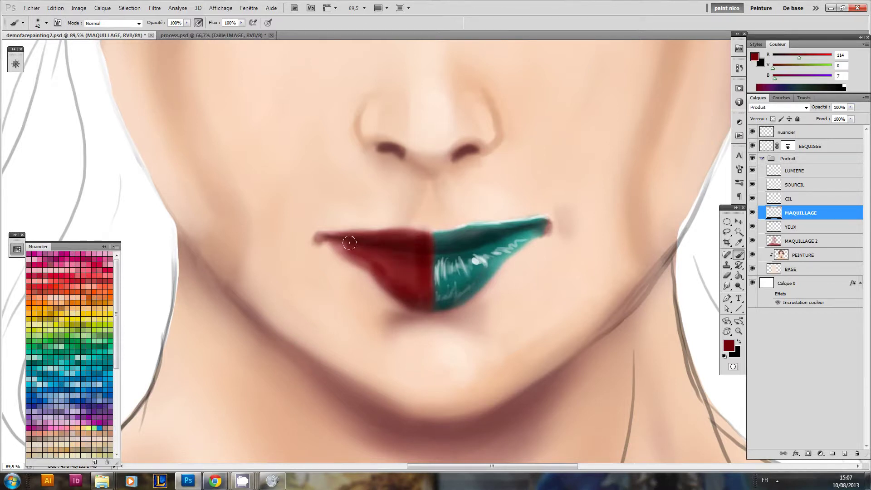
# Step: Rotate the canvas and clean the lower edge of the red lip half with a size 55 Eraser
pyautogui.moveTo(325, 239)
pyautogui.mouseDown()
pyautogui.moveTo(323, 362)
pyautogui.moveTo(286, 337)
pyautogui.moveTo(239, 225)
pyautogui.moveTo(252, 202)
pyautogui.mouseUp()
pyautogui.press('r')
pyautogui.press('e')
pyautogui.rightClick(388, 159)
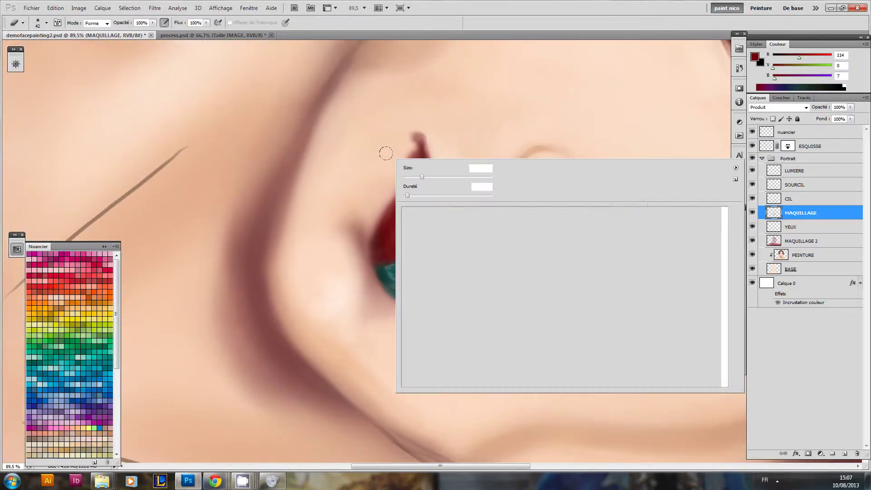
pyautogui.doubleClick(650, 252)
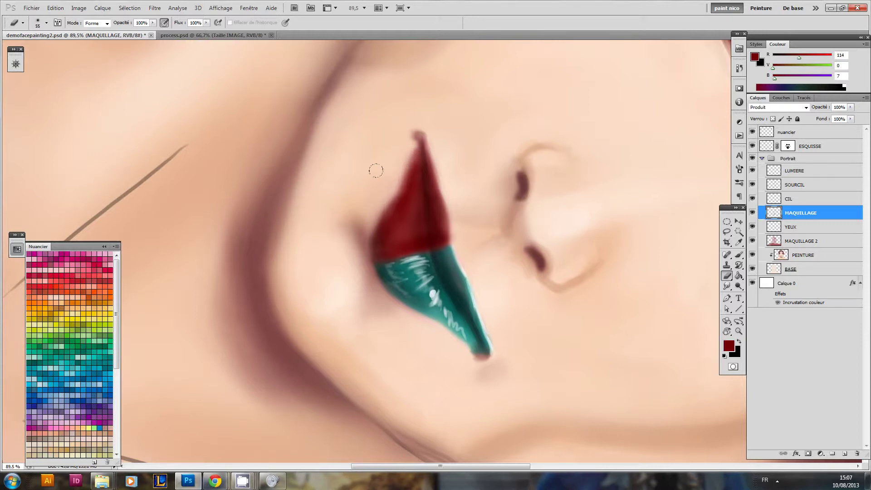
pyautogui.moveTo(396, 148)
pyautogui.mouseDown()
pyautogui.moveTo(395, 187)
pyautogui.moveTo(376, 245)
pyautogui.mouseUp()
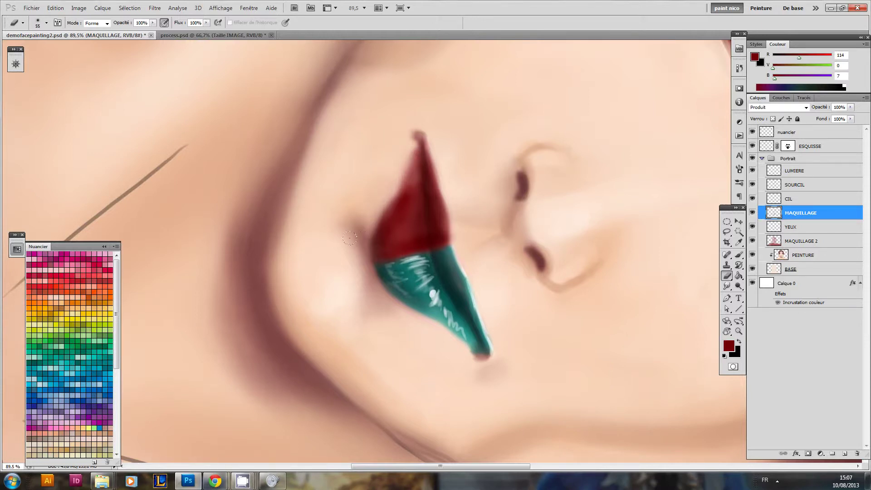
pyautogui.press('r')
pyautogui.moveTo(307, 320)
pyautogui.mouseDown()
pyautogui.moveTo(409, 326)
pyautogui.moveTo(448, 312)
pyautogui.mouseUp()
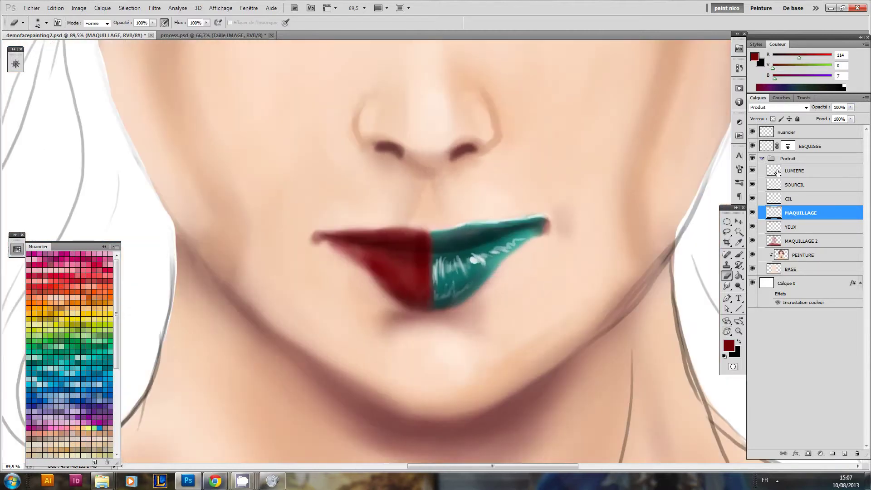
# Step: Make LUMIERE the active layer and set the Brush colour to white
pyautogui.click(778, 173)
pyautogui.click(754, 171)
pyautogui.click(754, 171)
pyautogui.press('d')
pyautogui.press('b')
pyautogui.click(390, 263)
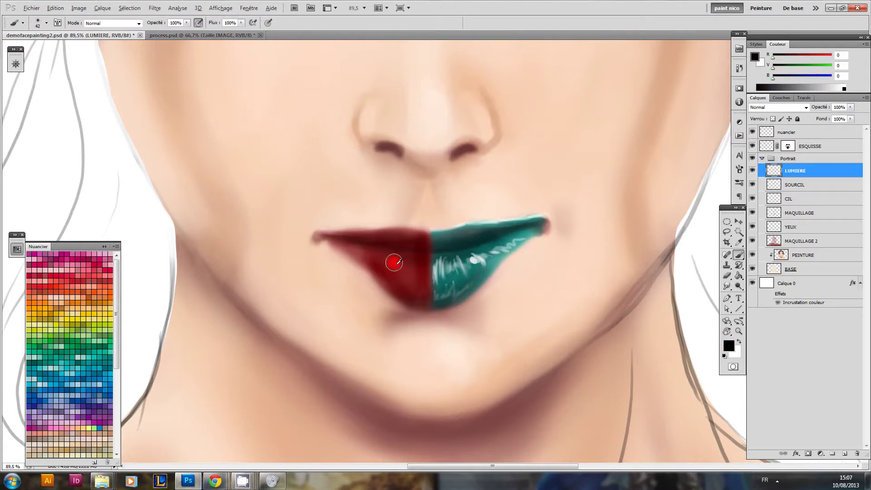
pyautogui.press('x')
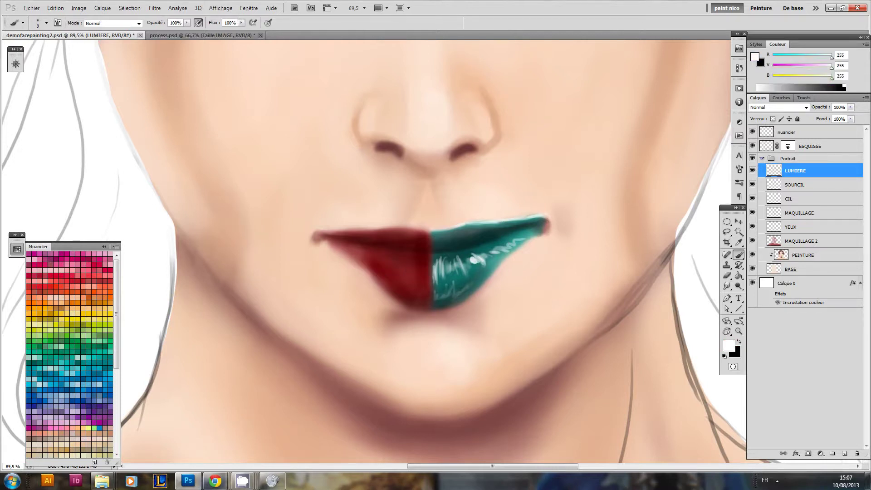
# Step: Paint fine white highlight strokes across the lower lip's red half and soften them with the Eraser
pyautogui.moveTo(379, 257)
pyautogui.mouseDown()
pyautogui.moveTo(369, 259)
pyautogui.moveTo(392, 266)
pyautogui.moveTo(391, 259)
pyautogui.moveTo(412, 276)
pyautogui.moveTo(404, 266)
pyautogui.moveTo(401, 281)
pyautogui.moveTo(397, 263)
pyautogui.moveTo(399, 292)
pyautogui.moveTo(412, 271)
pyautogui.moveTo(427, 268)
pyautogui.moveTo(435, 296)
pyautogui.moveTo(406, 253)
pyautogui.moveTo(408, 237)
pyautogui.moveTo(397, 234)
pyautogui.mouseUp()
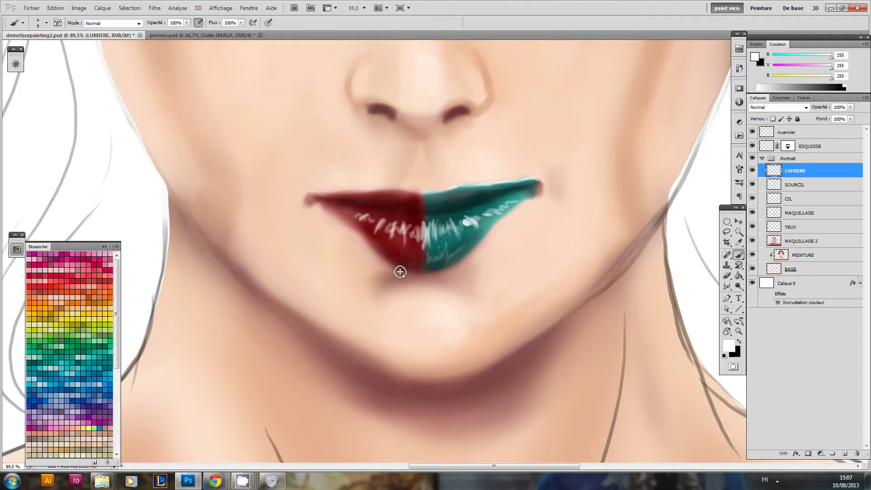
pyautogui.moveTo(422, 261)
pyautogui.mouseDown()
pyautogui.moveTo(374, 241)
pyautogui.moveTo(412, 252)
pyautogui.moveTo(390, 295)
pyautogui.moveTo(371, 299)
pyautogui.moveTo(481, 262)
pyautogui.mouseUp()
pyautogui.press('e')
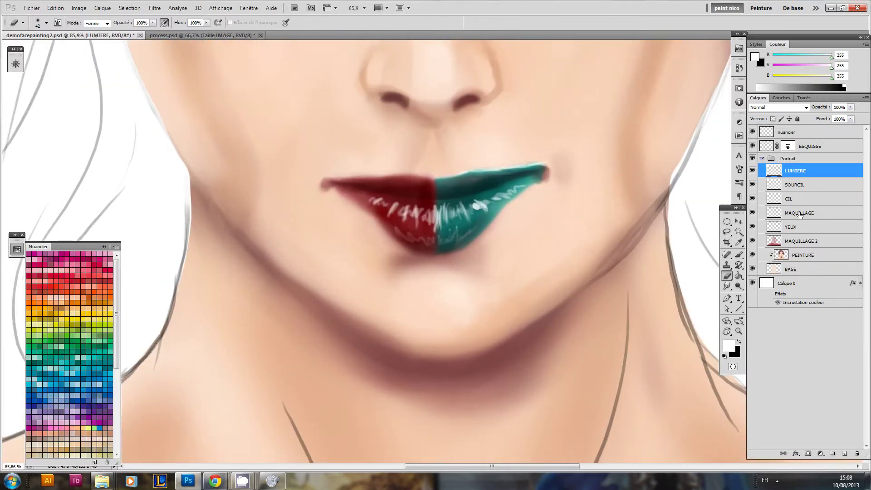
# Step: Make MAQUILLAGE the active layer, compare the lips with it hidden, and soften the lipstick's lower edges with the Eraser
pyautogui.click(777, 217)
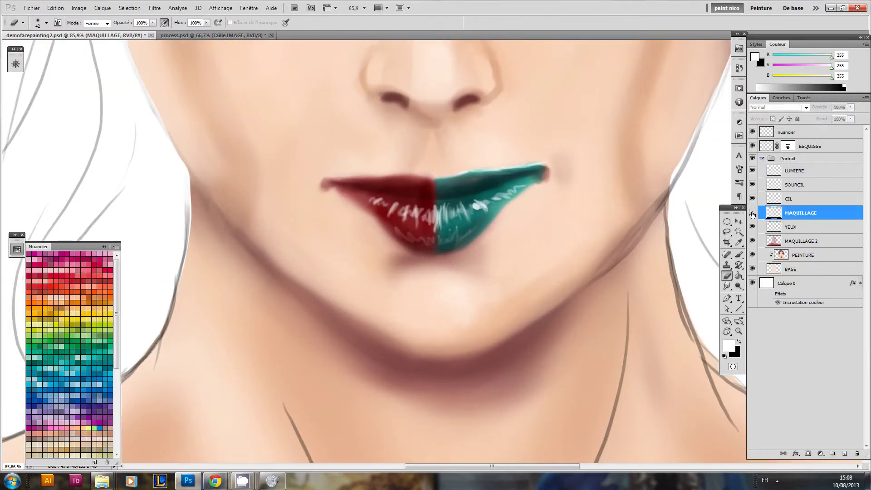
pyautogui.click(753, 213)
pyautogui.moveTo(524, 237)
pyautogui.mouseDown()
pyautogui.moveTo(473, 272)
pyautogui.moveTo(532, 295)
pyautogui.moveTo(447, 335)
pyautogui.mouseUp()
pyautogui.click(752, 212)
pyautogui.moveTo(355, 230); pyautogui.dragTo(466, 256)
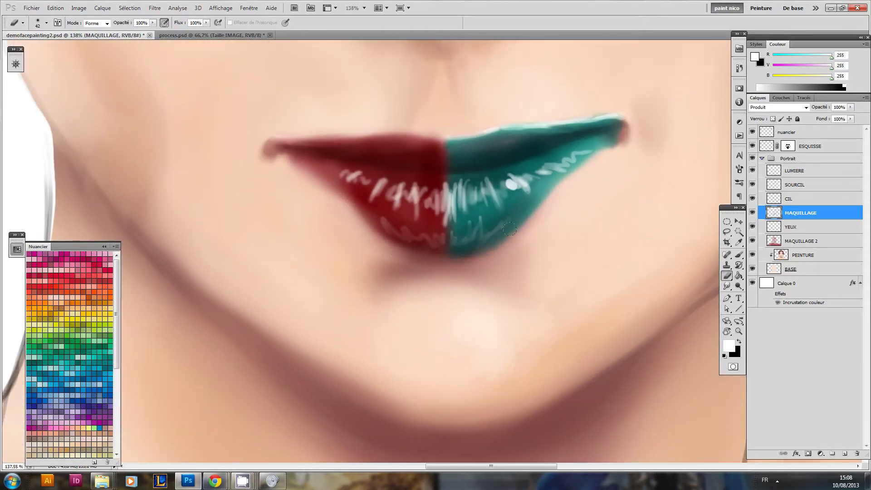
pyautogui.moveTo(556, 226); pyautogui.dragTo(480, 284)
pyautogui.moveTo(512, 256); pyautogui.dragTo(418, 300)
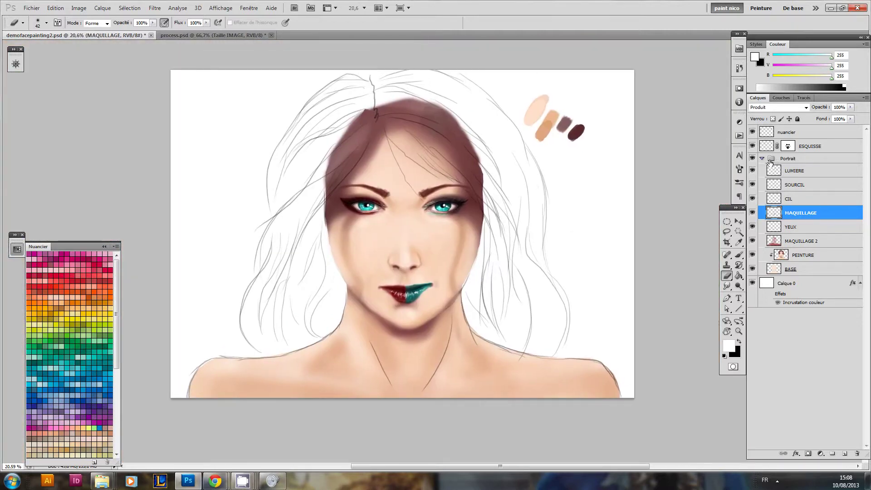
# Step: Select the Portrait group and collapse it in the layer stack
pyautogui.click(771, 163)
pyautogui.click(762, 158)
pyautogui.click(762, 158)
pyautogui.click(763, 158)
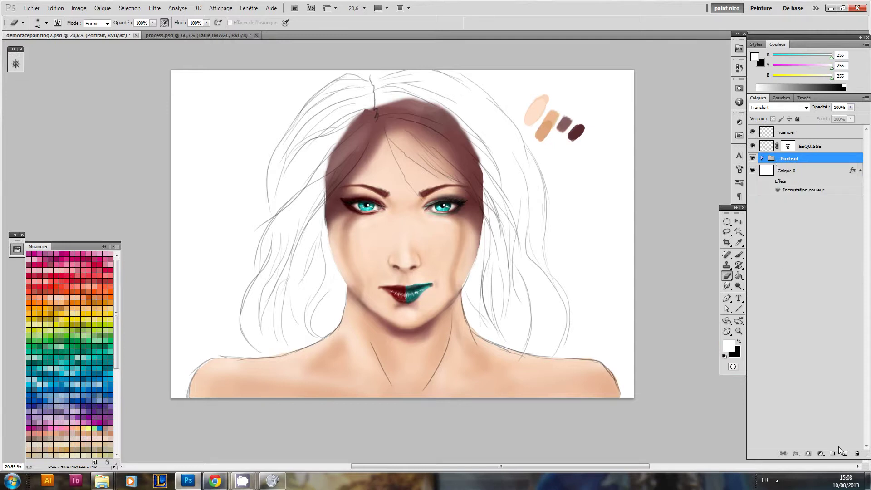
pyautogui.moveTo(512, 229); pyautogui.dragTo(498, 246)
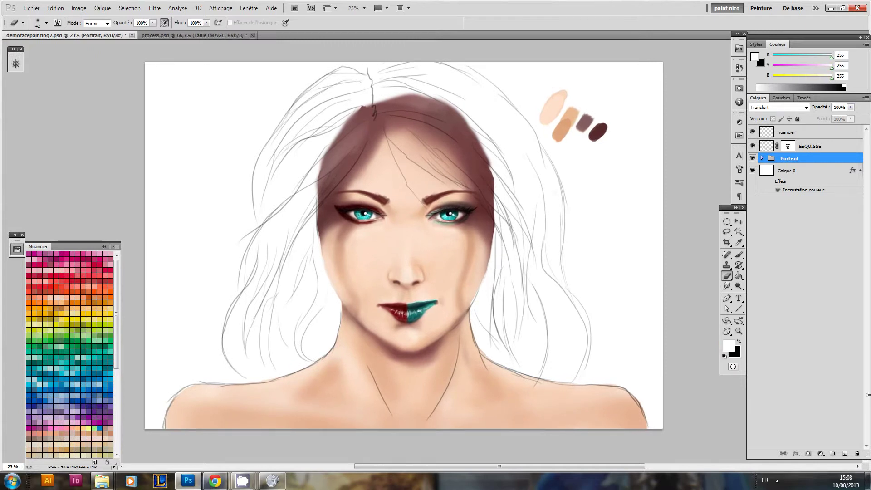
# Step: Add a Vibrance adjustment layer above the Portrait group and try vibrance values between -96 and +17
pyautogui.click(822, 454)
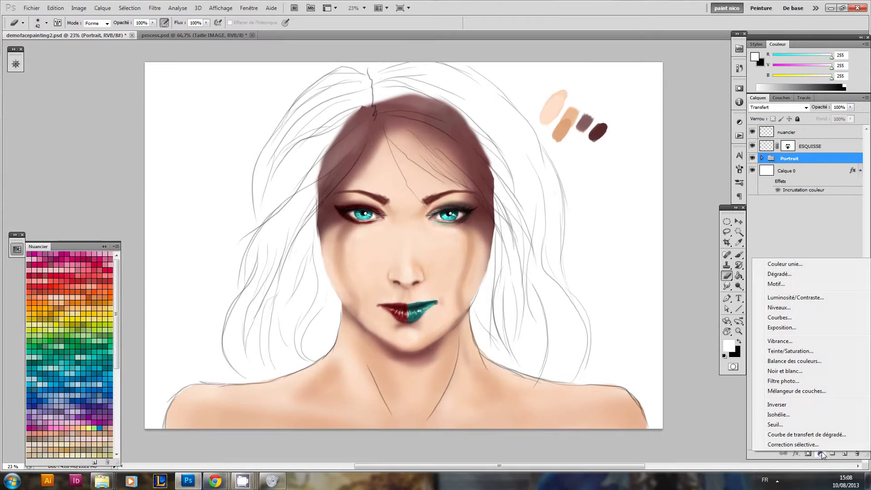
pyautogui.click(796, 343)
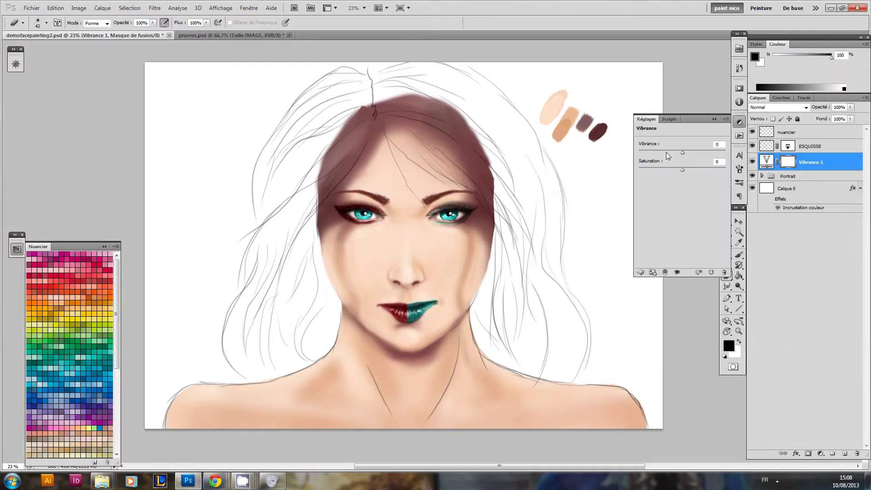
pyautogui.moveTo(673, 155); pyautogui.dragTo(645, 154)
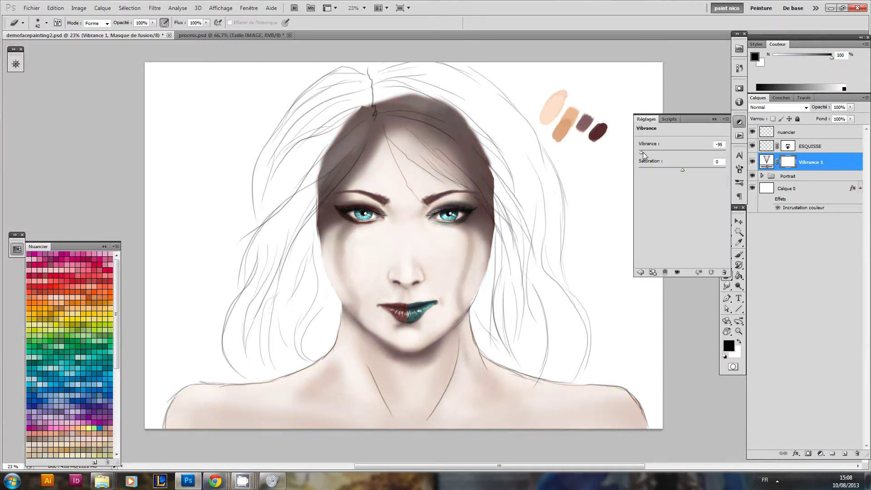
pyautogui.moveTo(700, 157)
pyautogui.mouseDown()
pyautogui.moveTo(726, 157)
pyautogui.moveTo(667, 156)
pyautogui.moveTo(714, 158)
pyautogui.moveTo(683, 152)
pyautogui.mouseUp()
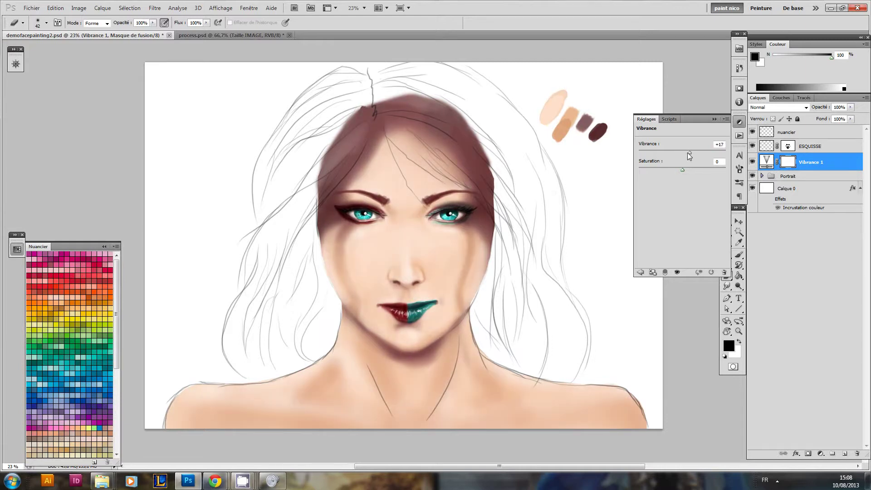
pyautogui.click(739, 122)
# Step: Expand the Portrait group and move the Vibrance 1 layer into it, directly above PEINTURE
pyautogui.click(771, 176)
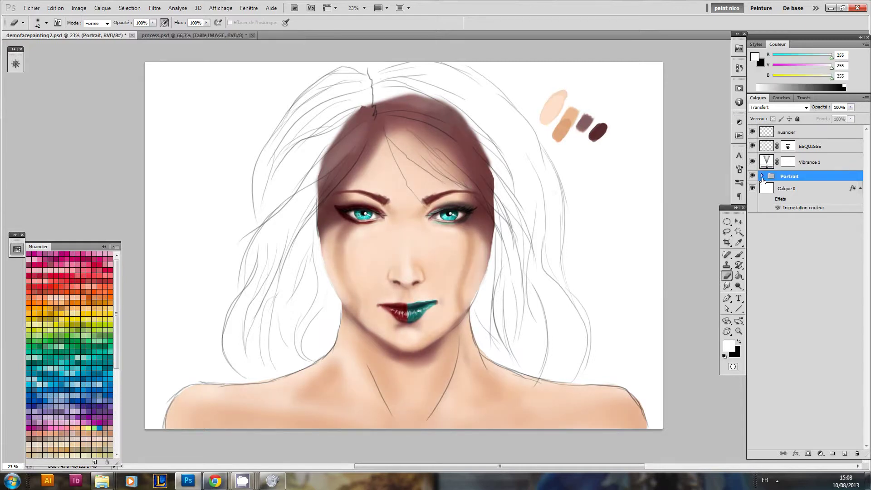
pyautogui.click(762, 176)
pyautogui.moveTo(767, 165); pyautogui.dragTo(780, 267)
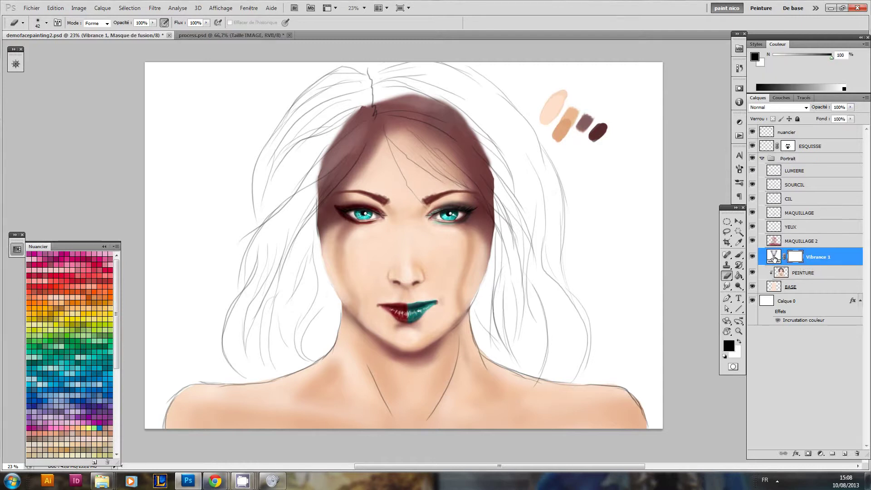
# Step: Reopen the Vibrance 1 settings, set vibrance to about -41 and raise the saturation slightly
pyautogui.click(774, 257)
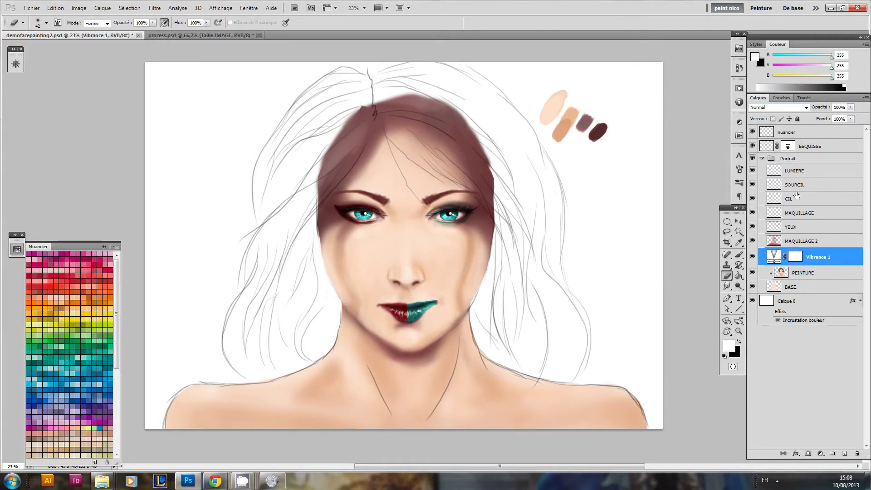
pyautogui.doubleClick(775, 257)
pyautogui.moveTo(685, 153); pyautogui.dragTo(665, 153)
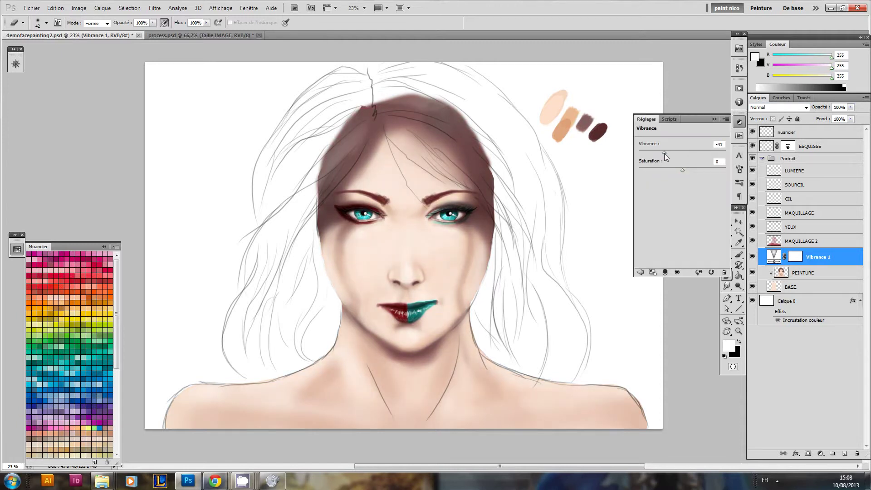
pyautogui.moveTo(682, 170); pyautogui.dragTo(690, 171)
pyautogui.click(715, 119)
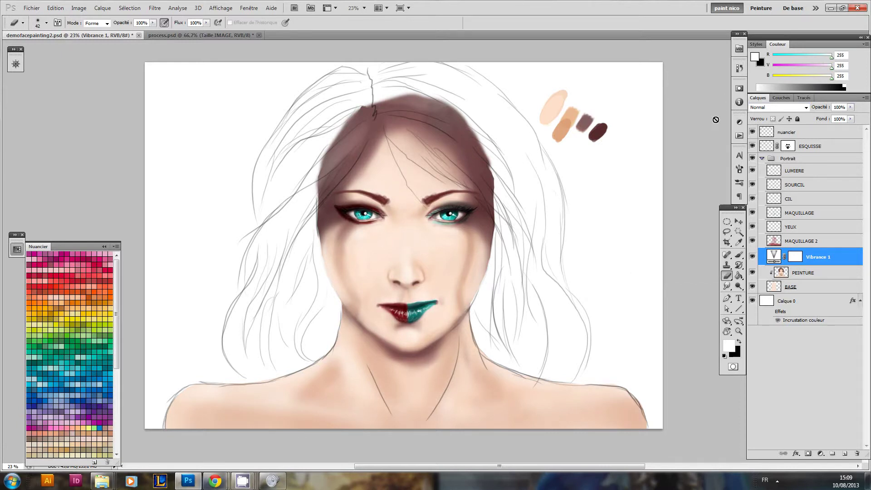
# Step: Add a Levels (Niveaux) adjustment layer above Vibrance 1 and set its midtone input level to 0,84
pyautogui.click(820, 453)
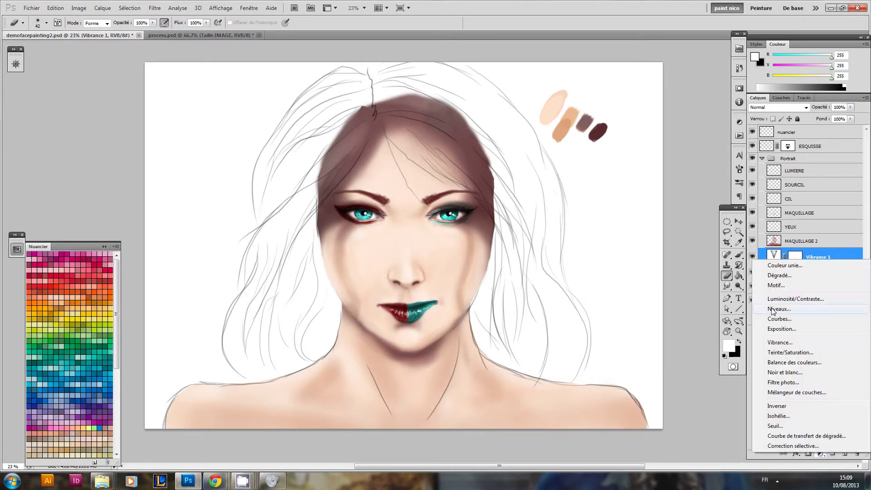
pyautogui.click(786, 313)
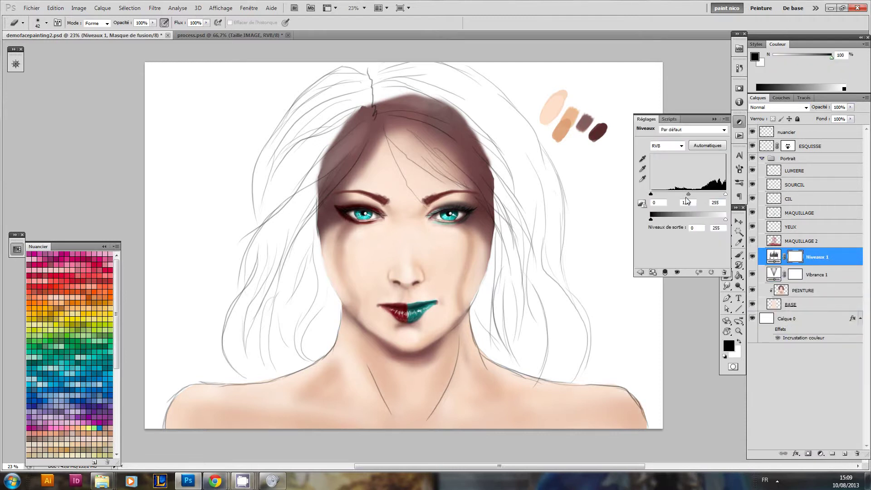
pyautogui.moveTo(688, 193); pyautogui.dragTo(696, 194)
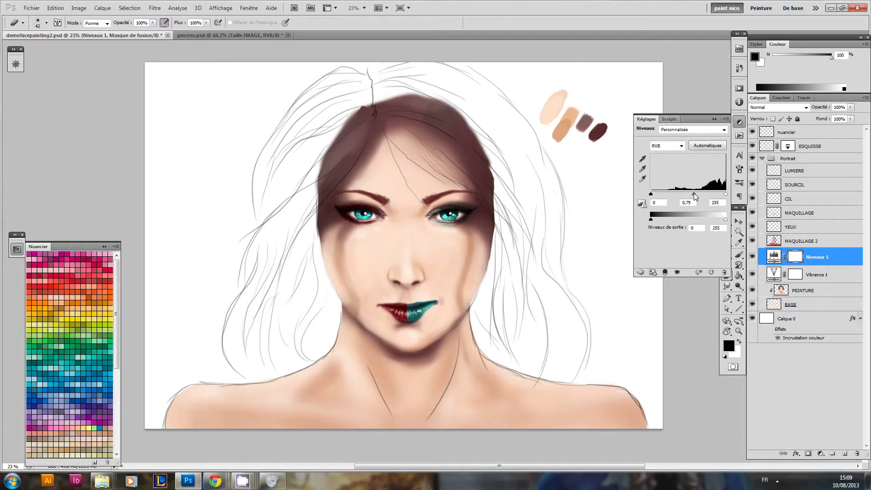
pyautogui.moveTo(693, 193); pyautogui.dragTo(693, 194)
pyautogui.moveTo(486, 177); pyautogui.dragTo(475, 200)
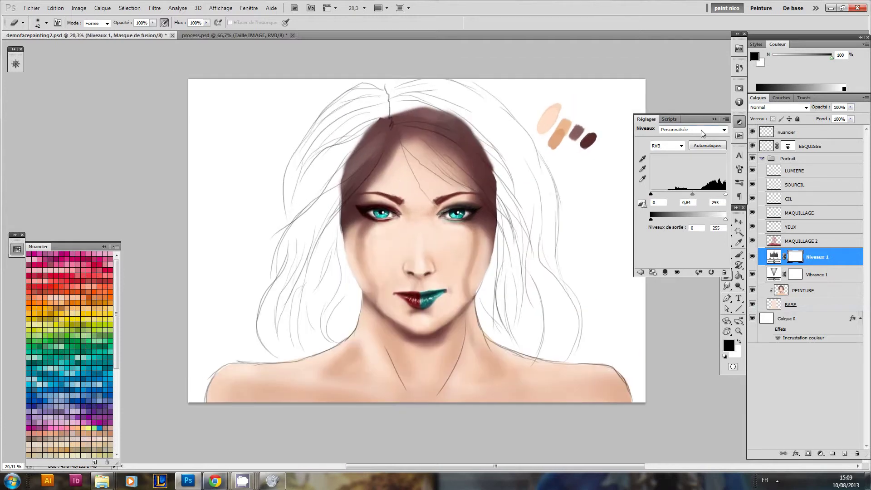
pyautogui.click(715, 120)
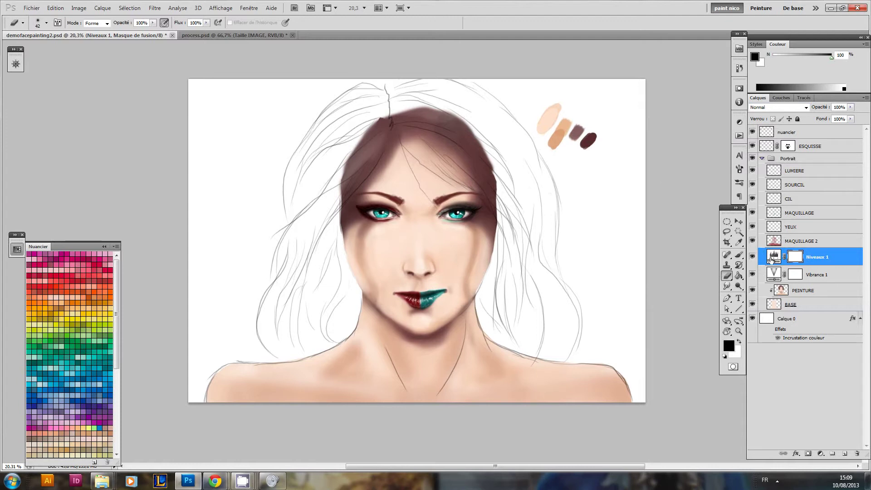
# Step: Add a Color Balance (Balance des couleurs) layer, shifting the shadows slightly towards blue and setting the highlights to Cyan -12 and Jaune -9
pyautogui.click(820, 452)
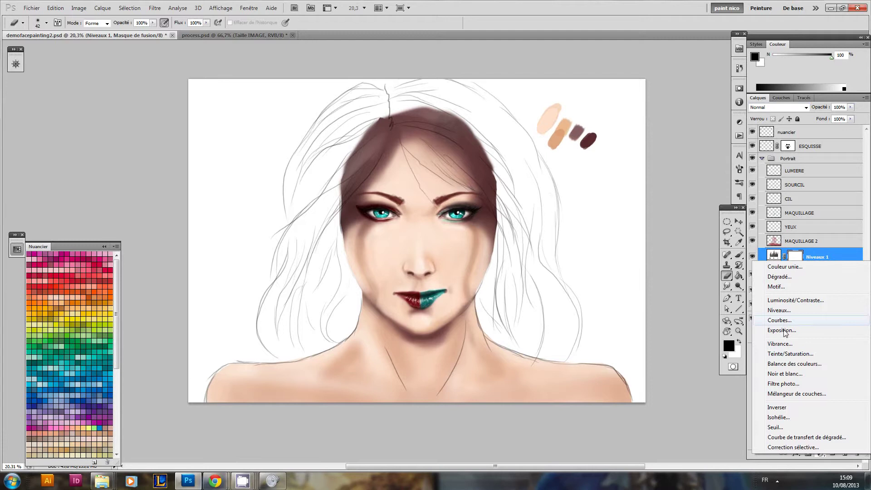
pyautogui.click(790, 365)
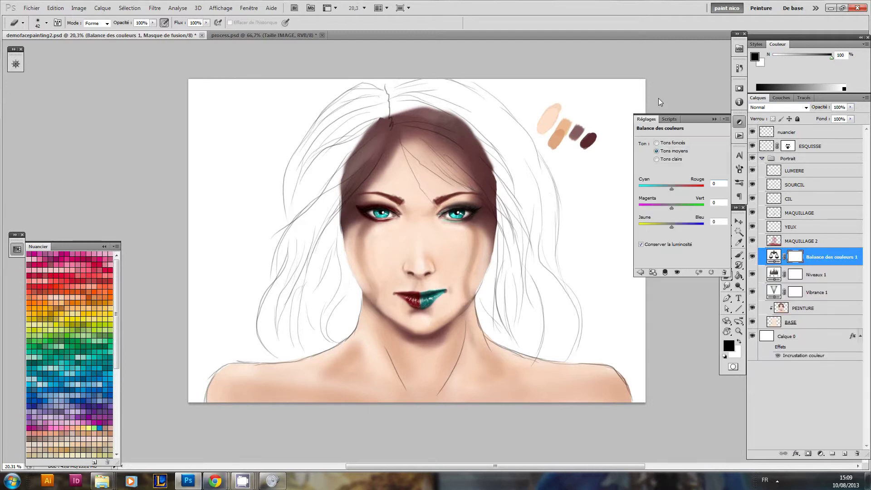
pyautogui.click(667, 142)
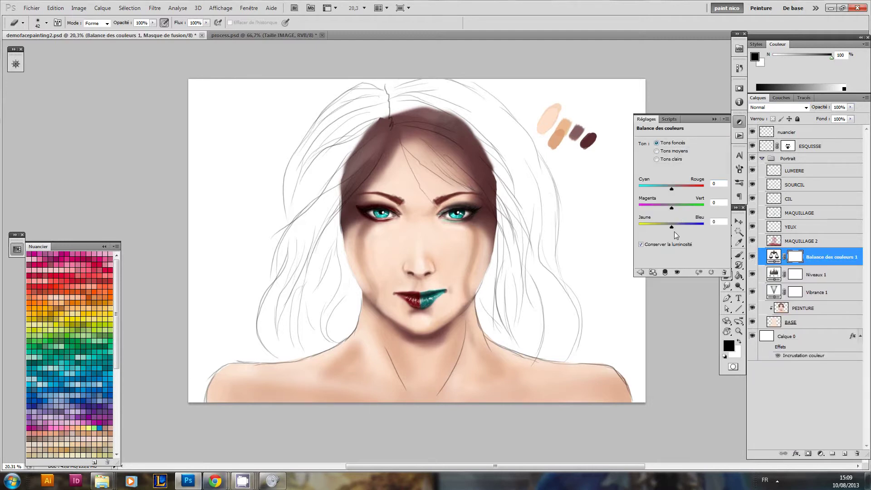
pyautogui.moveTo(673, 229)
pyautogui.mouseDown()
pyautogui.moveTo(684, 229)
pyautogui.moveTo(677, 227)
pyautogui.mouseUp()
pyautogui.click(670, 159)
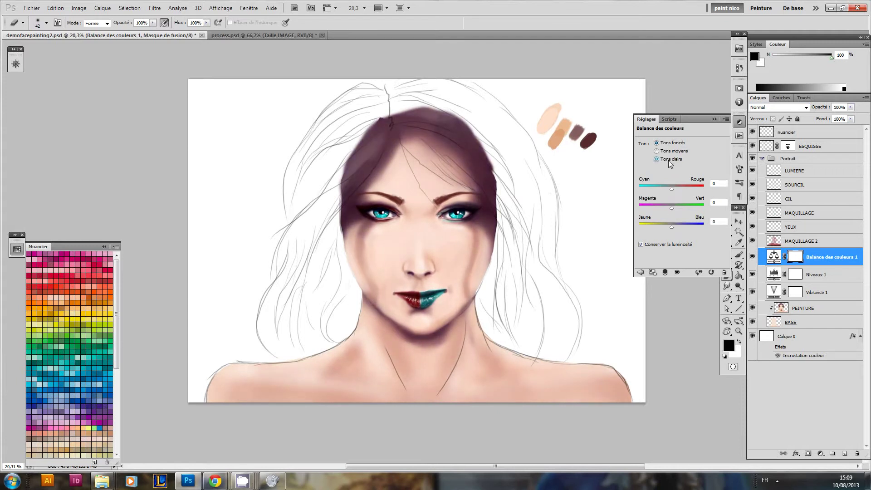
pyautogui.moveTo(671, 189)
pyautogui.mouseDown()
pyautogui.moveTo(652, 189)
pyautogui.moveTo(668, 190)
pyautogui.mouseUp()
pyautogui.moveTo(672, 227)
pyautogui.mouseDown()
pyautogui.moveTo(663, 228)
pyautogui.moveTo(672, 227)
pyautogui.mouseUp()
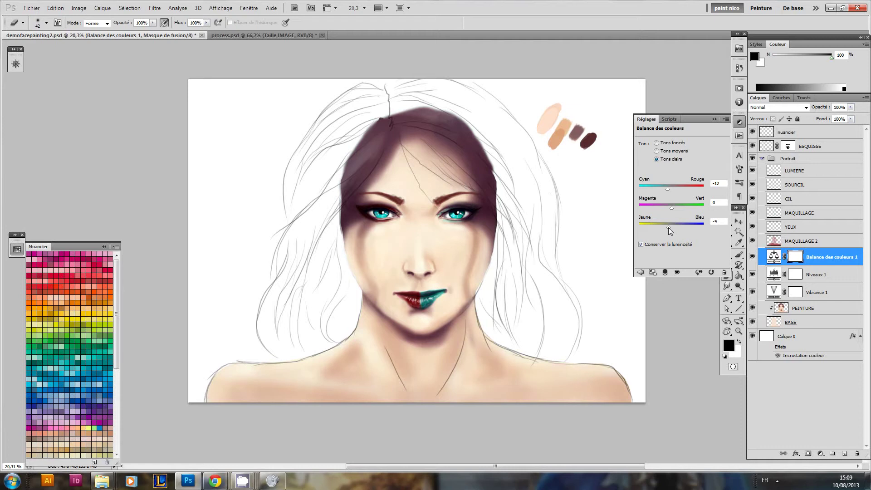
pyautogui.click(715, 119)
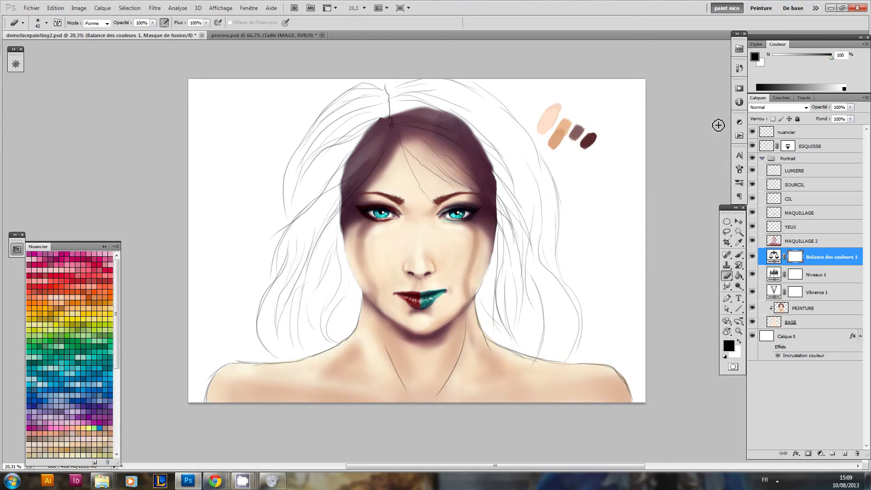
# Step: Compare the portrait with the Color Balance adjustment hidden and shown
pyautogui.click(753, 257)
pyautogui.click(753, 257)
pyautogui.click(753, 257)
pyautogui.click(753, 257)
# Step: Clip the Vibrance, Levels and Color Balance layers to PEINTURE, and release the Color Balance layer from the clipping
pyautogui.keyDown('alt'); pyautogui.click(788, 300); pyautogui.keyUp('alt')
pyautogui.keyDown('alt'); pyautogui.click(784, 283); pyautogui.keyUp('alt')
pyautogui.keyDown('alt'); pyautogui.click(788, 265); pyautogui.keyUp('alt')
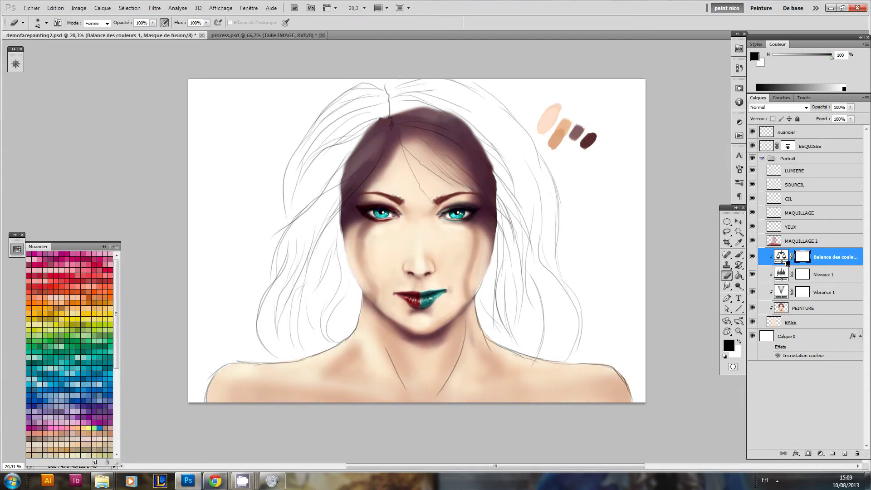
pyautogui.click(781, 258)
pyautogui.click(783, 311)
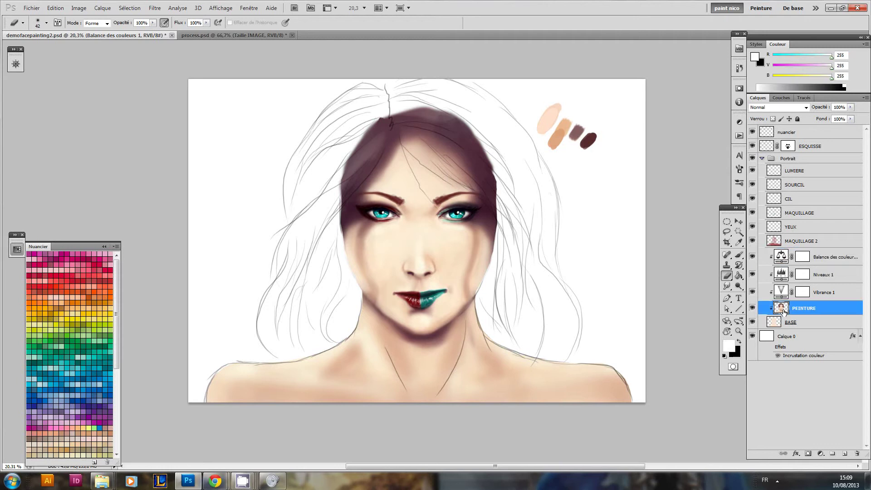
pyautogui.keyDown('alt'); pyautogui.click(791, 264); pyautogui.keyUp('alt')
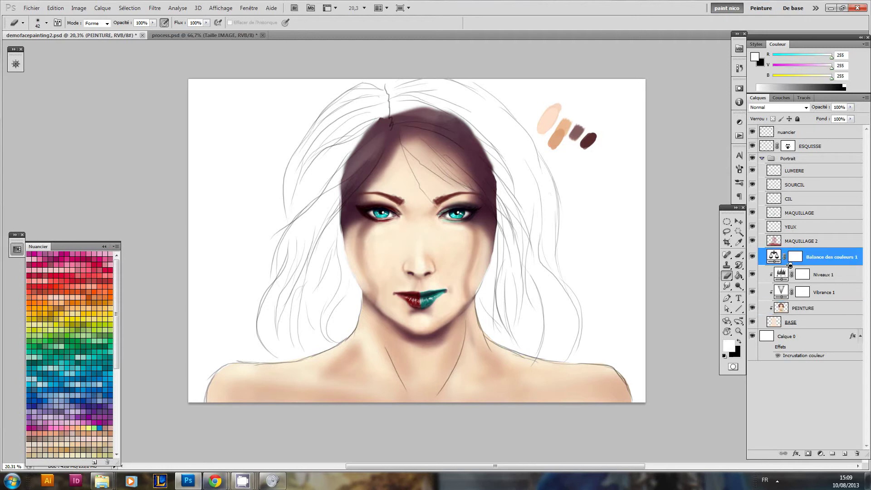
# Step: Paint black with a large Brush on the Color Balance layer's mask to hide its effect down the centre of the face
pyautogui.click(795, 257)
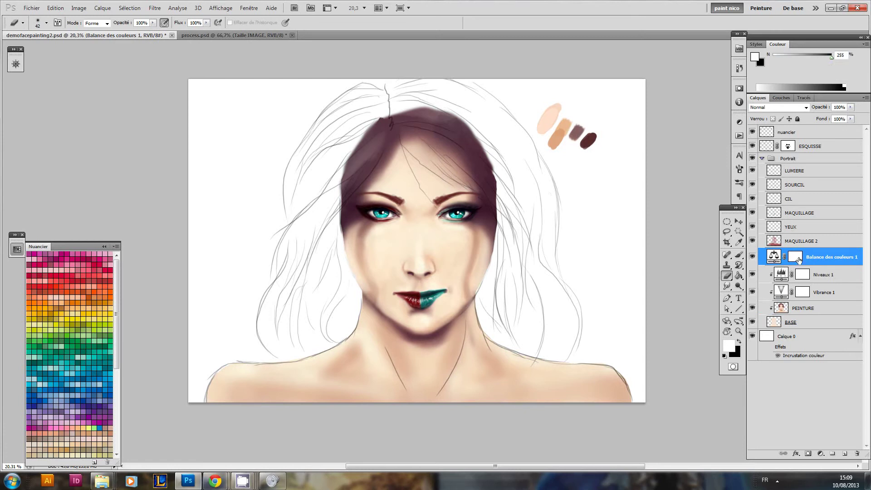
pyautogui.press('x')
pyautogui.press('b')
pyautogui.moveTo(421, 236); pyautogui.dragTo(458, 237)
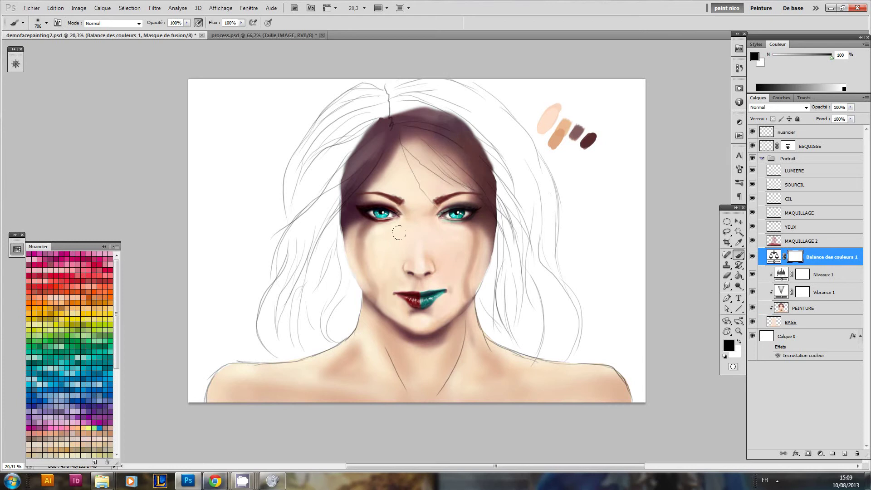
# Step: Paint black on the Niveaux 1 and Vibrance 1 masks to hide their effects down the centre of the portrait
pyautogui.click(802, 276)
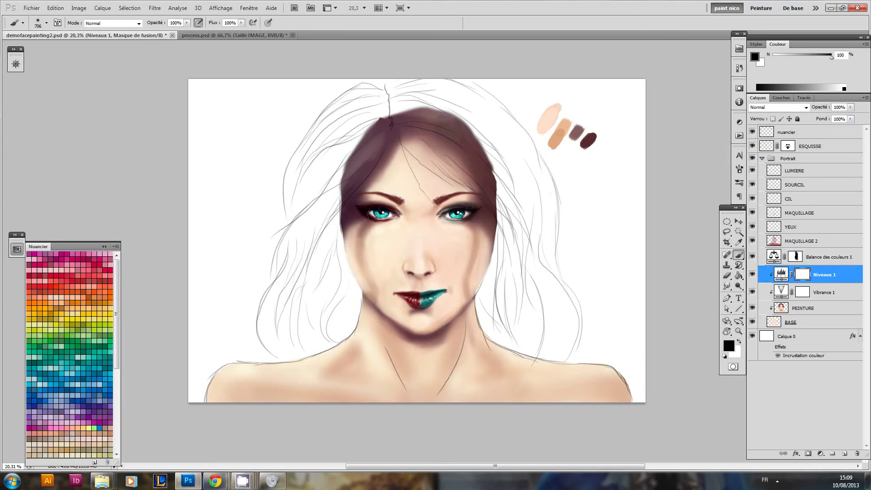
pyautogui.click(802, 292)
pyautogui.moveTo(427, 99); pyautogui.dragTo(470, 370)
pyautogui.moveTo(554, 249)
pyautogui.mouseDown()
pyautogui.moveTo(525, 269)
pyautogui.moveTo(544, 271)
pyautogui.mouseUp()
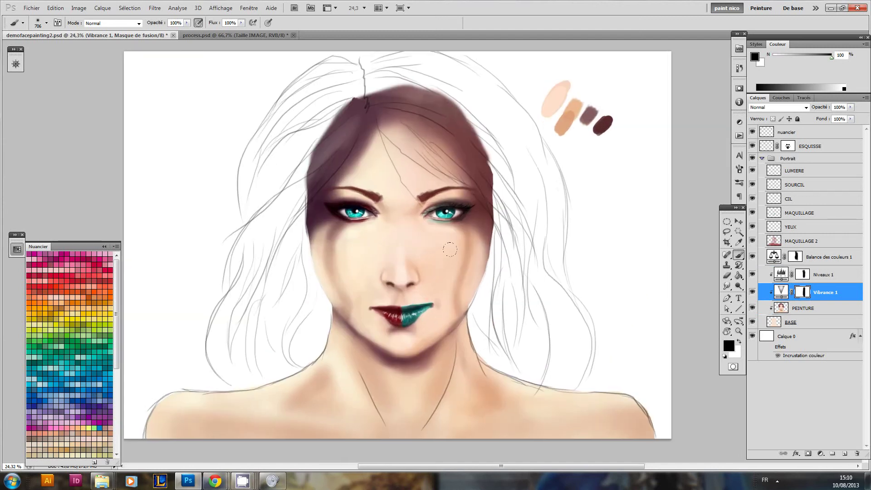
# Step: Delete the Vibrance, Levels and Color Balance adjustment layers and collapse the Portrait group
pyautogui.press('Delete')
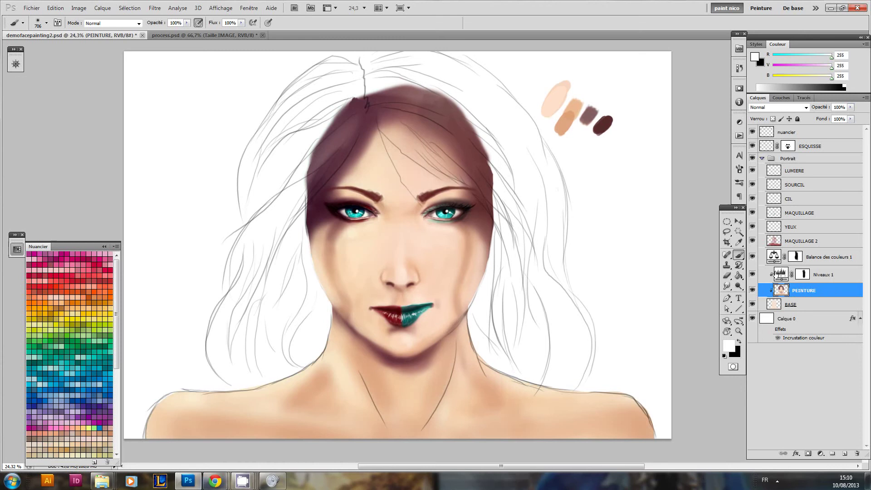
pyautogui.click(775, 261)
pyautogui.press('Delete')
pyautogui.press('Delete')
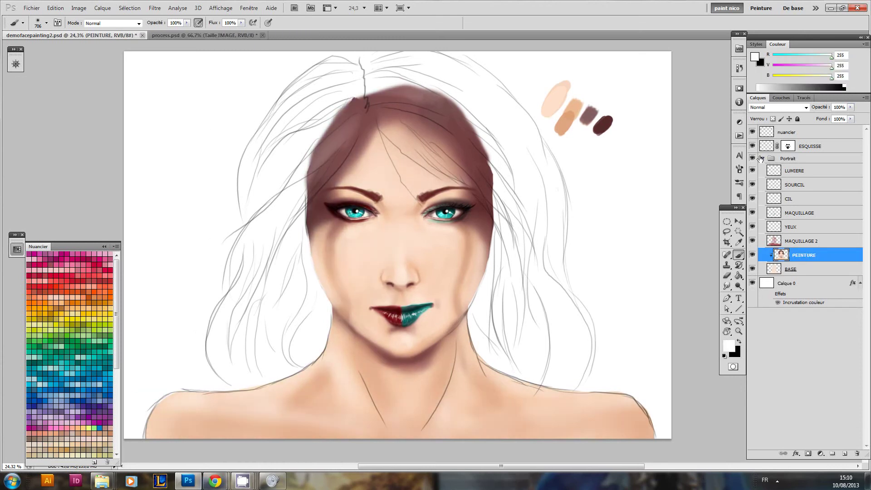
pyautogui.click(762, 159)
pyautogui.moveTo(555, 184); pyautogui.dragTo(504, 224)
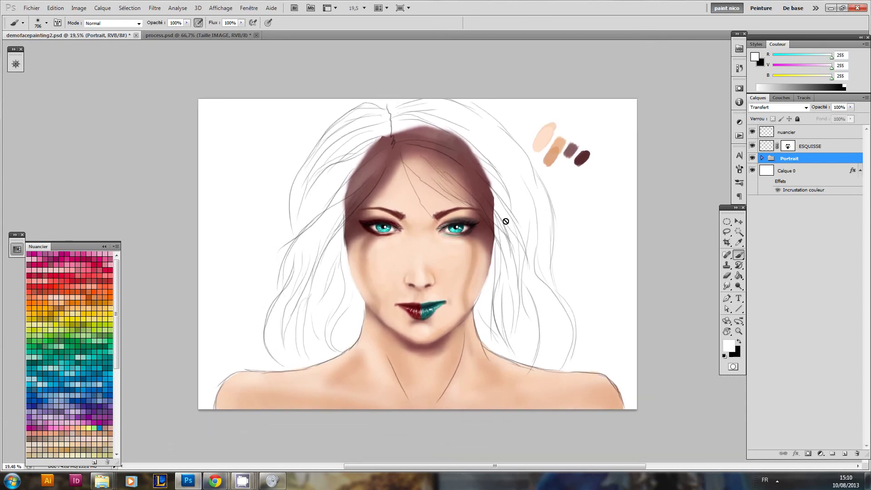